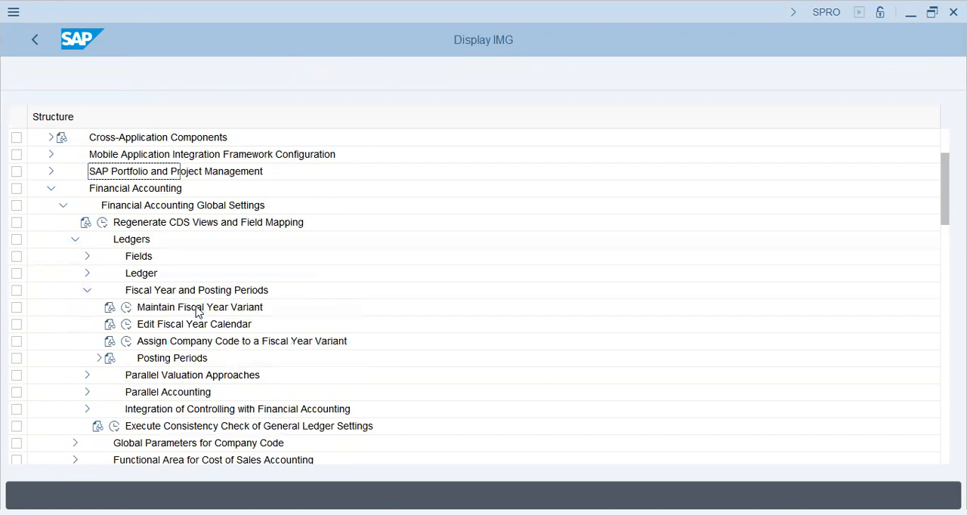
# Open the Define Variants for Open Posting Periods activity for the Fiscal Year and Posting Periods settings
pyautogui.click(99, 358)
pyautogui.click(159, 376)
pyautogui.click(139, 376)
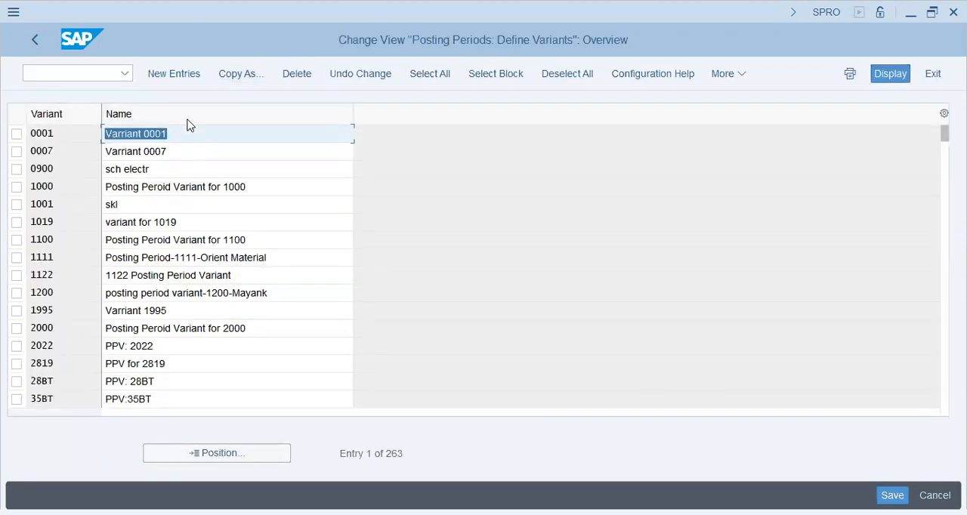
# Add a new posting period variant GAP9 with the name "Posting Period Var - GAP9"
pyautogui.click(197, 73)
pyautogui.write('gap9')
pyautogui.press('Tab')
pyautogui.write('Posting Per')
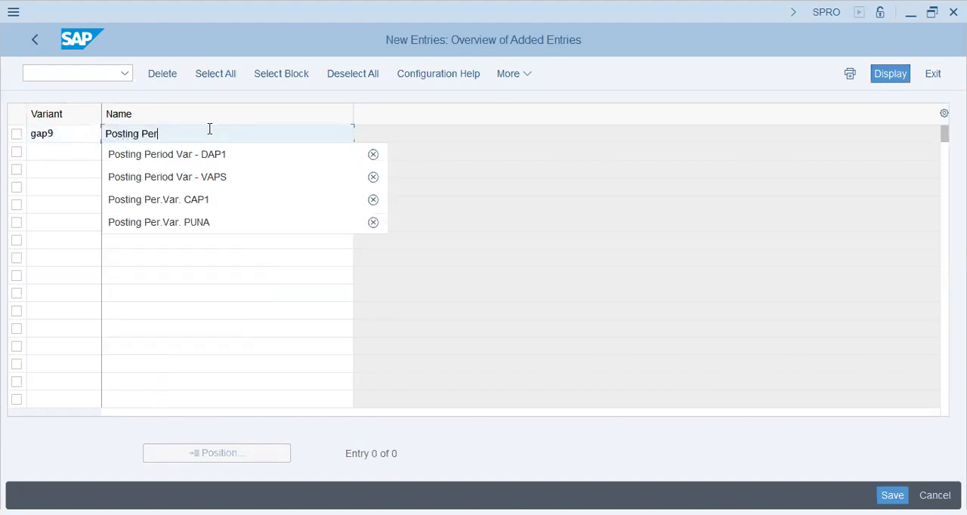
pyautogui.write('iod Var - GAP')
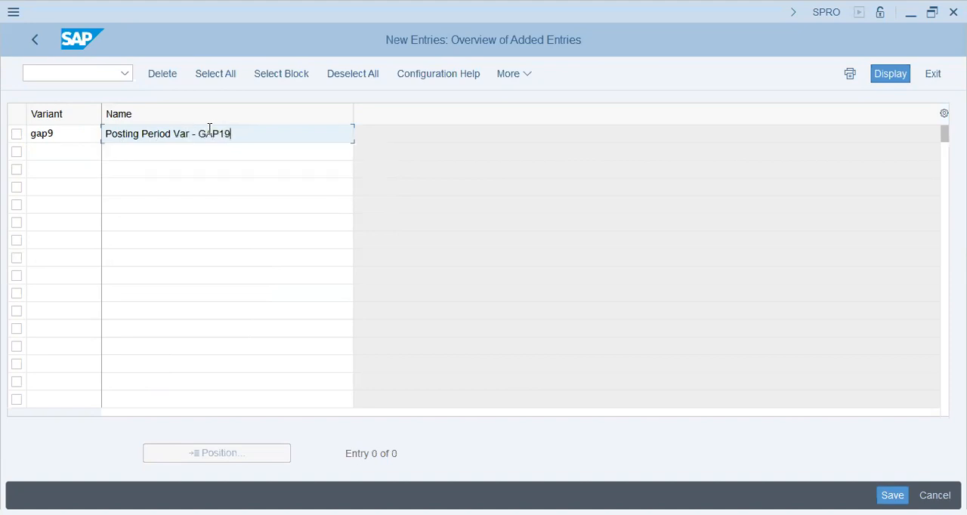
pyautogui.write('9')
pyautogui.press('Return')
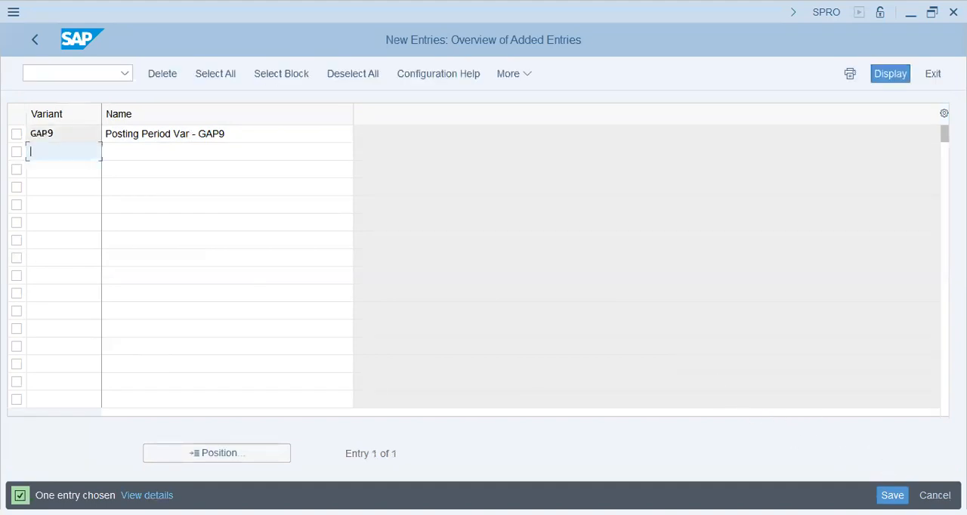
# Save the new variant, recording it in the user's own "GAP9 - FICO Config" customizing request
pyautogui.hotkey('ctrl', 's')
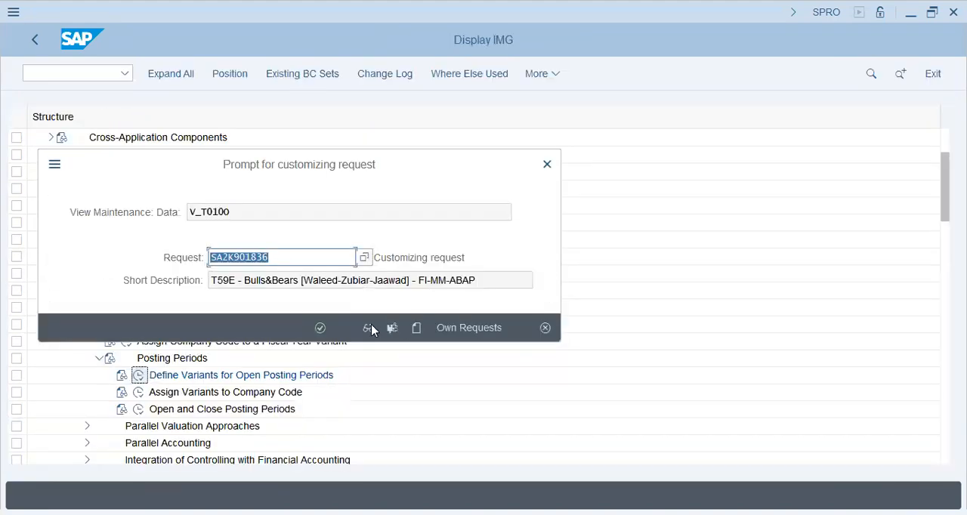
pyautogui.click(457, 327)
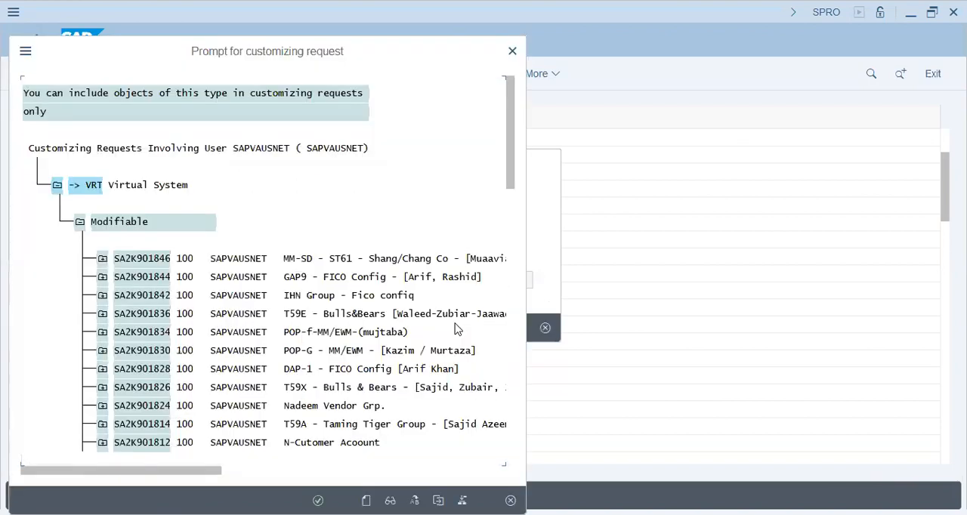
pyautogui.doubleClick(400, 278)
pyautogui.click(319, 328)
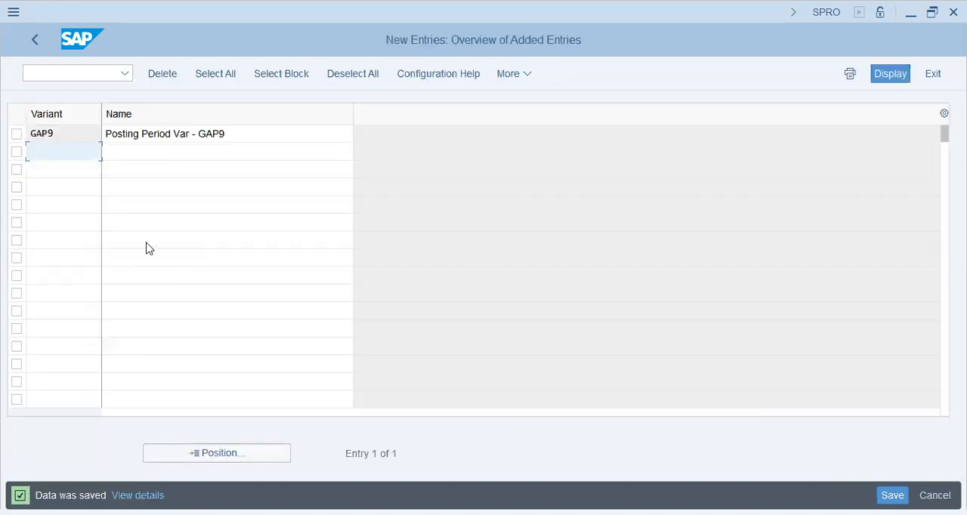
# Leave the new entries view by restarting the SPRO transaction and display the SAP Reference IMG
pyautogui.click(65, 77)
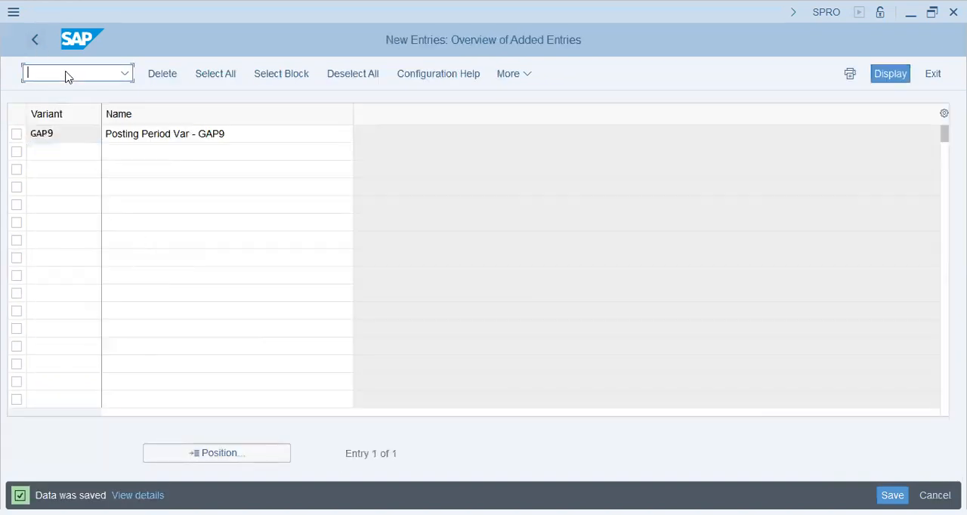
pyautogui.write('nsp')
pyautogui.press('BackSpace')
pyautogui.press('BackSpace')
pyautogui.press('BackSpace')
pyautogui.press('Return')
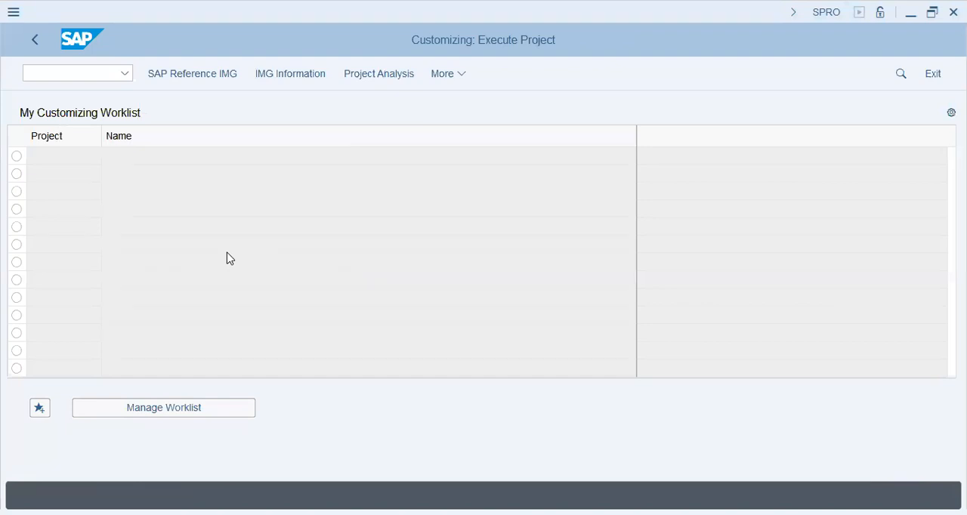
pyautogui.click(205, 73)
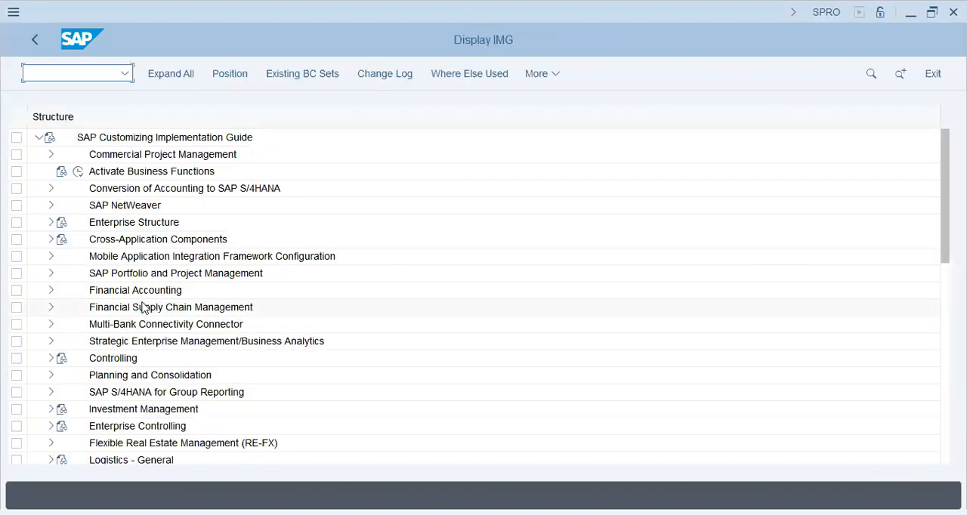
# Open Edit Chart of Accounts List under Financial Accounting, General Ledger Accounting, Master Data, G/L Accounts, Preparations
pyautogui.click(138, 291)
pyautogui.click(51, 290)
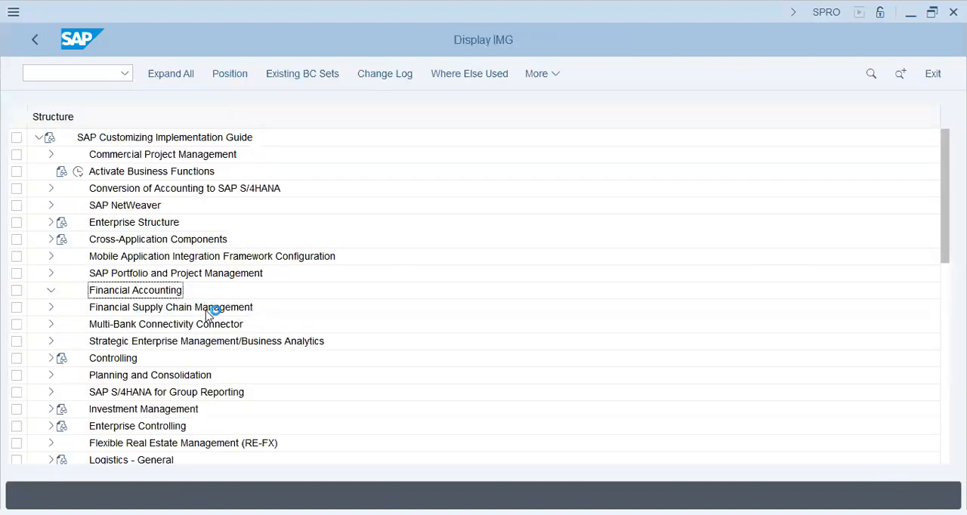
pyautogui.click(64, 274)
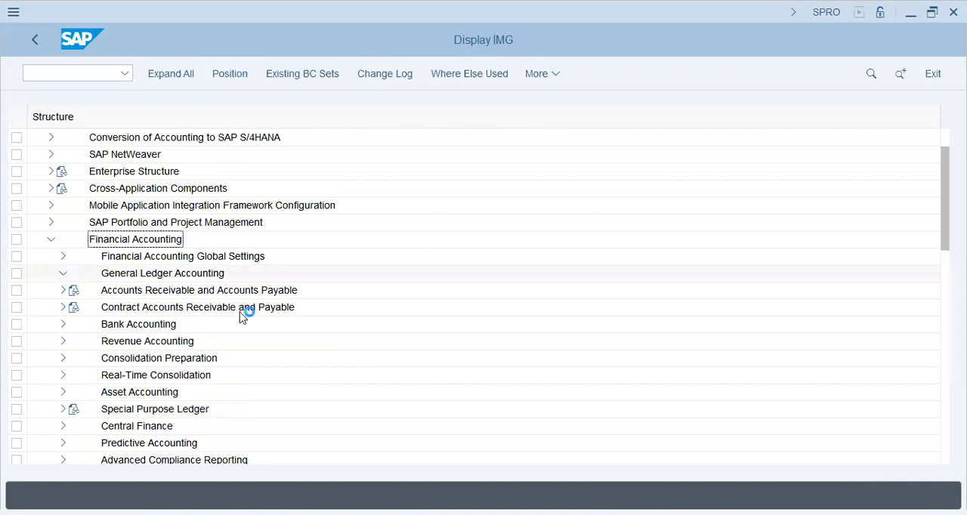
pyautogui.click(75, 292)
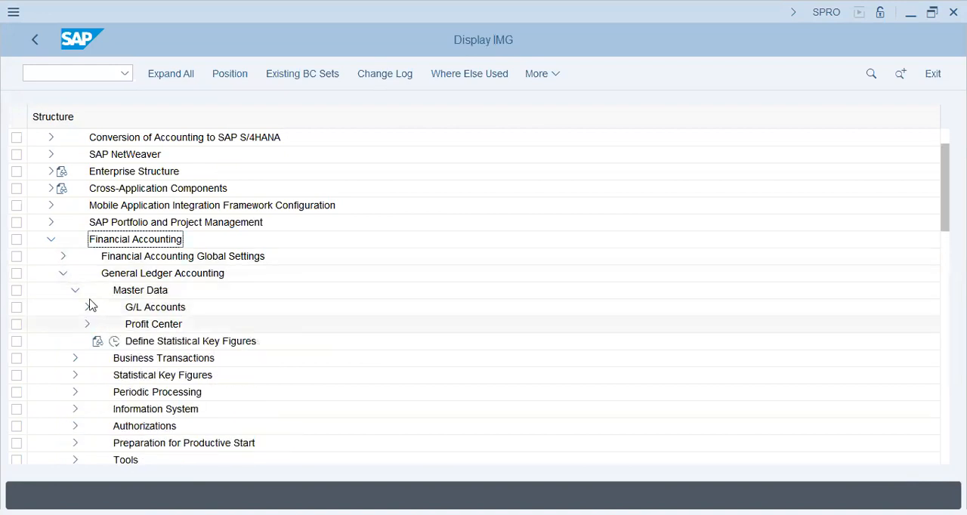
pyautogui.click(87, 310)
pyautogui.click(99, 325)
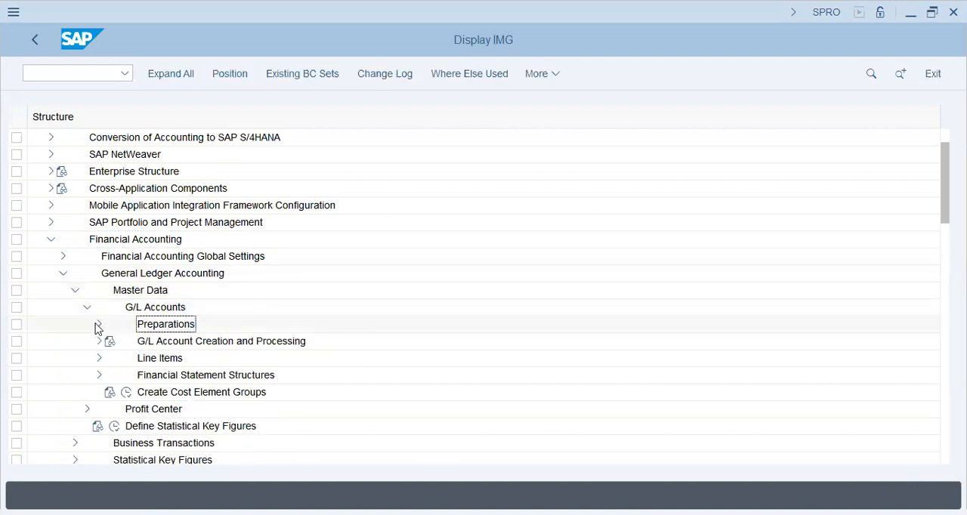
pyautogui.click(163, 341)
pyautogui.click(139, 359)
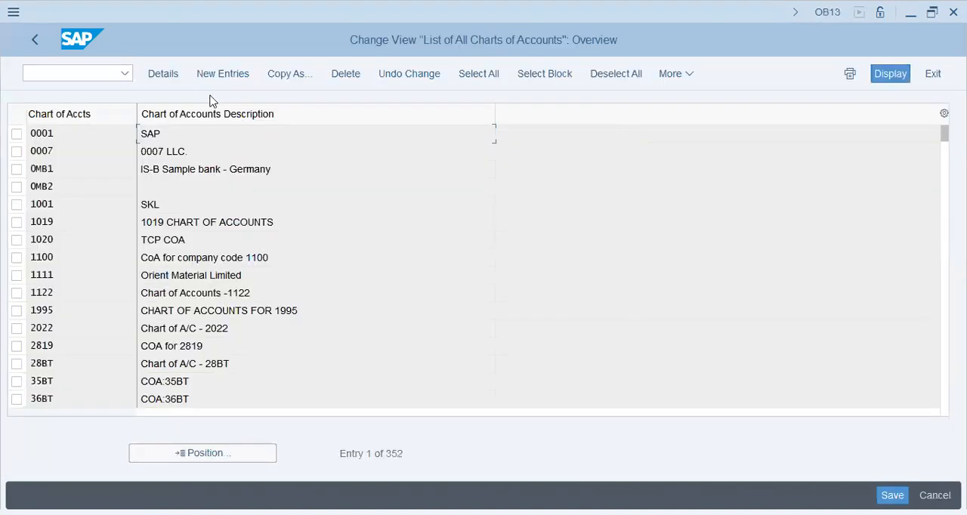
# Create chart of accounts GAP9, described "GAP9 - Chart of Accounts", with maintenance language English and G/L account number length 10
pyautogui.click(236, 78)
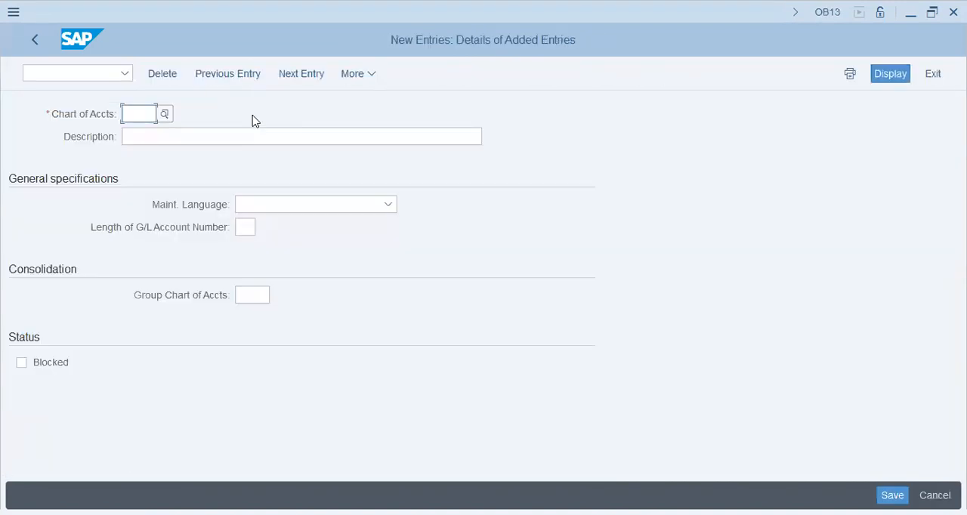
pyautogui.write('GAP9')
pyautogui.press('Tab')
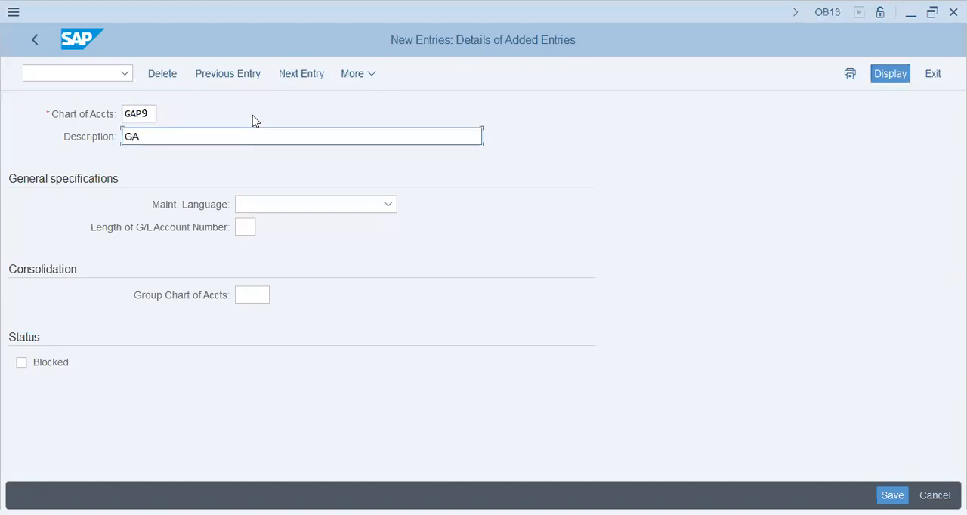
pyautogui.write('GAP9 - Chart of Accounts')
pyautogui.press('Tab')
pyautogui.write('en')
pyautogui.press('Tab')
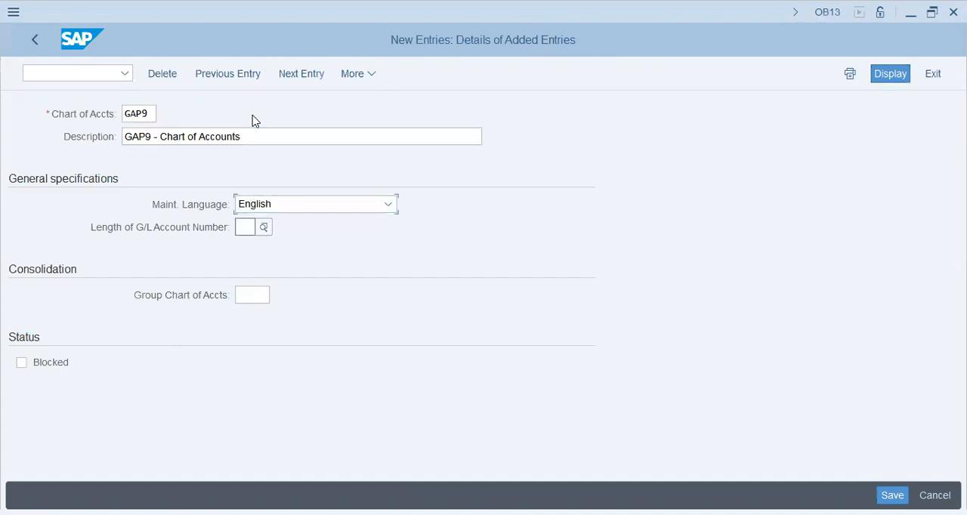
pyautogui.write('10')
pyautogui.press('Tab')
# Leave the group chart of accounts blank, save the new chart in the proposed customizing request, and exit its details
pyautogui.click(124, 231)
pyautogui.click(253, 296)
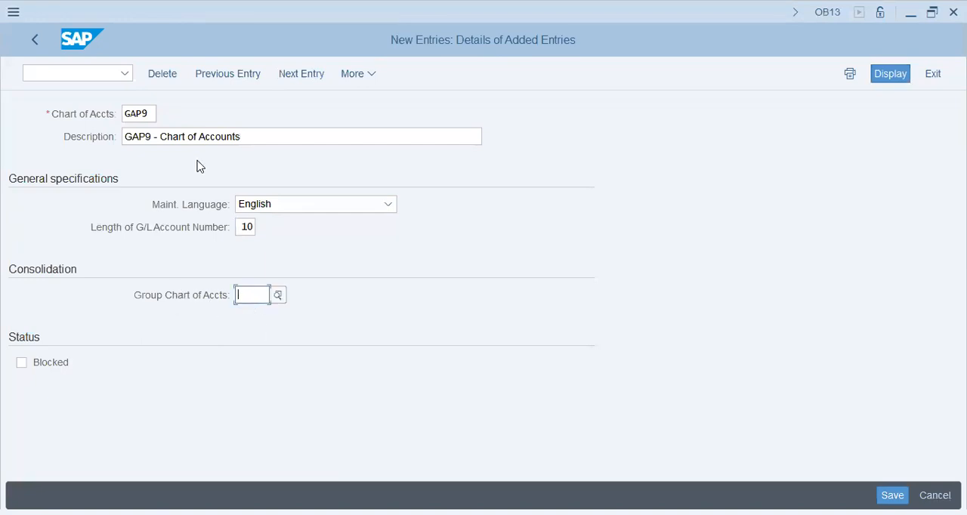
pyautogui.click(151, 114)
pyautogui.click(237, 294)
pyautogui.press('Return')
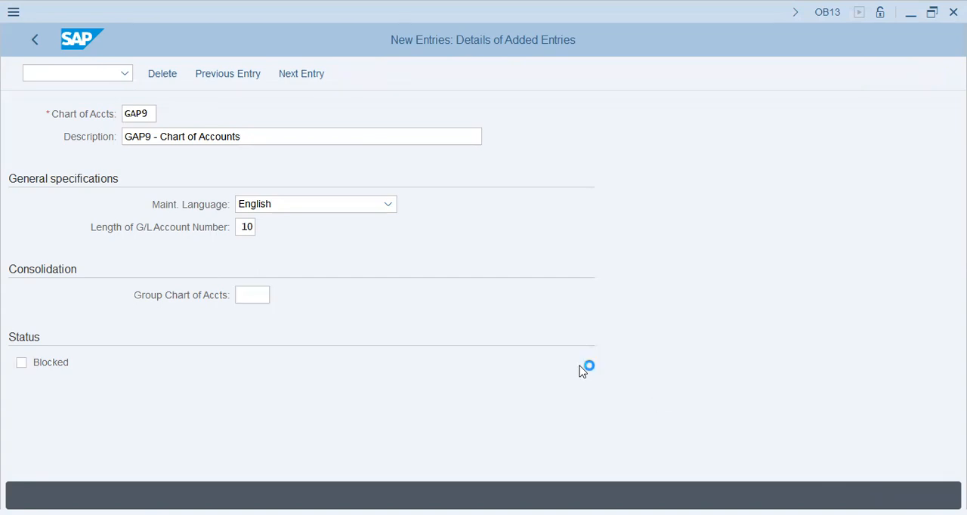
pyautogui.click(319, 328)
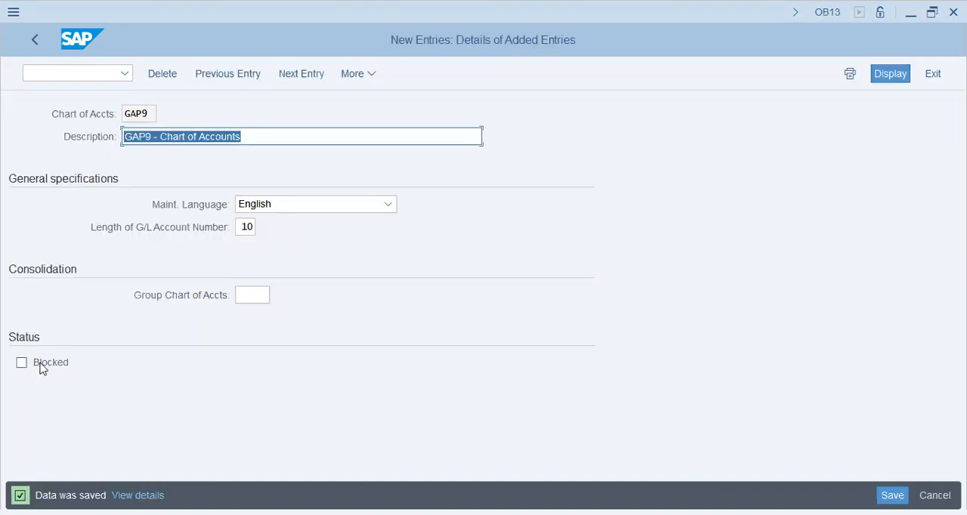
pyautogui.click(30, 35)
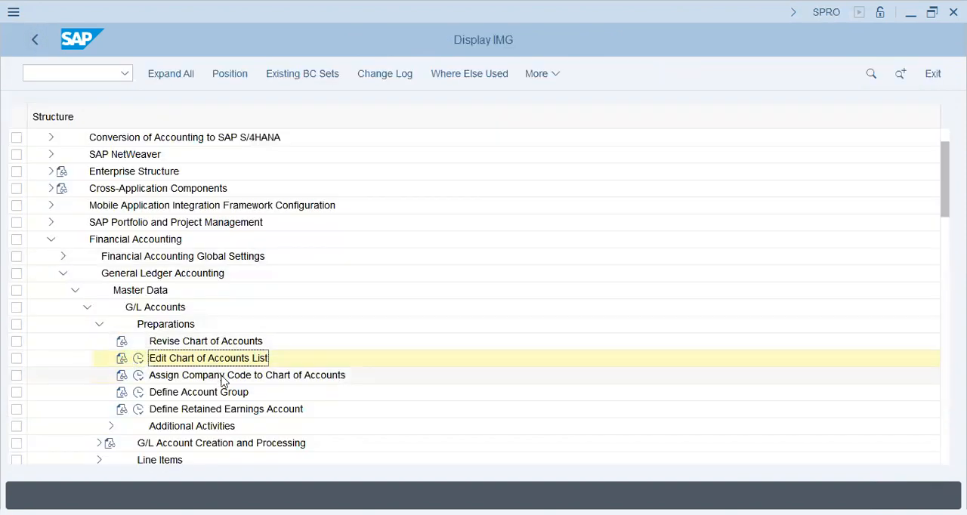
# Open Assign Company Code to Chart of Accounts and position the list at company code GAP9
pyautogui.click(222, 378)
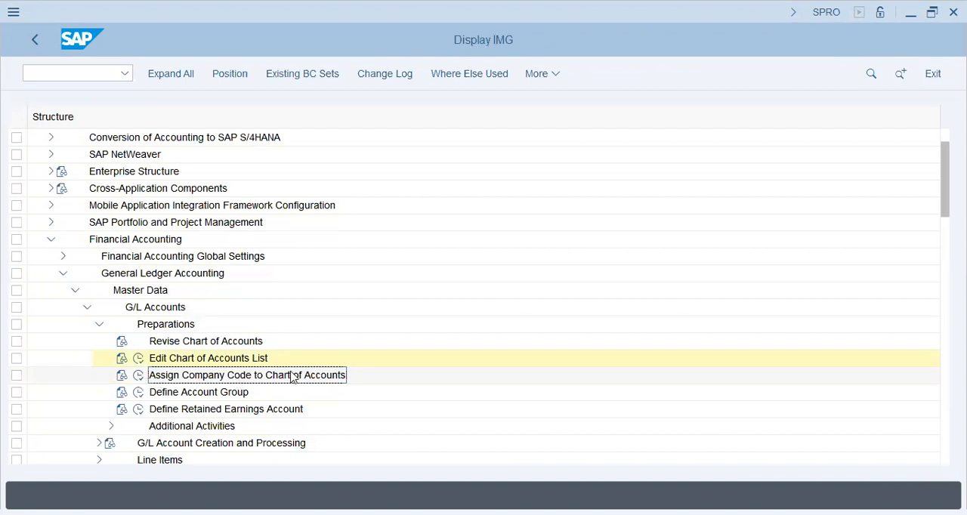
pyautogui.click(138, 376)
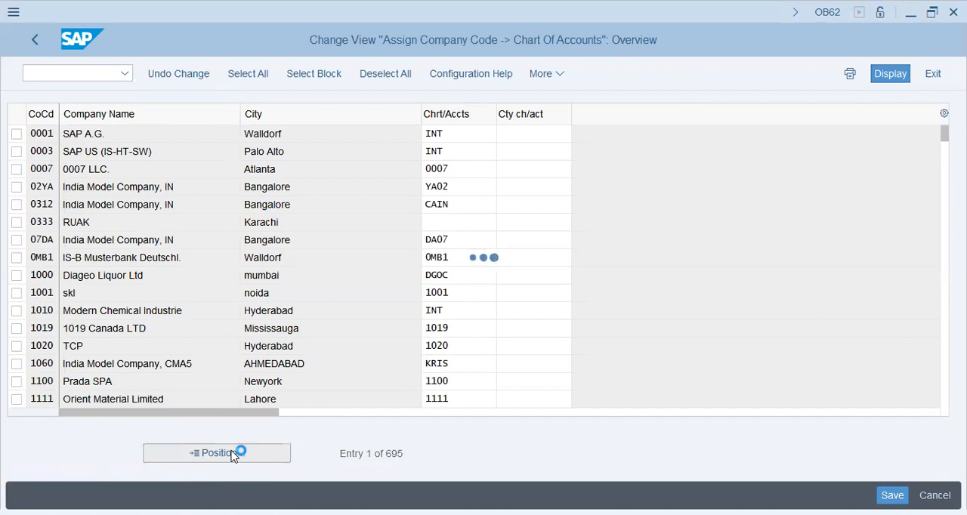
pyautogui.write('gap9')
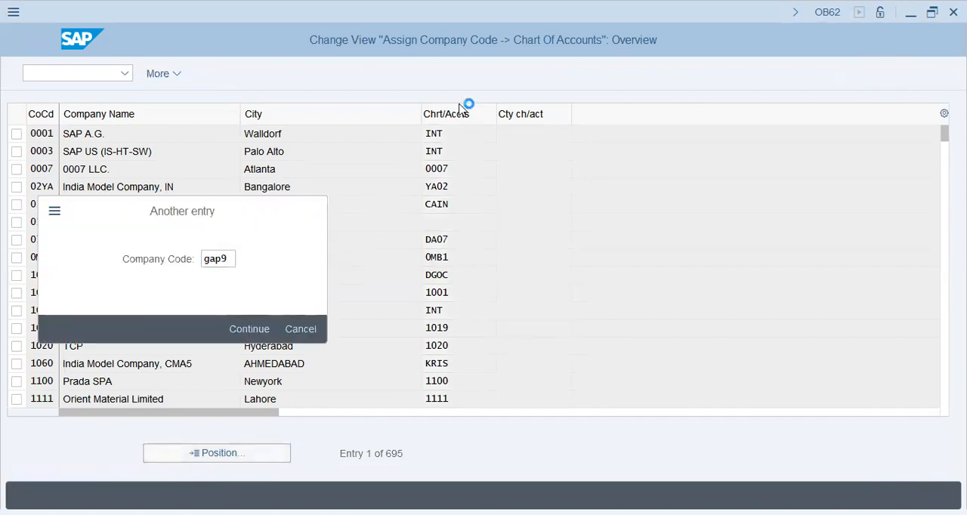
pyautogui.press('Return')
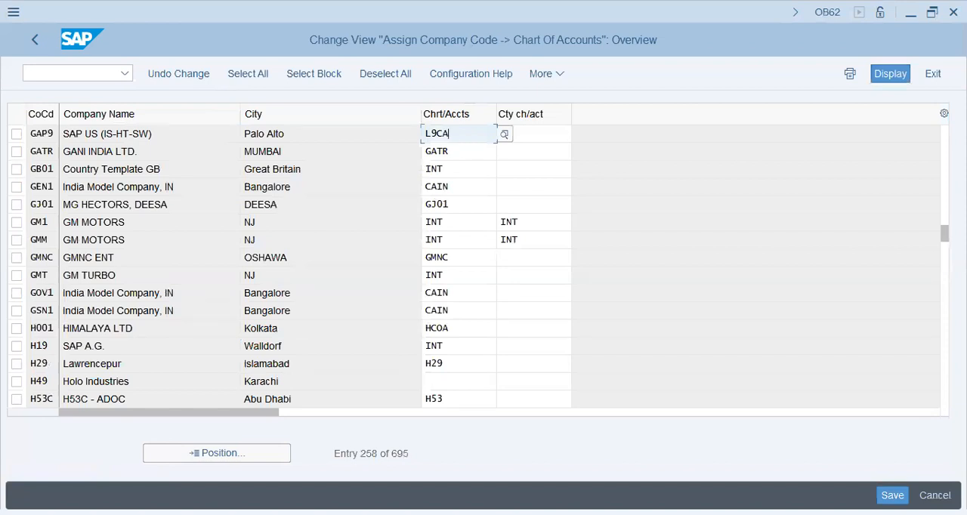
# Assign chart of accounts GAP9 to company code GAP9 and save it in the proposed customizing request
pyautogui.press('BackSpace')
pyautogui.press('BackSpace')
pyautogui.press('BackSpace')
pyautogui.press('BackSpace')
pyautogui.write('gap9')
pyautogui.press('Return')
pyautogui.hotkey('ctrl', 's')
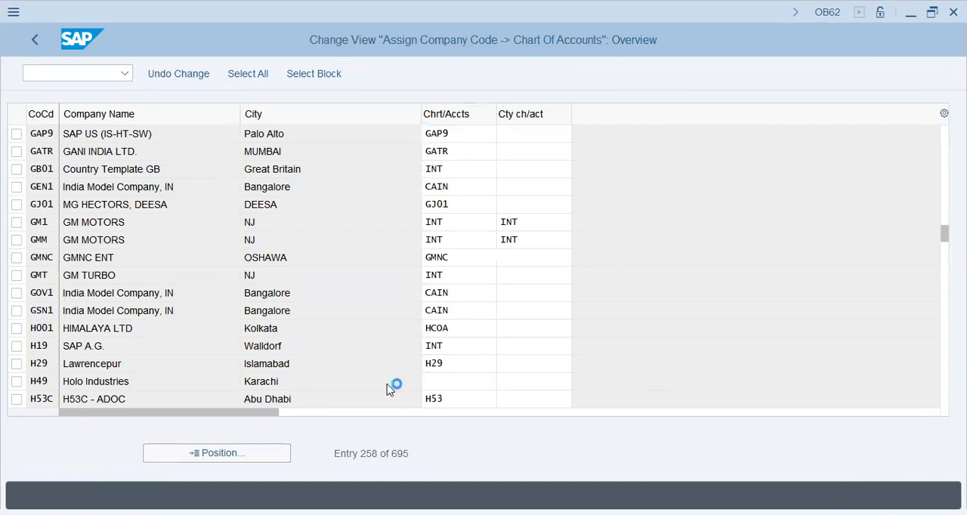
pyautogui.click(320, 328)
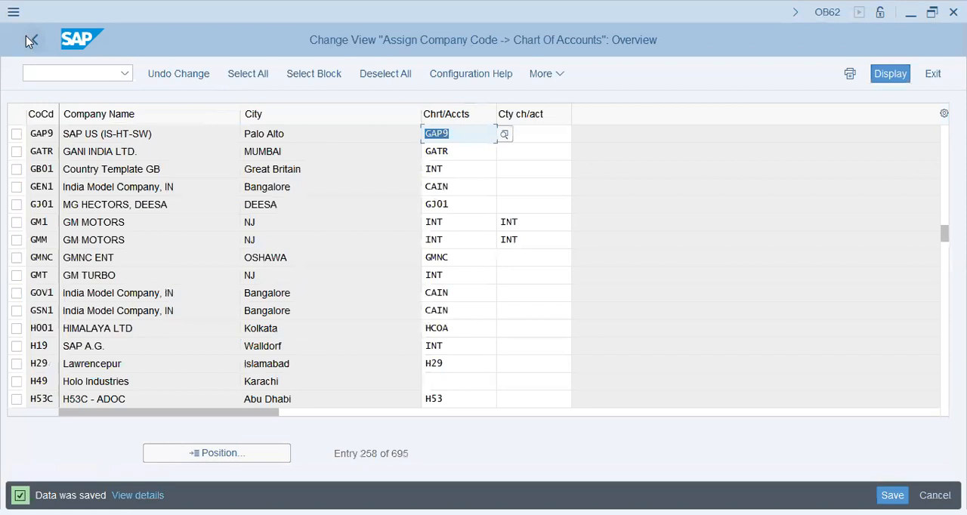
# Open the Define Account Group activity and position the G/L account group list at chart of accounts L9CA
pyautogui.click(25, 36)
pyautogui.click(167, 393)
pyautogui.click(141, 393)
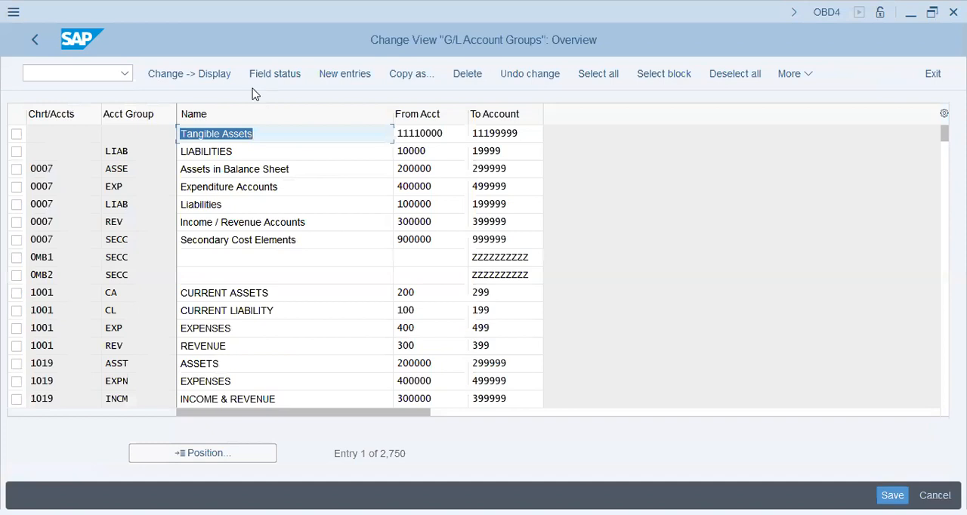
pyautogui.click(167, 451)
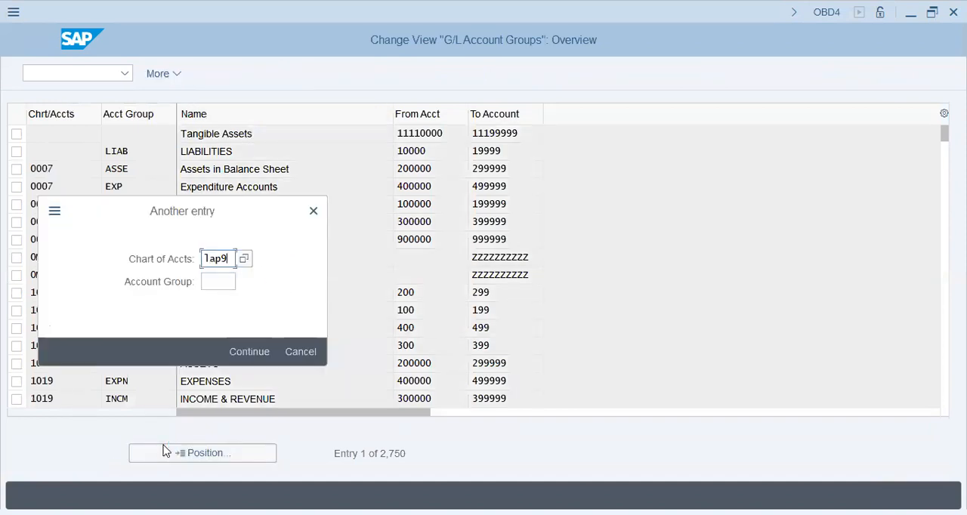
pyautogui.press('Return')
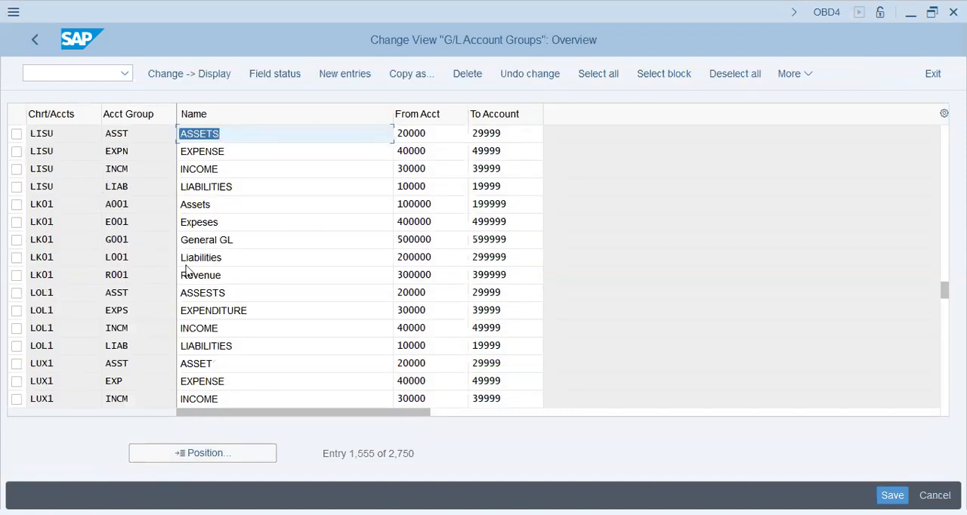
pyautogui.click(209, 456)
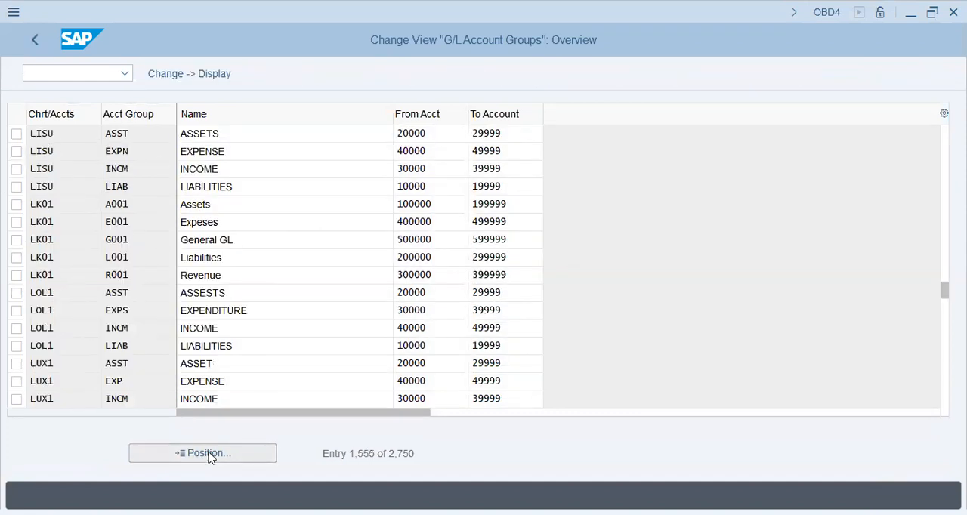
pyautogui.write('l9ca')
pyautogui.press('Return')
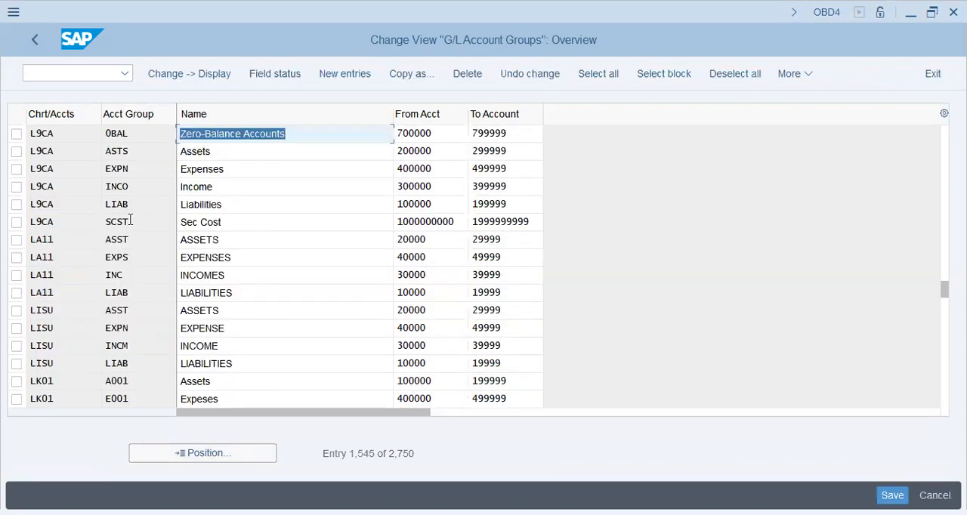
# Select the six L9CA account groups, from Zero-Balance Accounts through Sec Cost, and start copying them
pyautogui.click(16, 134)
pyautogui.click(16, 151)
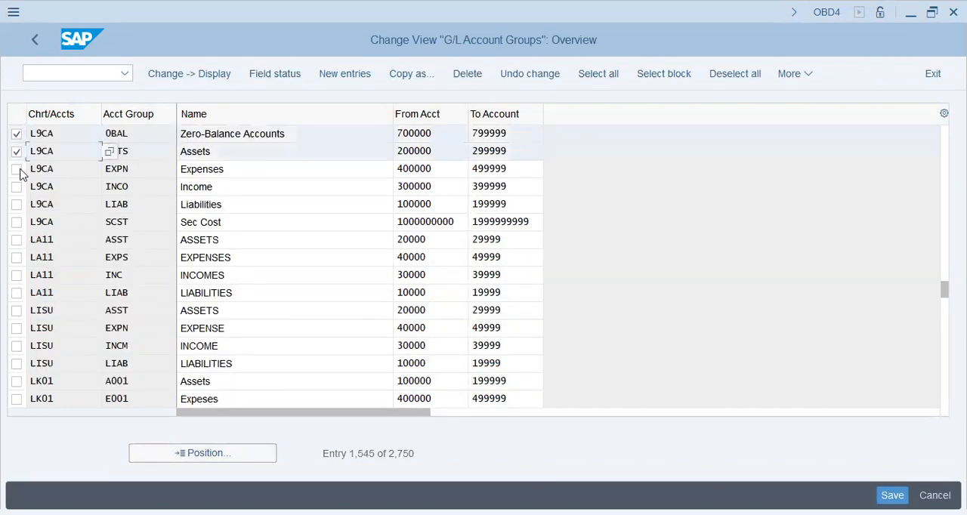
pyautogui.click(17, 169)
pyautogui.click(17, 187)
pyautogui.click(17, 204)
pyautogui.click(16, 222)
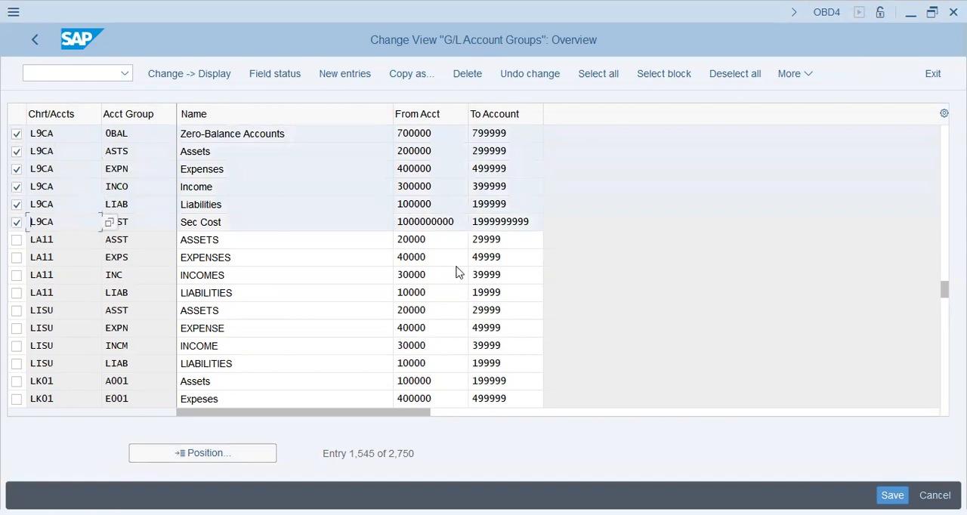
pyautogui.click(411, 73)
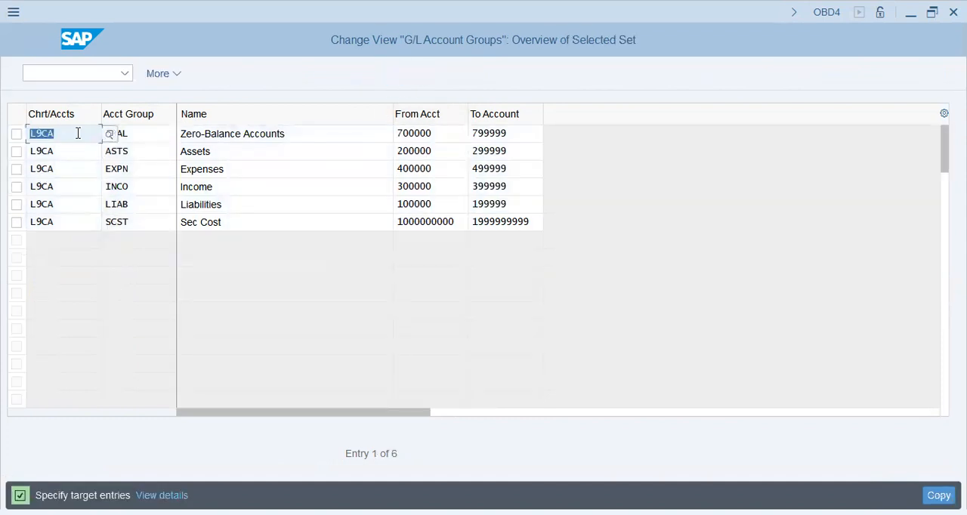
# Enter gap9 as the target chart of accounts for the Zero-Balance Accounts row and clear the chart in the other five rows
pyautogui.write('gap9')
pyautogui.click(78, 133)
pyautogui.click(31, 151)
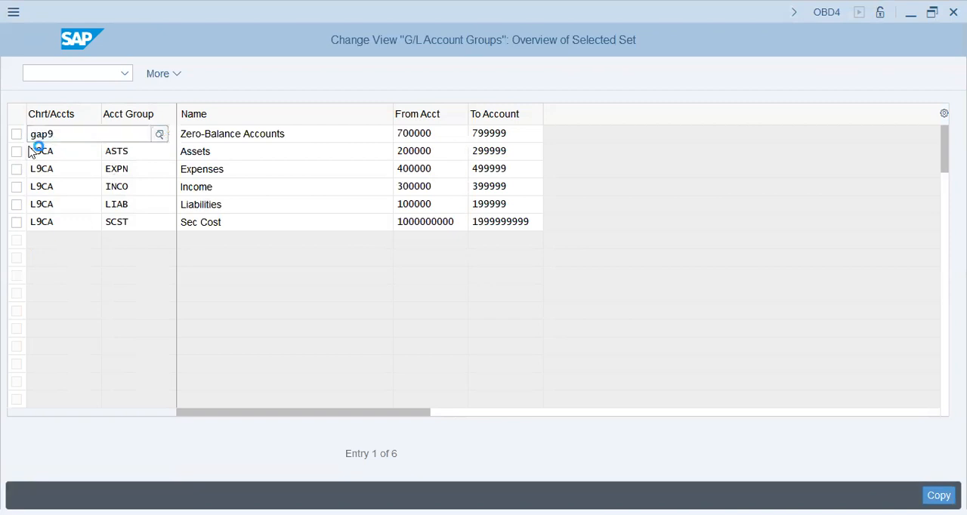
pyautogui.moveTo(34, 151); pyautogui.dragTo(73, 225)
pyautogui.write('gap9')
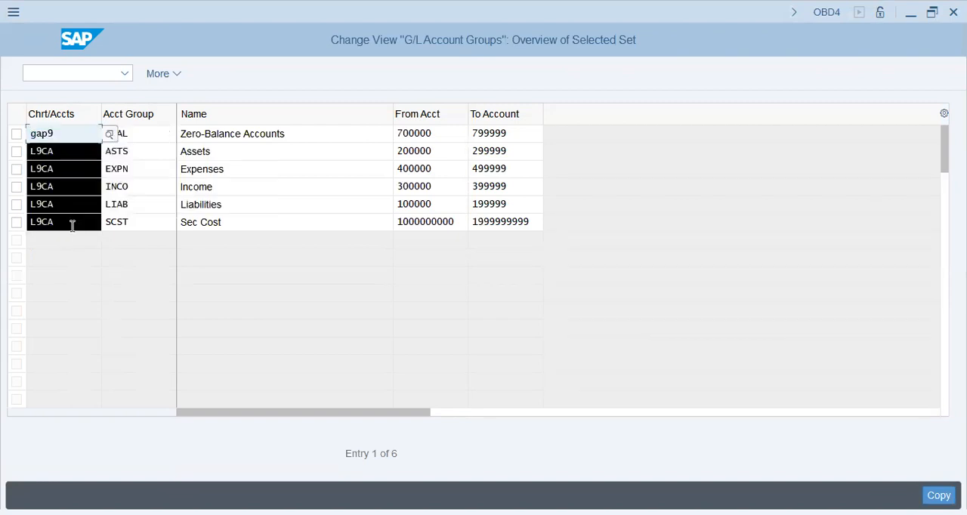
pyautogui.press('BackSpace')
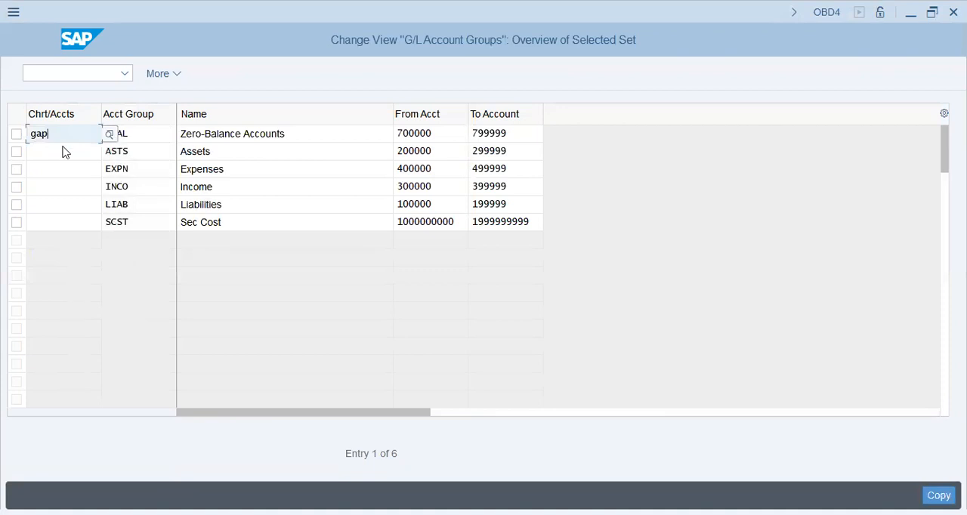
pyautogui.write('9')
# Copy gap9 into the chart of accounts of the ASTS, EXPN, INCO, LIAB and SCST rows
pyautogui.hotkey('ctrl', 'a')
pyautogui.hotkey('ctrl', 'c')
pyautogui.press('Down')
pyautogui.hotkey('ctrl', 'v')
pyautogui.press('Down')
pyautogui.press('Down')
pyautogui.press('Up')
pyautogui.hotkey('ctrl', 'v')
pyautogui.press('Down')
pyautogui.press('Down')
pyautogui.press('Up')
pyautogui.hotkey('ctrl', 'v')
pyautogui.press('Down')
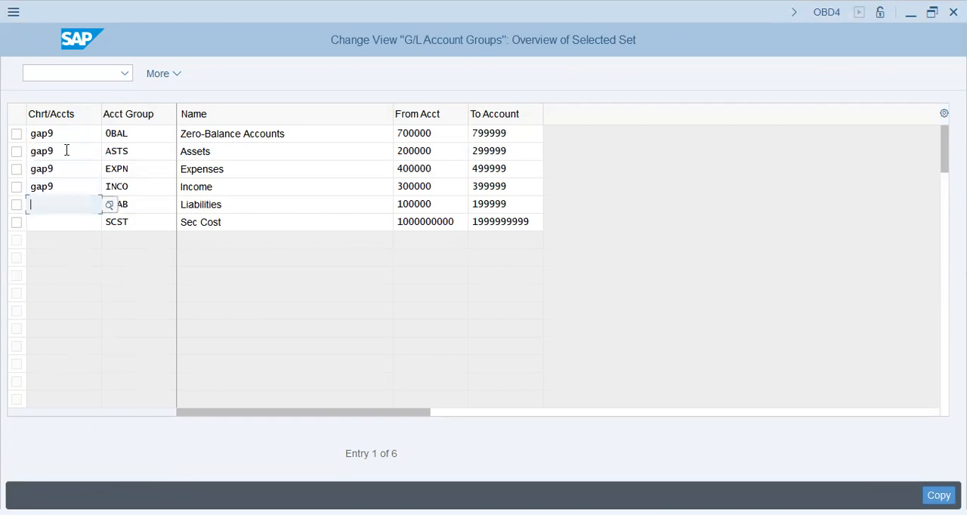
pyautogui.hotkey('ctrl', 'v')
pyautogui.press('Down')
pyautogui.hotkey('ctrl', 'v')
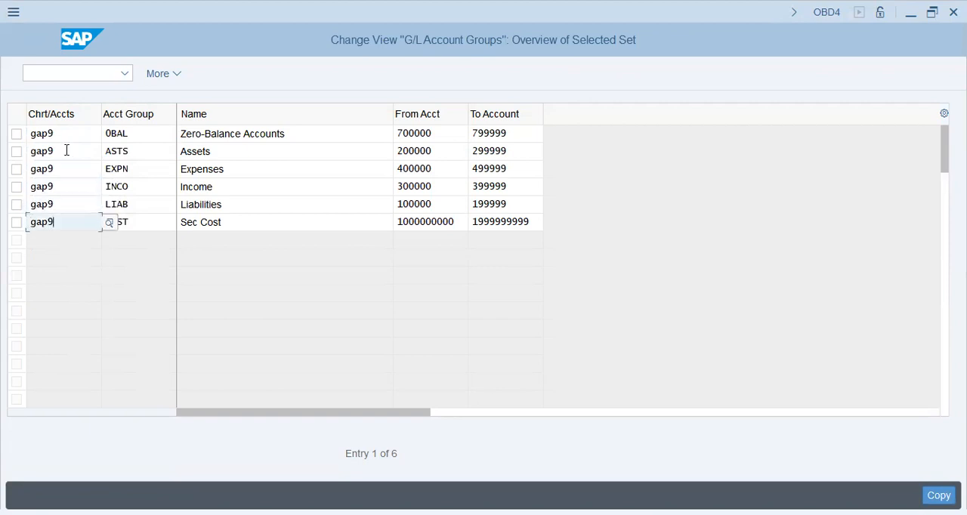
# Rename the Zero-Balance Accounts group as "Zero-Bal Accts [700-799]"
pyautogui.click(136, 131)
pyautogui.click(306, 139)
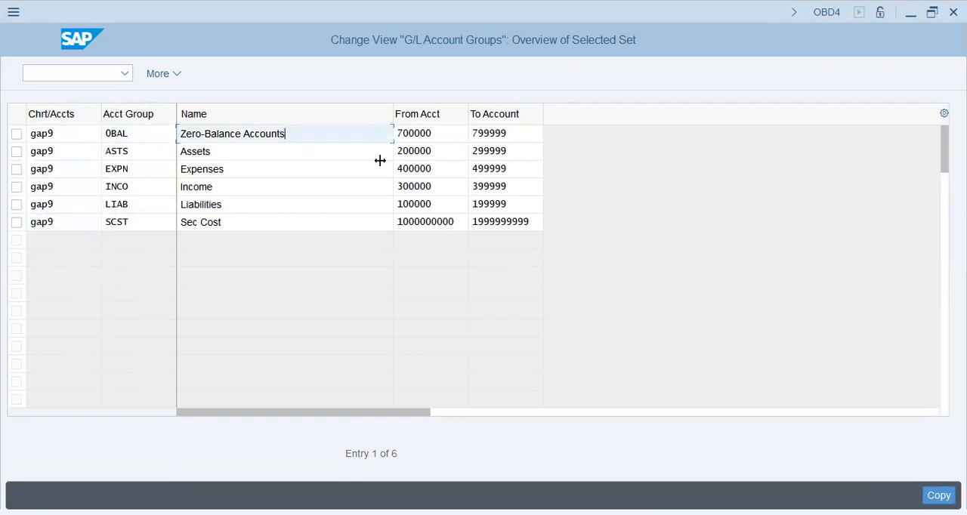
pyautogui.moveTo(311, 133); pyautogui.dragTo(218, 138)
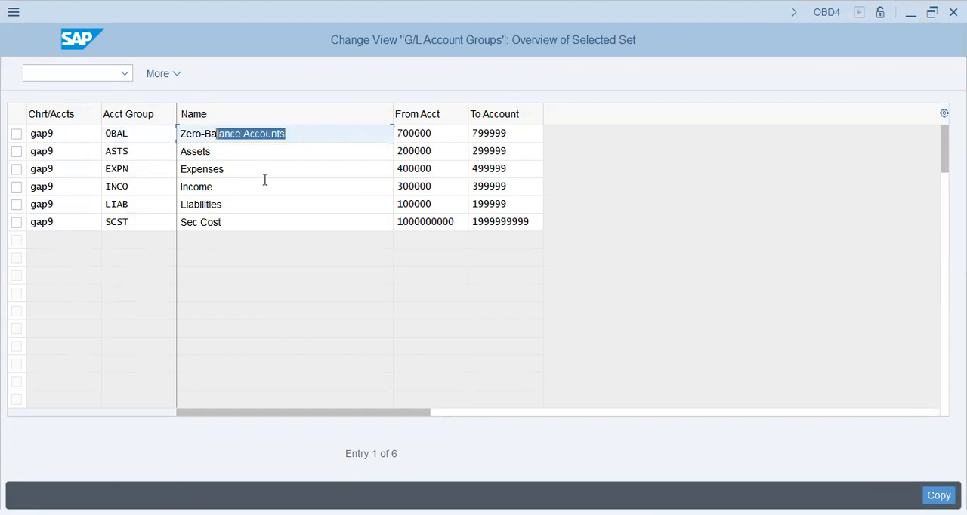
pyautogui.press('BackSpace')
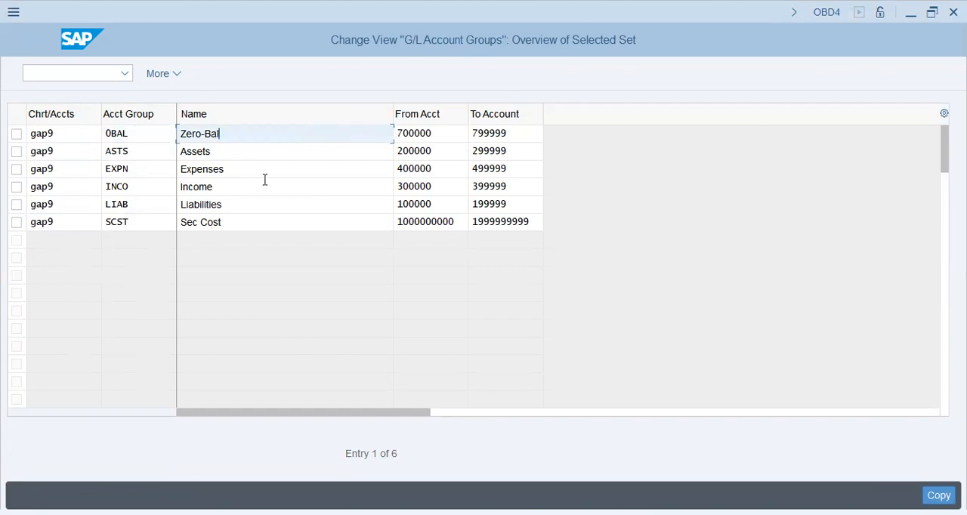
pyautogui.write('[70')
pyautogui.write('0-79')
pyautogui.write('9]')
pyautogui.press('BackSpace')
pyautogui.write(']')
pyautogui.press('Down')
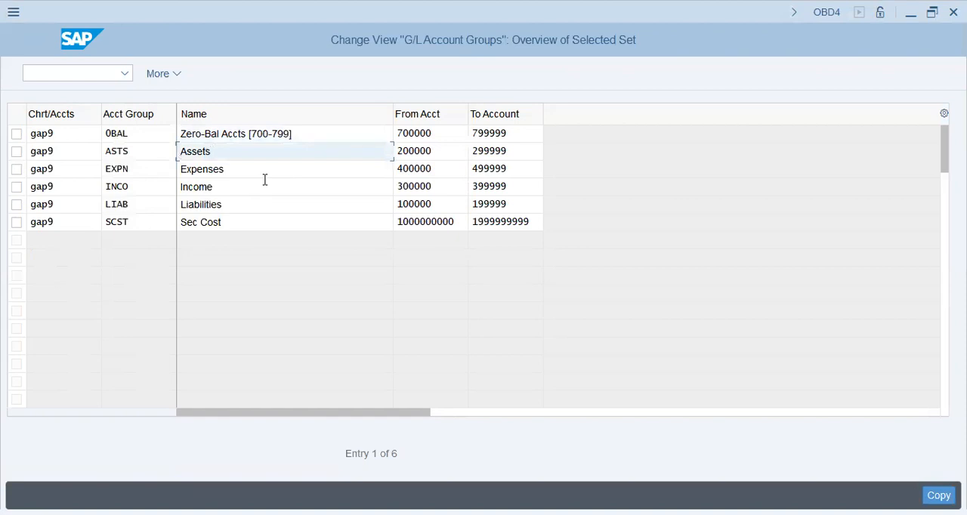
# Add number ranges to the next two group names: "Assets [200-299]" and "Expenses [400-499]"
pyautogui.write('[200-299]')
pyautogui.press('Down')
pyautogui.write('p[')
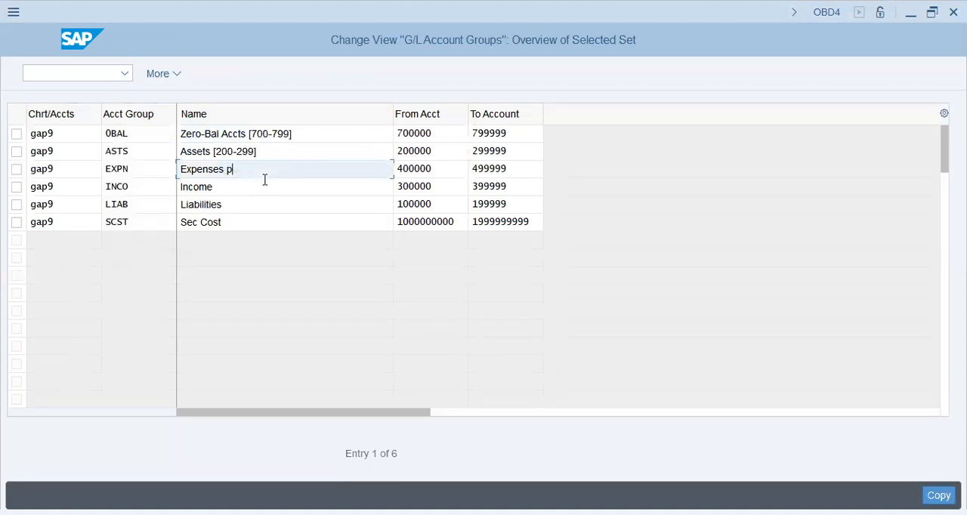
pyautogui.press('BackSpace')
pyautogui.press('BackSpace')
pyautogui.write('[400-499]')
# Add the number range to the income group's name so it reads "Income [300-399]"
pyautogui.press('Down')
pyautogui.write('p')
pyautogui.press('BackSpace')
pyautogui.write('[')
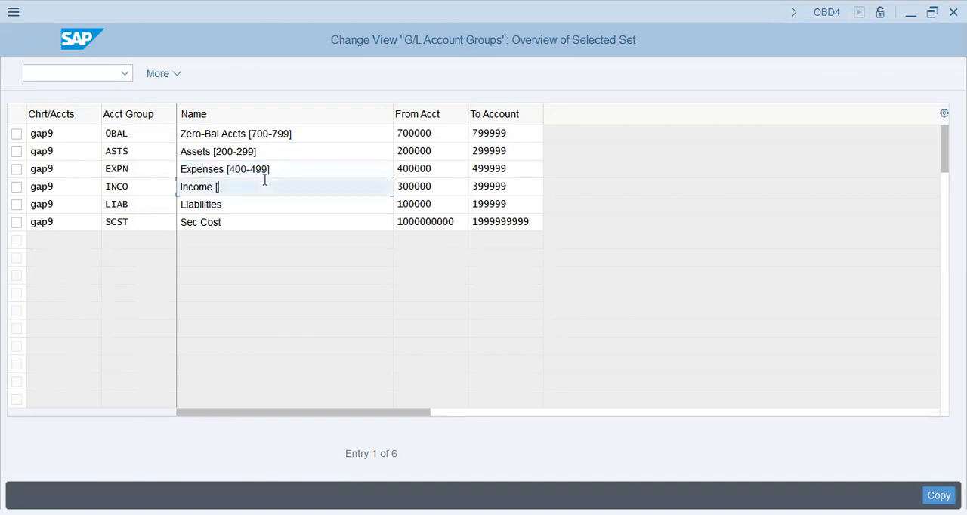
pyautogui.write('300-399]')
# Add number ranges to the last two group names: "Liabilities [100-199]" and "Sec Cost [100-199]"
pyautogui.press('Down')
pyautogui.write('[100-199]')
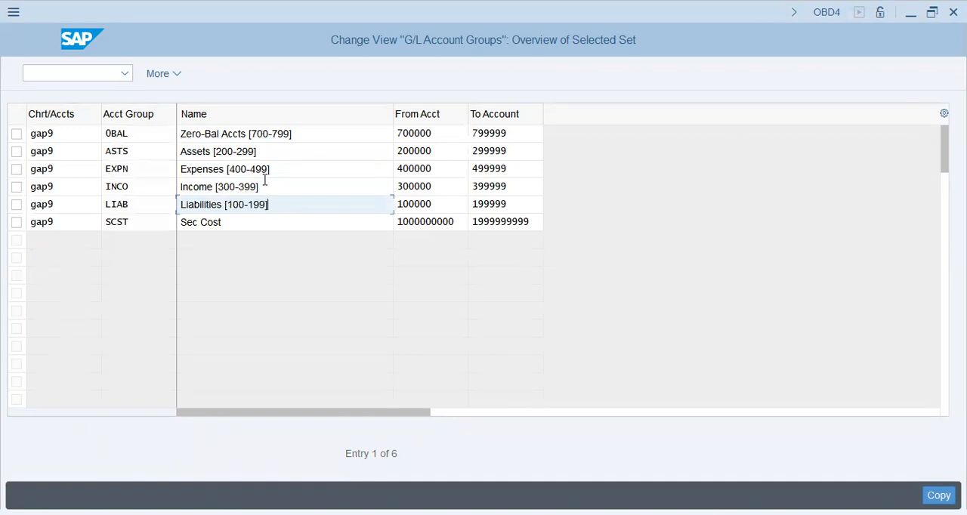
pyautogui.press('Down')
pyautogui.write('[100-199]')
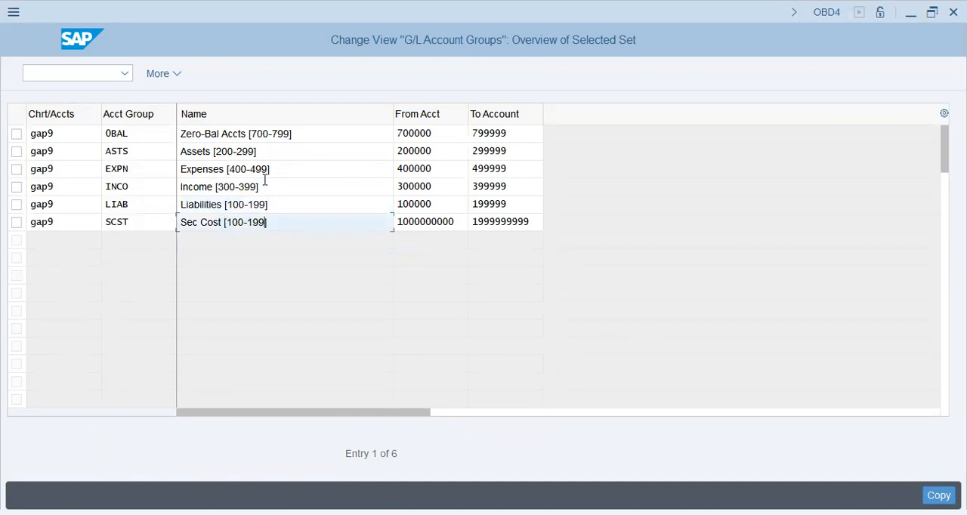
pyautogui.press('Up')
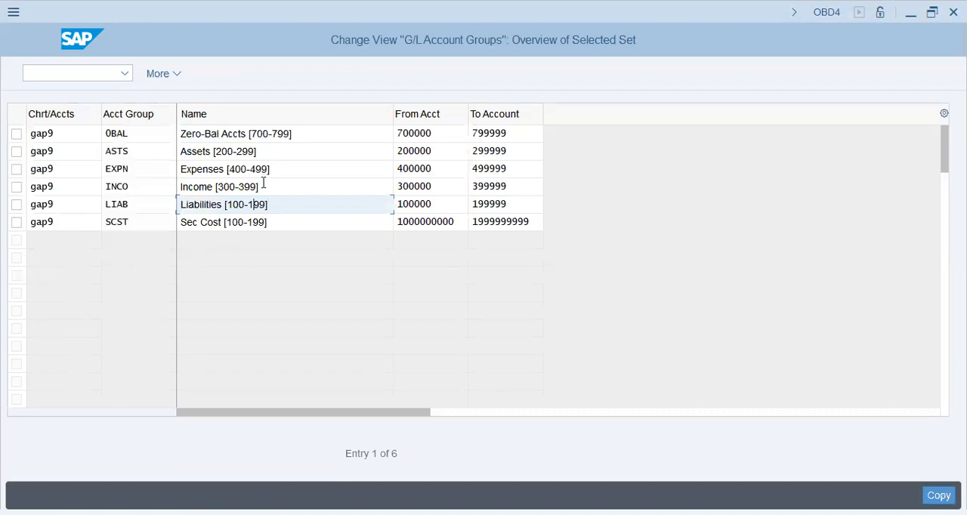
# Confirm the copied account groups and save them in the proposed customizing request
pyautogui.press('Return')
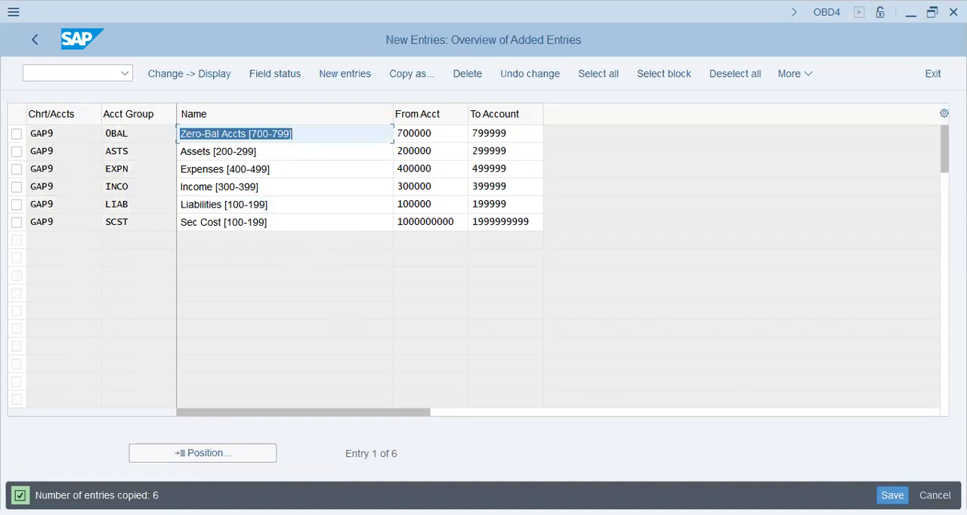
pyautogui.hotkey('ctrl', 's')
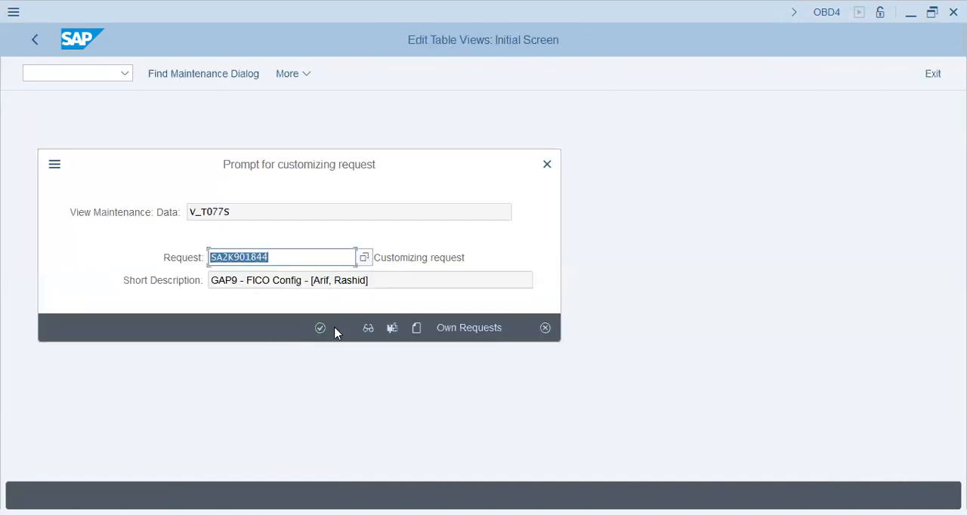
pyautogui.click(320, 328)
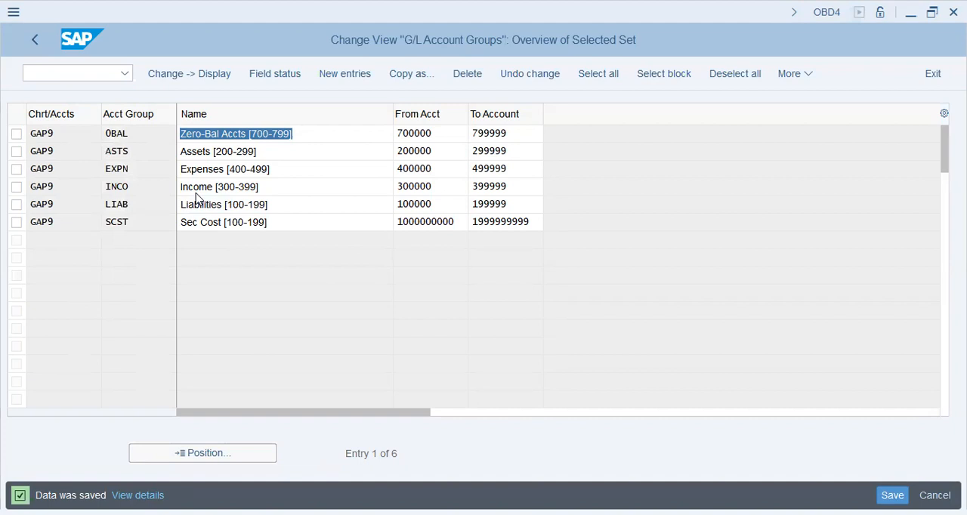
# Go to transaction SPRO and display the SAP Reference IMG
pyautogui.click(72, 74)
pyautogui.write('/nspro')
pyautogui.press('Return')
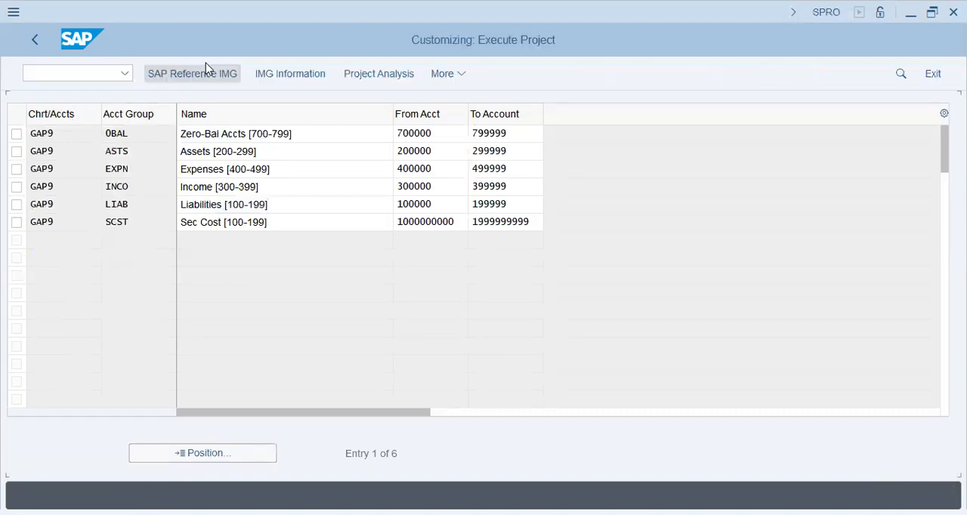
pyautogui.click(209, 70)
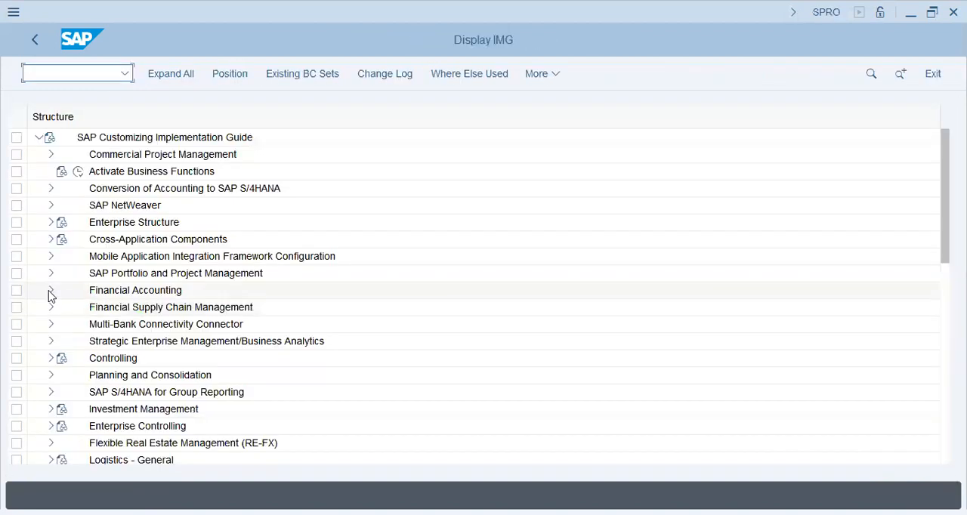
# Open Define Retained Earnings Account under Financial Accounting, General Ledger Accounting, Master Data, G/L Accounts, Preparations
pyautogui.click(51, 290)
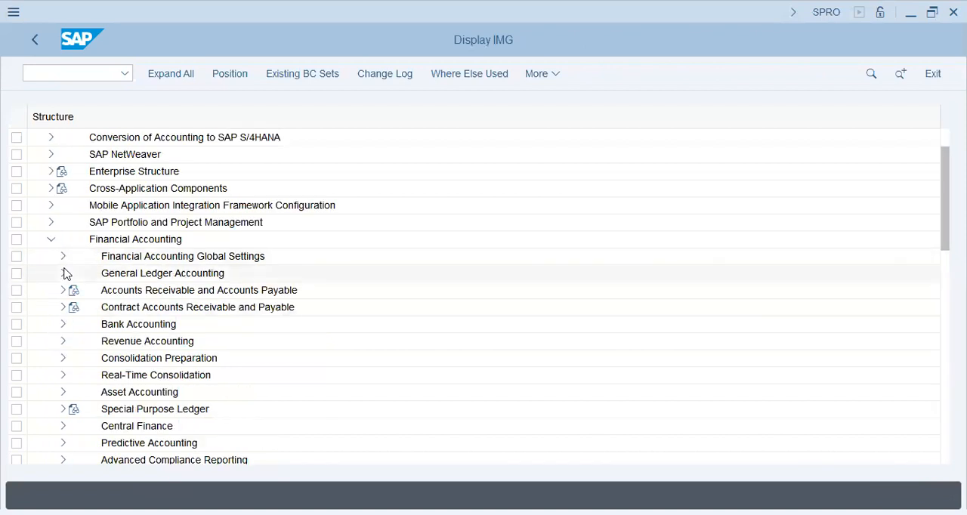
pyautogui.click(64, 273)
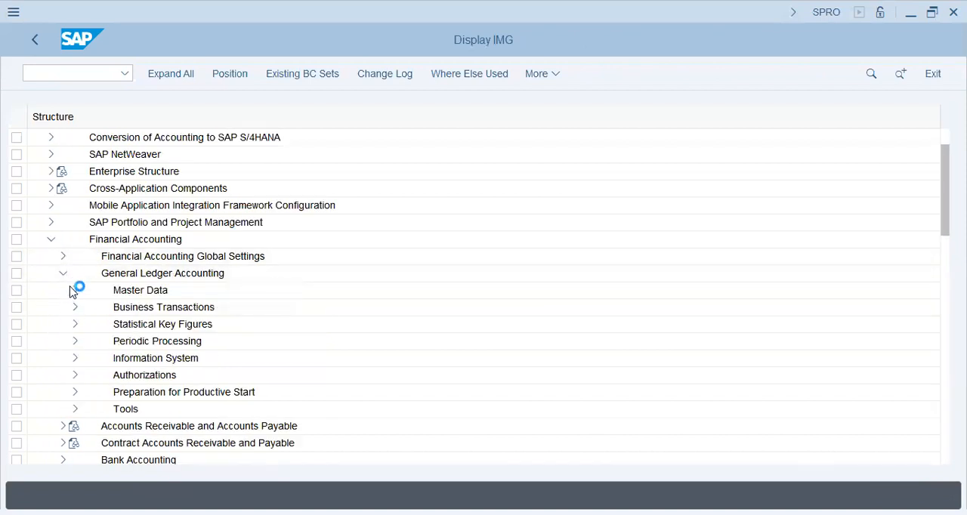
pyautogui.click(76, 293)
pyautogui.click(86, 308)
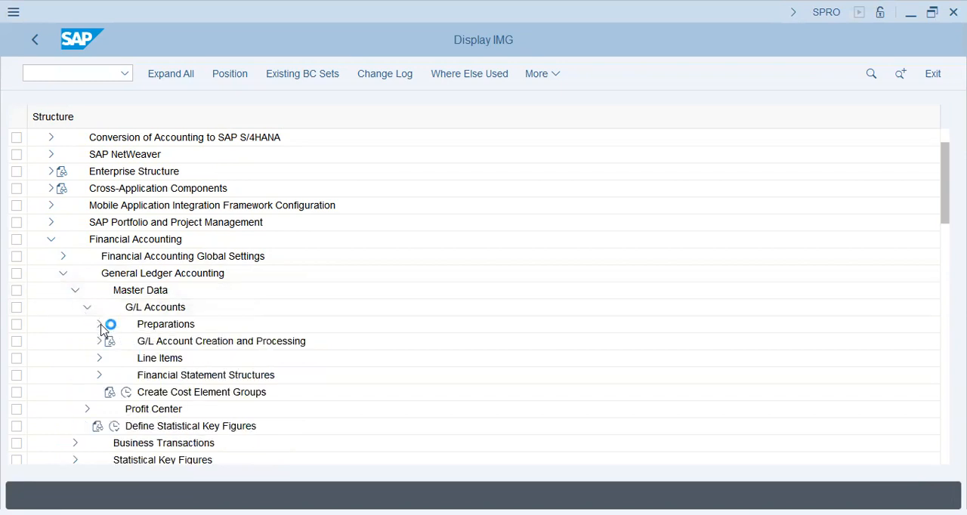
pyautogui.click(100, 324)
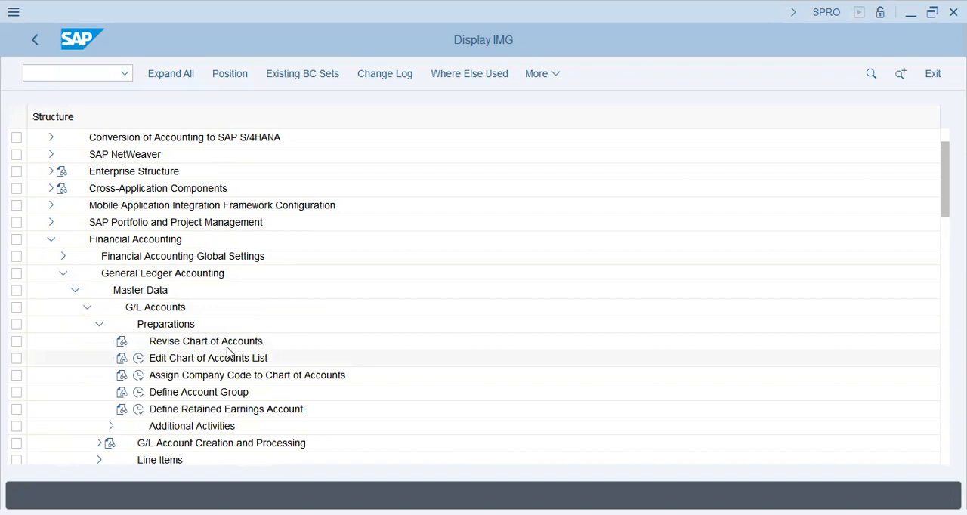
pyautogui.click(139, 409)
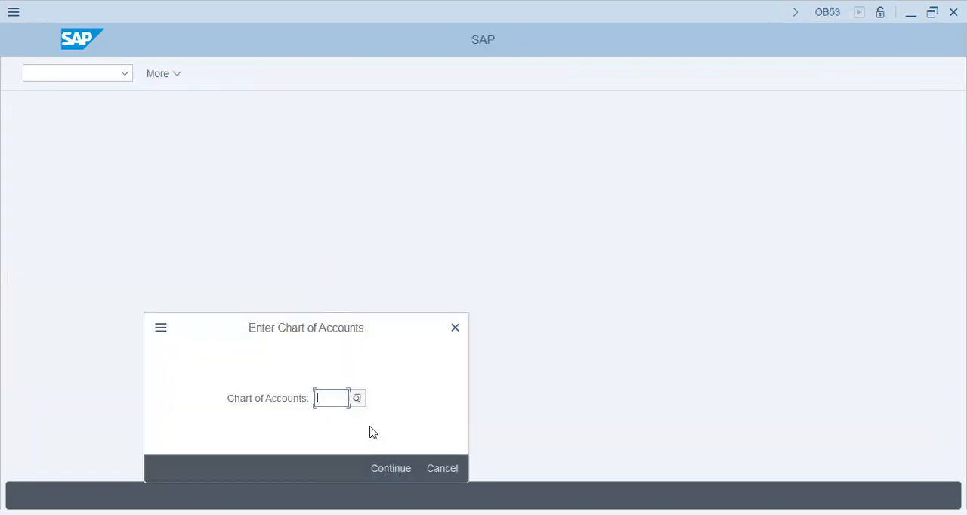
# Choose chart of accounts GAP9 for the retained earnings account definition
pyautogui.write('gap')
pyautogui.press('Return')
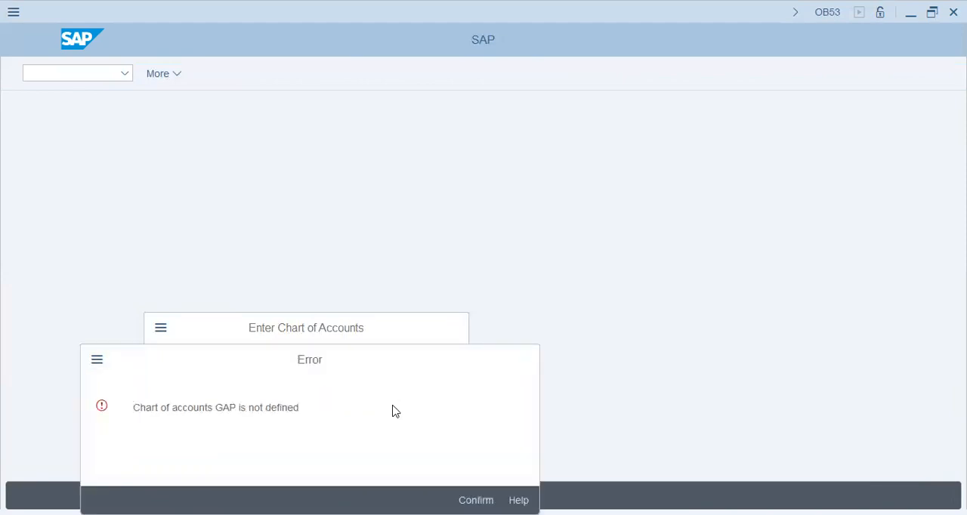
pyautogui.press('Return')
pyautogui.write('gap9')
pyautogui.press('Return')
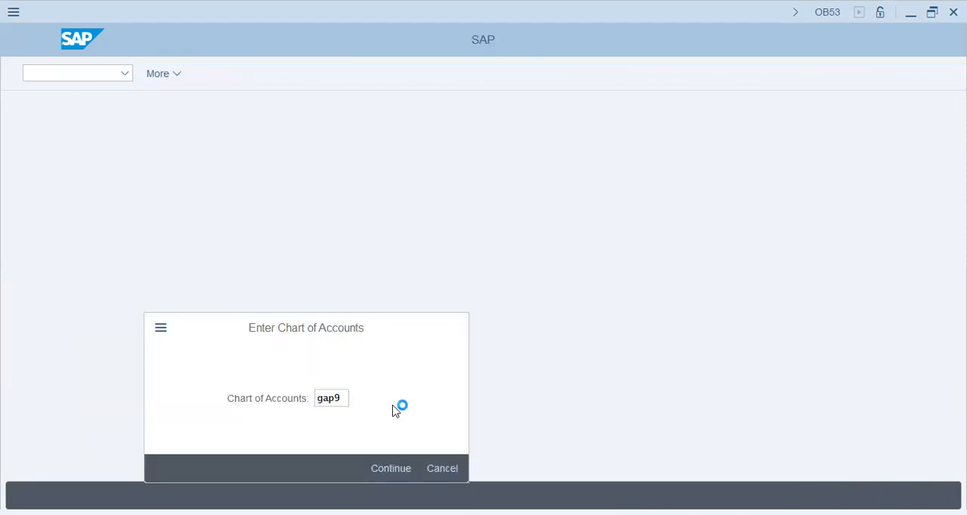
# Assign account 100100 to P&L statement account type X and accept the entry
pyautogui.click(52, 225)
pyautogui.write('x')
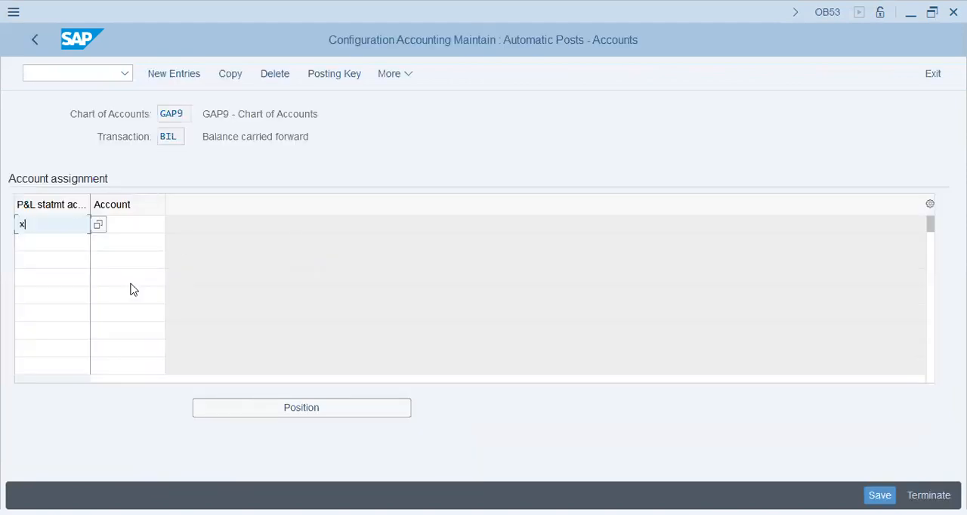
pyautogui.press('Tab')
pyautogui.click(140, 235)
pyautogui.press('Up')
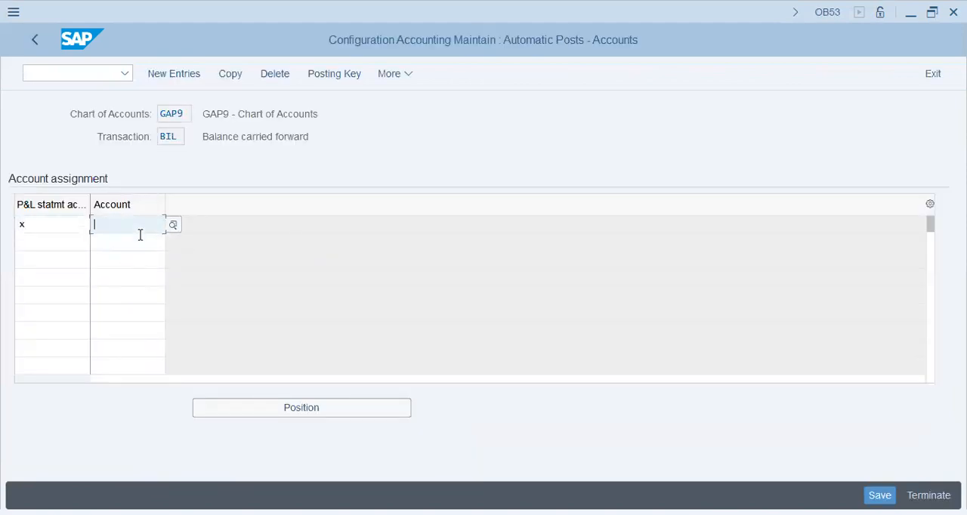
pyautogui.write('100100')
pyautogui.press('Return')
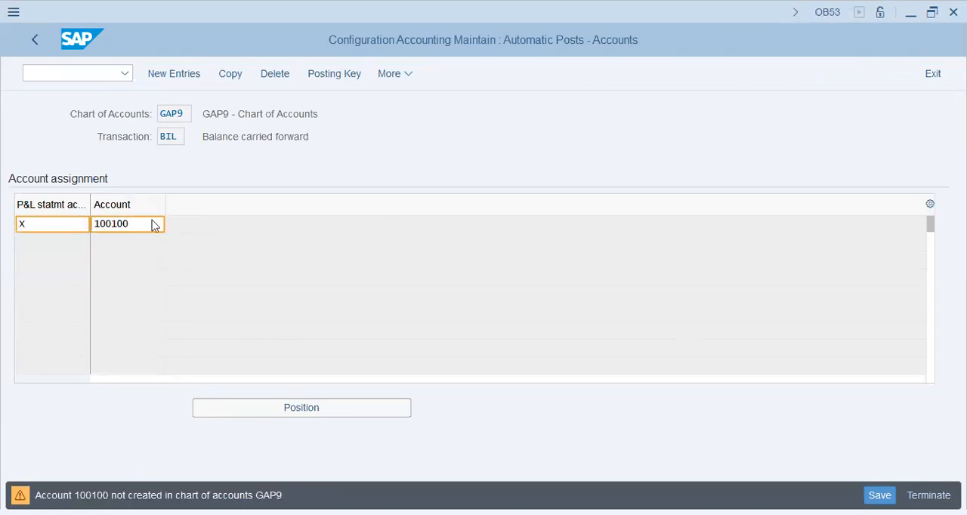
pyautogui.press('Return')
# Save the retained earnings account assignment in the proposed customizing request and return to the IMG structure
pyautogui.hotkey('ctrl', 's')
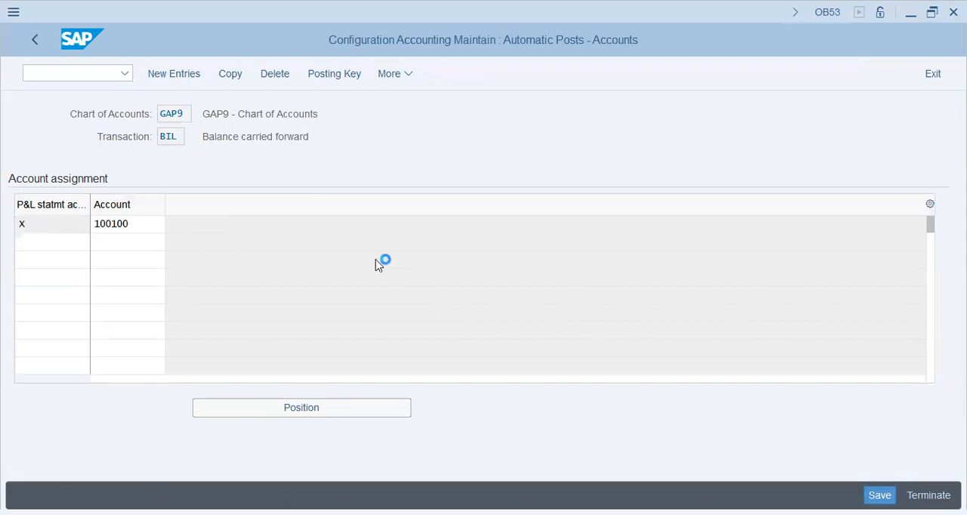
pyautogui.click(320, 328)
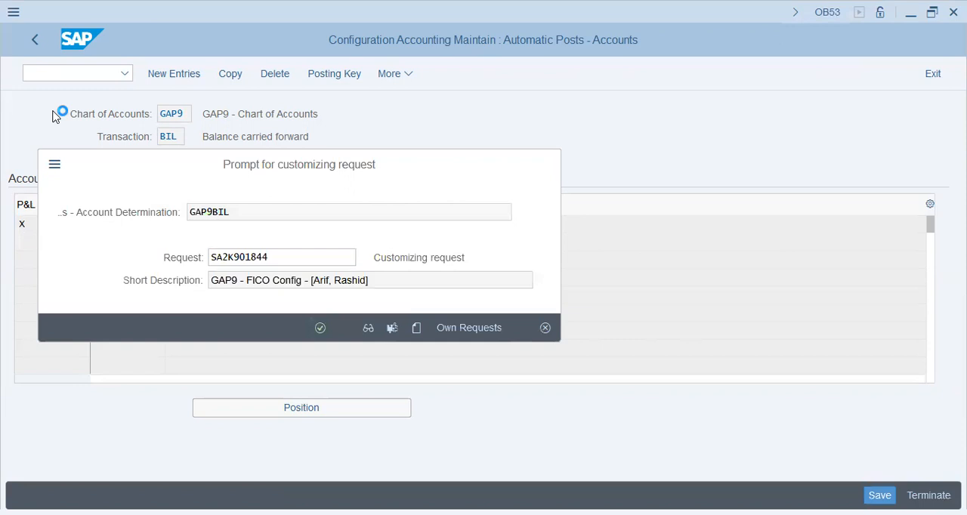
pyautogui.click(37, 40)
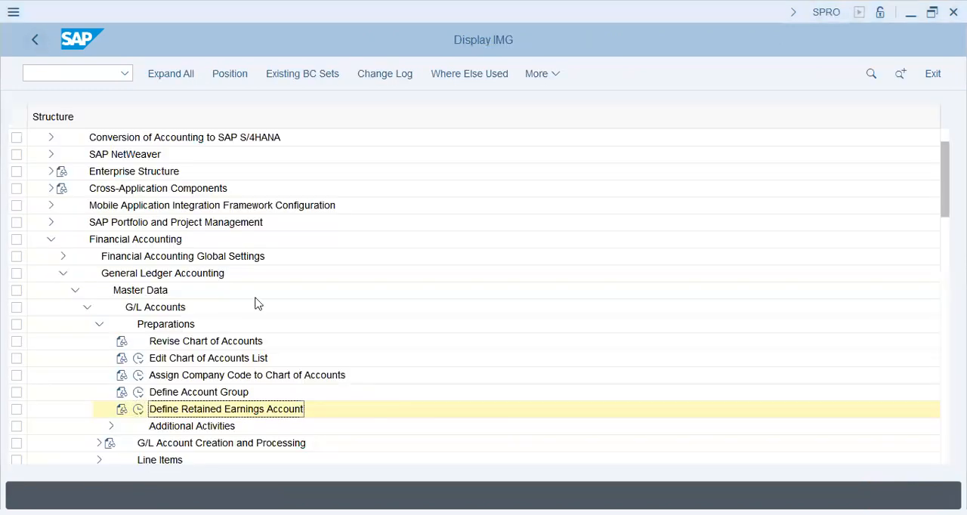
# Open the ledger settings with transaction FINSC_LEDGER and acknowledge the consistency check messages
pyautogui.click(100, 74)
pyautogui.write('/nfinsc_ledger')
pyautogui.press('Return')
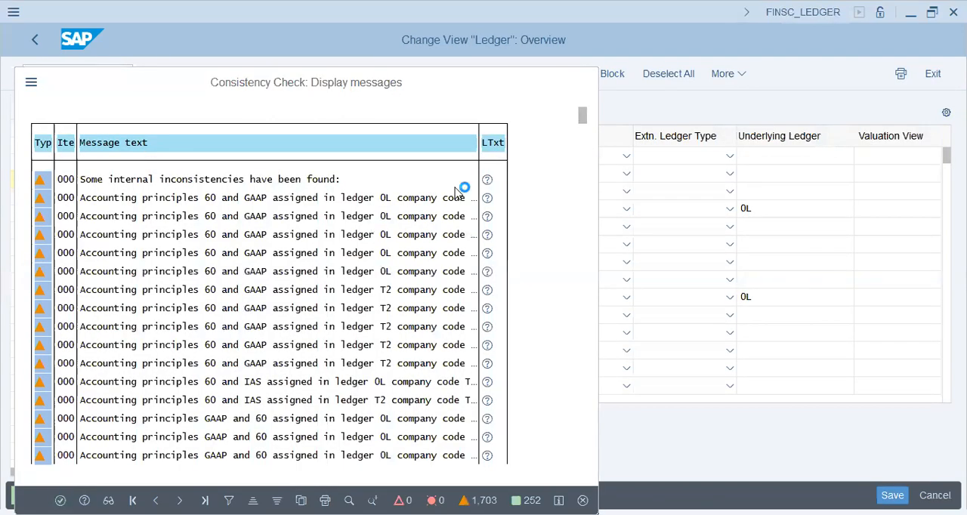
pyautogui.press('Return')
pyautogui.click(392, 457)
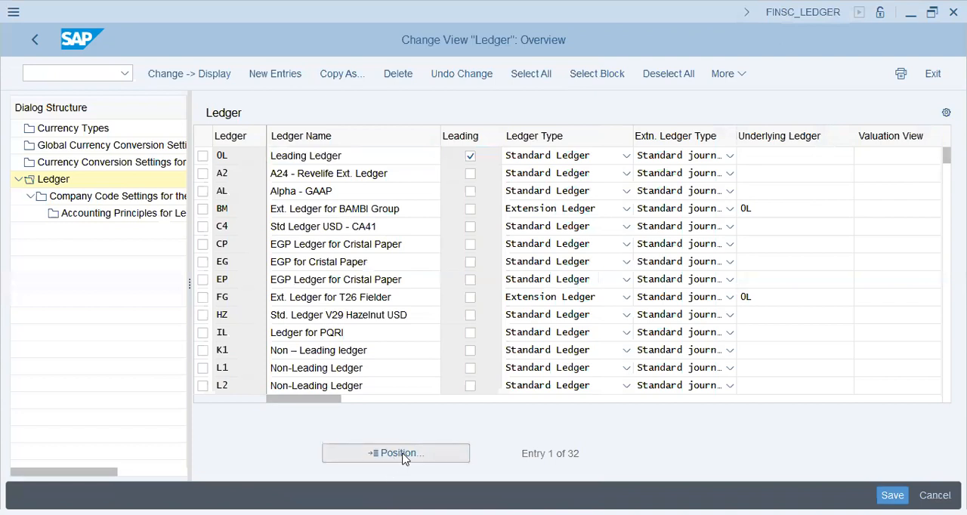
pyautogui.write('al')
pyautogui.press('BackSpace')
pyautogui.press('BackSpace')
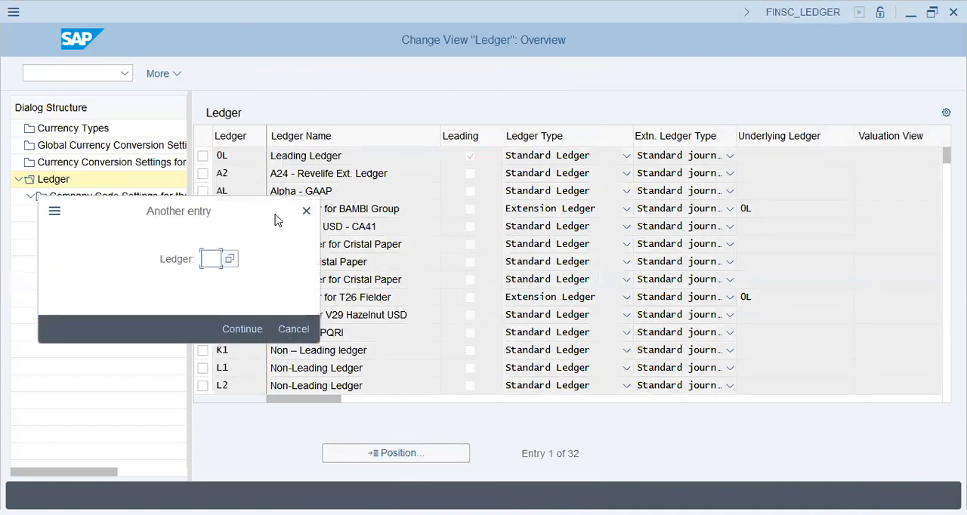
pyautogui.press('Escape')
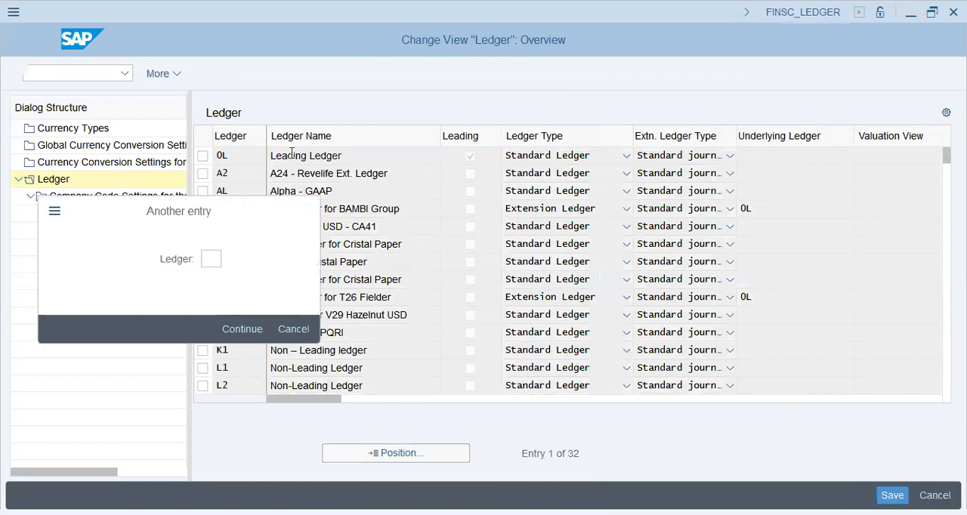
# Open the company code settings for leading ledger 0L, acknowledge the consistency messages and position the list at company code GAP9
pyautogui.click(203, 156)
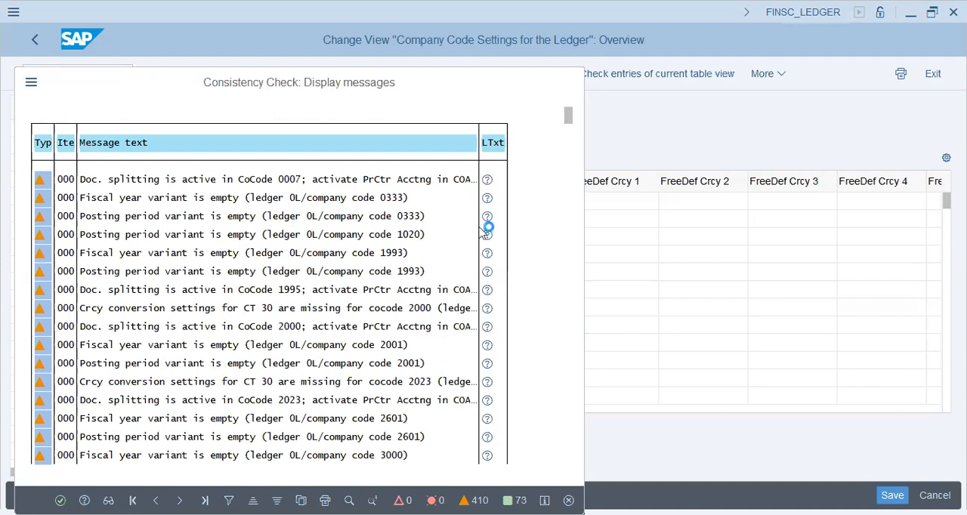
pyautogui.press('Return')
pyautogui.click(401, 457)
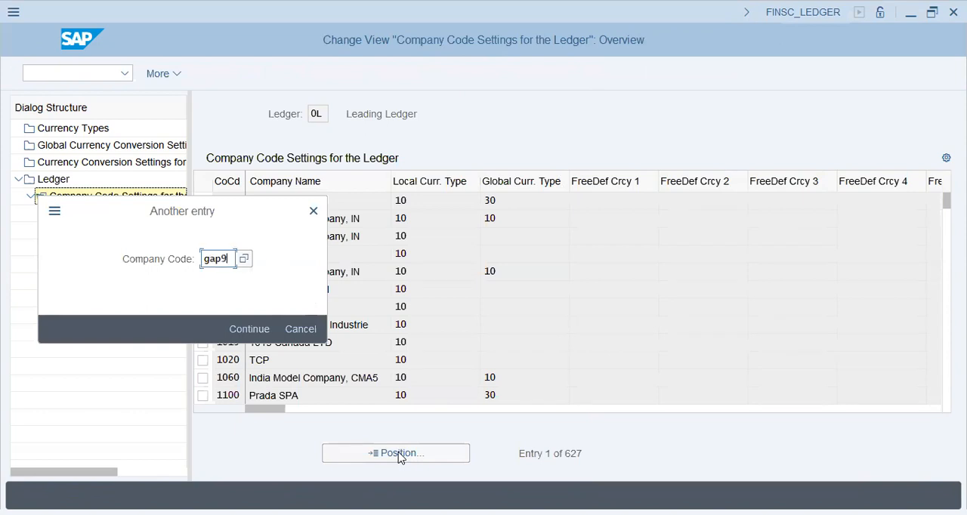
pyautogui.press('Return')
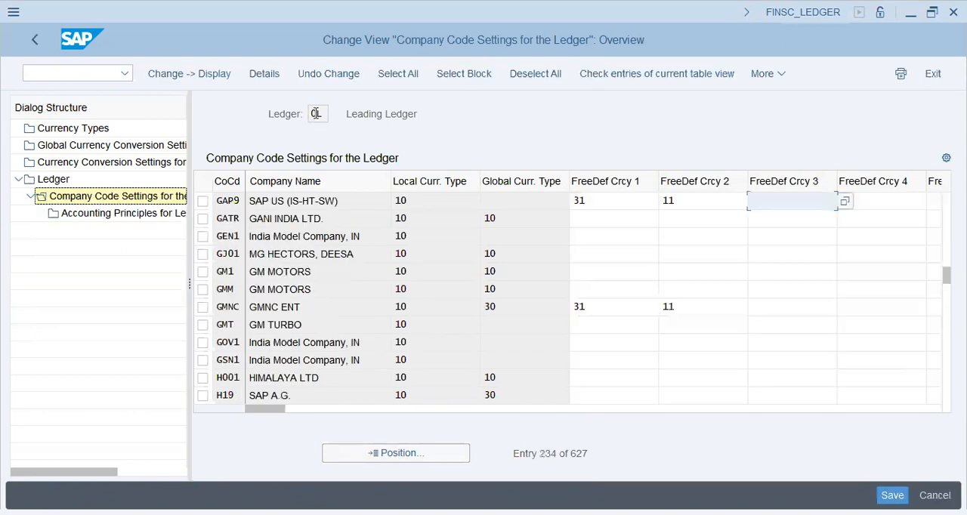
# Review the local, global and freely defined currency types of company code GAP9 in the leading ledger
pyautogui.moveTo(428, 119); pyautogui.dragTo(343, 113)
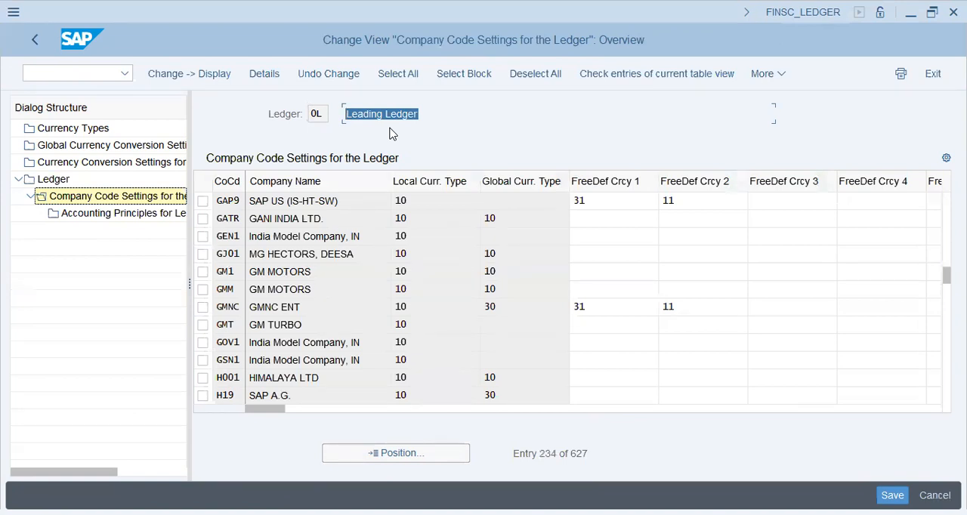
pyautogui.click(601, 204)
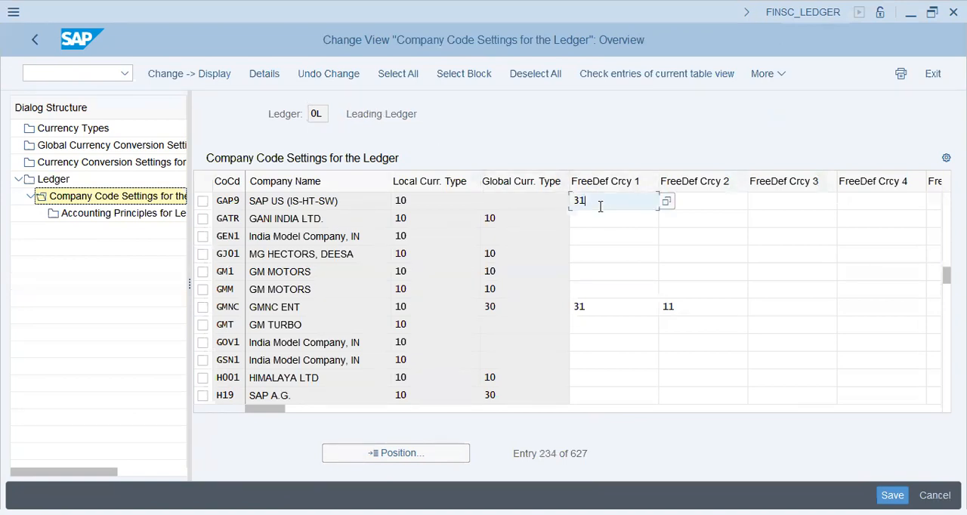
pyautogui.click(511, 205)
pyautogui.click(462, 198)
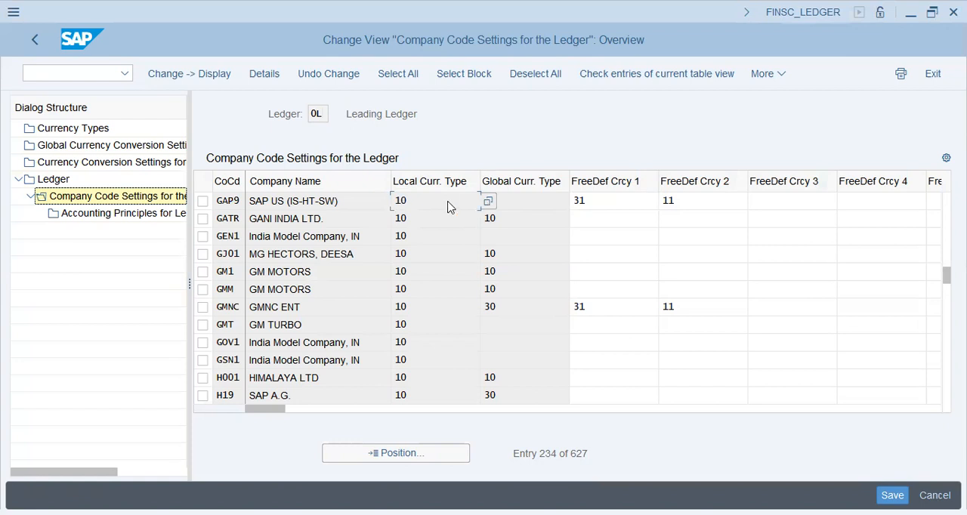
pyautogui.click(632, 201)
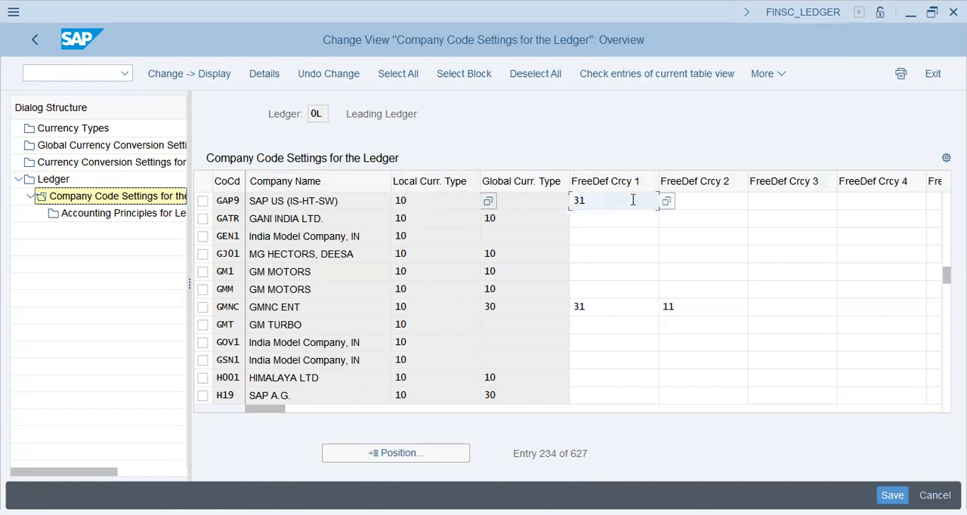
pyautogui.click(695, 204)
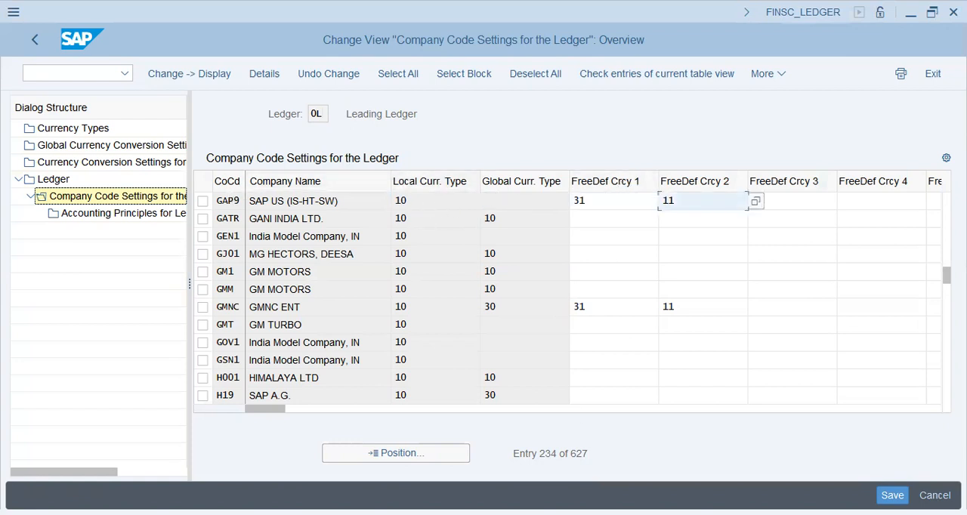
# Switch to the Notepad notes and add the line "10 - 1 - Co. code currency, 0 - Legal Valuation" beneath the last divider
pyautogui.hotkey('alt', 'Tab')
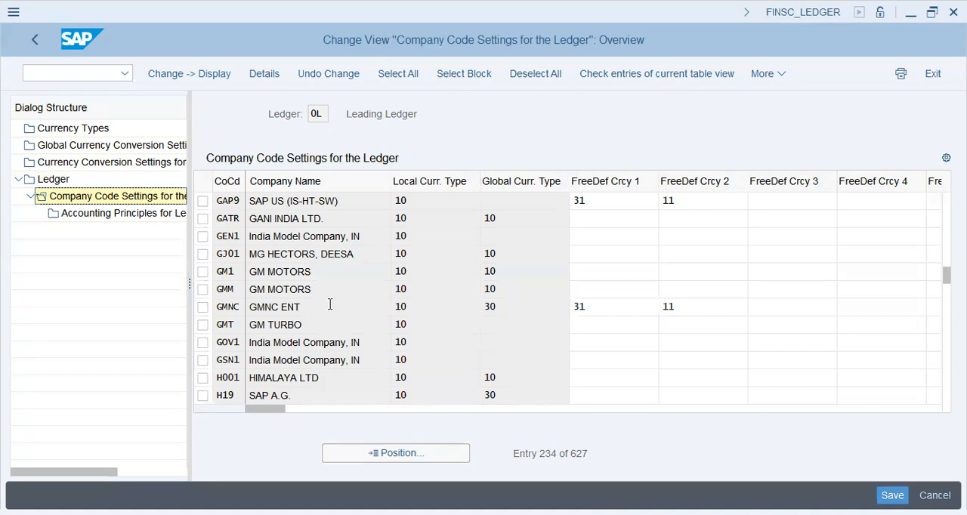
pyautogui.hotkey('alt', 'Tab')
pyautogui.click(246, 405)
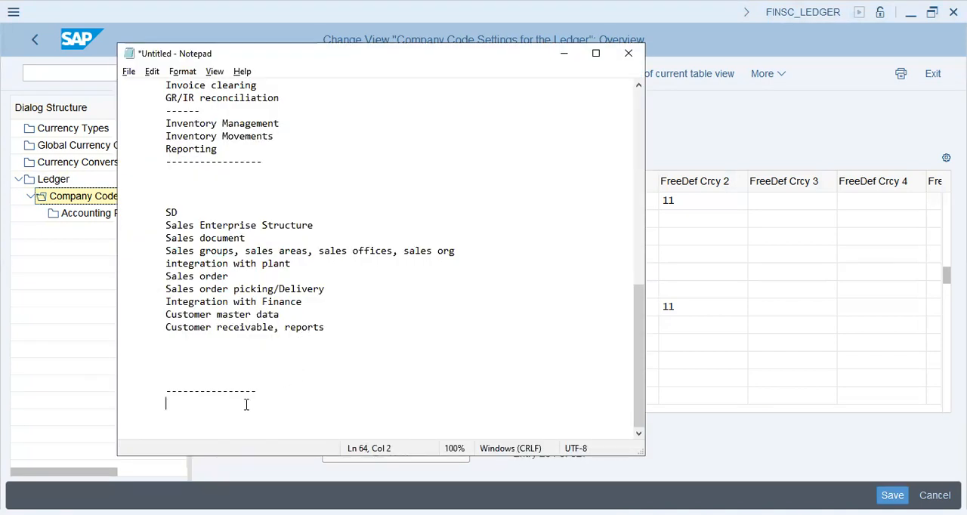
pyautogui.write('10')
pyautogui.write(' - ')
pyautogui.write('Company Code ')
pyautogui.write('cur')
pyautogui.press('BackSpace')
pyautogui.press('BackSpace')
pyautogui.press('BackSpace')
pyautogui.press('BackSpace')
pyautogui.press('BackSpace')
pyautogui.press('BackSpace')
pyautogui.press('BackSpace')
pyautogui.press('BackSpace')
pyautogui.press('BackSpace')
pyautogui.press('BackSpace')
pyautogui.press('BackSpace')
pyautogui.press('BackSpace')
pyautogui.press('BackSpace')
pyautogui.press('BackSpace')
pyautogui.press('BackSpace')
pyautogui.press('BackSpace')
pyautogui.press('BackSpace')
pyautogui.write('1 - Co. code currncy')
pyautogui.press('BackSpace')
pyautogui.press('BackSpace')
pyautogui.press('BackSpace')
pyautogui.write('ency, 0 - Legal')
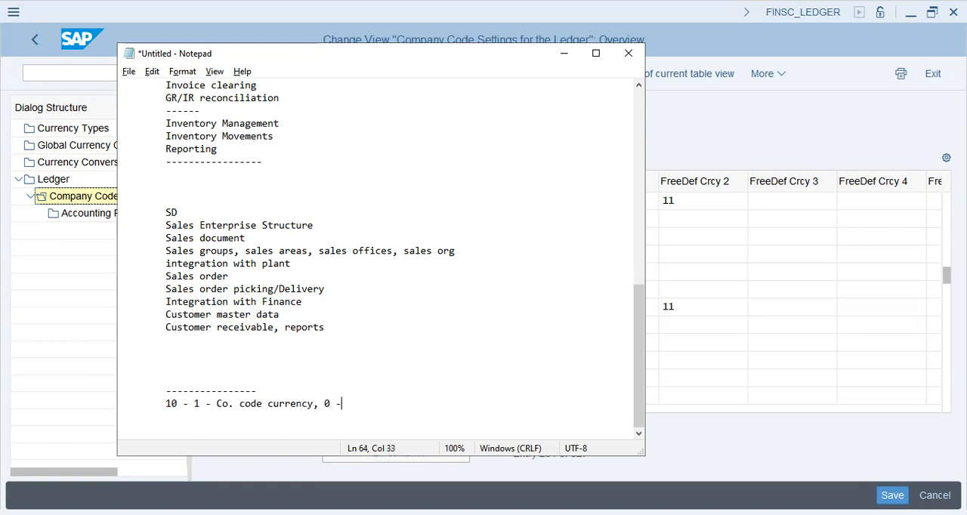
pyautogui.write('luation')
pyautogui.press('Return')
# Add the note line "20 - 2 - Group Currency, 0-Legal Valuation" below the company code currency line
pyautogui.press('Tab')
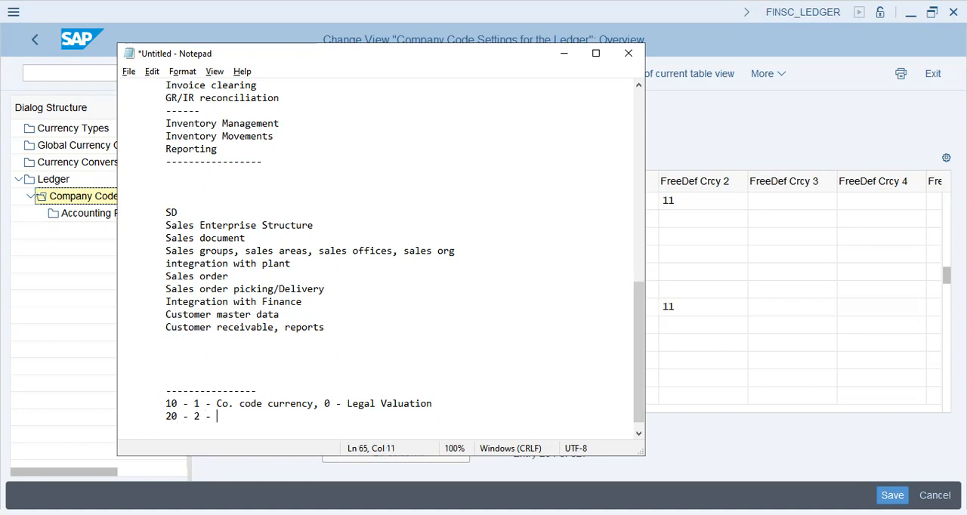
pyautogui.write('Group')
pyautogui.press('BackSpace')
pyautogui.press('BackSpace')
pyautogui.press('BackSpace')
pyautogui.press('BackSpace')
pyautogui.press('BackSpace')
pyautogui.press('BackSpace')
pyautogui.press('BackSpace')
pyautogui.press('BackSpace')
pyautogui.press('BackSpace')
pyautogui.press('BackSpace')
pyautogui.press('BackSpace')
pyautogui.press('BackSpace')
pyautogui.write('Group Currency')
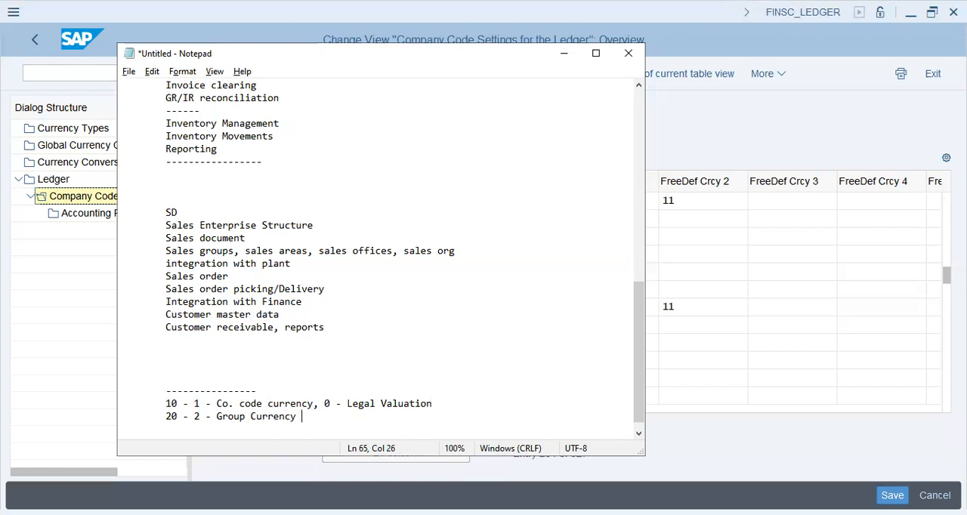
pyautogui.write(', 0-Legal Valuation')
pyautogui.press('Return')
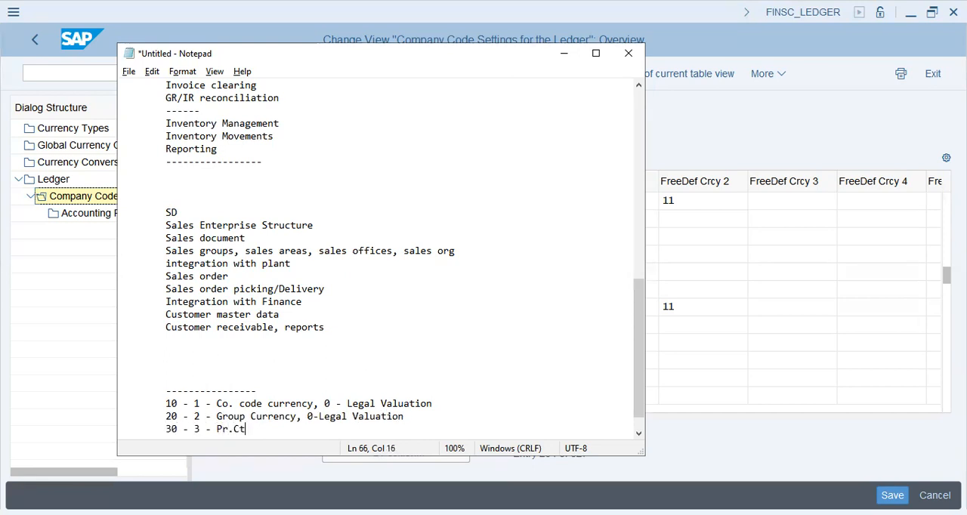
# Add the note line "30 - 3 - Pr.Ctr. crrncy, 0-Legal Valuation" below the group currency line
pyautogui.write('30 - 3 - Pr.Ctr. crrncy, 0-Legal Valuation')
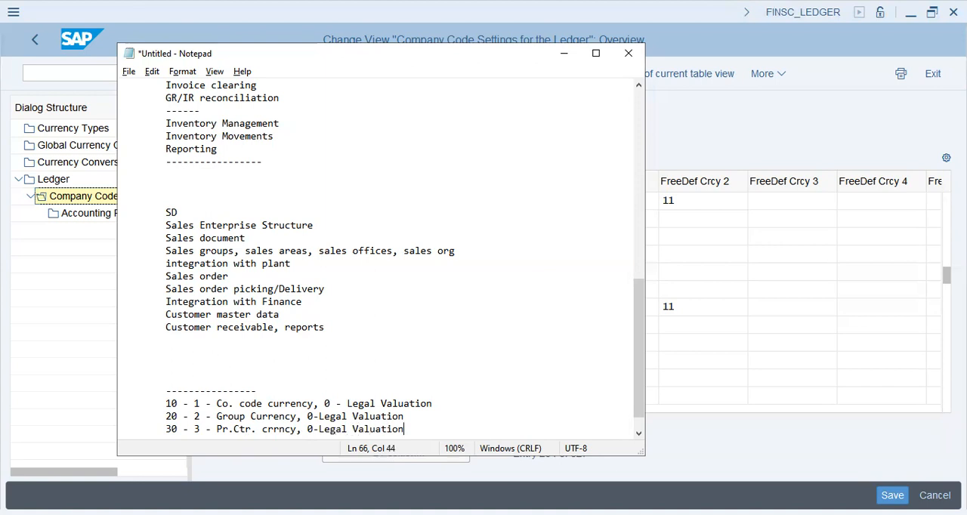
pyautogui.press('Return')
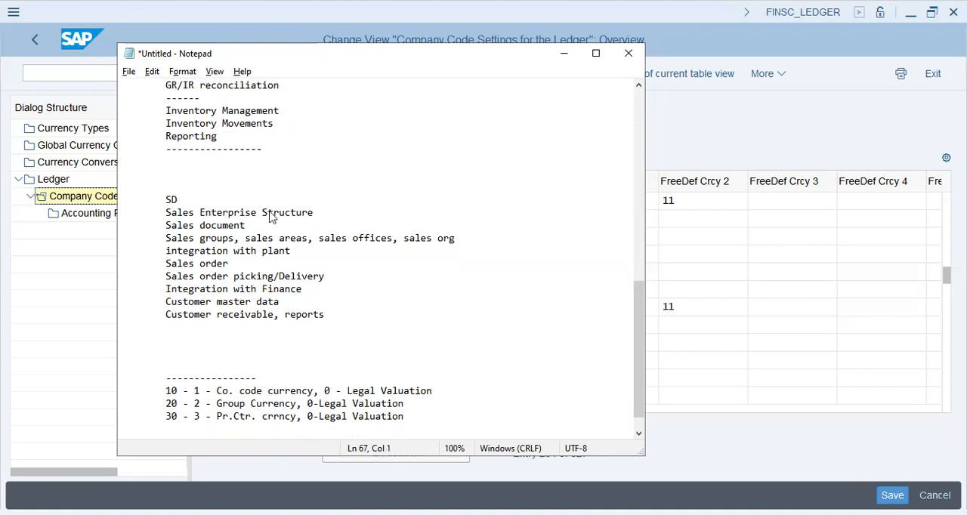
# Return to SAP's ledger 0L details for company code GAP9 and set the fiscal year variant to January - December, 4 Special
pyautogui.hotkey('alt', 'Tab')
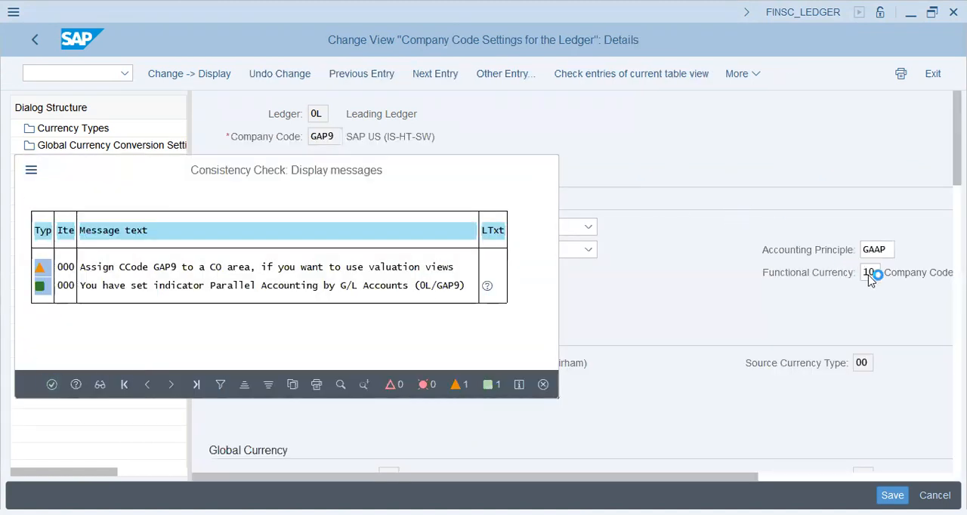
pyautogui.press('Return')
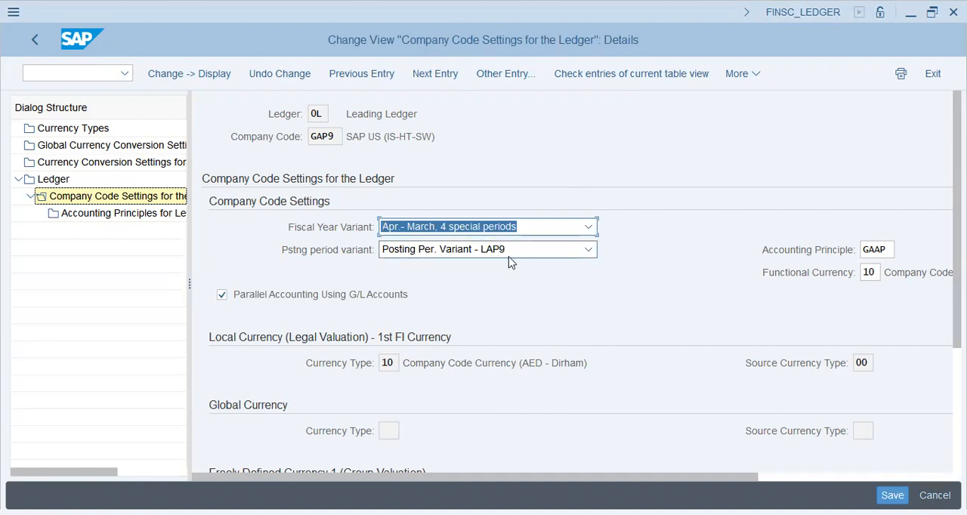
pyautogui.click(460, 231)
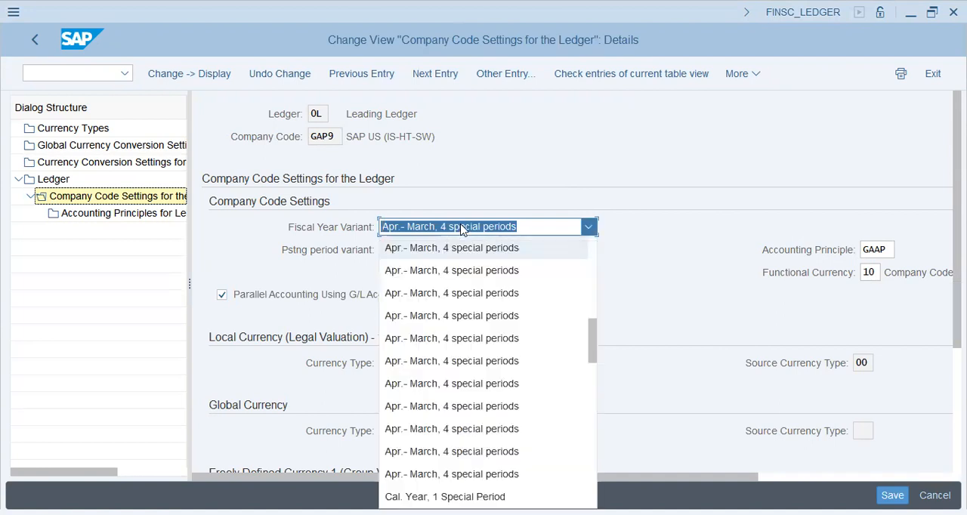
pyautogui.scroll(-5, 476, 381)
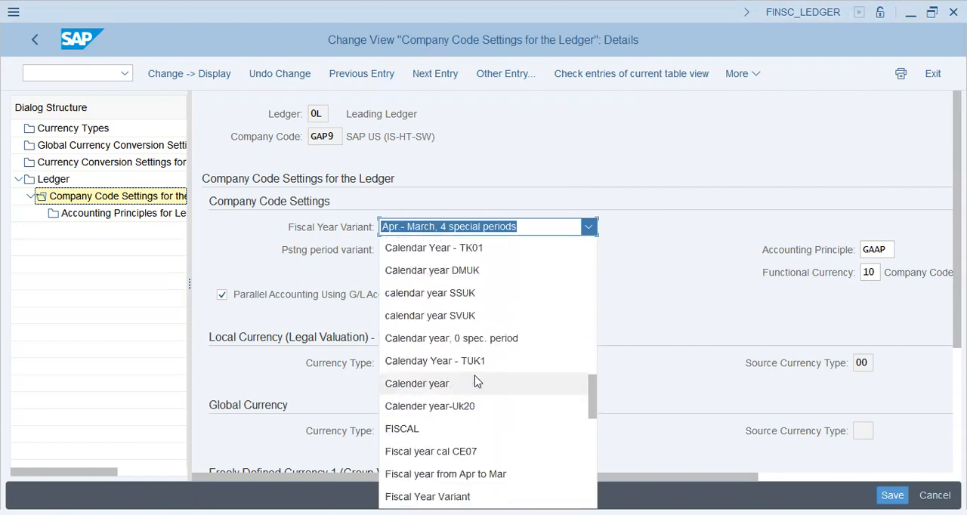
pyautogui.scroll(-3, 477, 383)
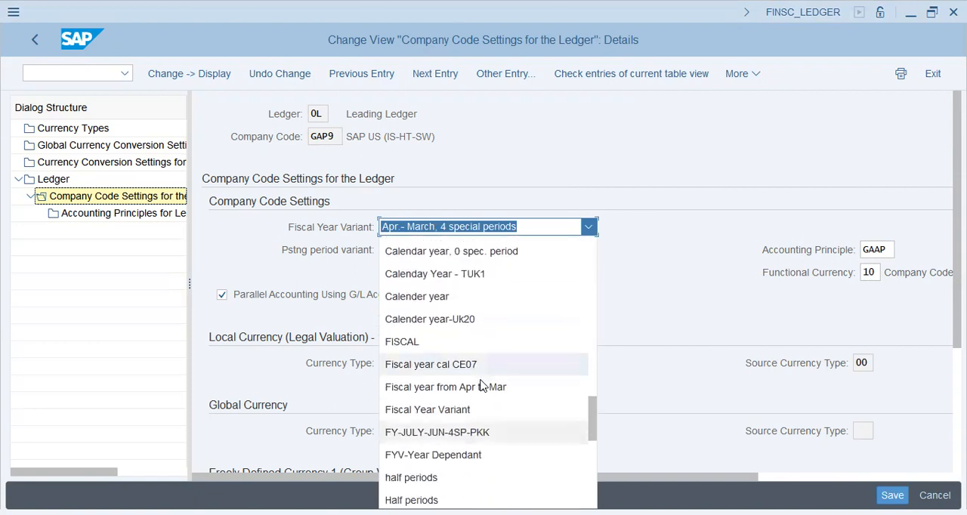
pyautogui.scroll(-4, 503, 412)
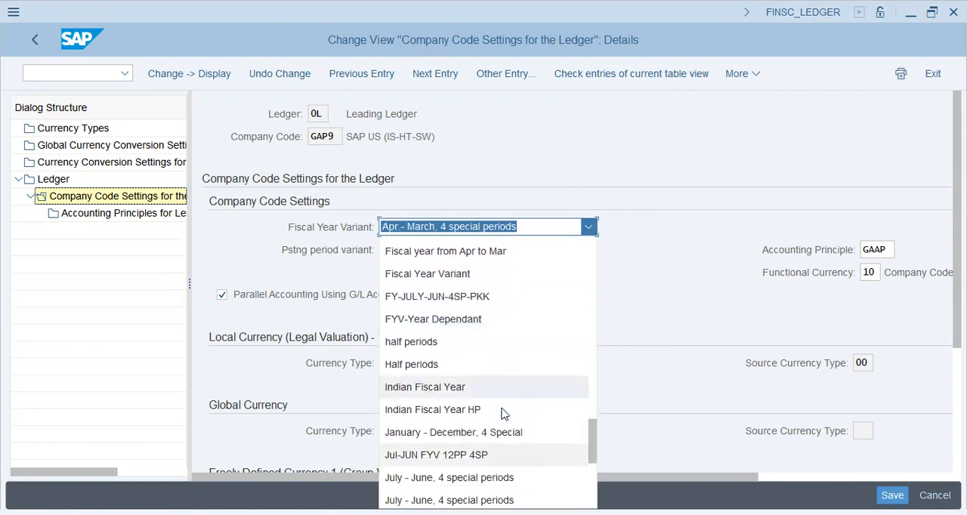
pyautogui.scroll(-5, 504, 416)
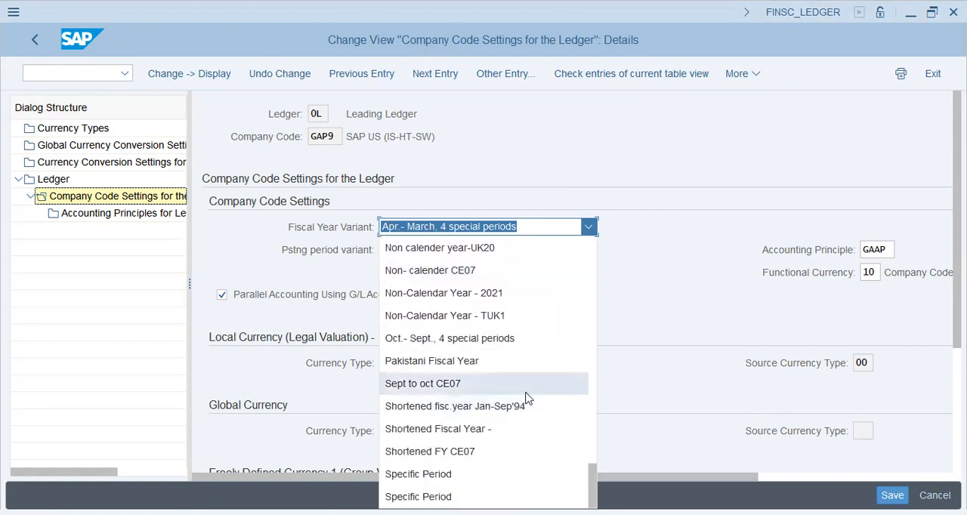
pyautogui.scroll(4, 526, 399)
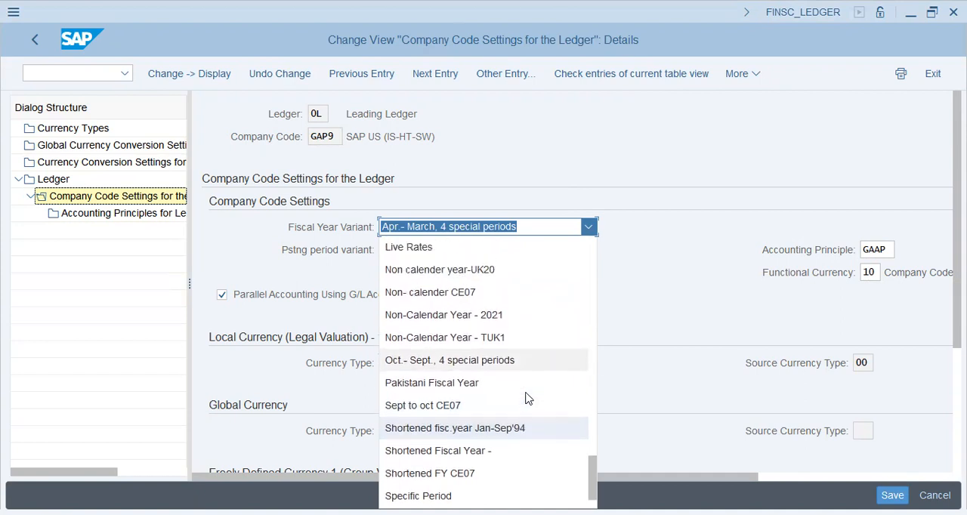
pyautogui.scroll(3, 527, 398)
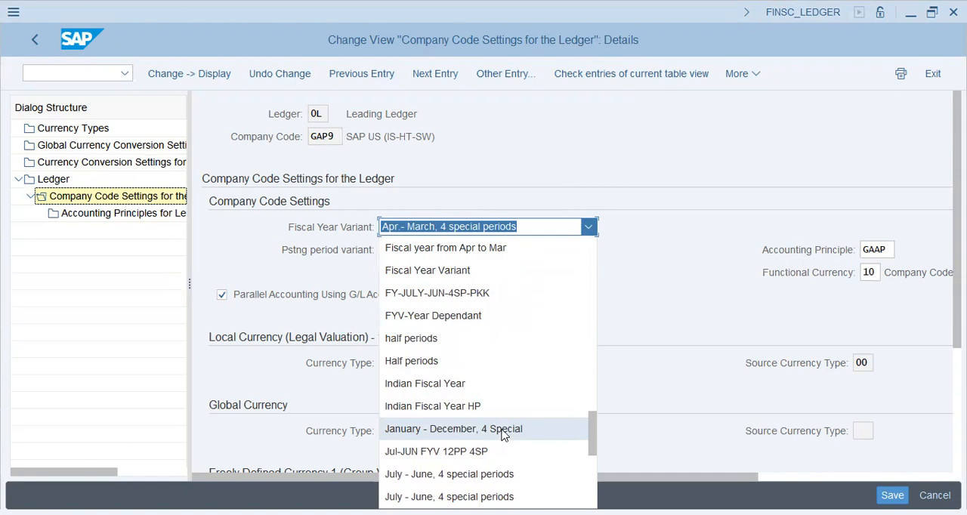
pyautogui.click(503, 429)
# Set the posting period variant to Posting Period Var - GAP9 in the leading ledger's company code settings
pyautogui.click(465, 256)
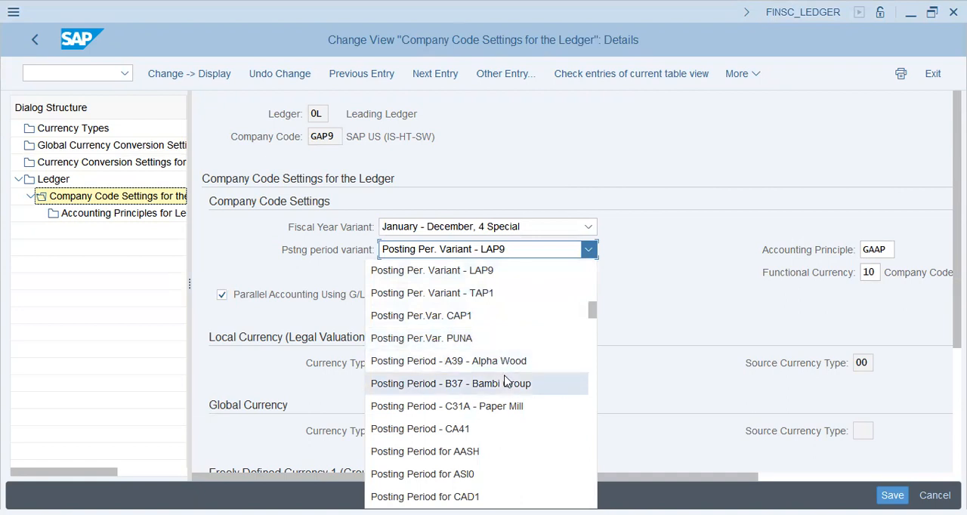
pyautogui.scroll(1, 507, 381)
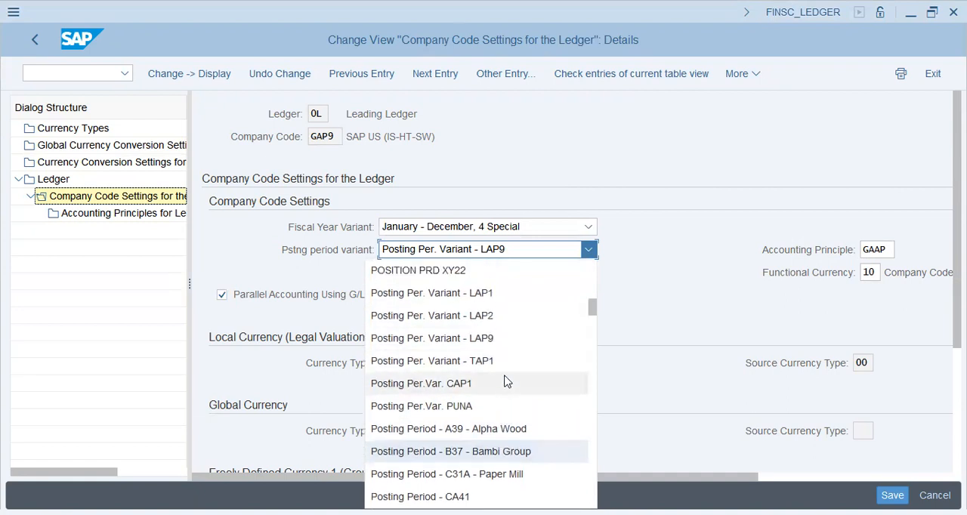
pyautogui.scroll(1, 503, 333)
pyautogui.scroll(6, 503, 333)
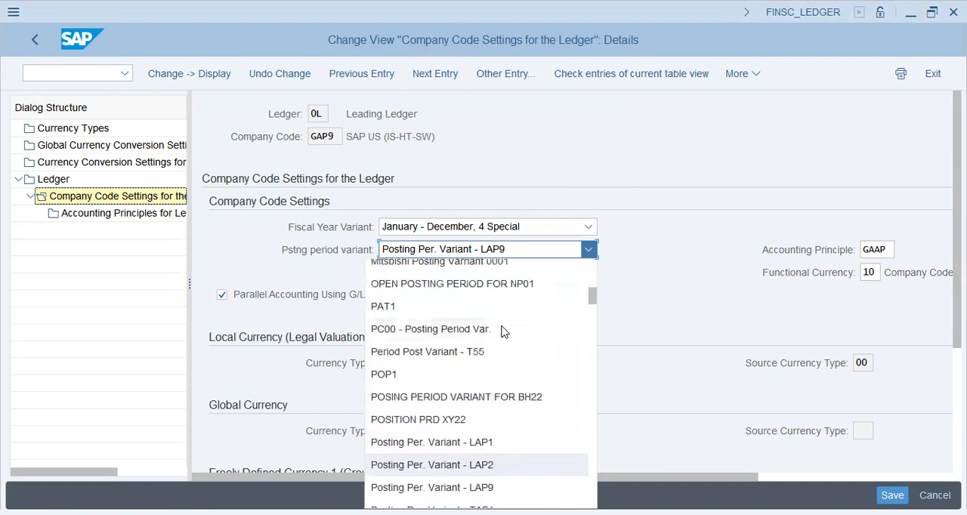
pyautogui.scroll(5, 504, 332)
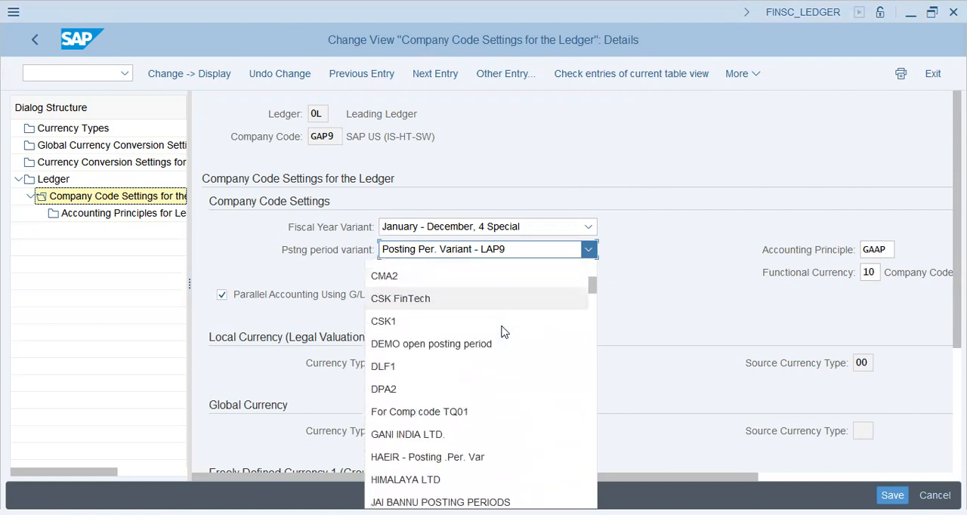
pyautogui.scroll(-9, 503, 333)
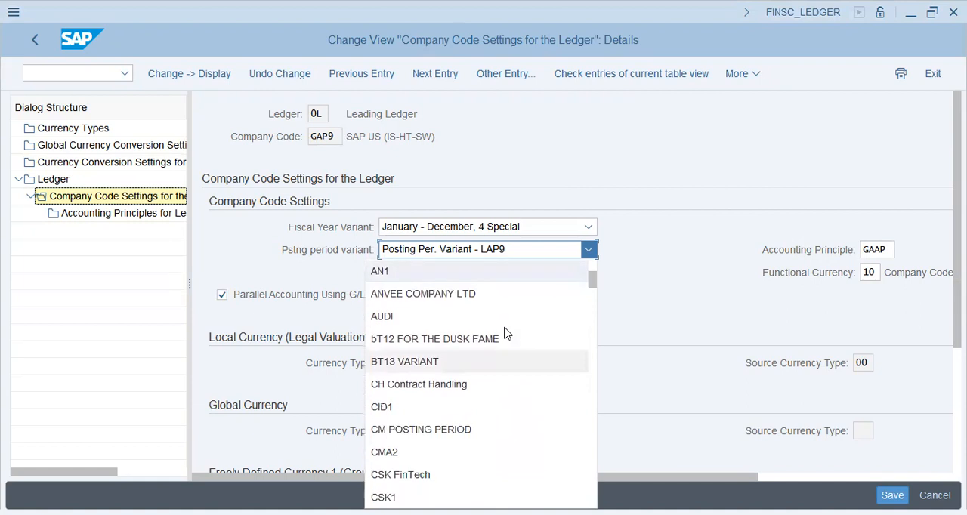
pyautogui.scroll(-4, 507, 334)
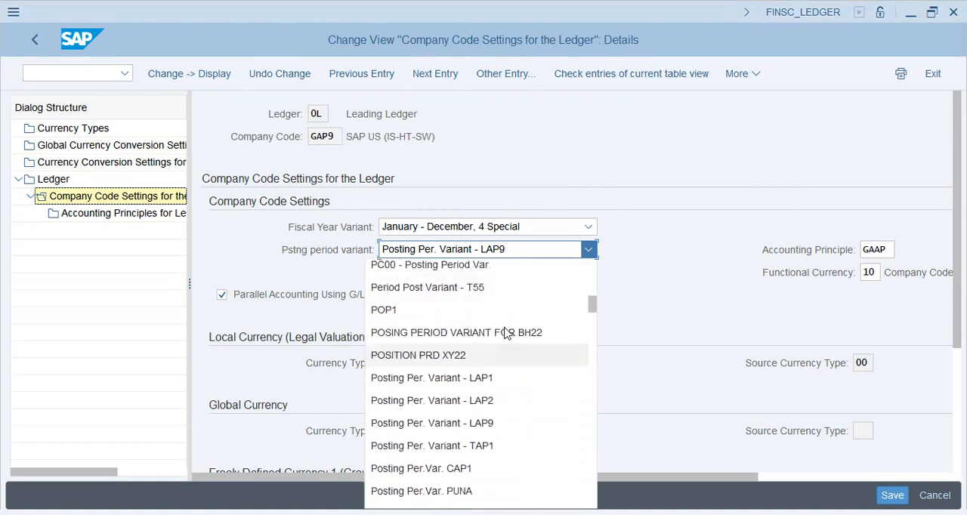
pyautogui.scroll(-4, 506, 333)
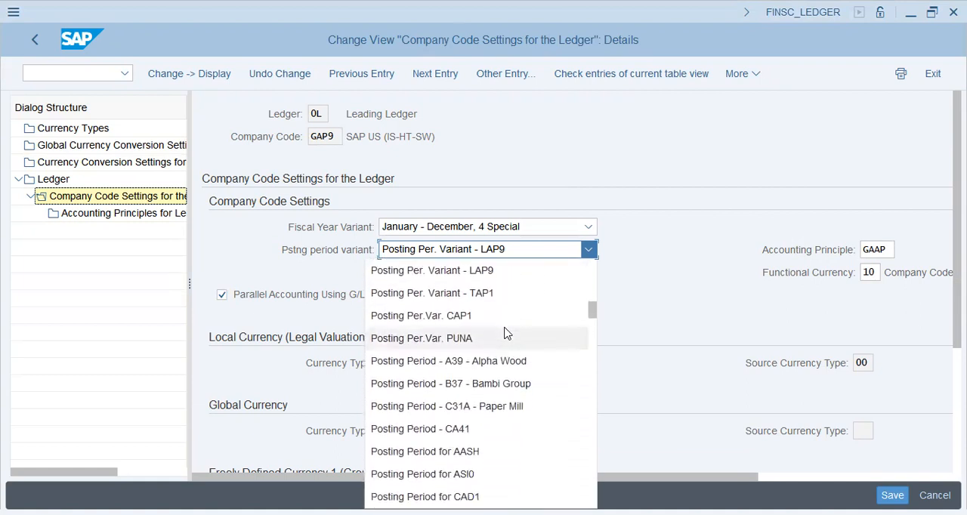
pyautogui.scroll(-4, 523, 419)
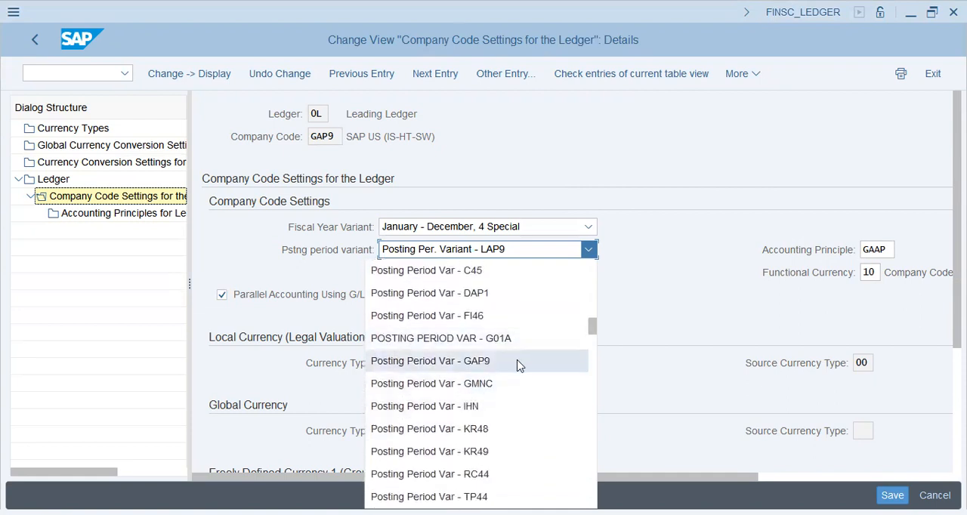
pyautogui.click(516, 364)
# Review the available functional currency types without picking another one, and save the ledger 0L settings for company code GAP9
pyautogui.click(888, 250)
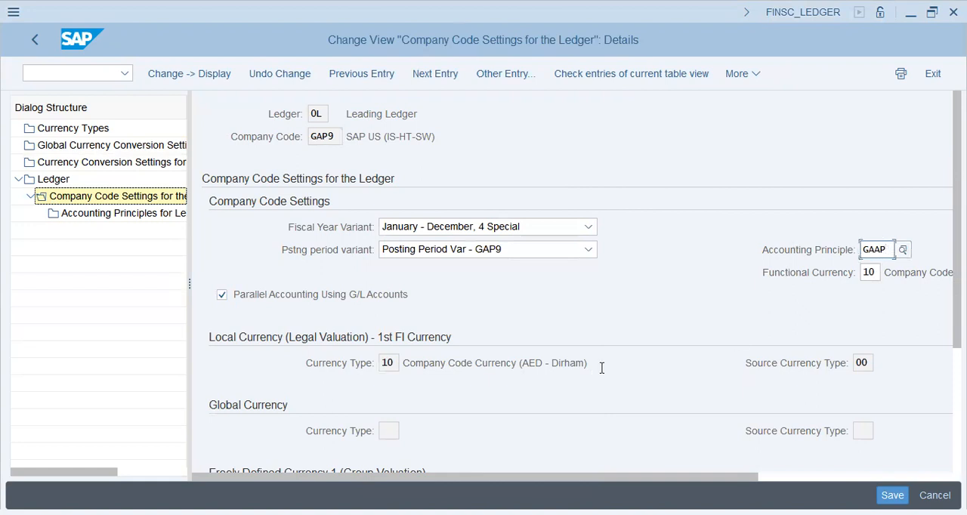
pyautogui.click(387, 431)
pyautogui.click(871, 275)
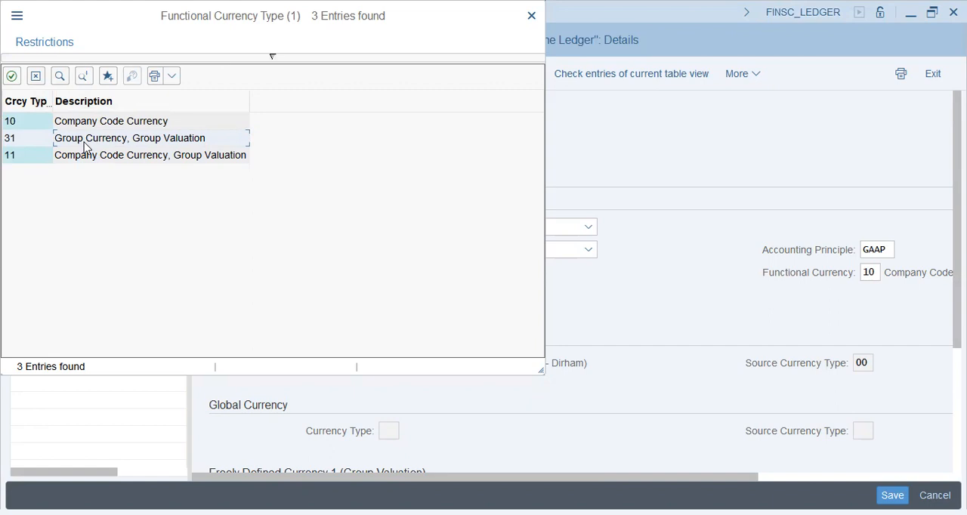
pyautogui.click(36, 77)
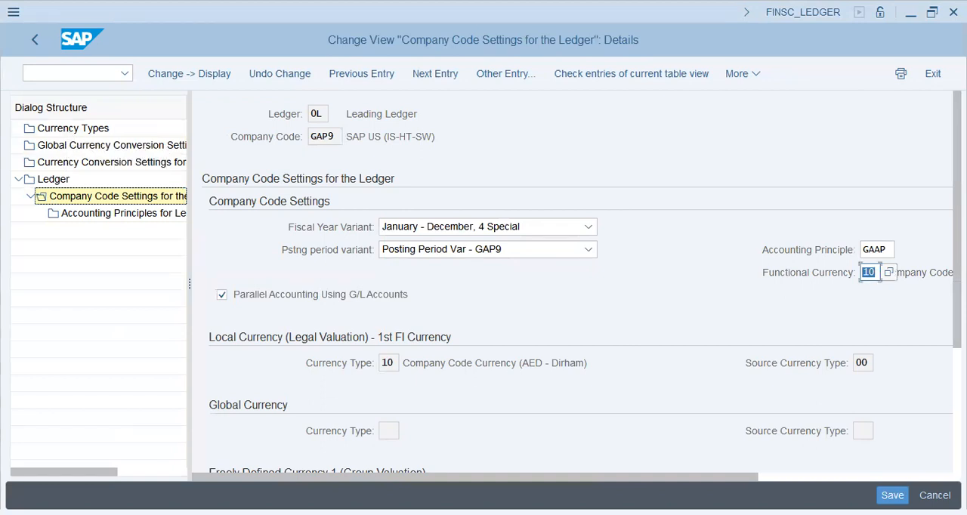
pyautogui.click(892, 496)
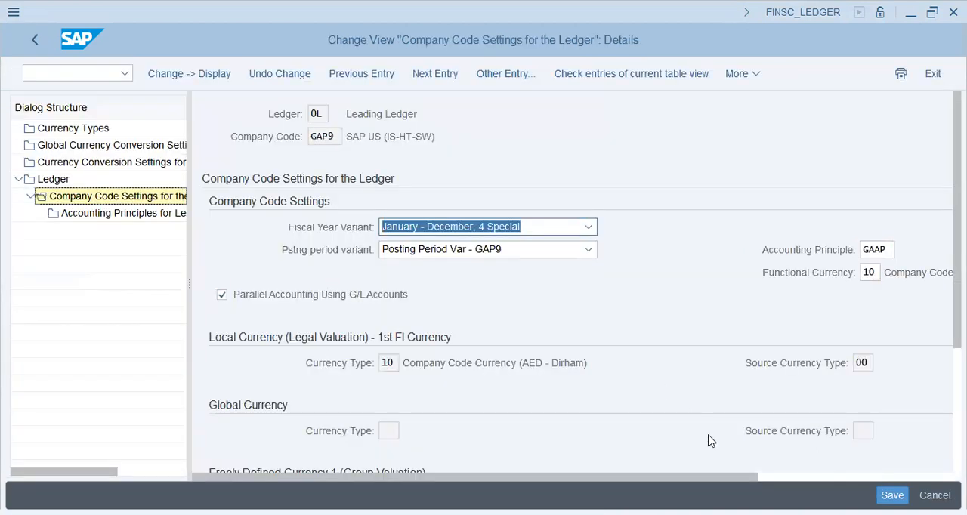
pyautogui.click(892, 495)
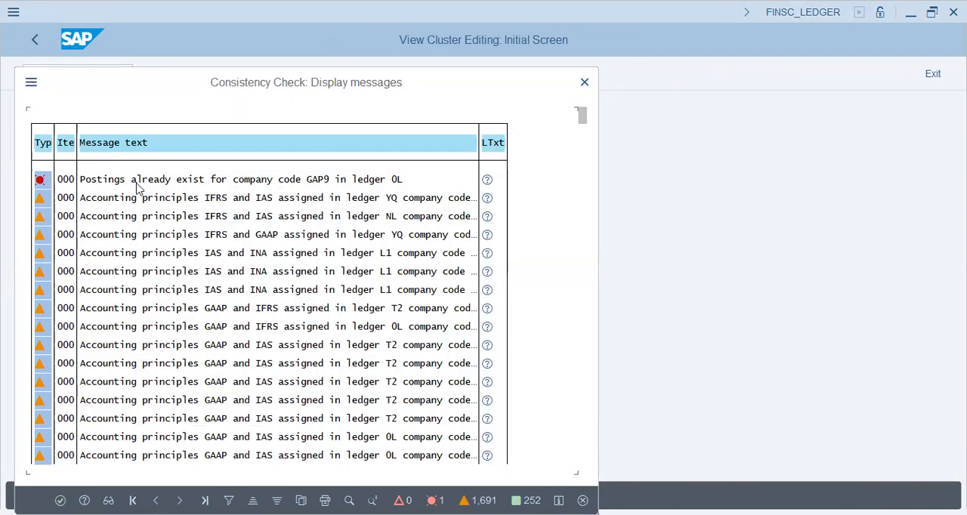
# Read the long text of the consistency check error on existing GAP9 postings, including its procedure and customizing effects, and close it
pyautogui.click(488, 182)
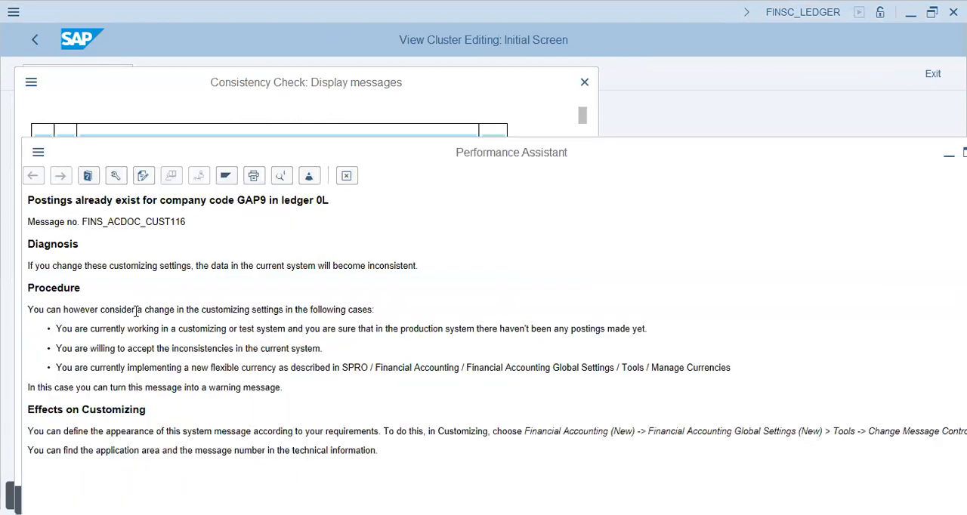
pyautogui.moveTo(28, 310); pyautogui.dragTo(137, 310)
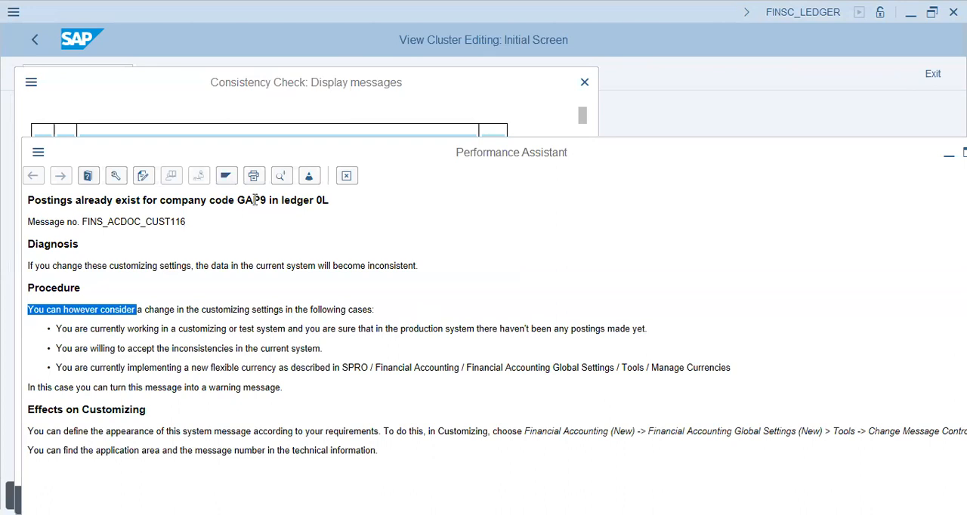
pyautogui.click(297, 200)
pyautogui.moveTo(120, 349); pyautogui.dragTo(363, 352)
pyautogui.click(287, 395)
pyautogui.moveTo(105, 432); pyautogui.dragTo(494, 449)
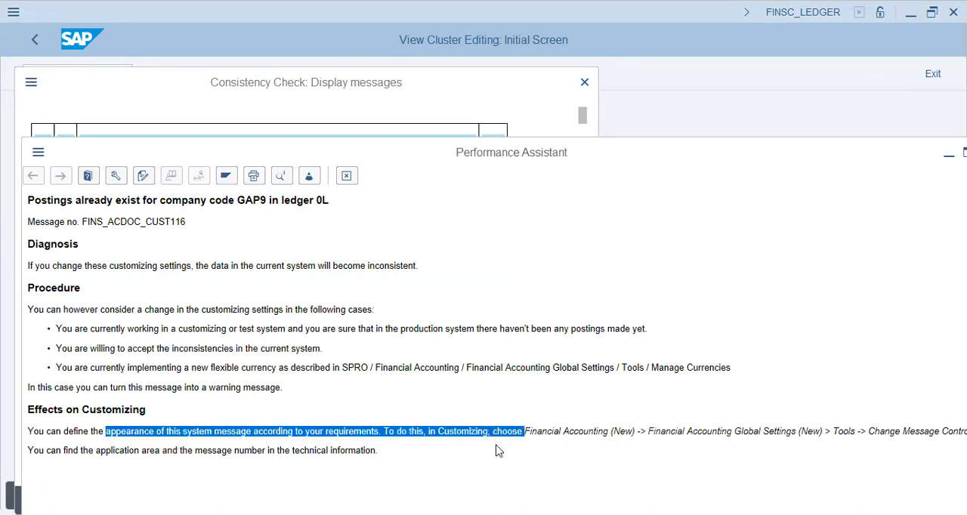
pyautogui.click(497, 452)
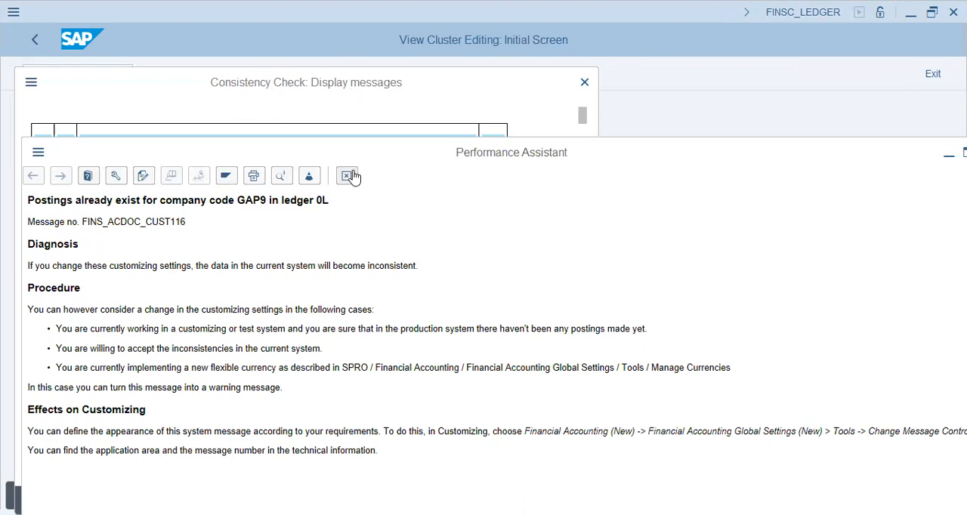
pyautogui.press('Escape')
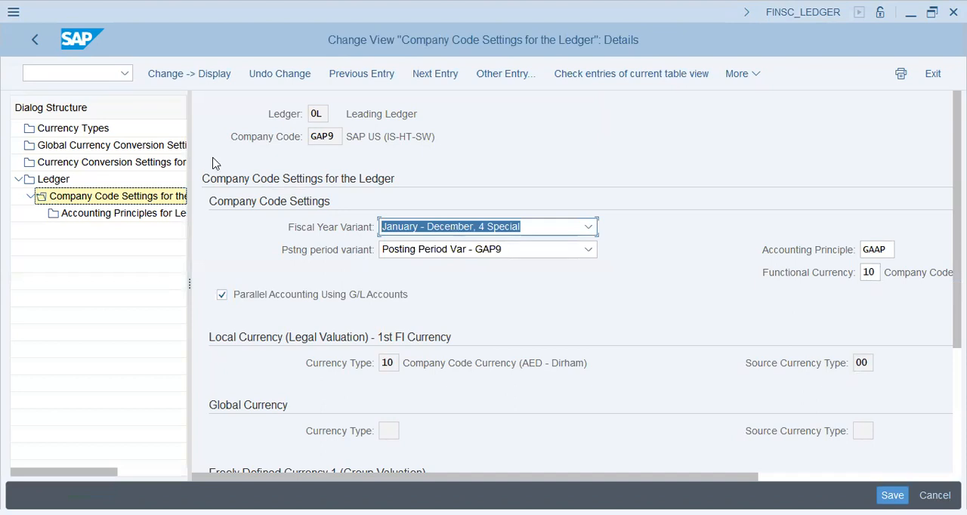
# Leave the ledger settings, start transaction SPRO and display the reference implementation guide
pyautogui.click(54, 78)
pyautogui.write('k')
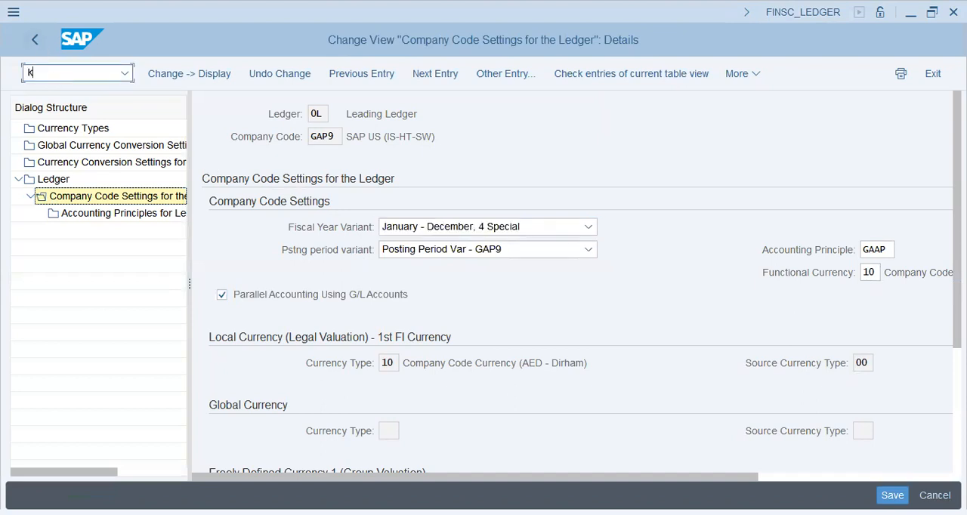
pyautogui.write('nspro')
pyautogui.press('Return')
pyautogui.click(190, 73)
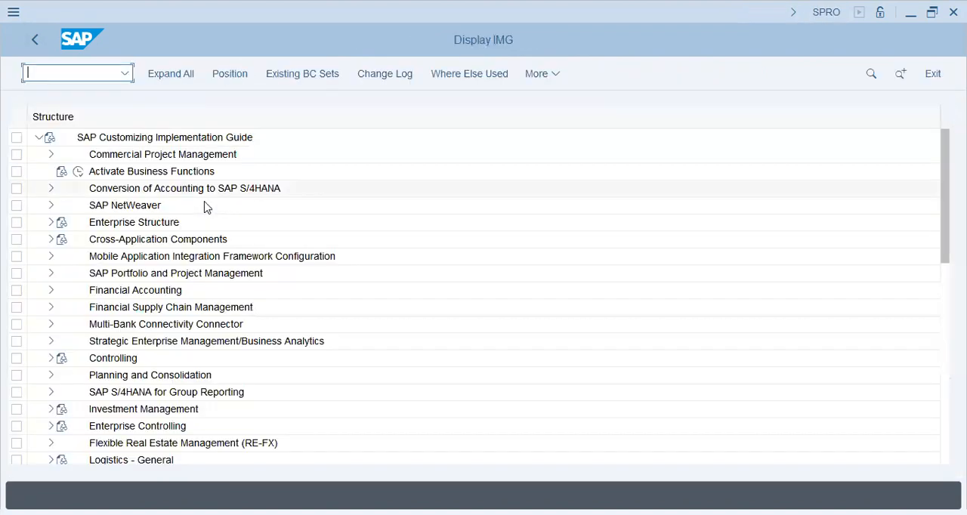
# Open the Assign Company Code to a Fiscal Year Variant activity in the Ledgers section of Financial Accounting Global Settings
pyautogui.click(136, 292)
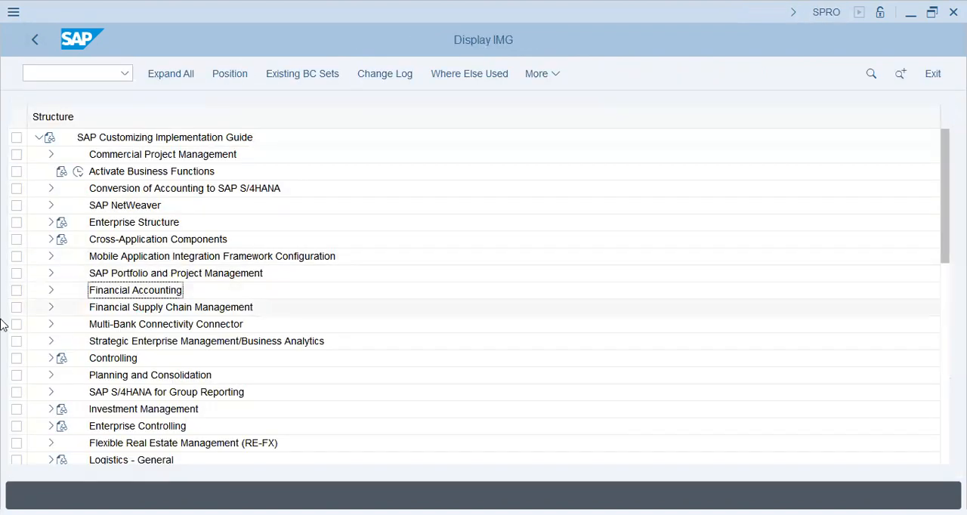
pyautogui.click(49, 291)
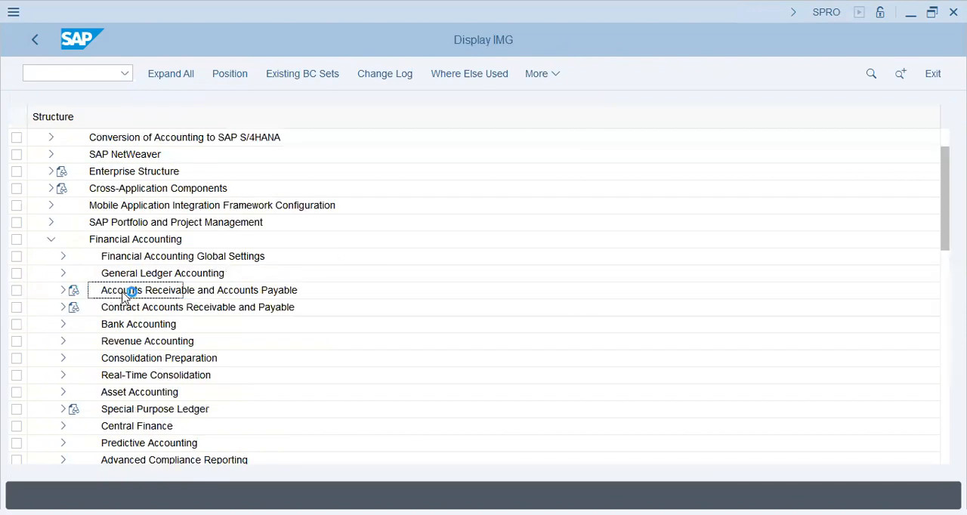
pyautogui.click(62, 257)
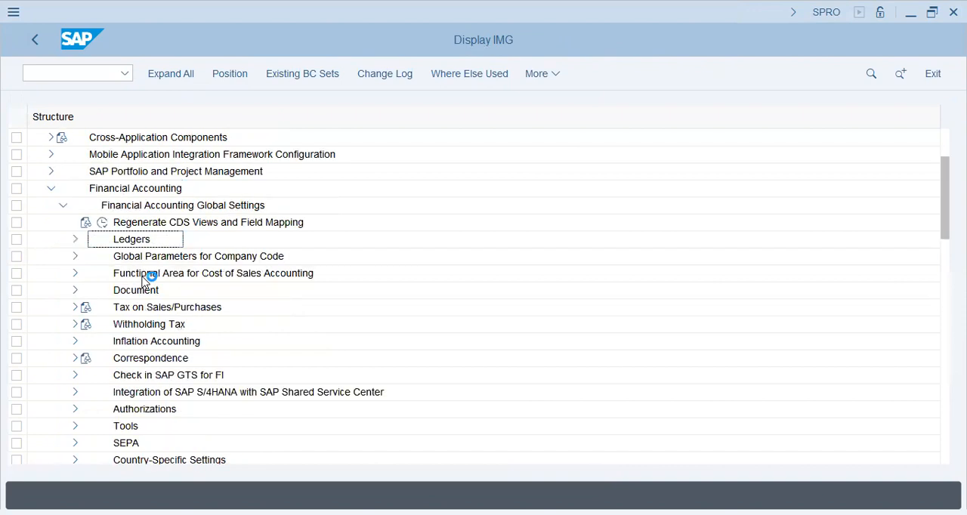
pyautogui.click(75, 241)
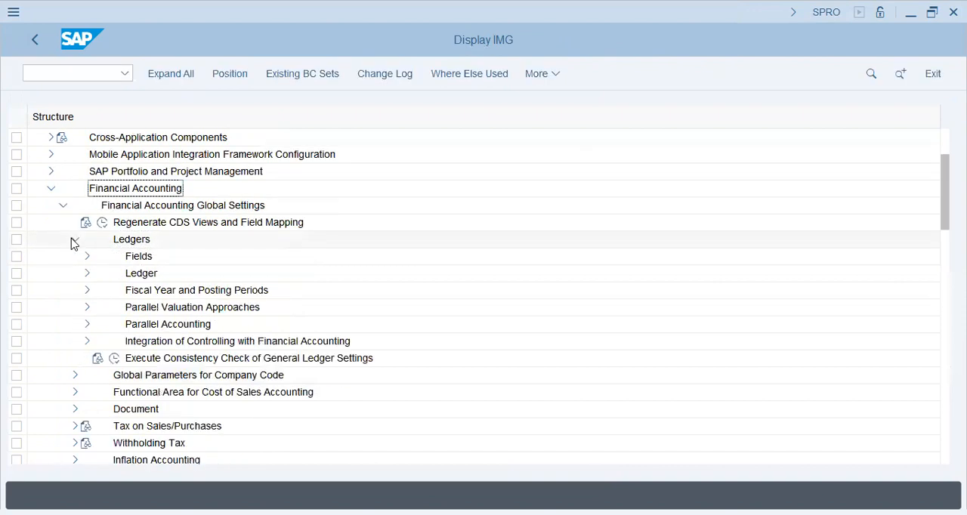
pyautogui.click(87, 291)
pyautogui.click(173, 341)
pyautogui.doubleClick(169, 334)
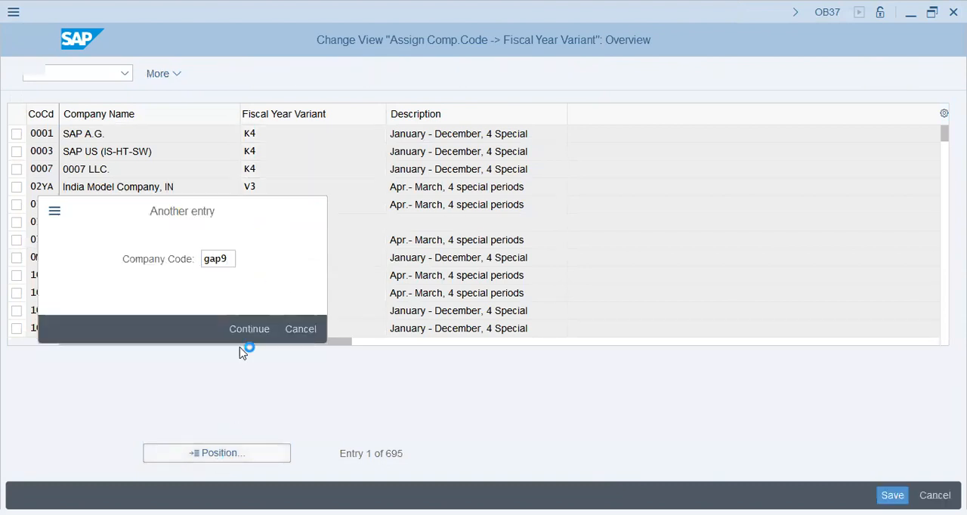
# Locate company code GAP9, assign it fiscal year variant K4, and save the change to customizing request SA2K901844
pyautogui.click(249, 328)
pyautogui.click(285, 134)
pyautogui.press('BackSpace')
pyautogui.press('BackSpace')
pyautogui.write('k5')
pyautogui.press('Return')
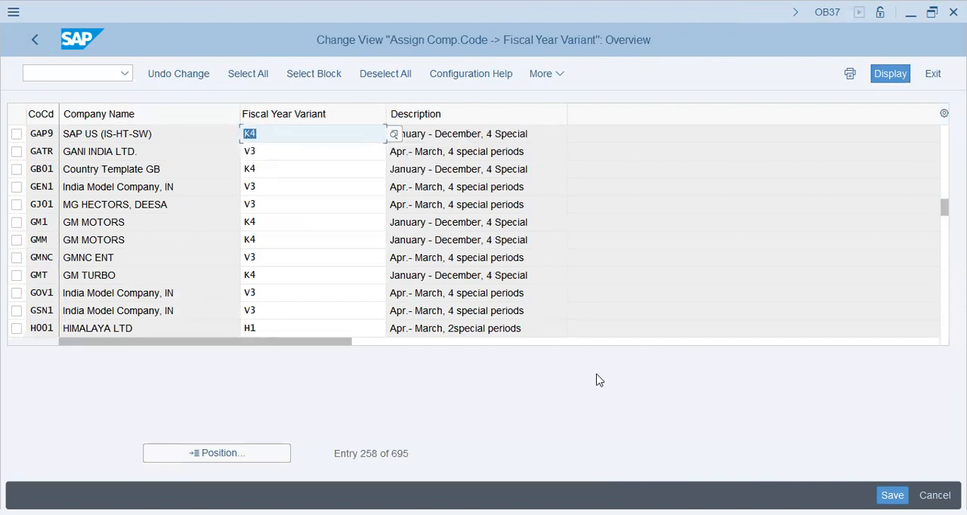
pyautogui.hotkey('ctrl', 's')
pyautogui.click(319, 330)
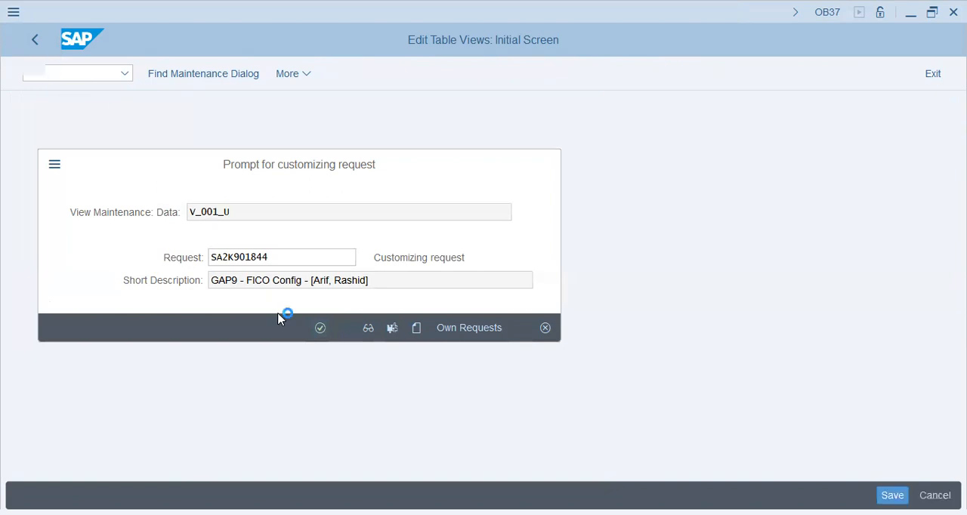
# Return to the SPRO implementation guide and expand Financial Accounting Global Settings down to Fiscal Year and Posting Periods under Ledgers
pyautogui.write('/nspro')
pyautogui.press('Return')
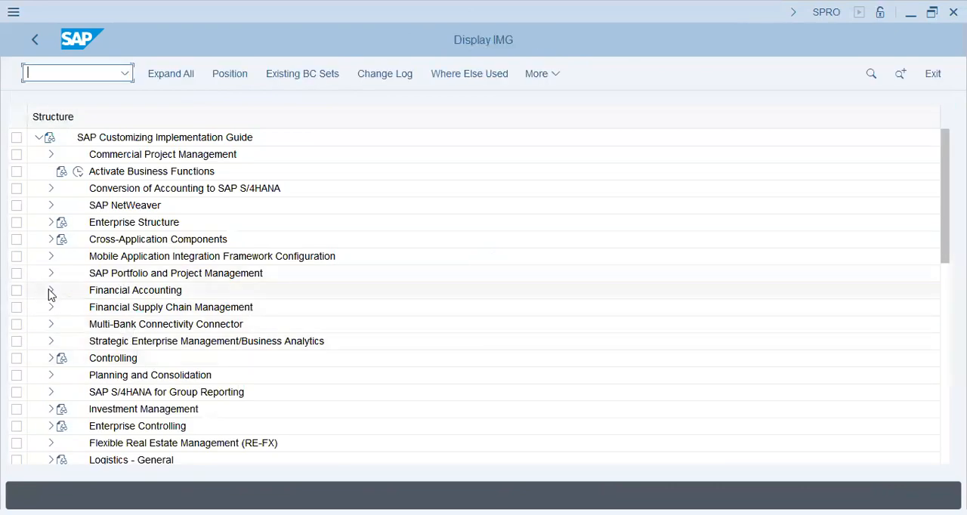
pyautogui.click(51, 291)
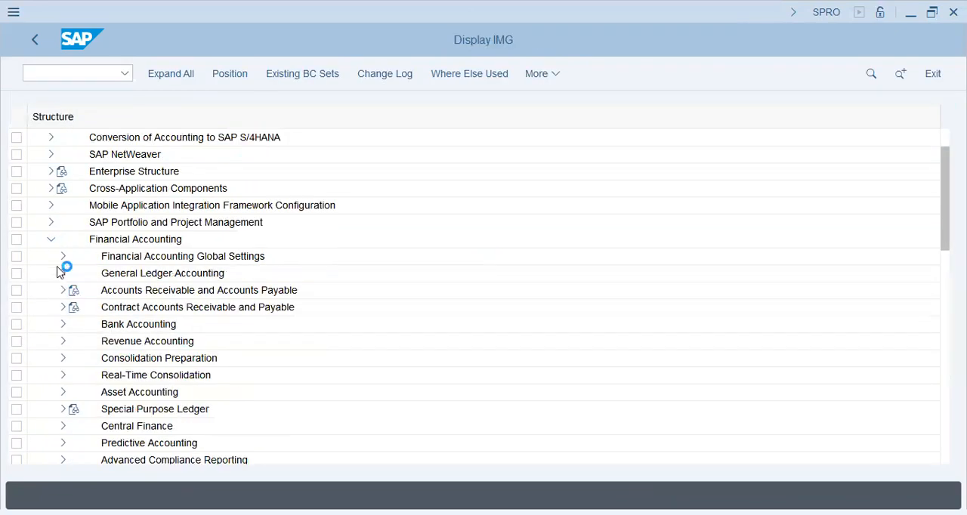
pyautogui.click(62, 257)
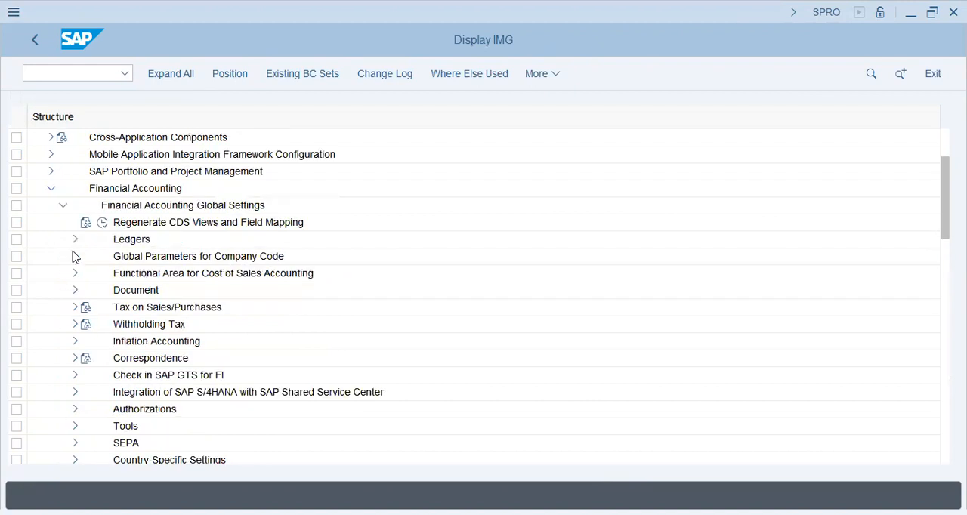
pyautogui.click(74, 244)
pyautogui.click(87, 274)
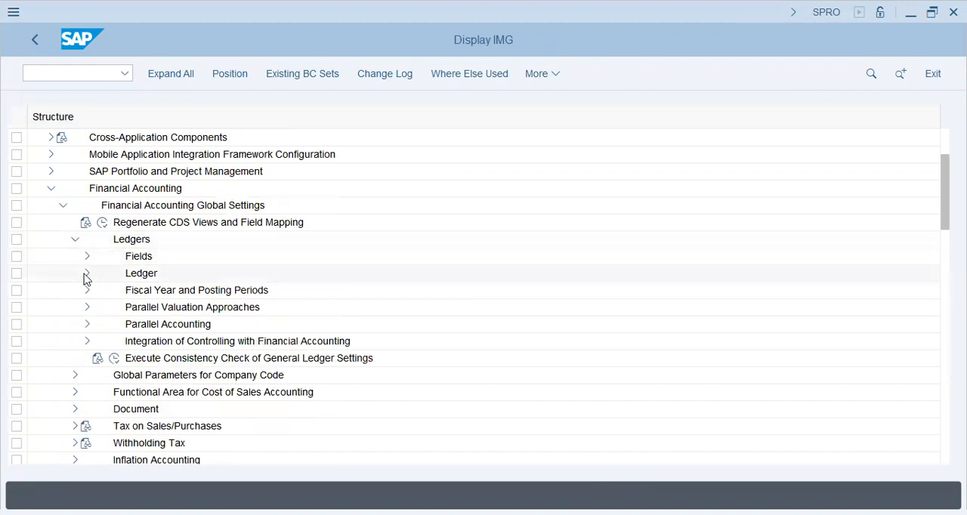
pyautogui.click(87, 273)
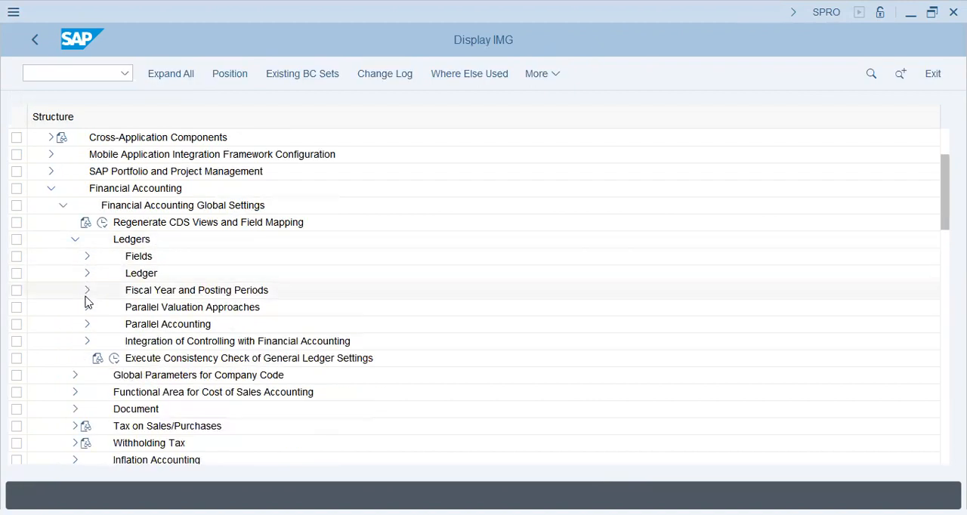
pyautogui.click(87, 291)
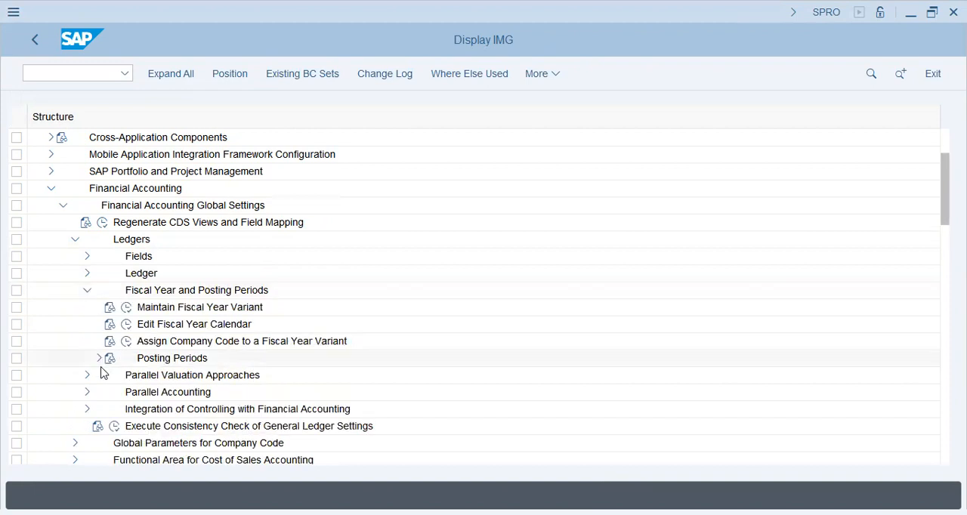
# Open the Assign Variants to Company Code activity under Posting Periods
pyautogui.click(101, 358)
pyautogui.click(138, 392)
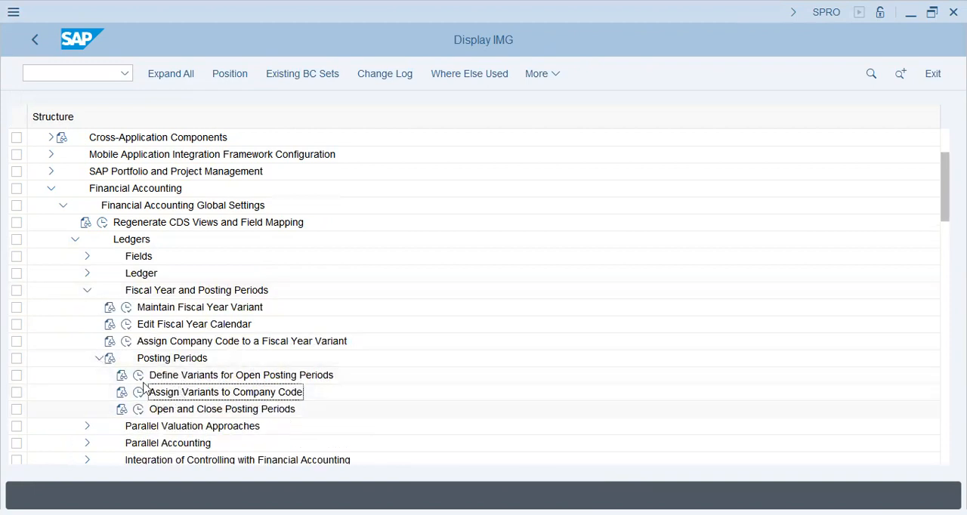
pyautogui.click(138, 392)
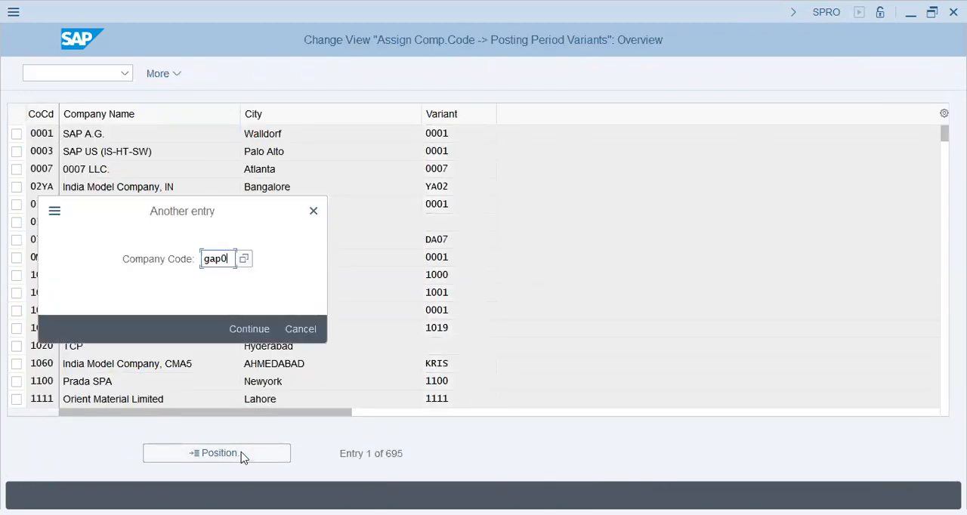
# Locate company code GAP9, assign it posting period variant GAP9, and save the assignment
pyautogui.press('Return')
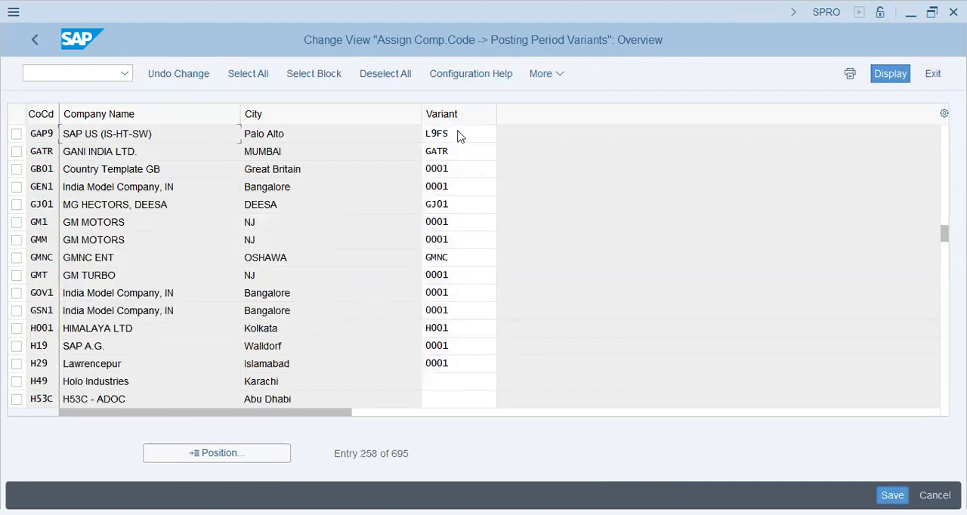
pyautogui.write('gap9')
pyautogui.press('Return')
pyautogui.hotkey('ctrl', 's')
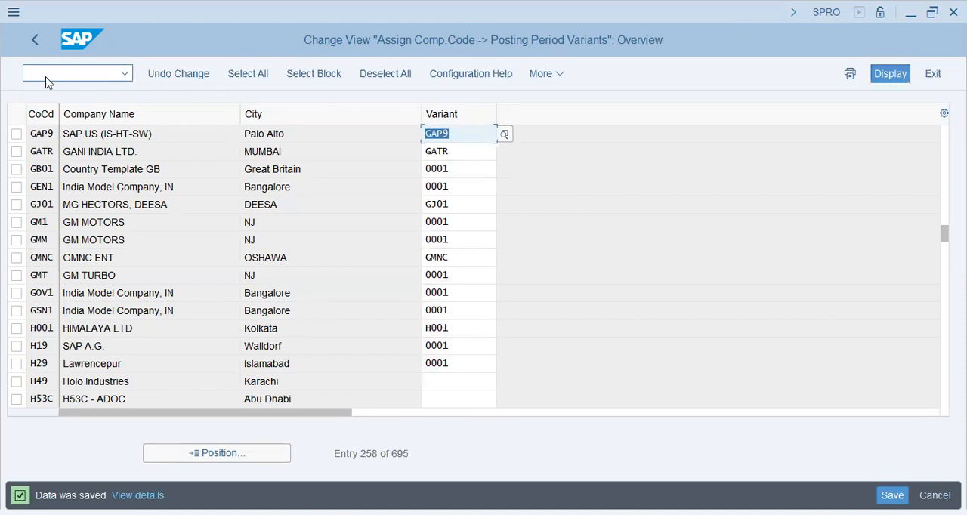
# Return to the SPRO implementation guide and open the Open and Close Posting Periods activity under Ledgers, Fiscal Year and Posting Periods
pyautogui.write('/nspro')
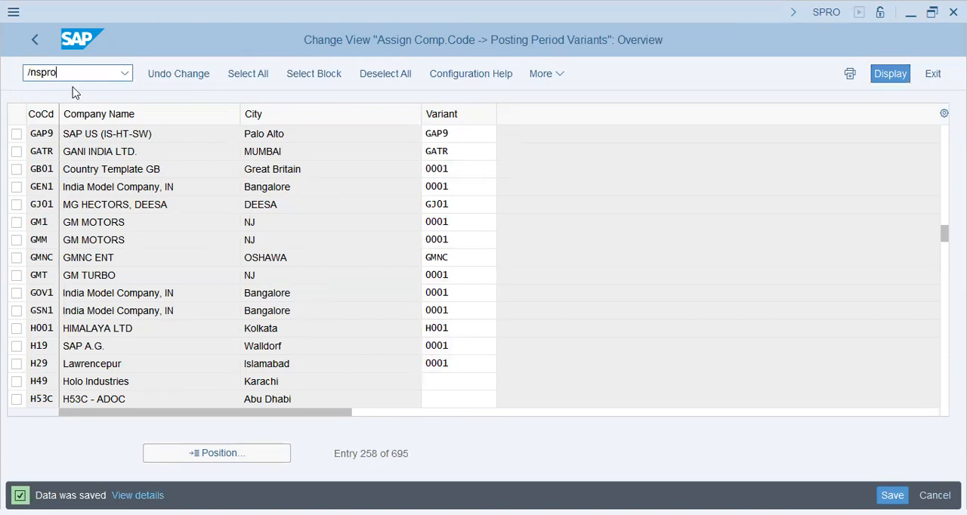
pyautogui.press('Return')
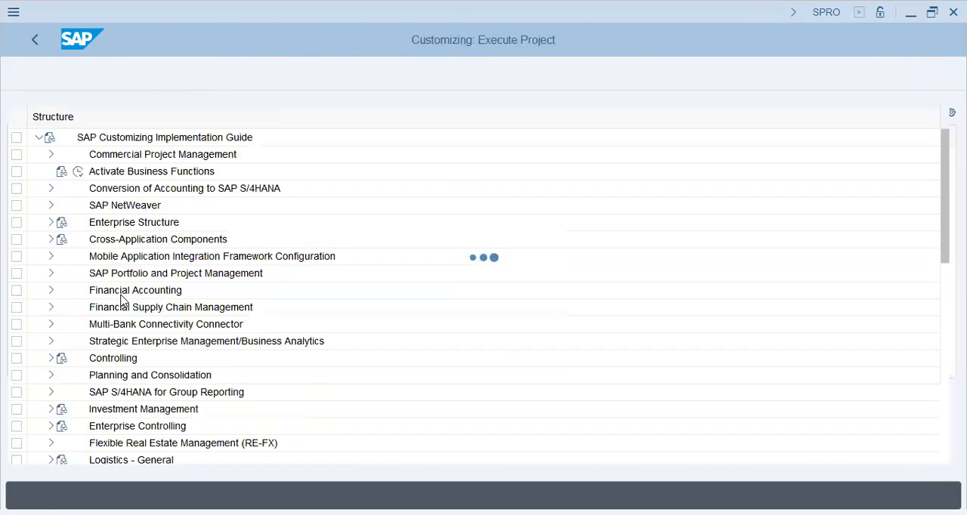
pyautogui.click(52, 291)
pyautogui.click(63, 257)
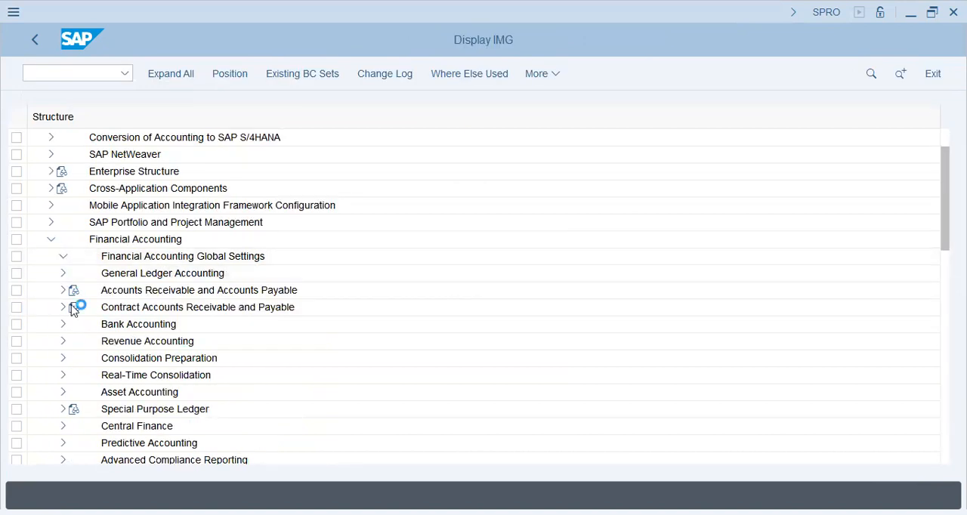
pyautogui.click(75, 240)
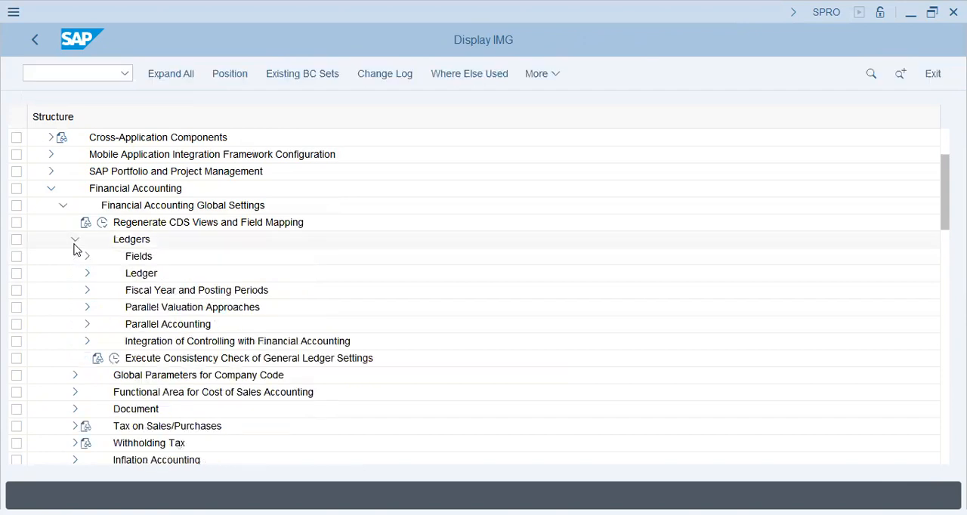
pyautogui.click(87, 291)
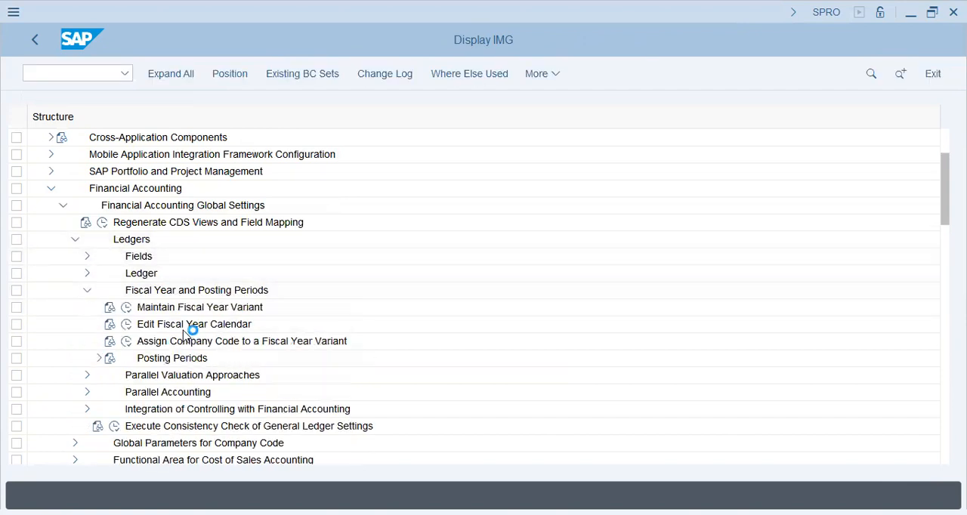
pyautogui.click(100, 360)
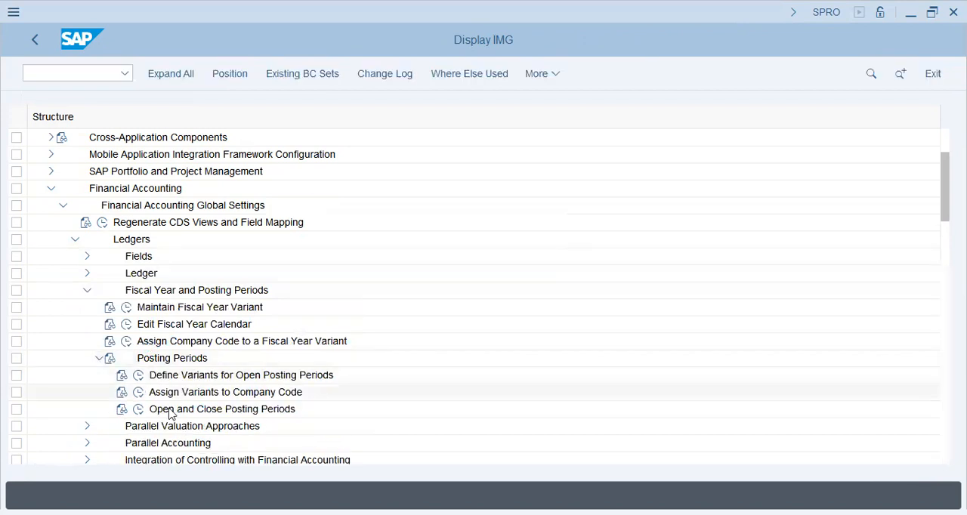
pyautogui.click(139, 409)
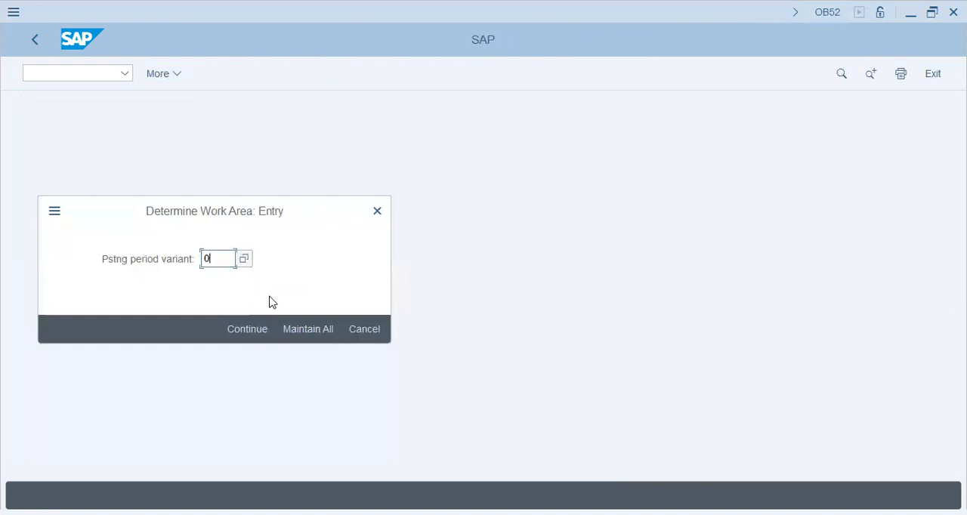
# Examine the posting period intervals defined for posting period variant AA42, and leave that view
pyautogui.press('BackSpace')
pyautogui.press('BackSpace')
pyautogui.write('aa42')
pyautogui.press('Return')
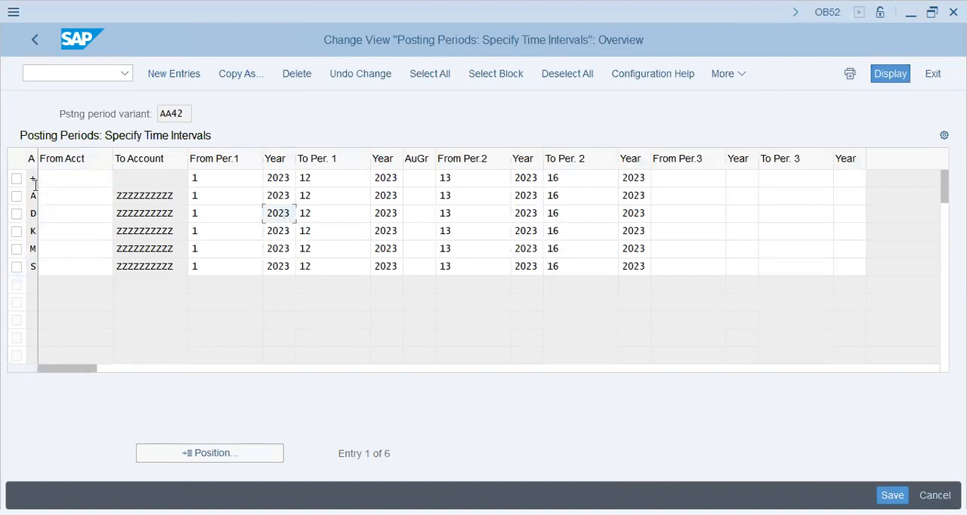
pyautogui.click(60, 179)
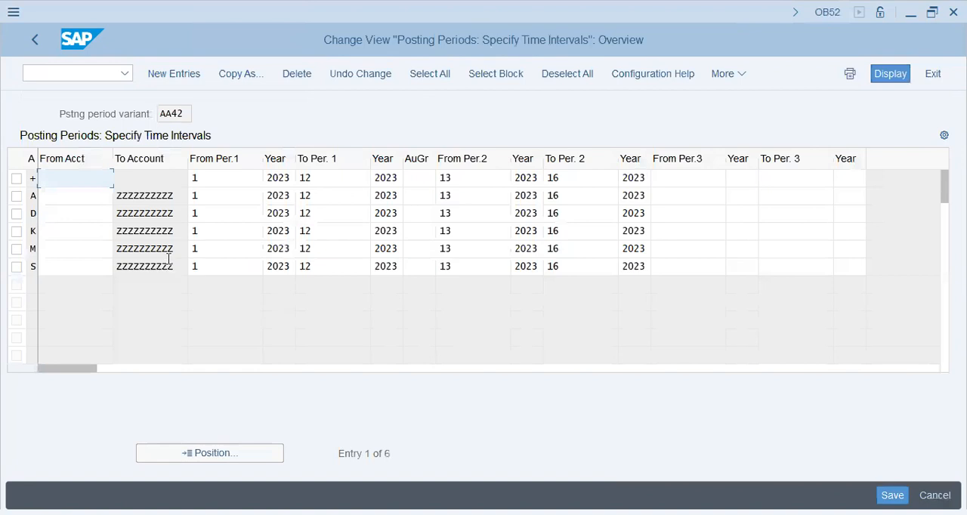
pyautogui.click(38, 40)
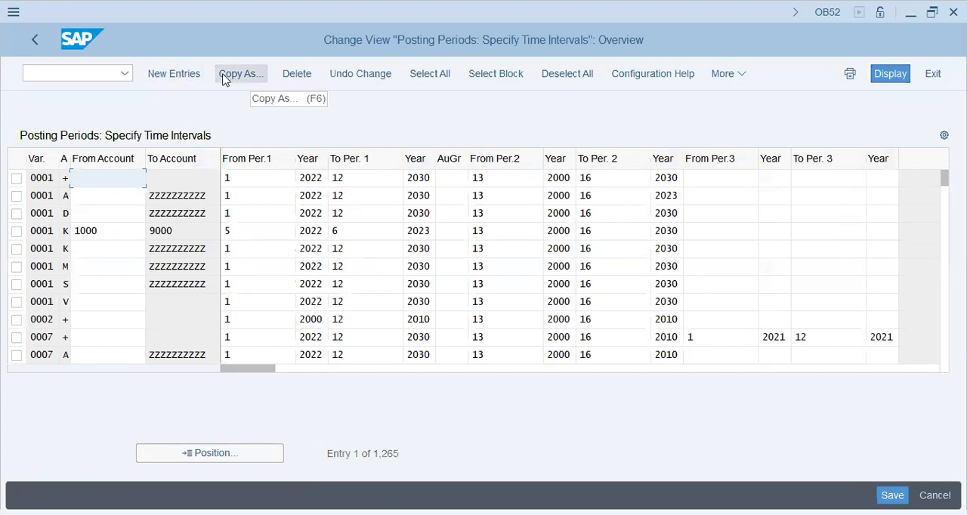
# Position the list of all posting period entries at variant AA42
pyautogui.click(225, 456)
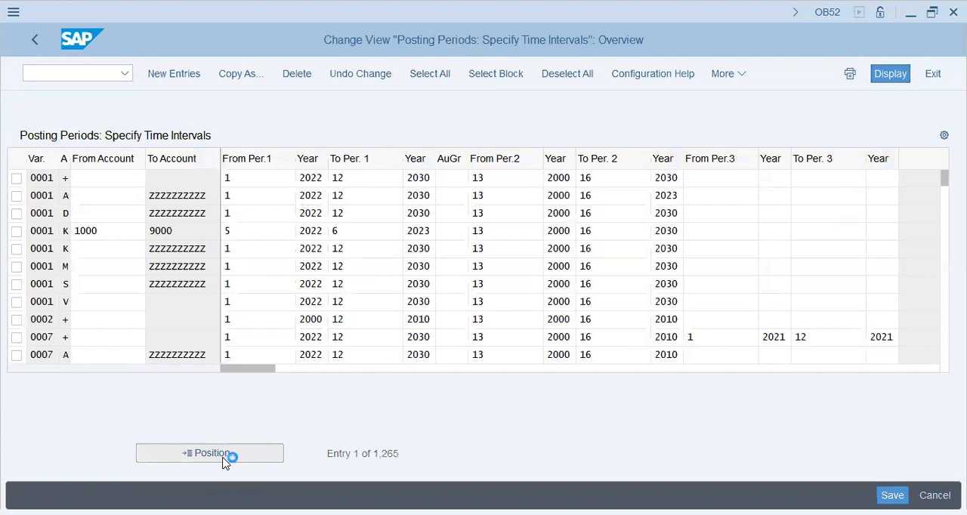
pyautogui.write('aa42')
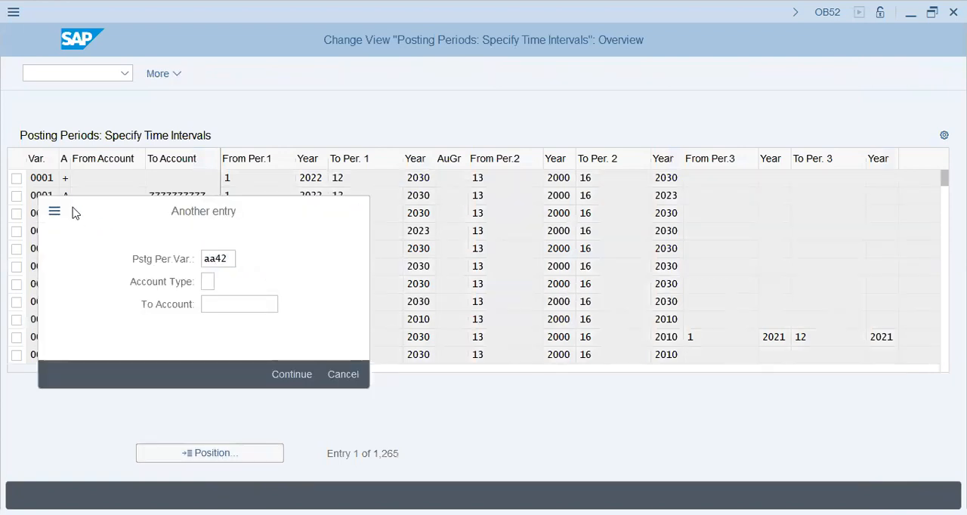
pyautogui.press('Return')
# Select only the six AA42 entries, for account types +, A, D, K, M and S, and start copying them as new entries
pyautogui.click(16, 178)
pyautogui.click(16, 195)
pyautogui.click(16, 213)
pyautogui.click(17, 230)
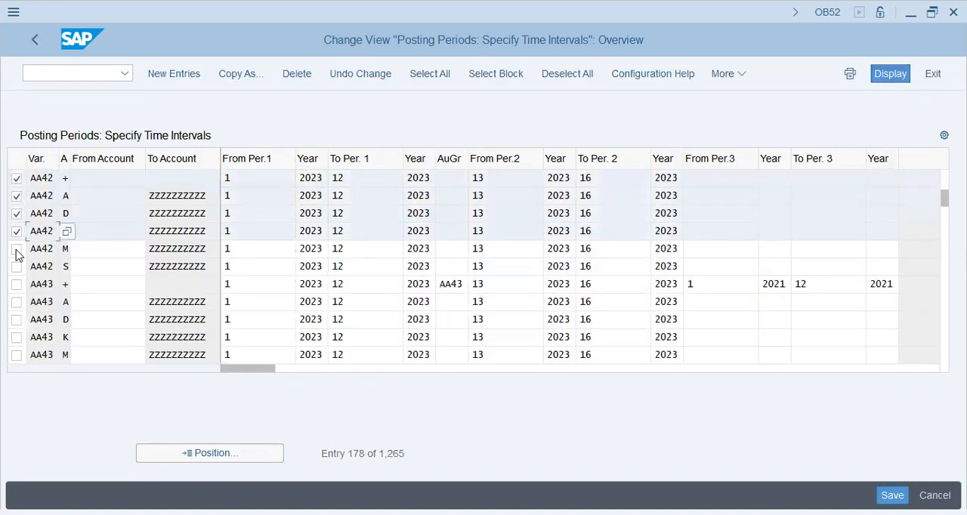
pyautogui.click(17, 248)
pyautogui.click(17, 266)
pyautogui.click(17, 284)
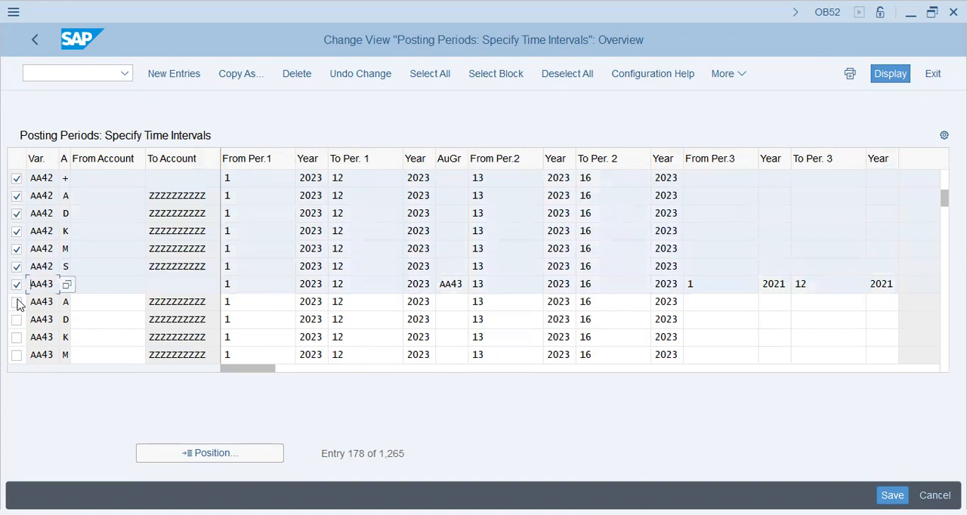
pyautogui.click(17, 302)
pyautogui.click(16, 302)
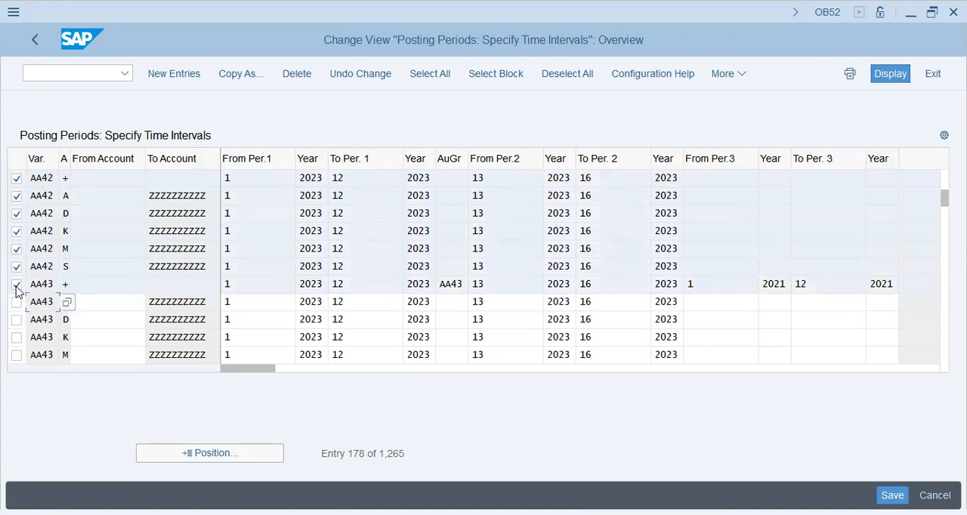
pyautogui.click(17, 284)
pyautogui.click(255, 80)
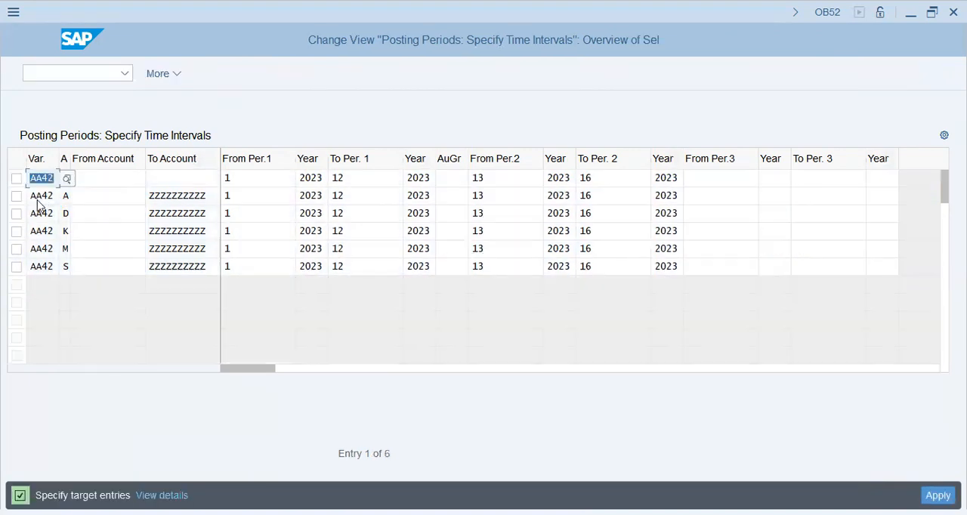
# Clear the variant AA42 from all six rows of the copied posting period entries
pyautogui.click(129, 198)
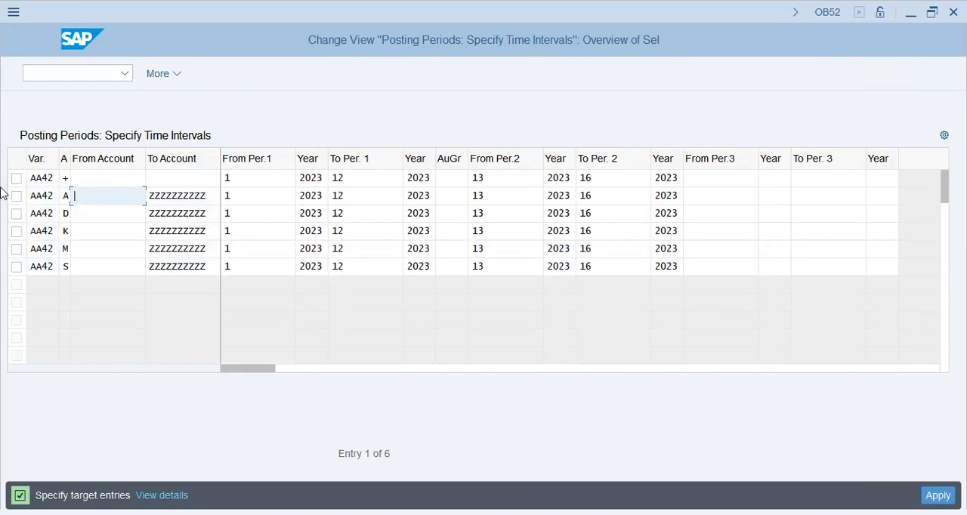
pyautogui.moveTo(28, 172); pyautogui.dragTo(37, 262)
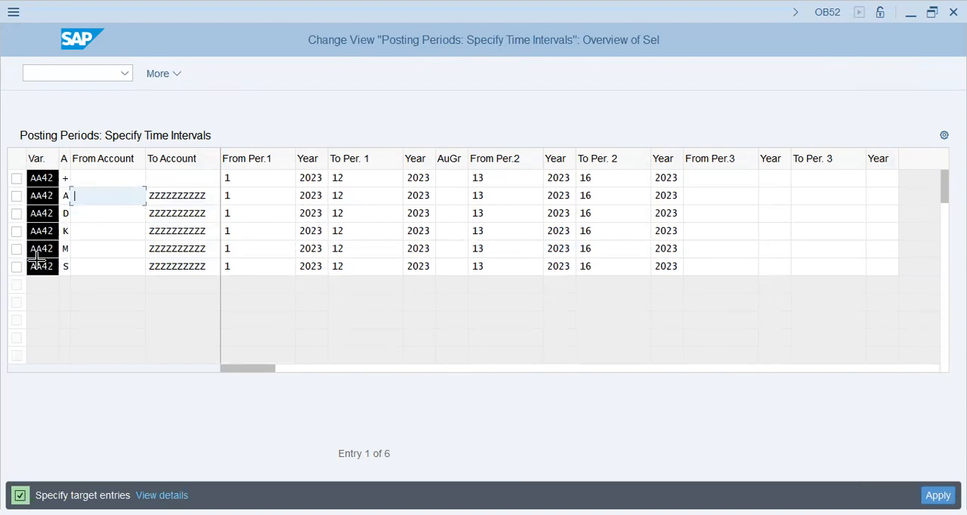
pyautogui.hotkey('ctrl', 'x')
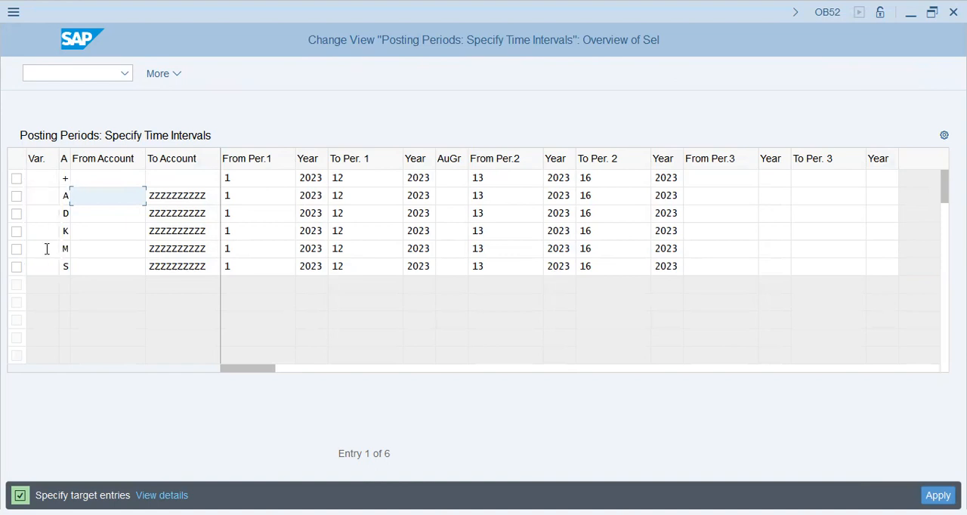
# Enter variant GAP9 in all six copied rows and apply the copy
pyautogui.press('Up')
pyautogui.press('Left')
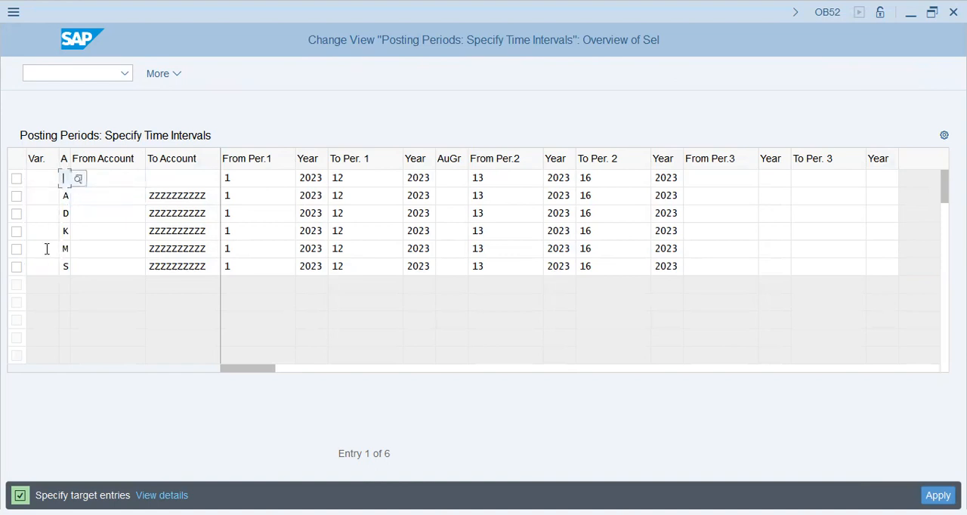
pyautogui.press('Left')
pyautogui.write('g')
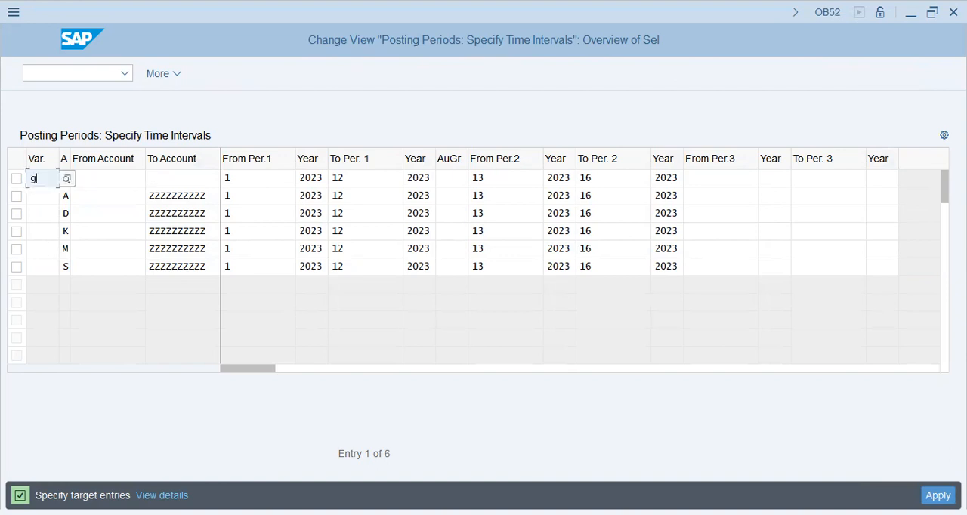
pyautogui.press('Down')
pyautogui.press('Down')
pyautogui.hotkey('ctrl', 'v')
pyautogui.press('Down')
pyautogui.hotkey('ctrl', 'v')
pyautogui.press('Down')
pyautogui.hotkey('ctrl', 'v')
pyautogui.press('Down')
pyautogui.hotkey('ctrl', 'v')
pyautogui.press('Down')
pyautogui.hotkey('ctrl', 'v')
pyautogui.press('Return')
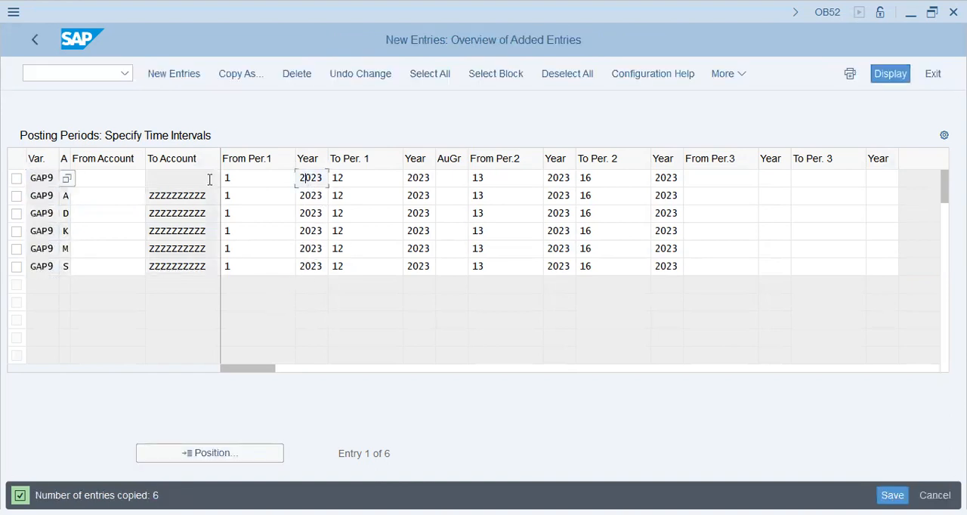
# Examine the from and to periods and years of the first interval in the GAP9 + row
pyautogui.click(255, 185)
pyautogui.click(320, 187)
pyautogui.click(418, 180)
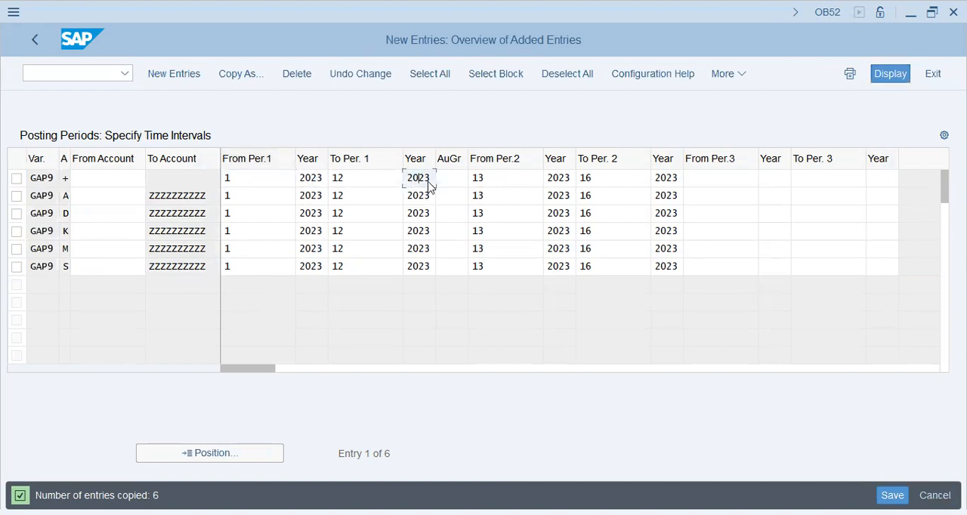
pyautogui.click(355, 178)
pyautogui.click(426, 179)
pyautogui.click(261, 179)
pyautogui.click(373, 187)
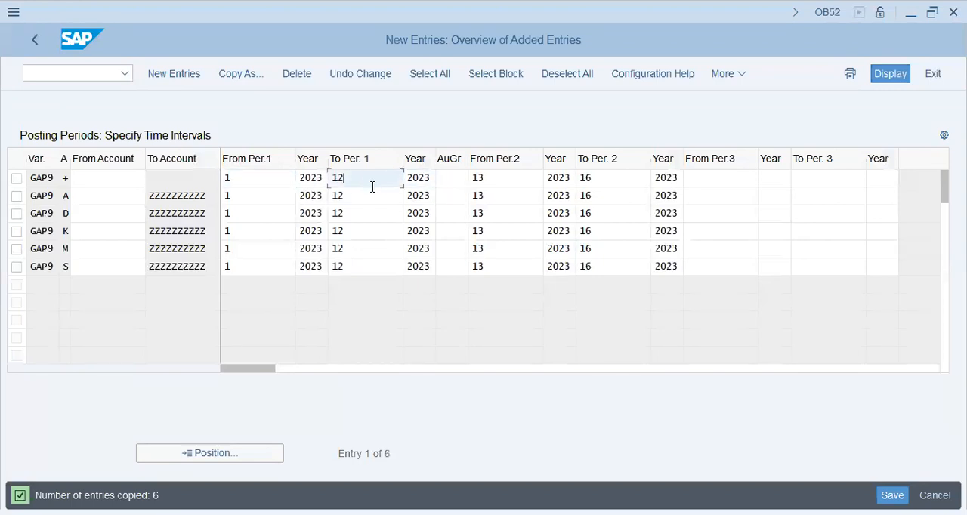
pyautogui.click(266, 179)
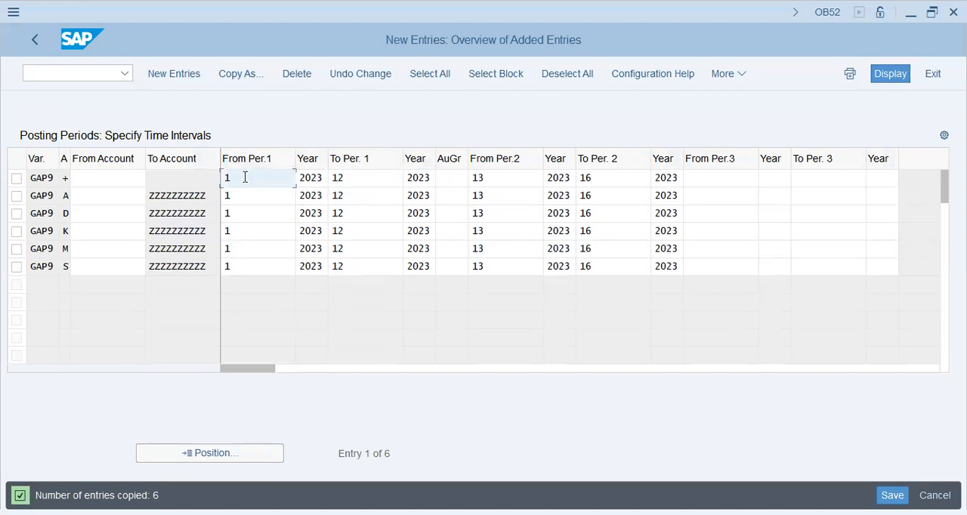
pyautogui.click(373, 181)
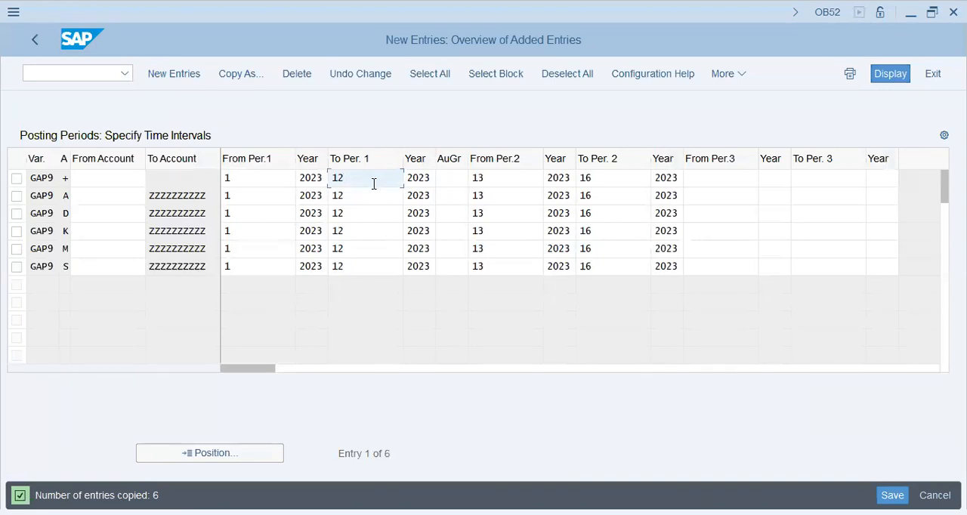
# Examine the special periods in the second interval across the GAP9 account type rows
pyautogui.click(634, 182)
pyautogui.click(527, 183)
pyautogui.click(615, 184)
pyautogui.click(619, 206)
pyautogui.click(612, 253)
pyautogui.click(618, 269)
pyautogui.click(529, 266)
pyautogui.click(527, 231)
pyautogui.click(524, 203)
pyautogui.click(526, 182)
pyautogui.click(622, 200)
pyautogui.click(617, 249)
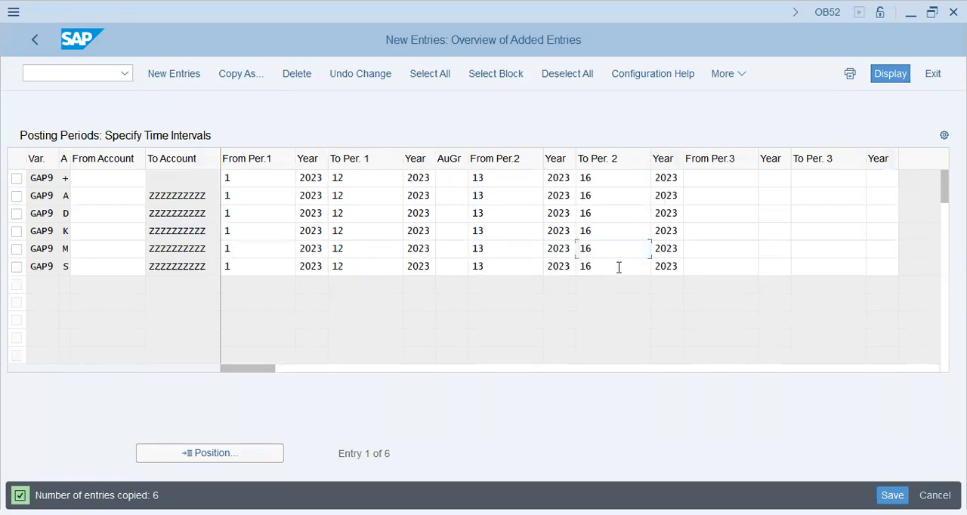
# Save the new GAP9 posting period entries to customizing request SA2K901844
pyautogui.click(620, 266)
pyautogui.hotkey('ctrl', 's')
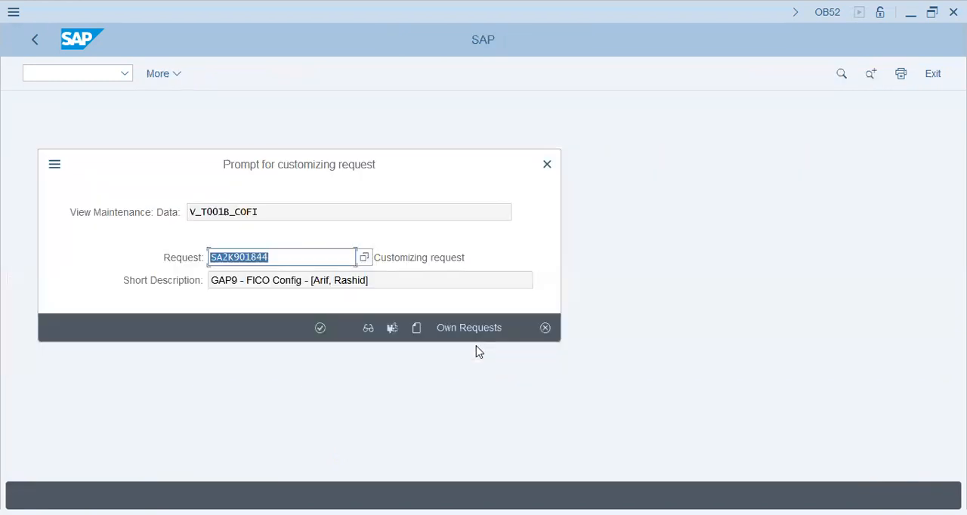
pyautogui.click(318, 327)
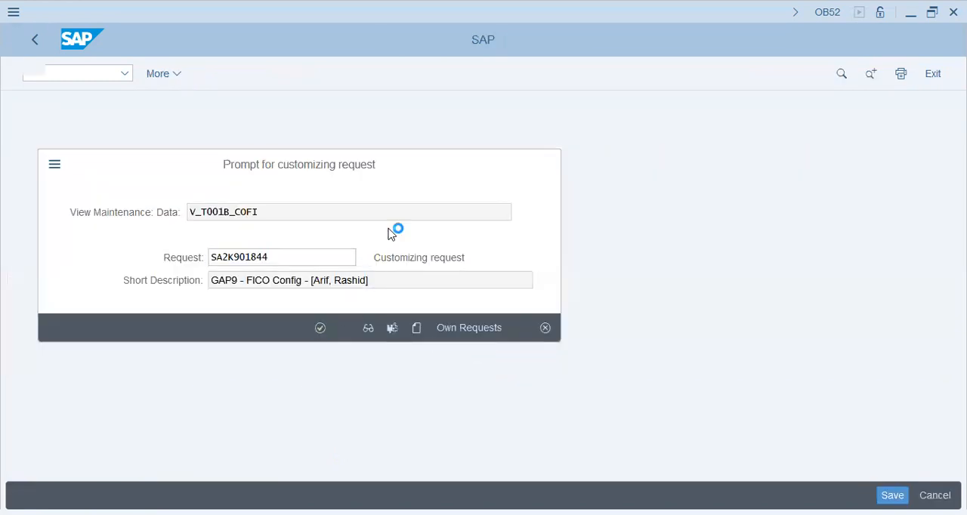
# Set the from and to years of the first interval to 2024 in the GAP9 + row
pyautogui.click(424, 177)
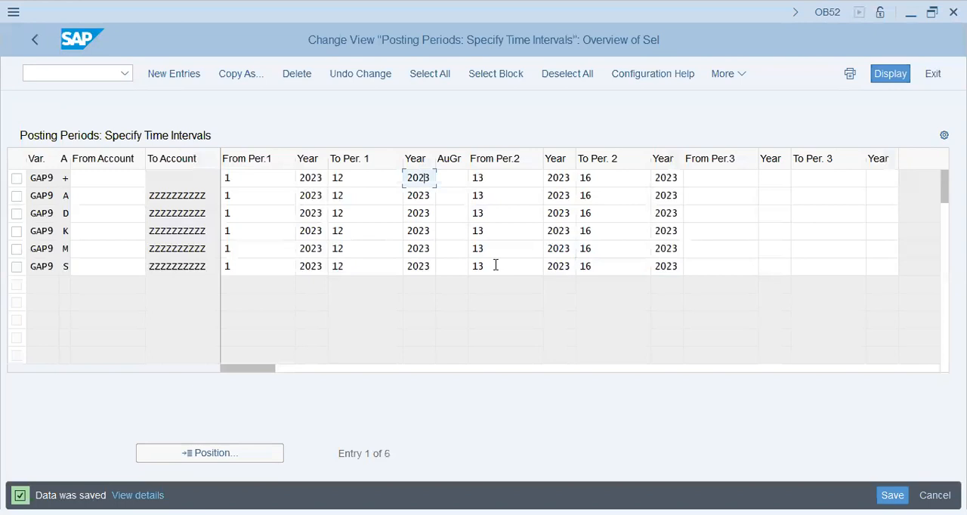
pyautogui.press('Down')
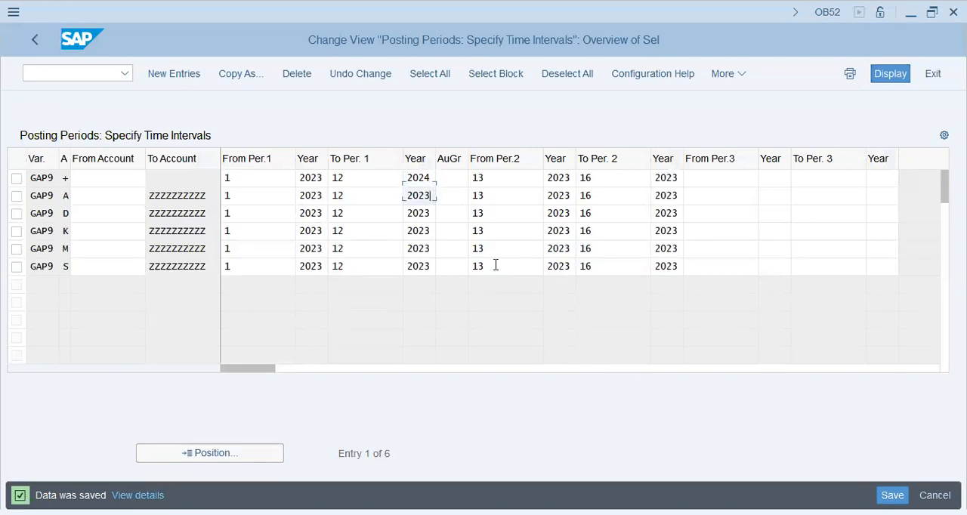
pyautogui.press('Up')
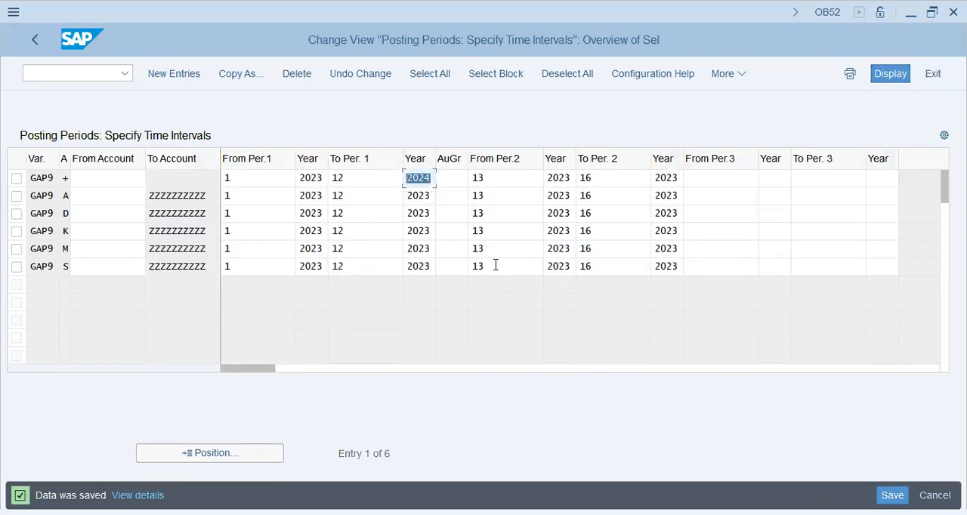
pyautogui.press('Left')
pyautogui.hotkey('shift', 'Tab')
pyautogui.hotkey('shift', 'Tab')
pyautogui.write('2024')
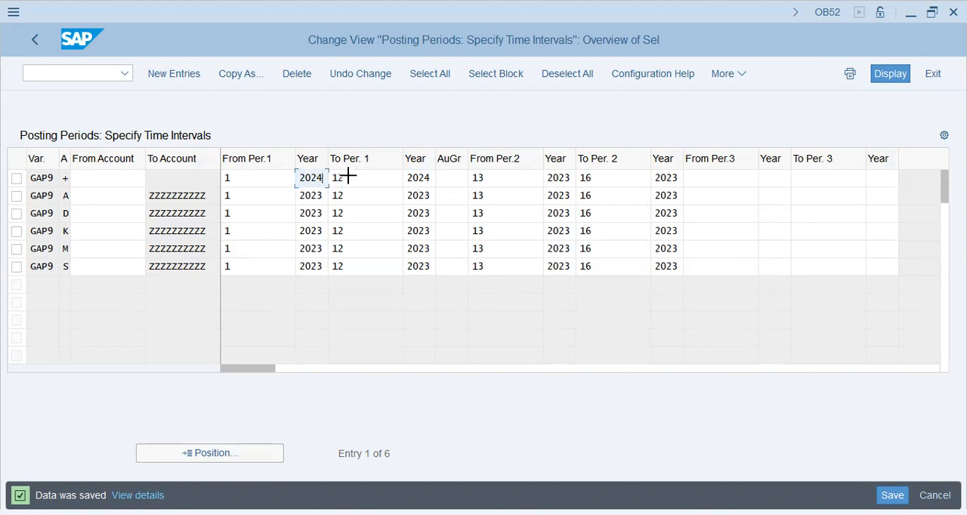
# Replace the first interval's from year with 2024 in the GAP9 rows for account types A, D, K, M and S
pyautogui.moveTo(333, 273); pyautogui.dragTo(315, 270)
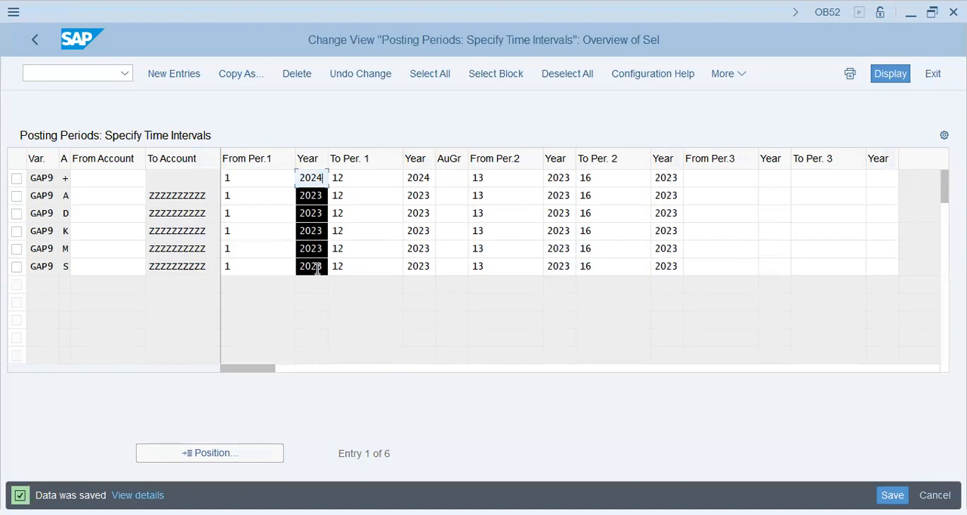
pyautogui.press('Delete')
pyautogui.press('Down')
pyautogui.hotkey('ctrl', 'v')
pyautogui.press('Down')
pyautogui.hotkey('ctrl', 'v')
pyautogui.press('Down')
pyautogui.hotkey('ctrl', 'v')
pyautogui.press('Down')
pyautogui.hotkey('ctrl', 'v')
pyautogui.press('Down')
pyautogui.hotkey('ctrl', 'v')
pyautogui.press('Up')
pyautogui.press('Up')
pyautogui.press('Up')
pyautogui.press('Up')
pyautogui.press('Up')
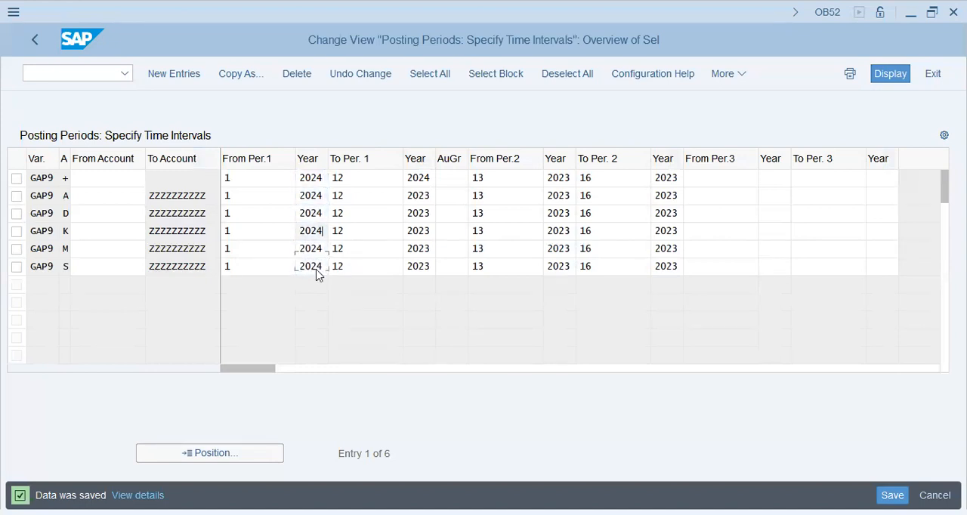
# Replace the first interval's to year with 2024 in the GAP9 rows for account types A, D, K, M and S
pyautogui.press('Tab')
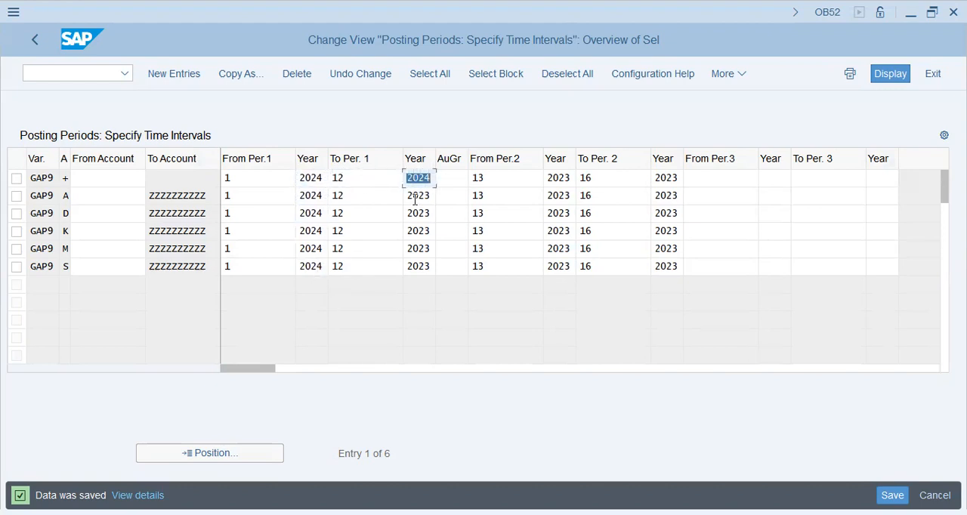
pyautogui.moveTo(403, 195); pyautogui.dragTo(434, 270)
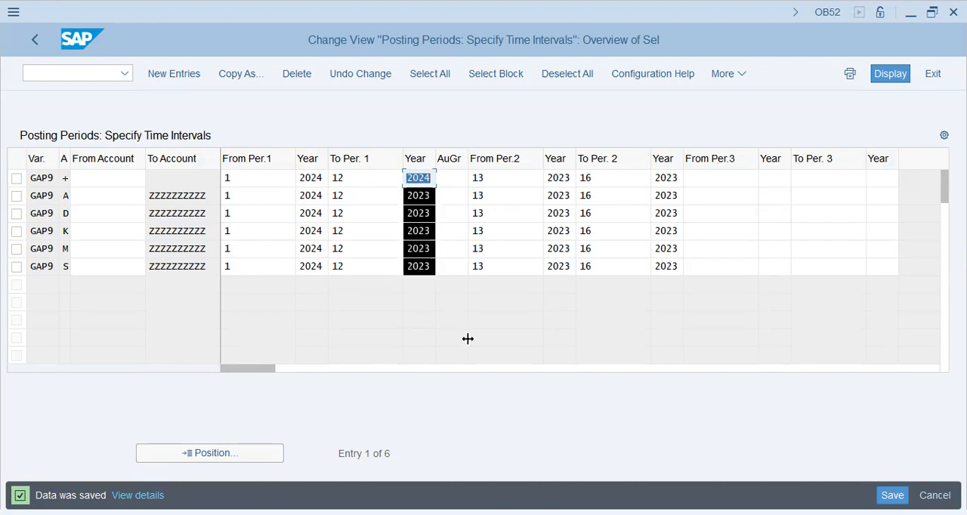
pyautogui.hotkey('ctrl', 'x')
pyautogui.press('Down')
pyautogui.write('2024')
pyautogui.press('Down')
pyautogui.write('2024')
pyautogui.press('Down')
pyautogui.write('2024')
pyautogui.press('Down')
pyautogui.write('2024')
pyautogui.press('Down')
pyautogui.write('2024')
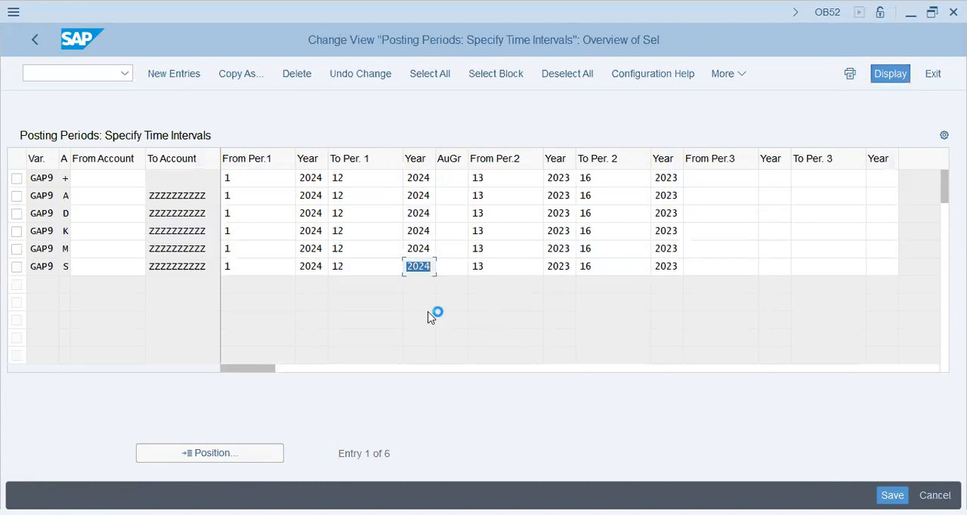
# Return to the IMG structure and open Define Settings for Ledgers and Currency Types under Ledger
pyautogui.click(35, 41)
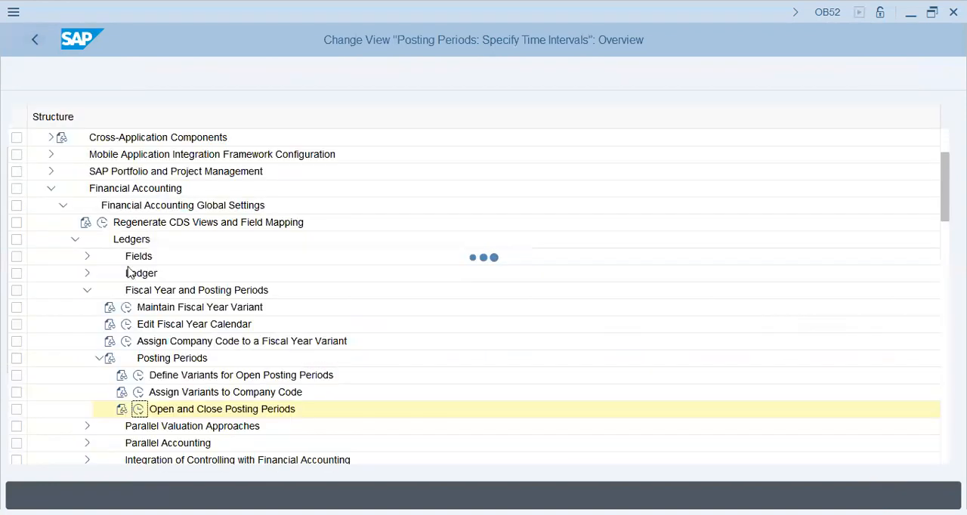
pyautogui.click(87, 274)
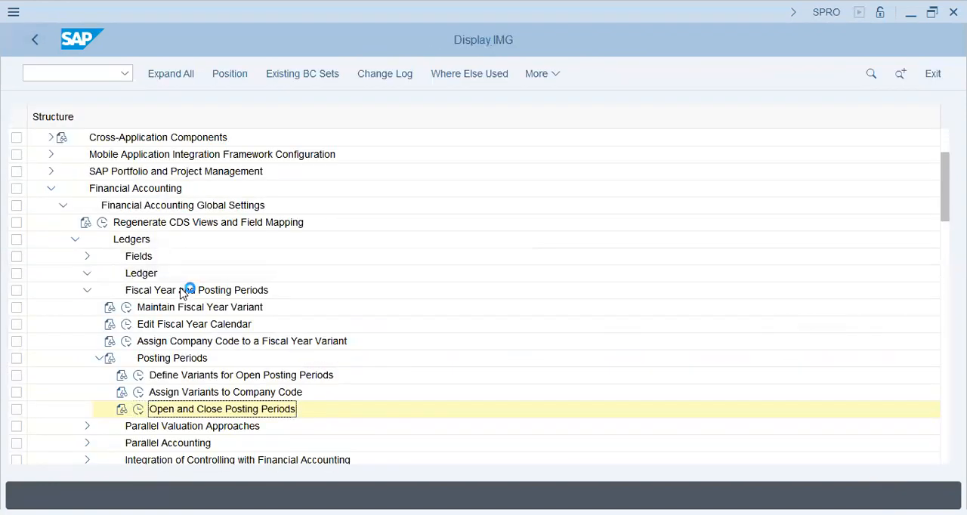
pyautogui.click(126, 290)
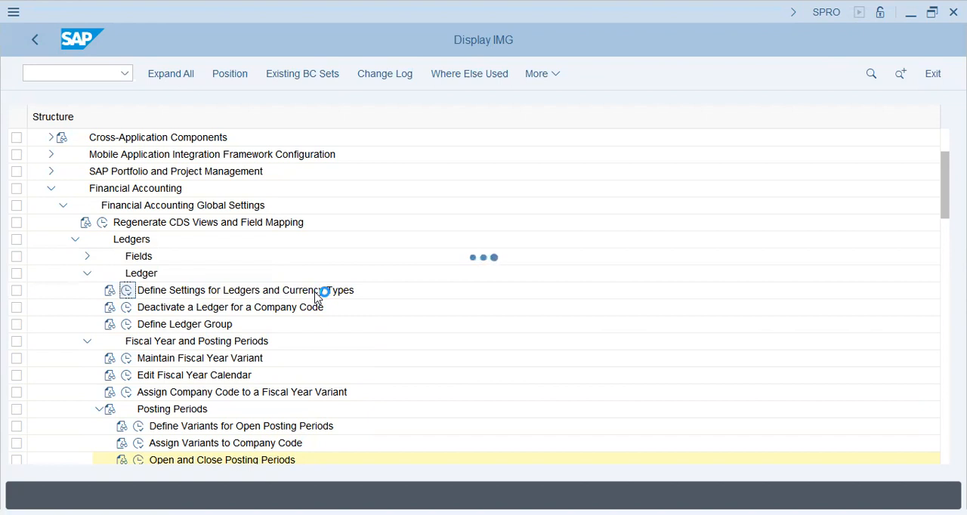
# Switch to Notepad and replace the notes for currency types 20 and 30 with "20 - 2 - Pr.Ctr. Curr. 0- Legal val."
pyautogui.hotkey('alt', 'Tab')
pyautogui.scroll(-1, 280, 379)
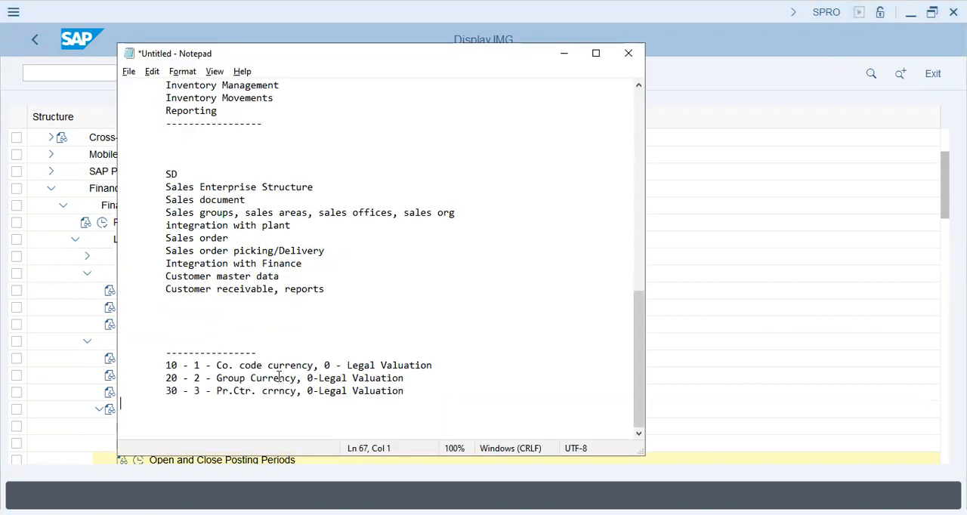
pyautogui.moveTo(220, 375); pyautogui.dragTo(461, 399)
pyautogui.press('BackSpace')
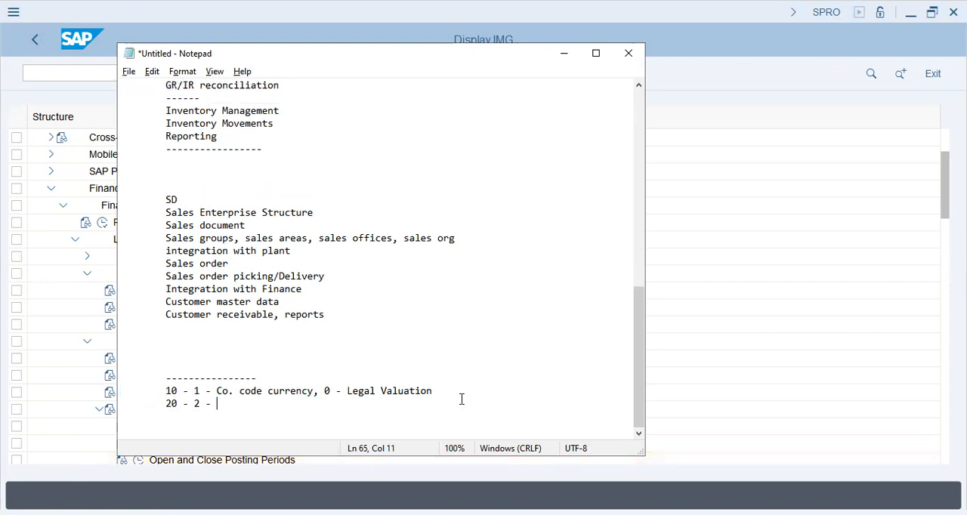
pyautogui.write('Pro')
pyautogui.press('BackSpace')
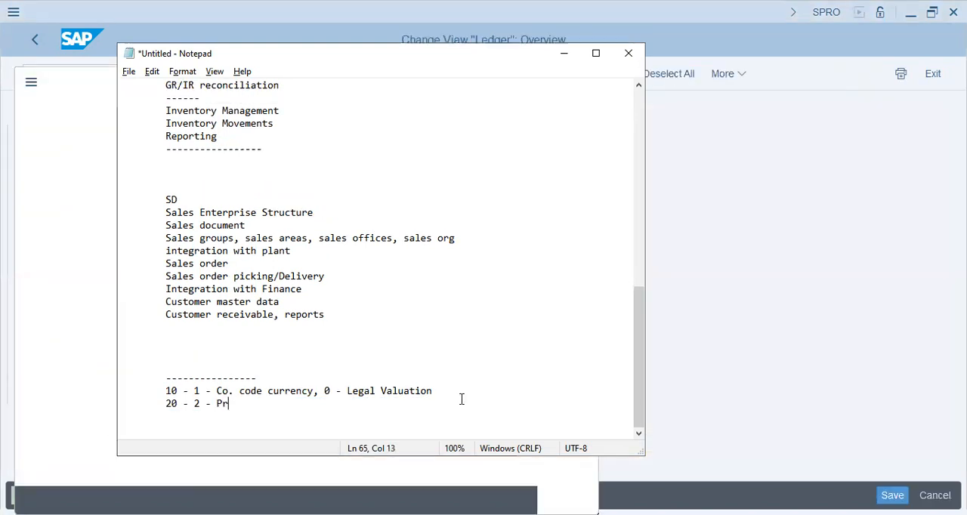
pyautogui.write('t.')
pyautogui.write('Ctr. Curr')
pyautogui.write('. 0- Le')
pyautogui.press('BackSpace')
pyautogui.write('egal val.')
# Add the line "30 - 3 - Grp. curr. 0-Legal" below the currency type 20 note
pyautogui.press('Return')
pyautogui.press('Tab')
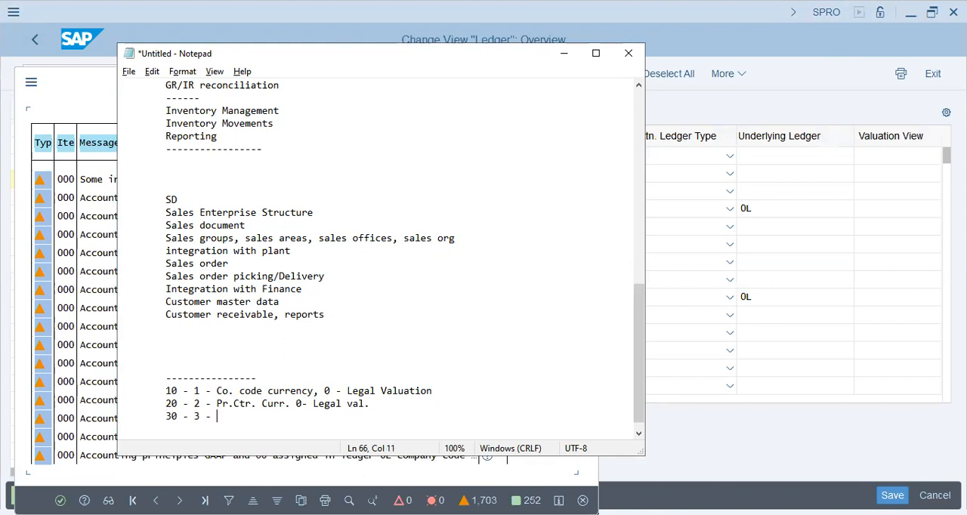
pyautogui.write('30 - 3 - Grp. curr. 0-Legal')
pyautogui.press('Return')
pyautogui.press('Return')
pyautogui.press('Tab')
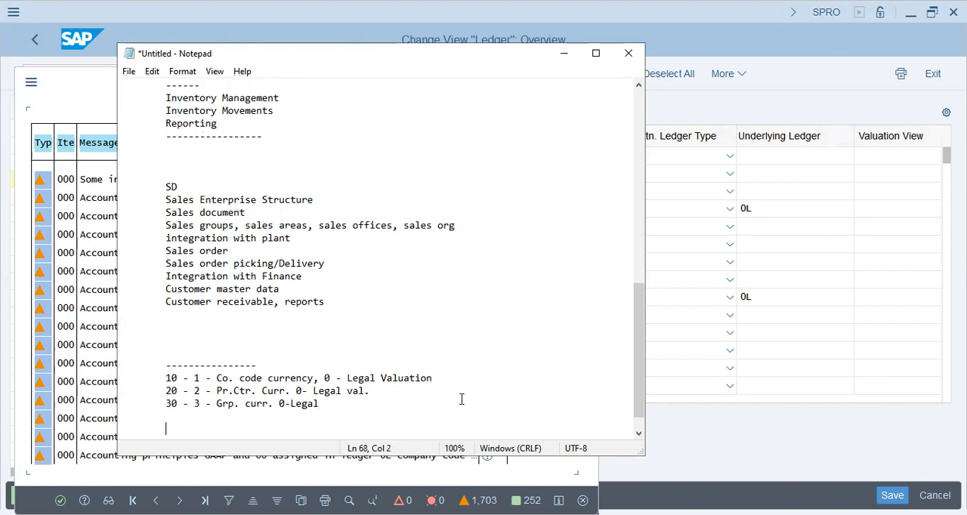
# Switch back to SAP, dismiss the consistency check messages and open the company code settings for leading ledger 0L
pyautogui.hotkey('alt', 'Tab')
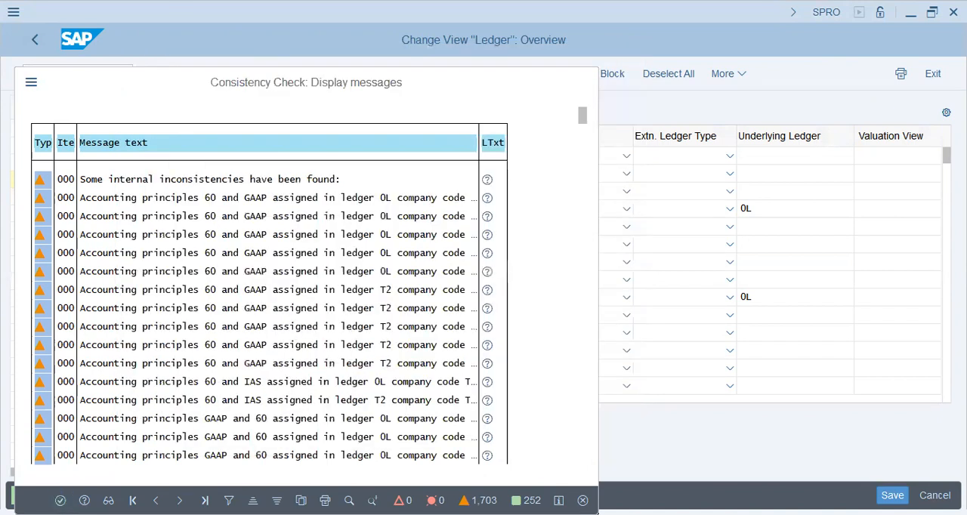
pyautogui.press('Return')
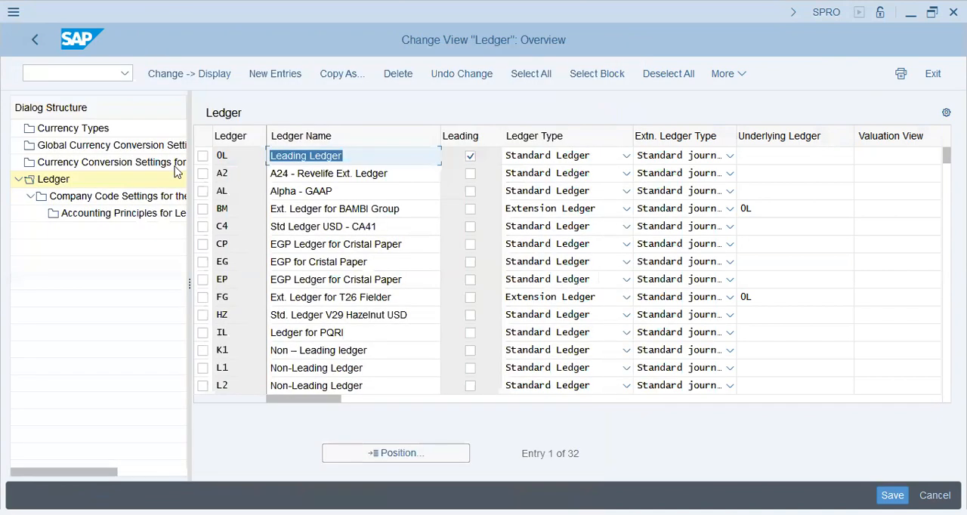
pyautogui.click(204, 159)
pyautogui.doubleClick(130, 199)
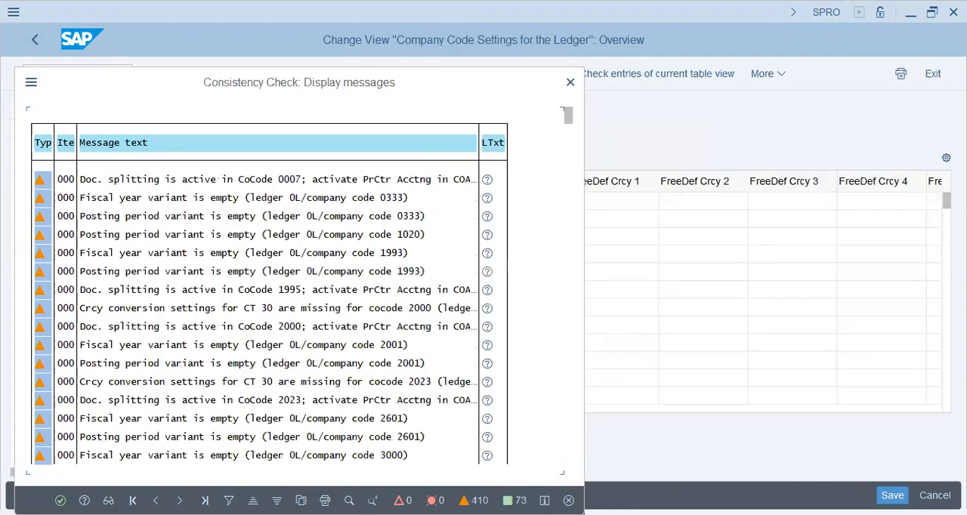
pyautogui.press('Return')
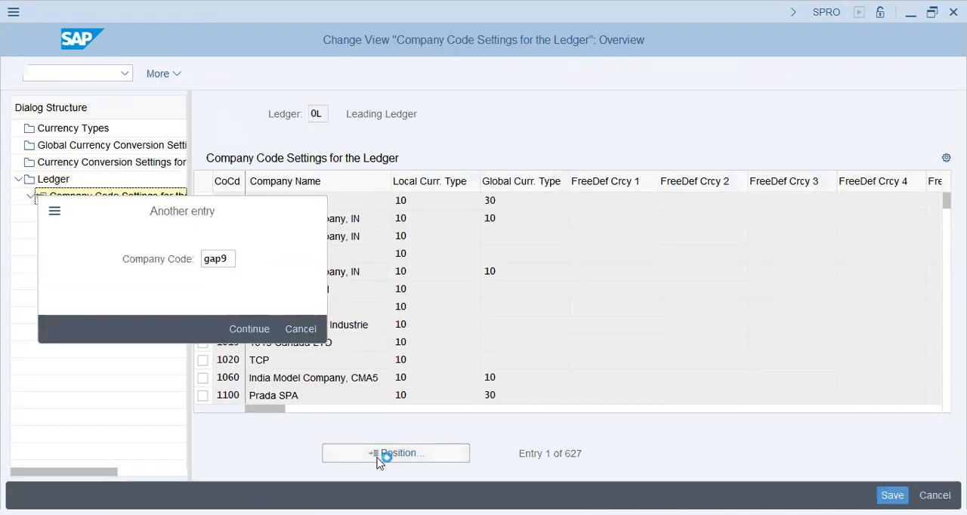
# Locate company code GAP9 in the leading ledger and examine its variants, accounting principle and currency settings
pyautogui.press('Return')
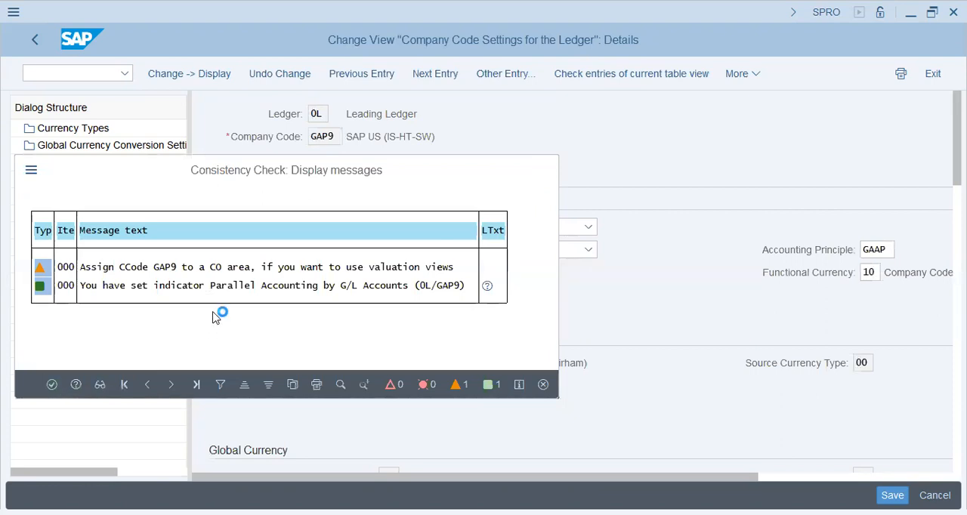
pyautogui.press('Return')
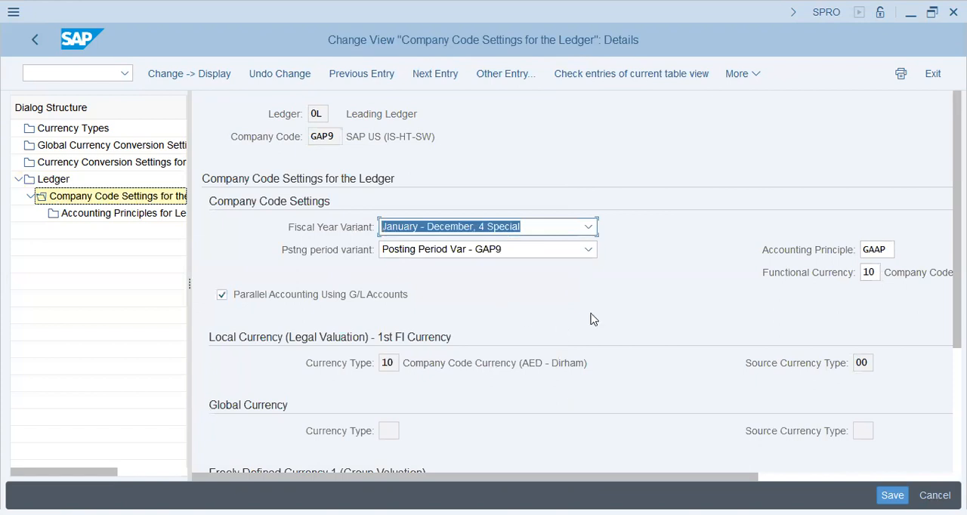
pyautogui.scroll(-1, 244, 238)
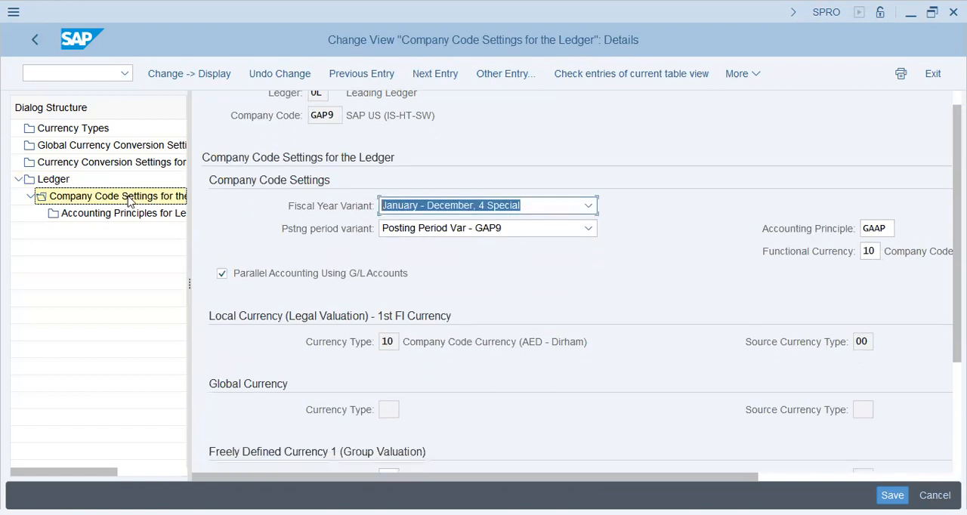
pyautogui.click(115, 213)
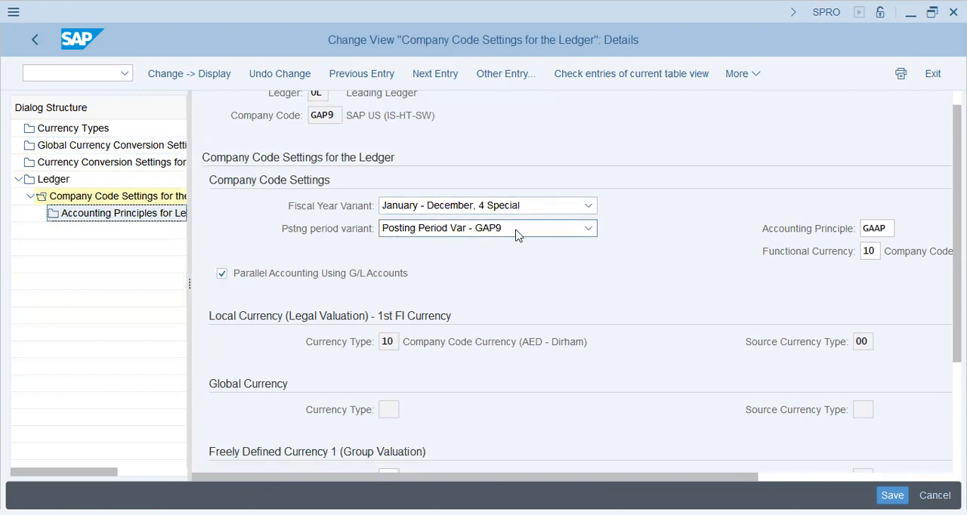
# Open the currency types overview and examine the document, company code and group currency types with their valuation views
pyautogui.click(97, 132)
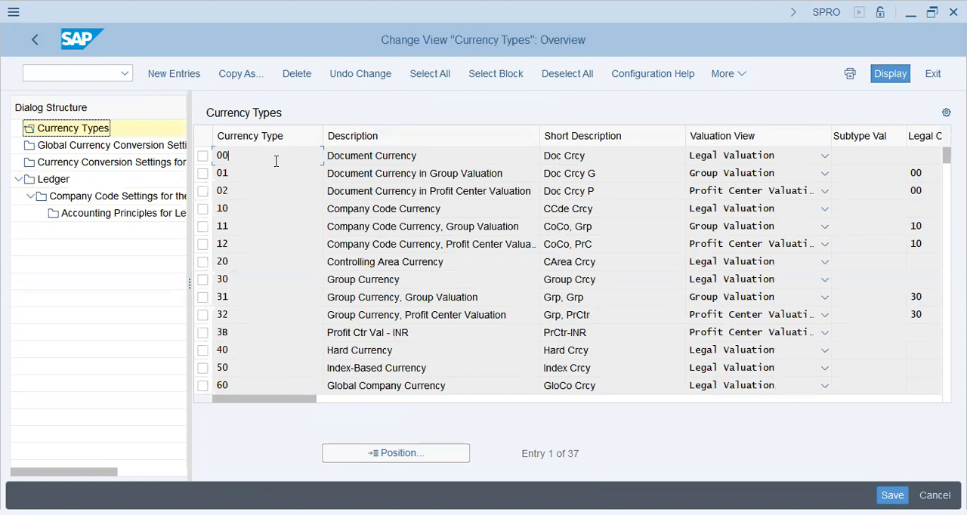
pyautogui.click(269, 181)
pyautogui.click(431, 175)
pyautogui.moveTo(470, 191); pyautogui.dragTo(516, 195)
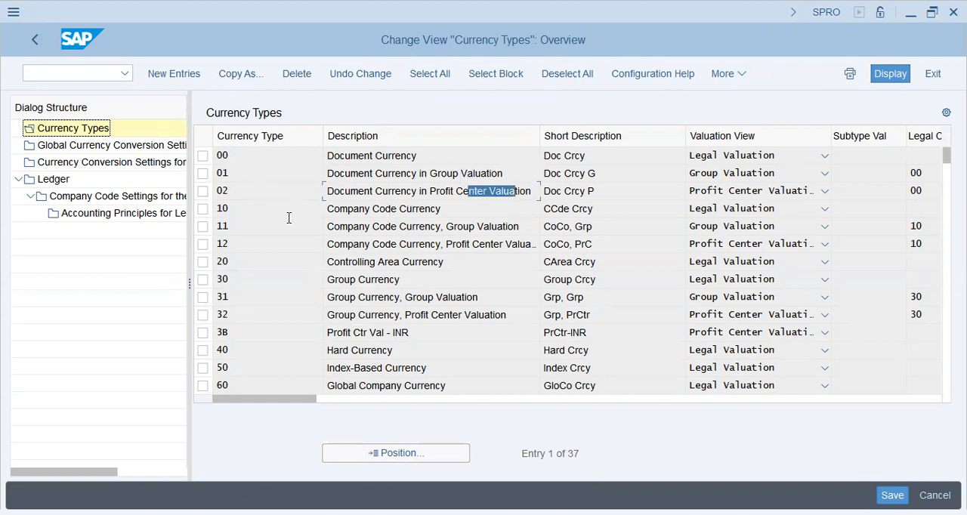
pyautogui.click(450, 207)
pyautogui.click(357, 226)
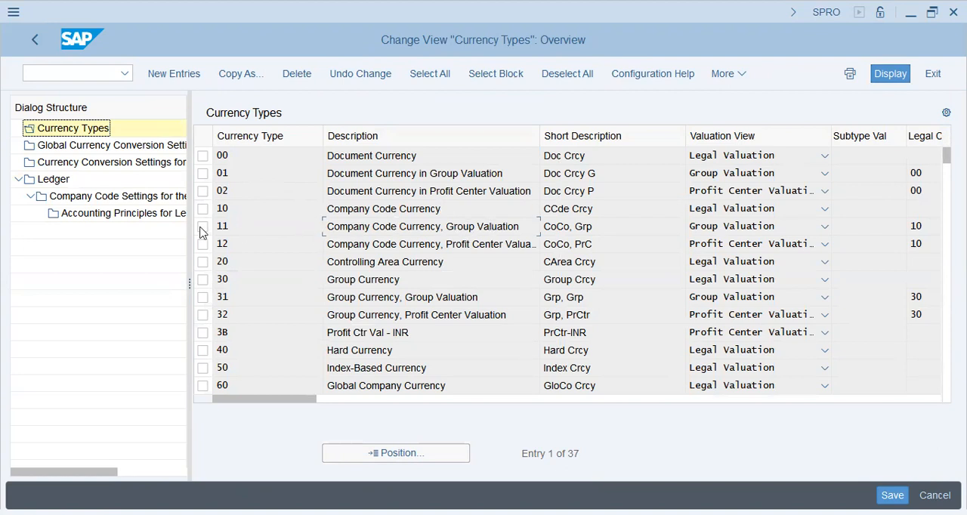
pyautogui.click(374, 247)
pyautogui.click(398, 262)
pyautogui.click(369, 281)
pyautogui.click(445, 298)
pyautogui.click(261, 357)
pyautogui.click(257, 387)
# Open the currency conversion settings for company codes, dismiss the consistency messages and jump to company code GAP9
pyautogui.click(125, 164)
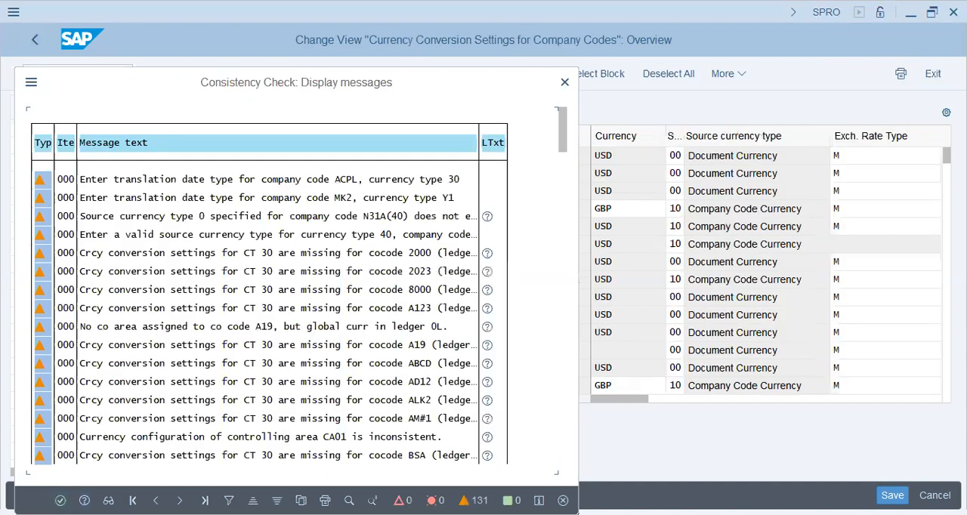
pyautogui.press('Return')
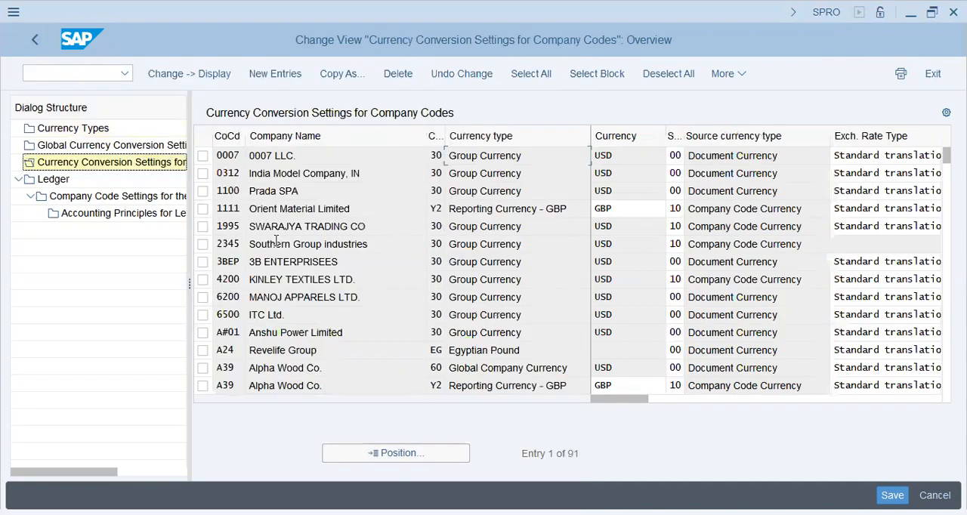
pyautogui.click(370, 461)
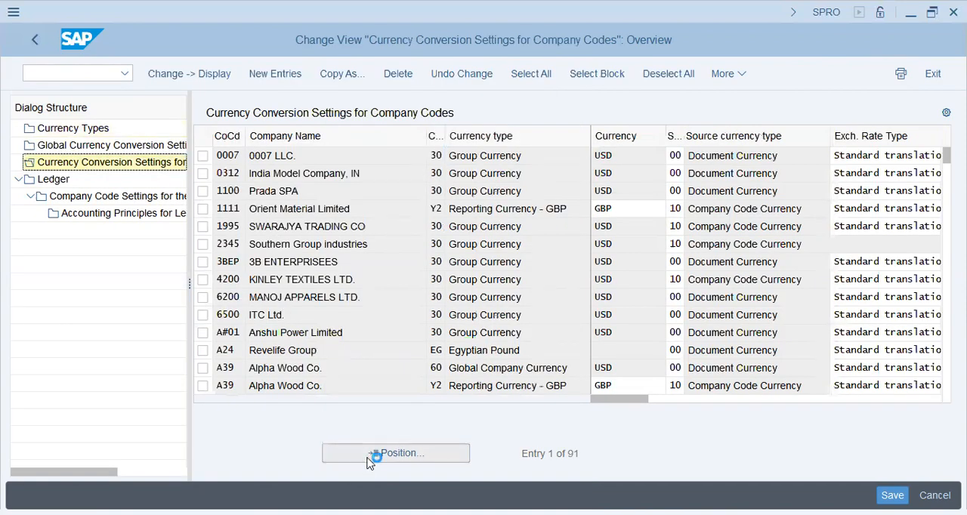
pyautogui.write('gap9')
pyautogui.press('Return')
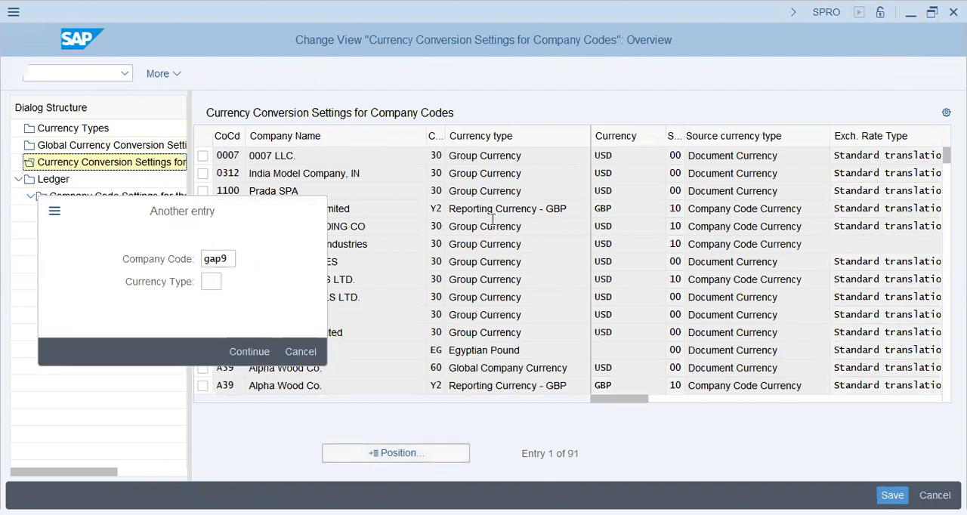
# Examine the currency types in the two GAP9 conversion rows
pyautogui.click(484, 173)
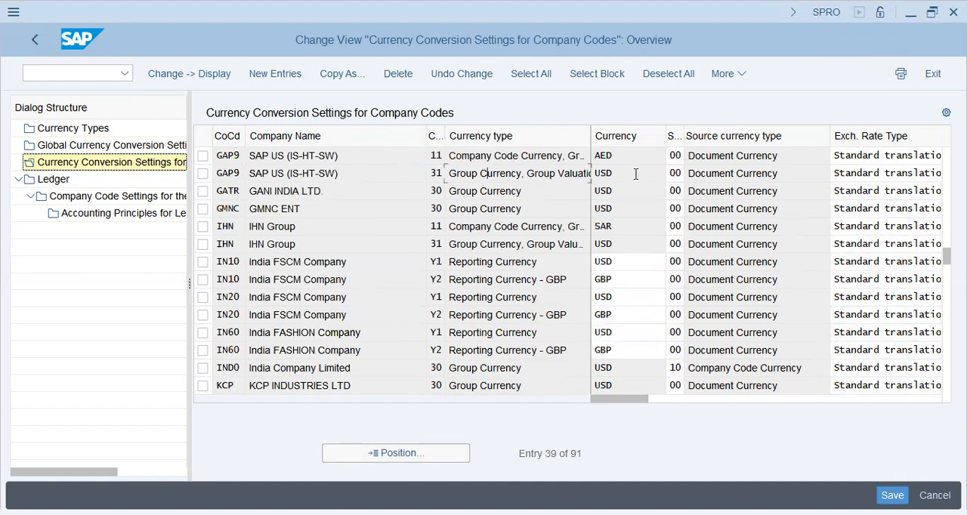
pyautogui.click(346, 173)
pyautogui.moveTo(455, 176); pyautogui.dragTo(588, 174)
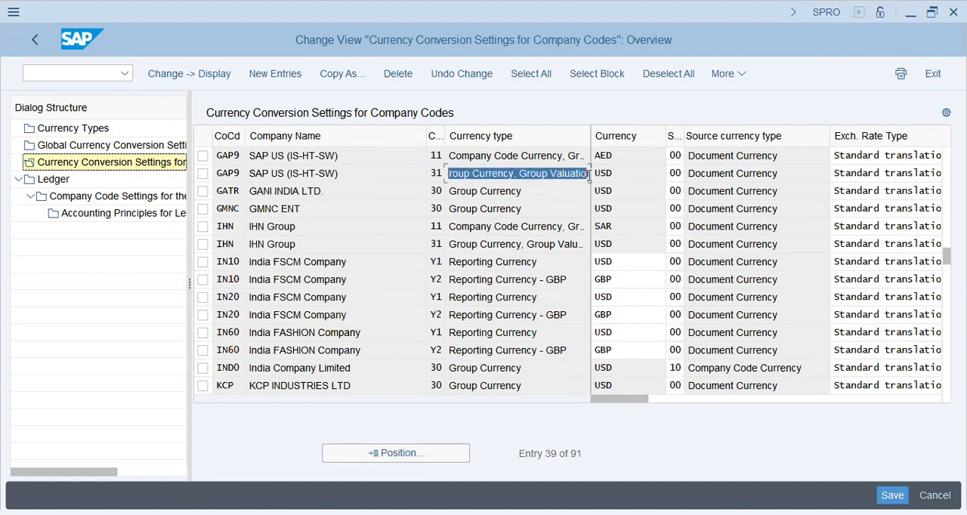
pyautogui.moveTo(475, 157); pyautogui.dragTo(602, 161)
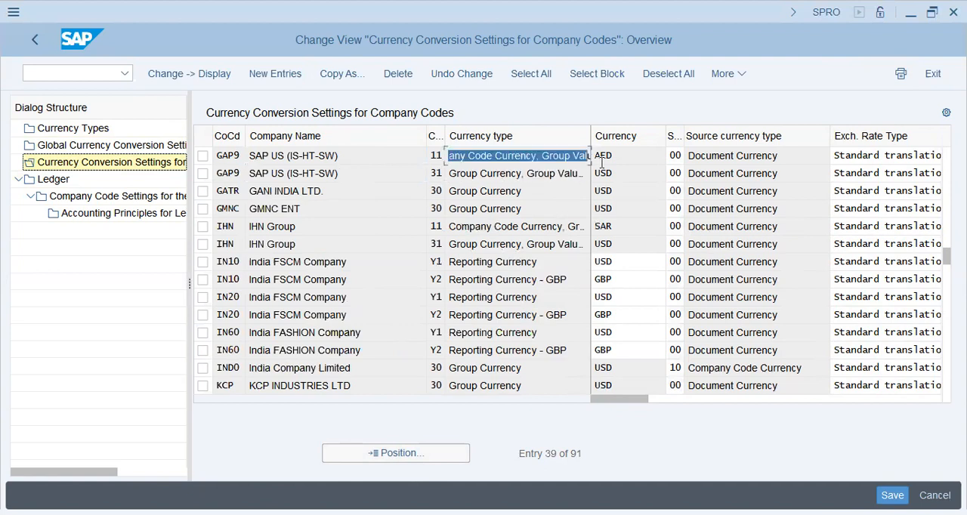
# Check the two GAP9 currency rows, save the currency conversion settings, and confirm the consistency messages and the customizing request
pyautogui.click(533, 162)
pyautogui.click(635, 175)
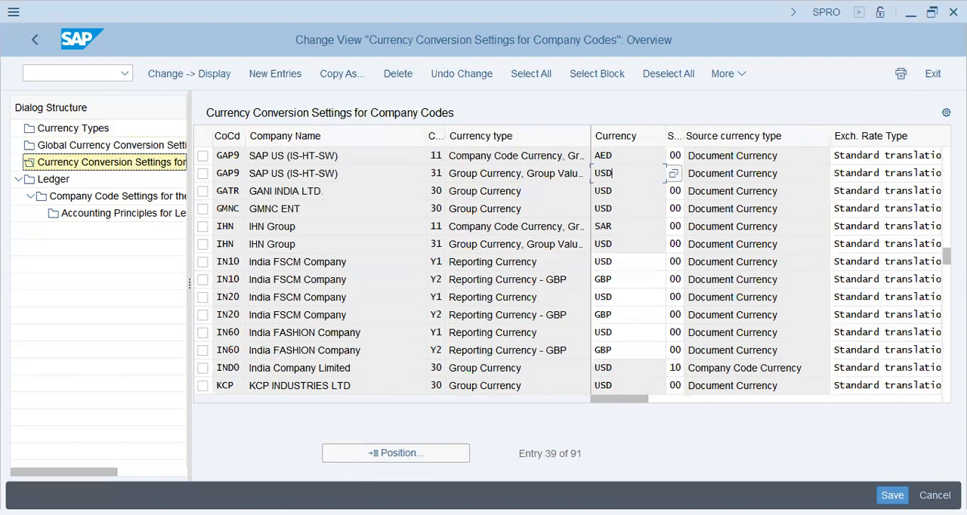
pyautogui.hotkey('ctrl', 's')
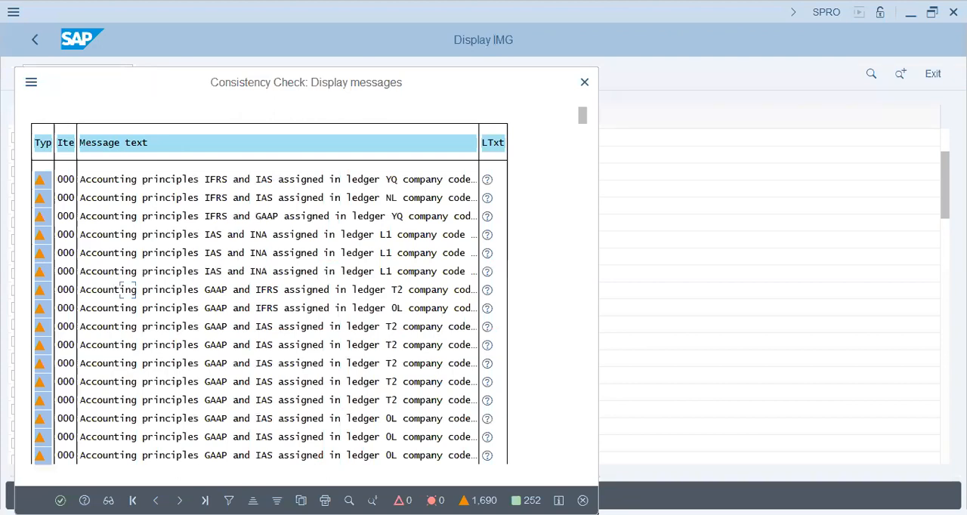
pyautogui.press('Return')
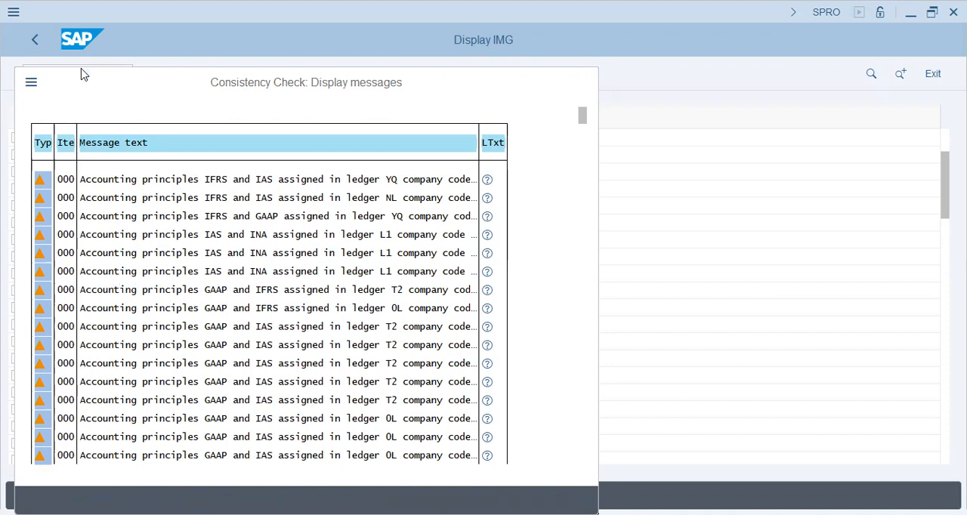
pyautogui.click(321, 305)
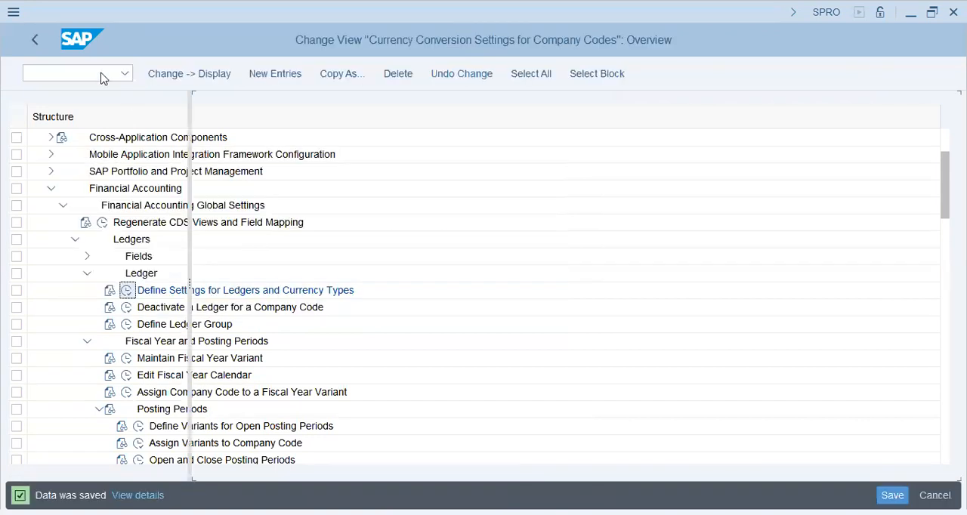
# Restart customizing with transaction code /nspro and display the SAP Reference IMG
pyautogui.write('/nspro')
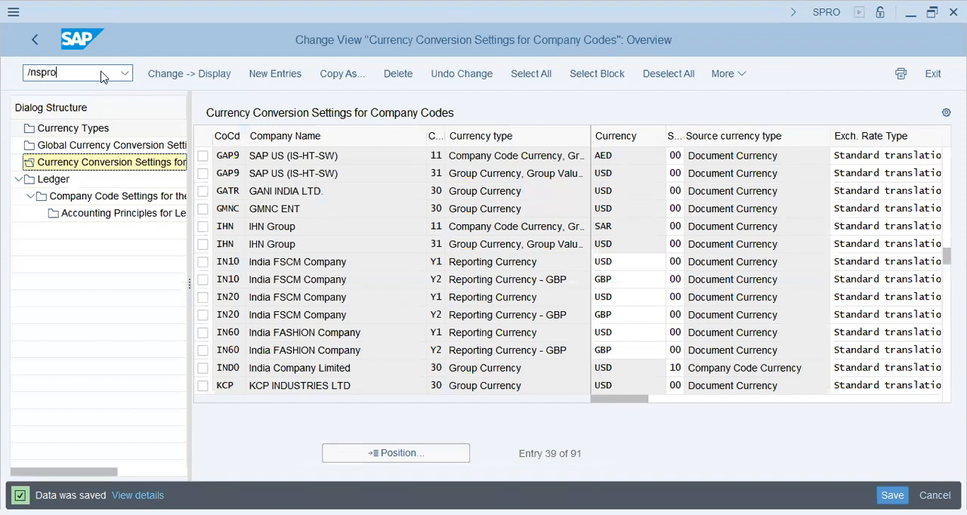
pyautogui.press('Return')
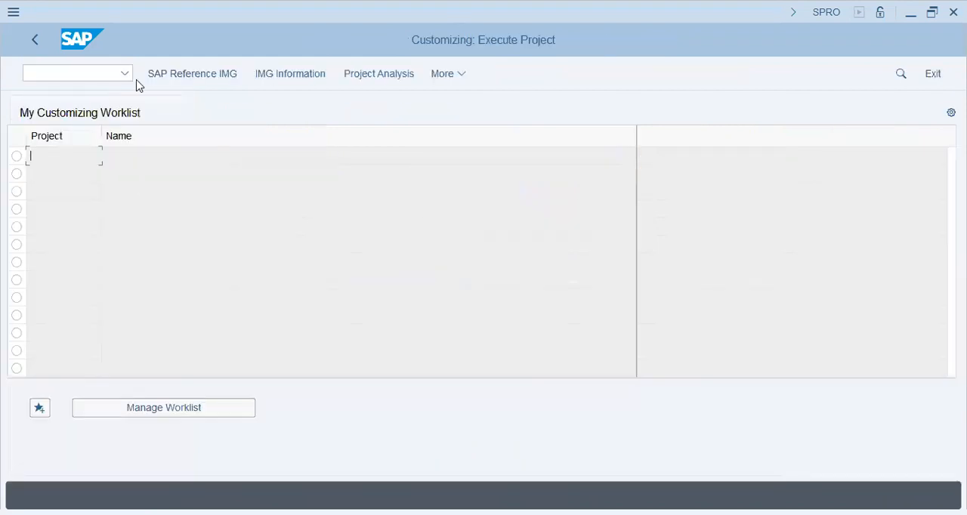
pyautogui.click(190, 76)
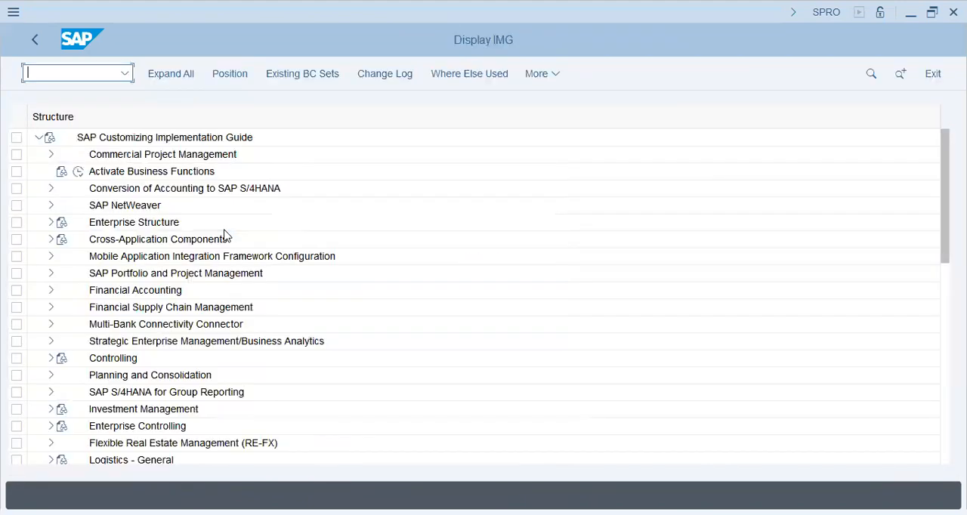
pyautogui.click(174, 276)
pyautogui.click(103, 295)
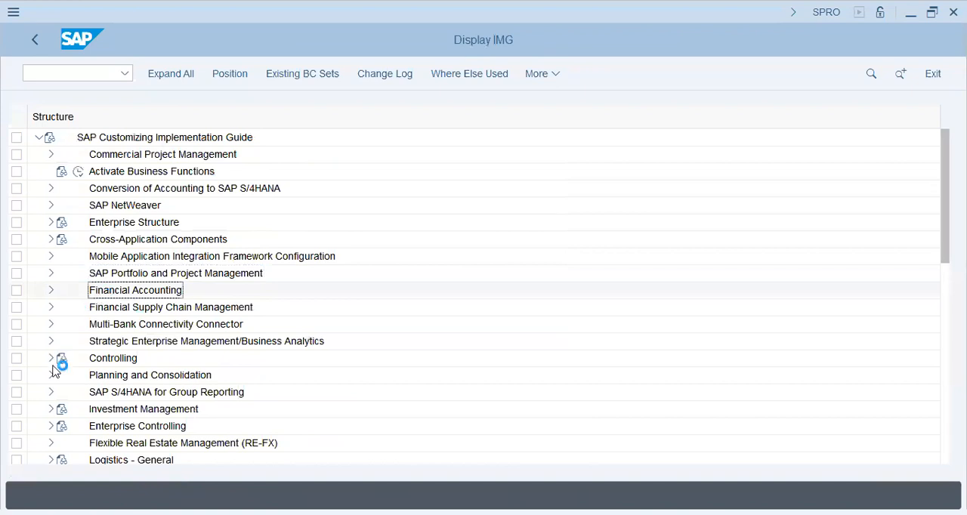
pyautogui.click(51, 359)
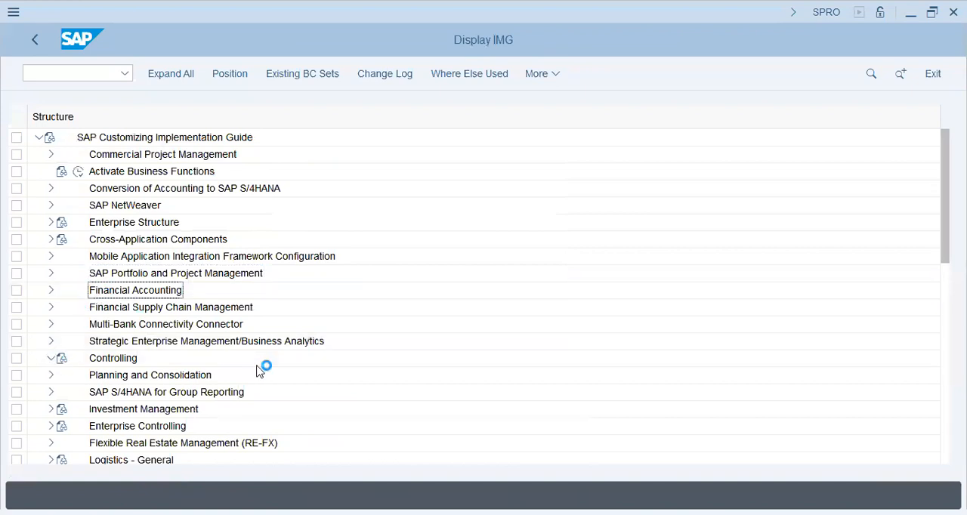
# Open the Maintain Controlling Area activity under Enterprise Structure, Definition, Controlling, and dismiss the inconsistency messages
pyautogui.click(53, 188)
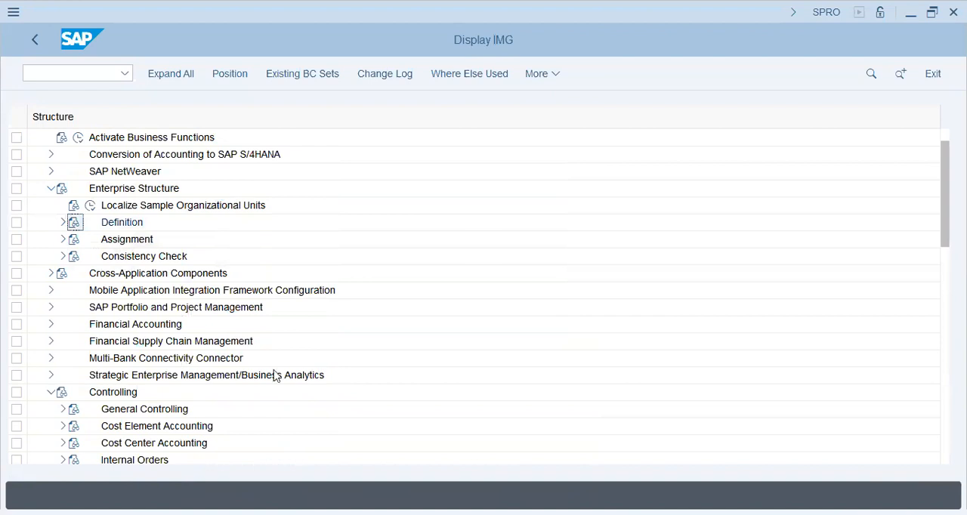
pyautogui.click(63, 222)
pyautogui.click(76, 257)
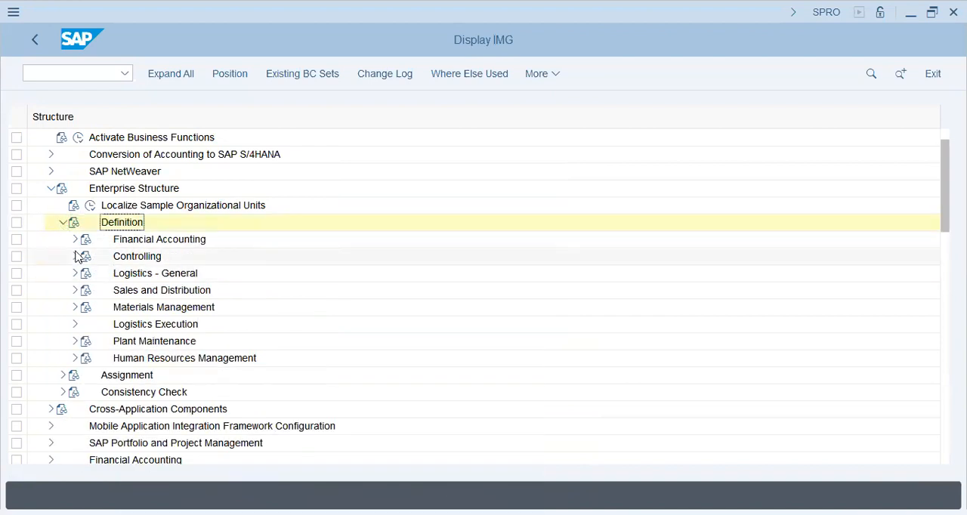
pyautogui.click(181, 273)
pyautogui.click(114, 272)
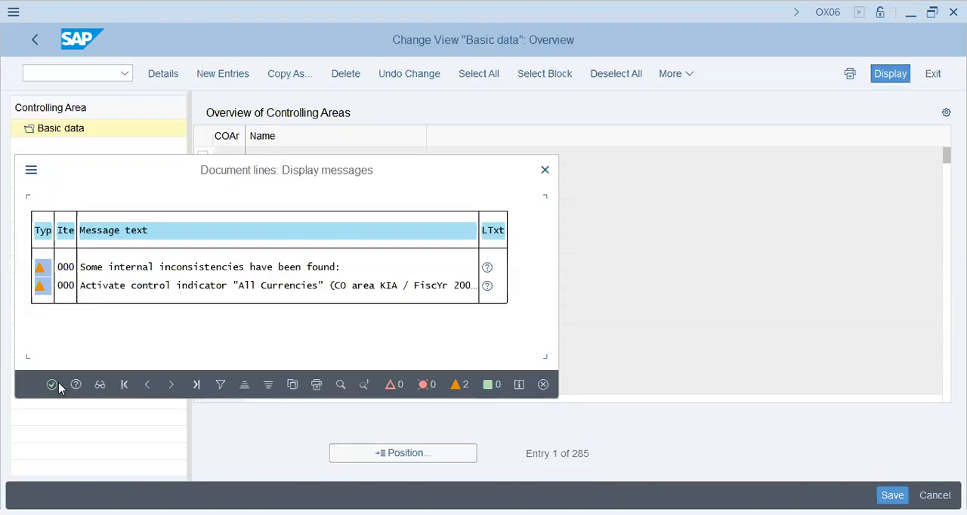
pyautogui.click(53, 385)
# Create a new controlling area entry with COArea = CCode, based on company code GAP9
pyautogui.click(223, 74)
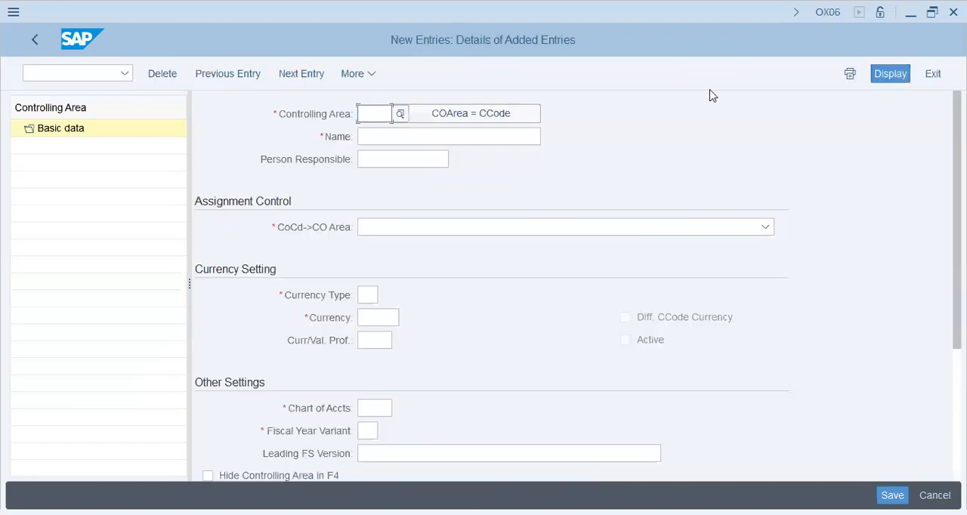
pyautogui.click(492, 122)
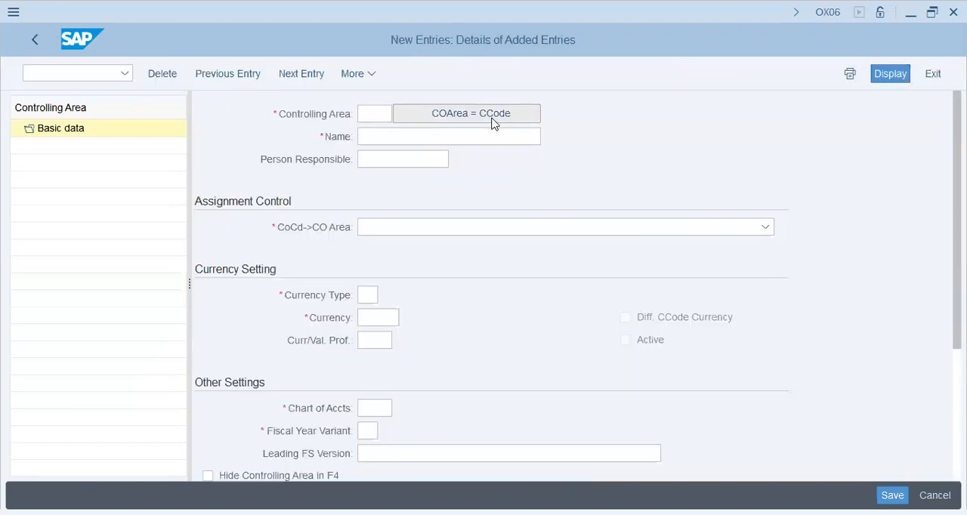
pyautogui.write('gap9')
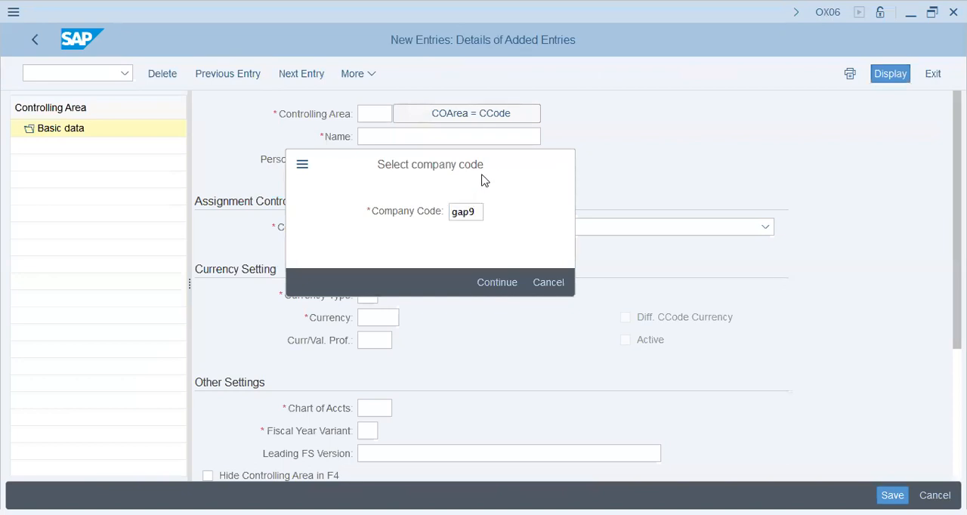
pyautogui.press('Return')
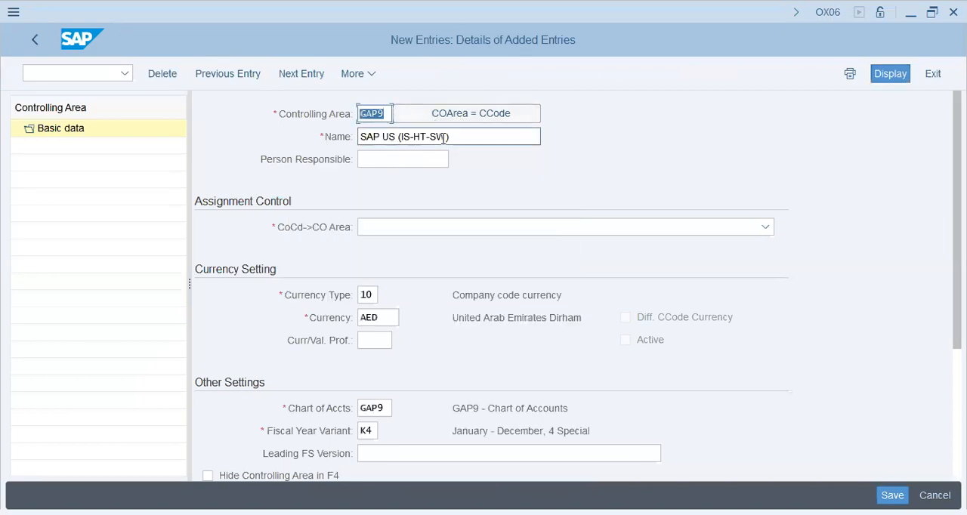
# Name the new controlling area "GAP9 - Co.Area" and leave the person responsible empty
pyautogui.press('Tab')
pyautogui.write('GAP')
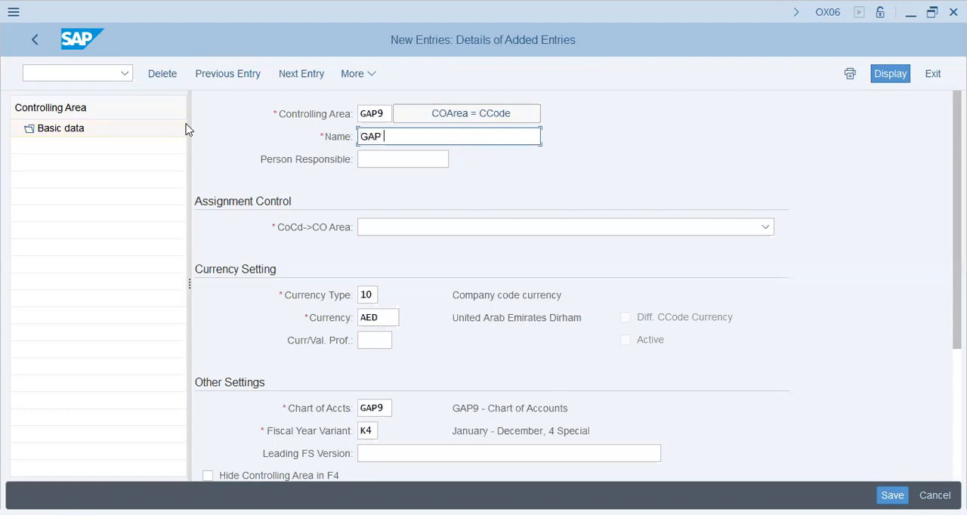
pyautogui.press('BackSpace')
pyautogui.write('9 - C')
pyautogui.press('BackSpace')
pyautogui.write('.Are')
pyautogui.press('Tab')
pyautogui.hotkey('shift', 'Tab')
pyautogui.press('End')
pyautogui.write('a')
pyautogui.press('Tab')
pyautogui.press('Tab')
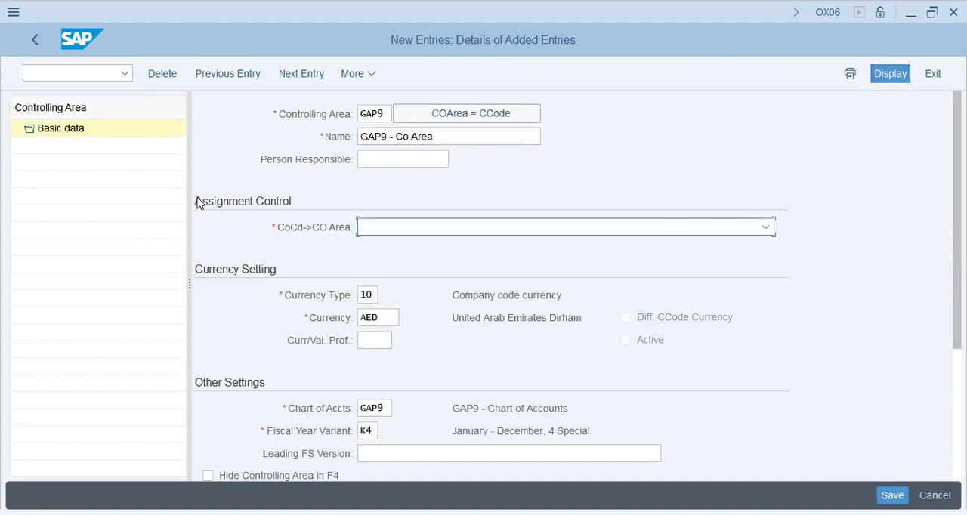
# Set the assignment control to Cross-company-code cost accounting, with currency type 30 and currency USD
pyautogui.click(432, 228)
pyautogui.click(437, 270)
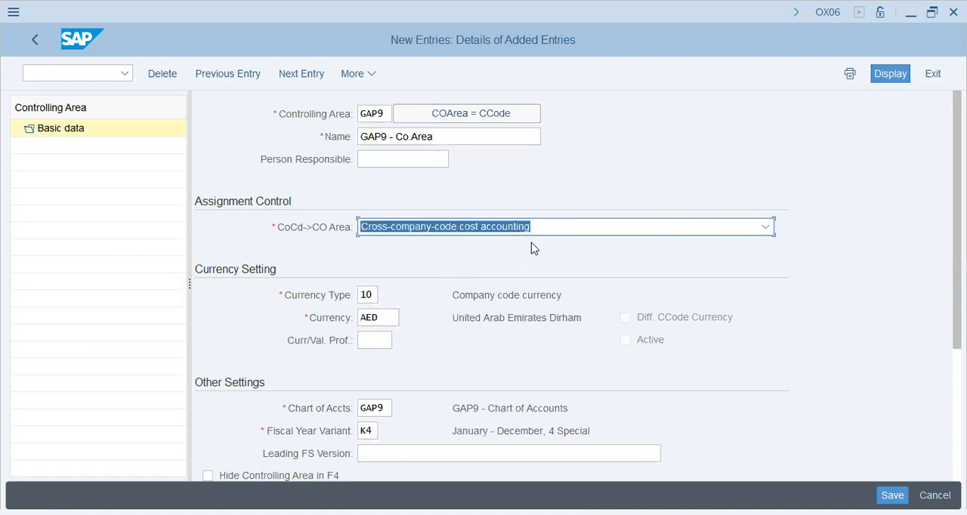
pyautogui.scroll(-1, 425, 309)
pyautogui.scroll(-1, 425, 308)
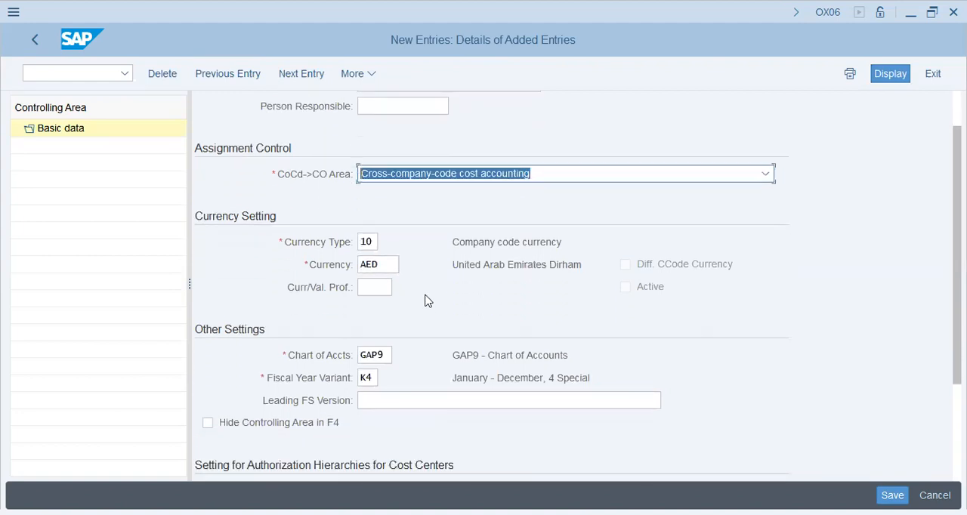
pyautogui.click(368, 242)
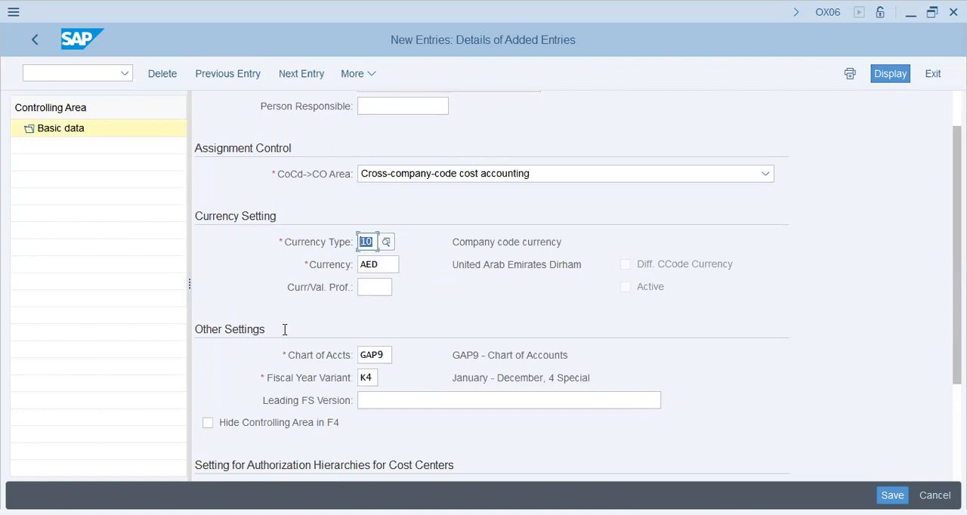
pyautogui.write('30')
pyautogui.press('Tab')
pyautogui.write('usd')
pyautogui.press('Tab')
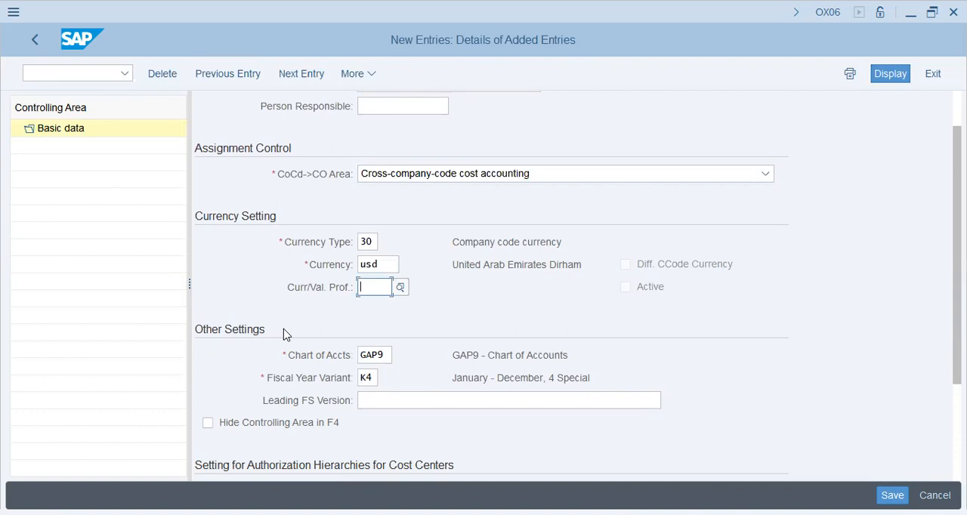
# Set the leading FS version to INT and check the chart of accounts and fiscal year variant
pyautogui.click(342, 353)
pyautogui.click(334, 377)
pyautogui.click(376, 380)
pyautogui.click(432, 403)
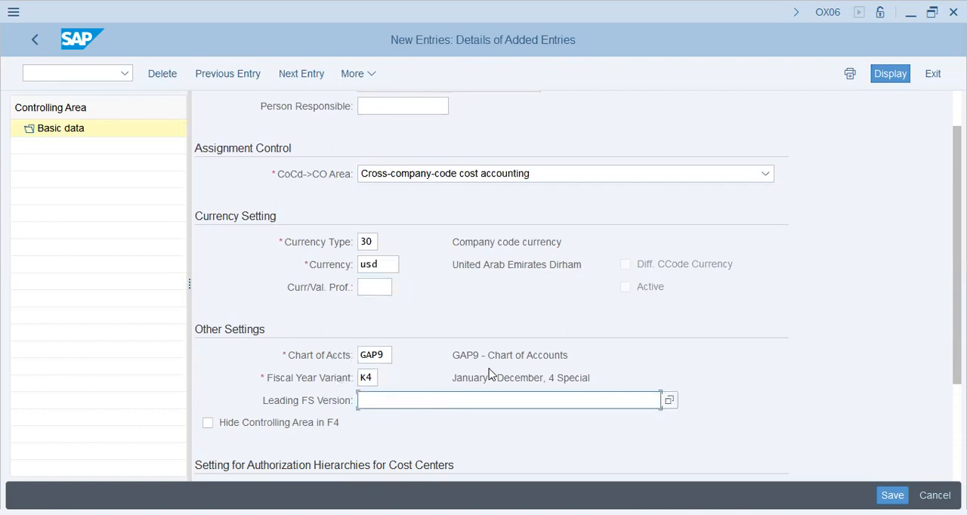
pyautogui.write('INT')
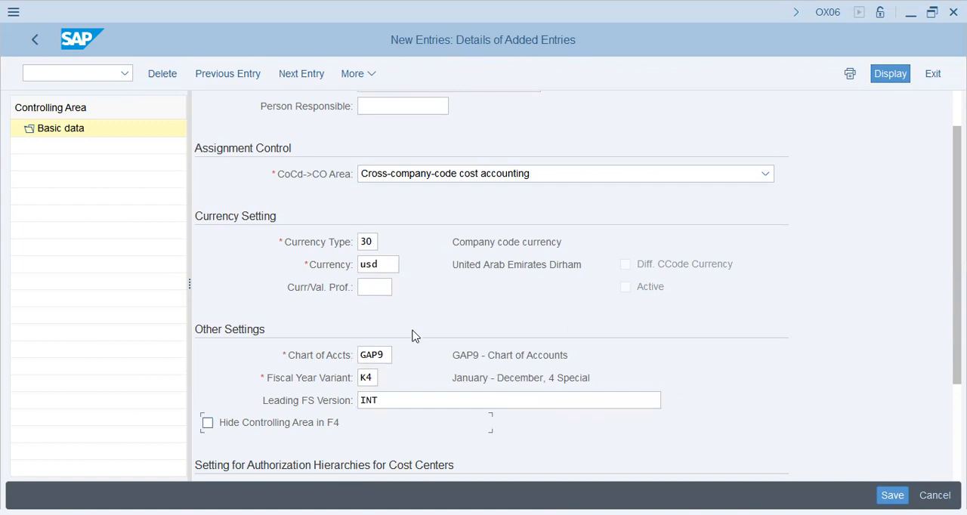
pyautogui.click(385, 354)
pyautogui.moveTo(385, 354); pyautogui.dragTo(339, 350)
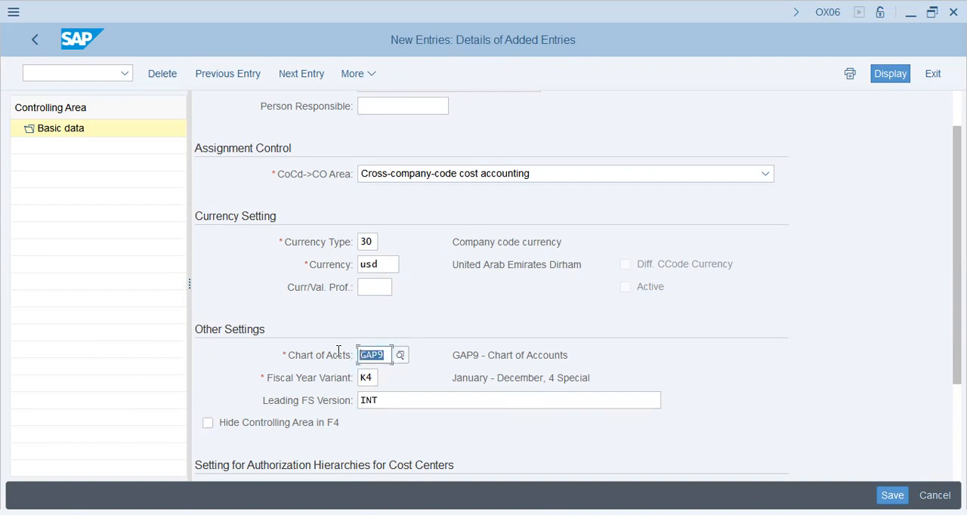
pyautogui.click(372, 381)
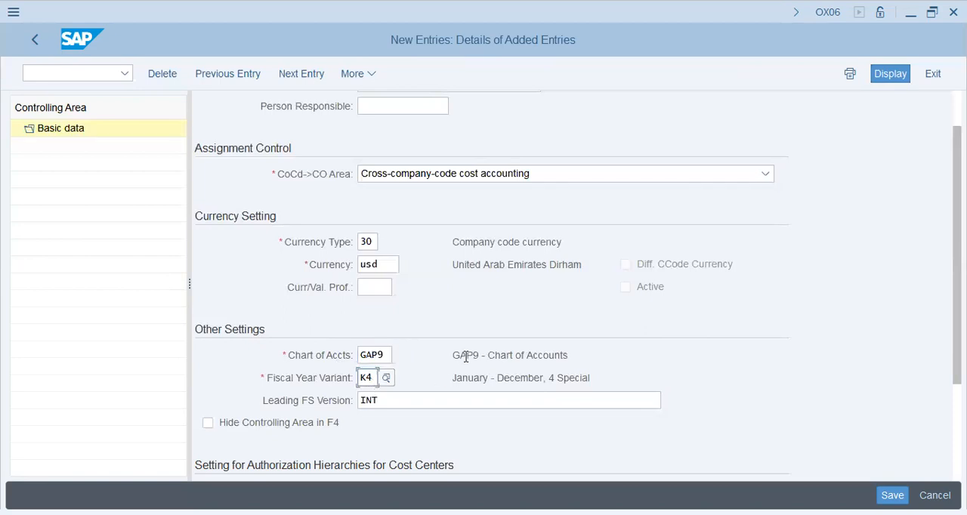
# Save the new controlling area and confirm the customizing request for the change
pyautogui.scroll(-5, 466, 361)
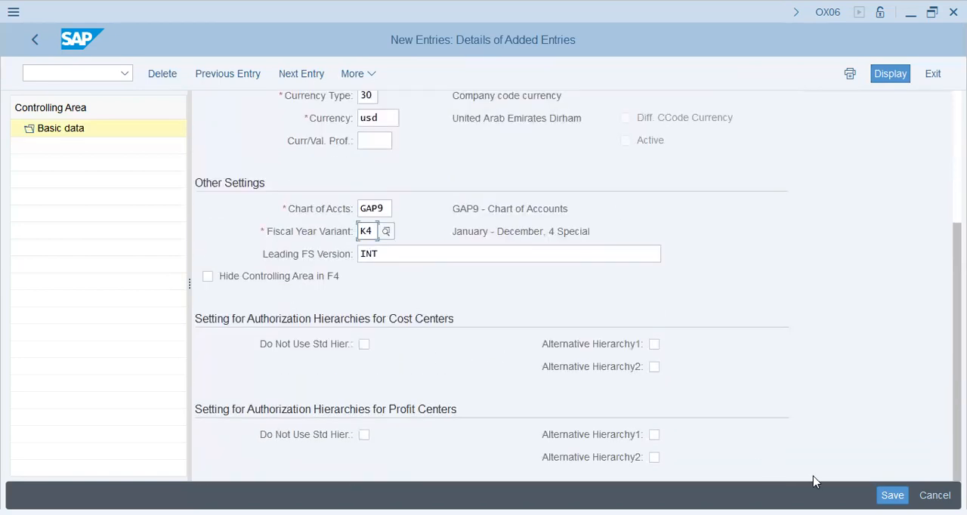
pyautogui.click(893, 495)
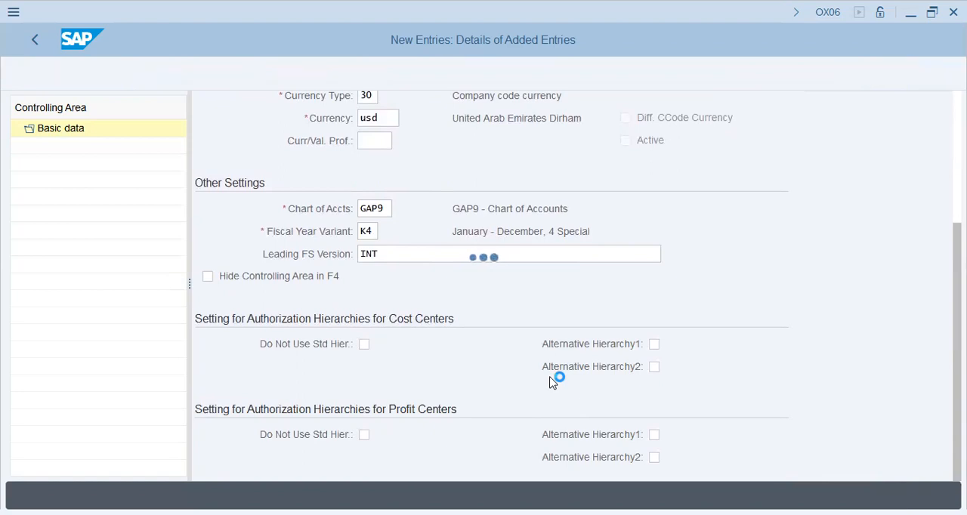
pyautogui.click(325, 329)
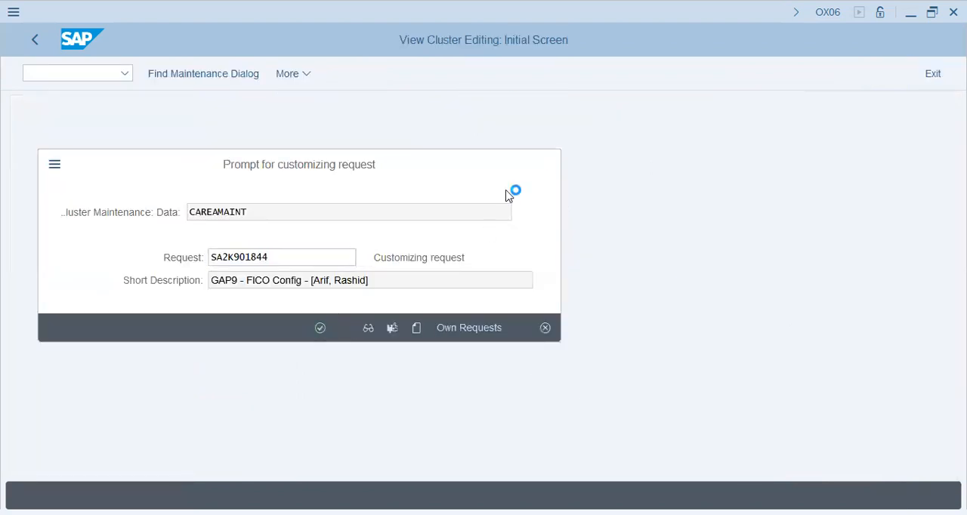
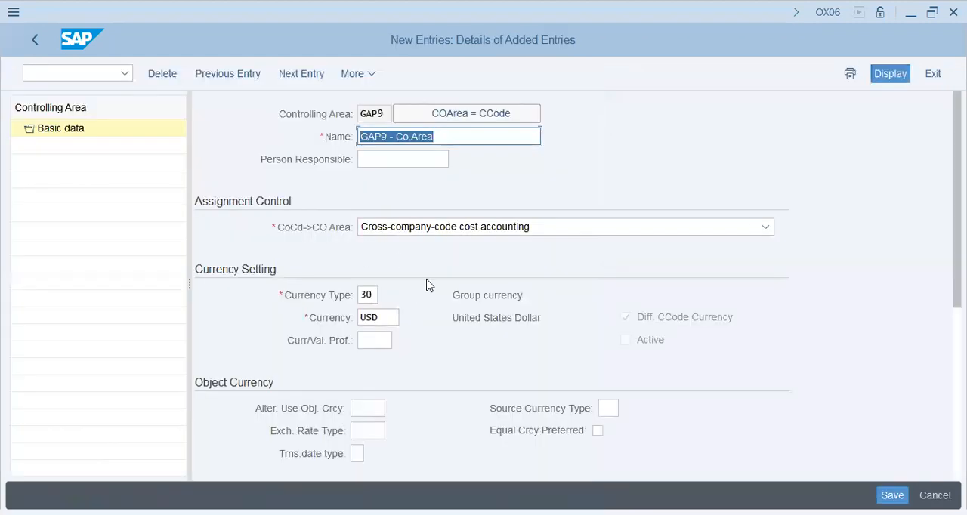
pyautogui.click(493, 318)
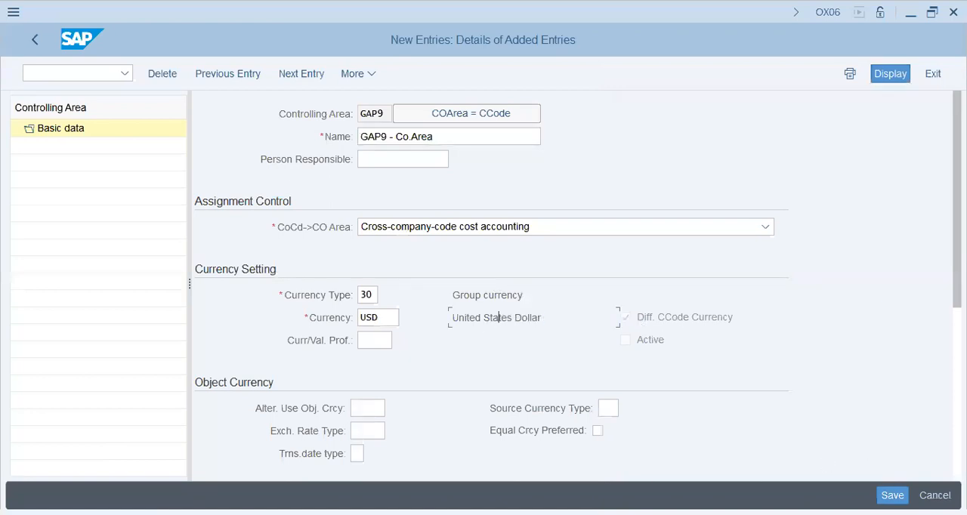
pyautogui.click(93, 73)
pyautogui.write('/NOK')
pyautogui.press('BackSpace')
pyautogui.press('BackSpace')
pyautogui.press('BackSpace')
pyautogui.press('BackSpace')
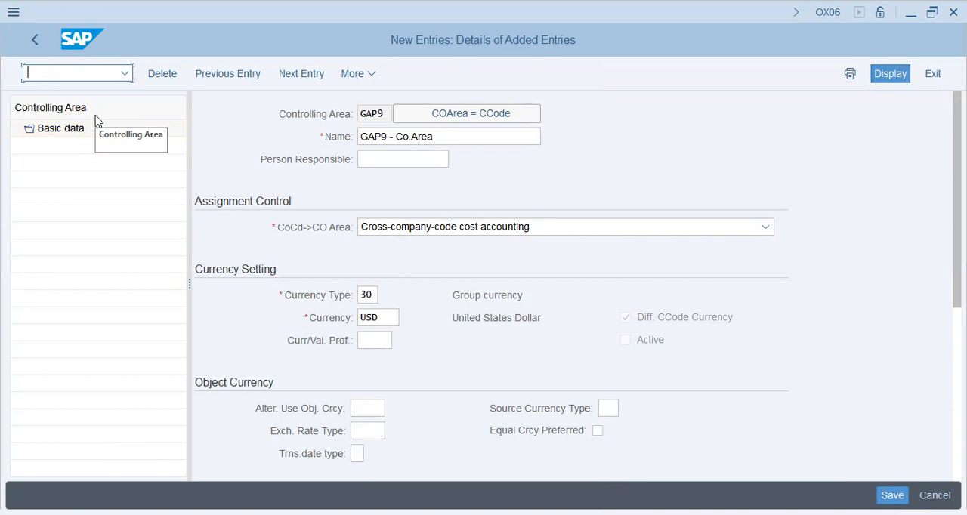
pyautogui.hotkey('alt', 'Tab')
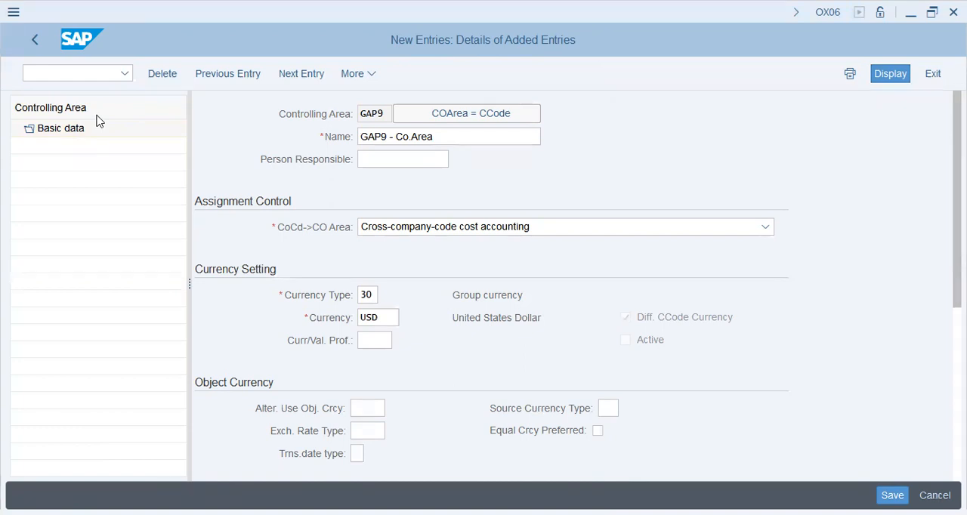
# Go to controlling area maintenance with transaction OKKP and close the message list
pyautogui.click(97, 74)
pyautogui.write('/NOKKP')
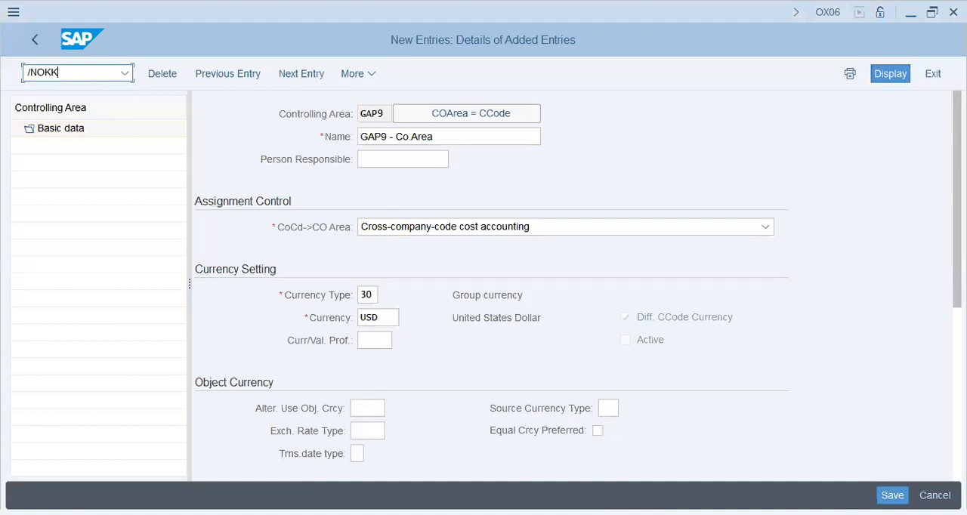
pyautogui.press('Return')
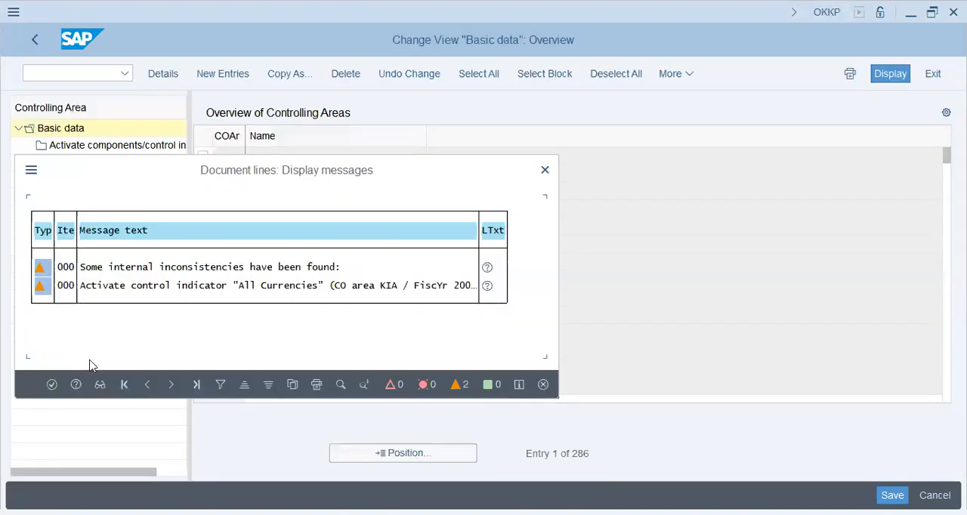
pyautogui.click(53, 385)
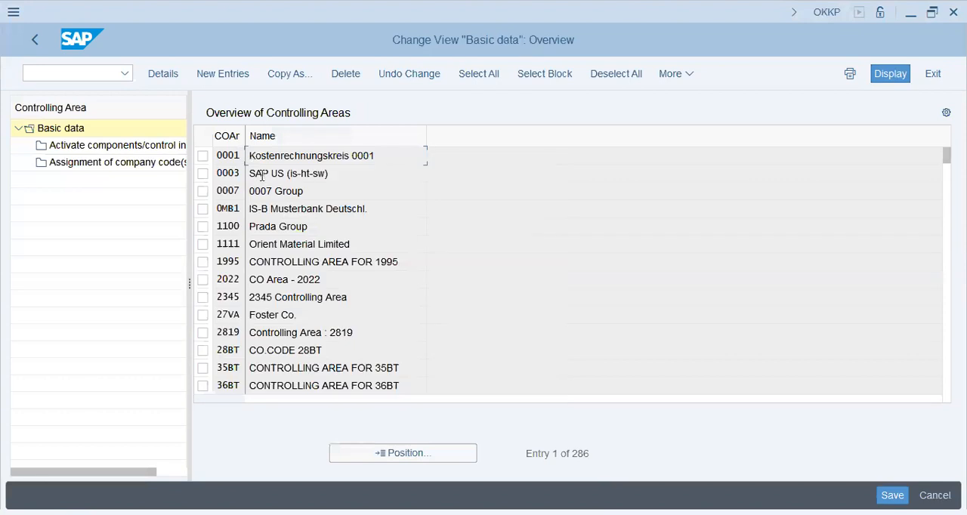
# Find controlling area GAP9 in the overview and open its basic data details
pyautogui.click(371, 455)
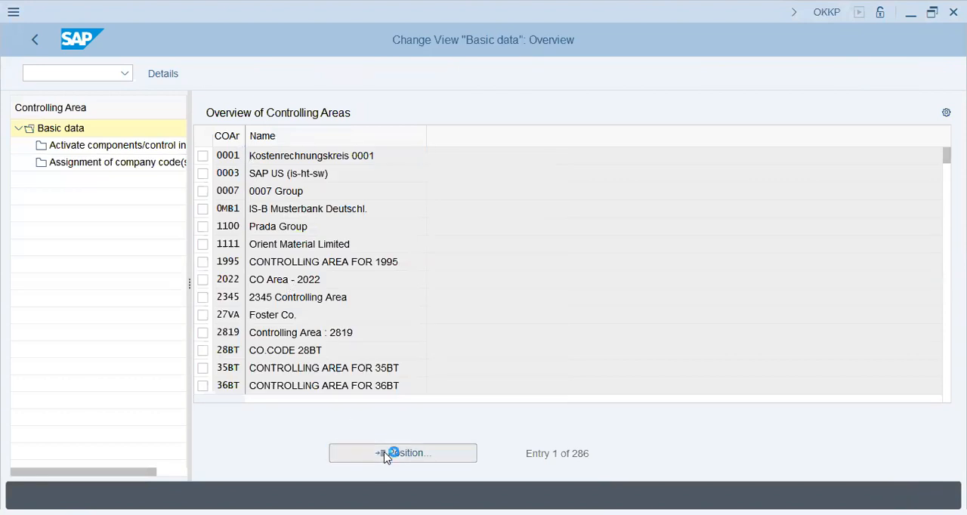
pyautogui.write('GAP9')
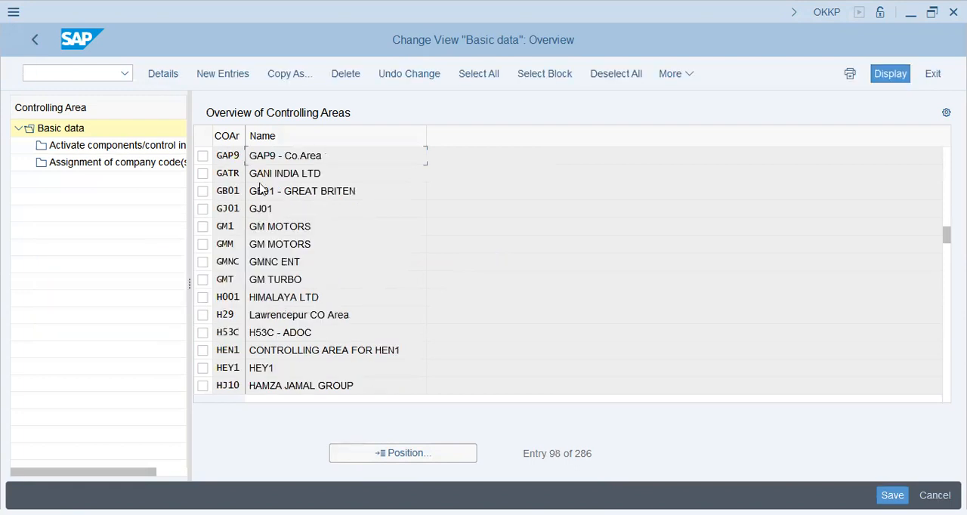
pyautogui.doubleClick(276, 153)
# Set the cost center standard hierarchy of controlling area GAP9 to STD_HIER and agree to create it
pyautogui.click(374, 340)
pyautogui.click(377, 321)
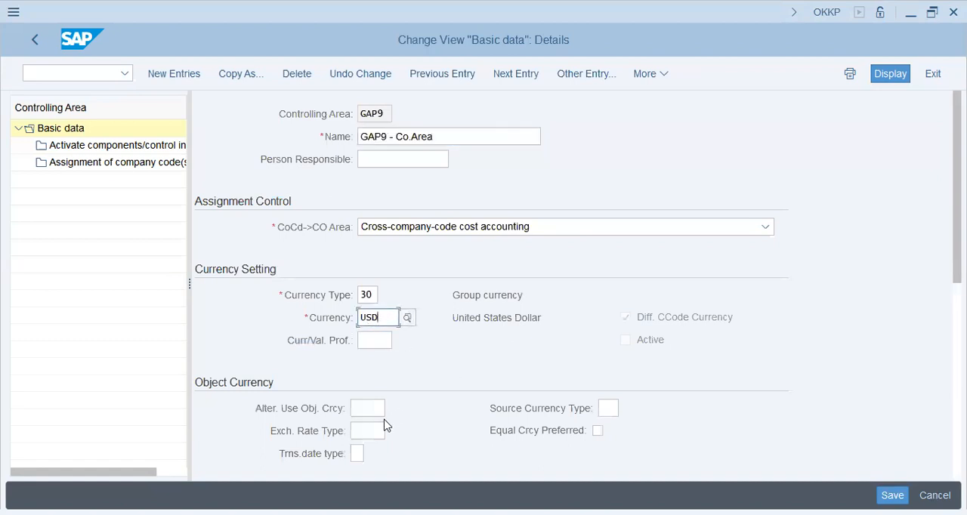
pyautogui.click(368, 409)
pyautogui.scroll(-3, 470, 413)
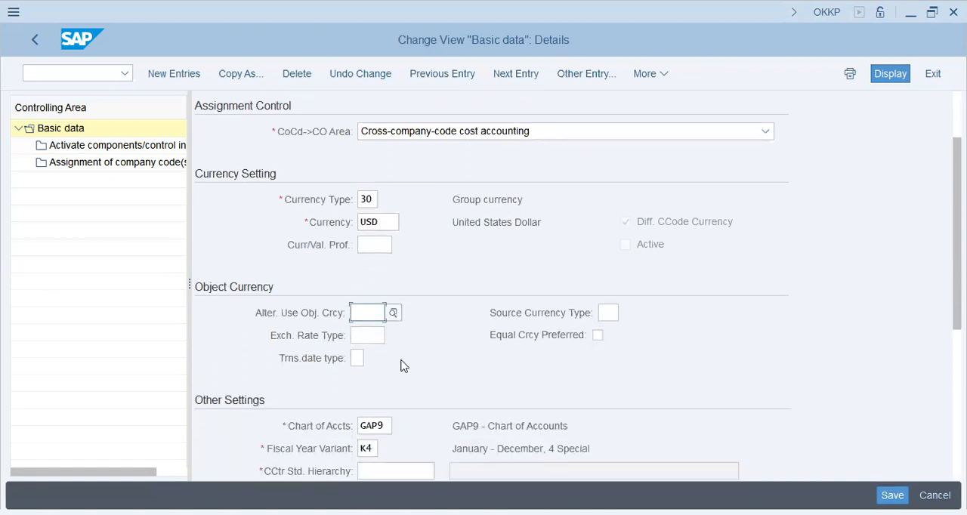
pyautogui.click(376, 335)
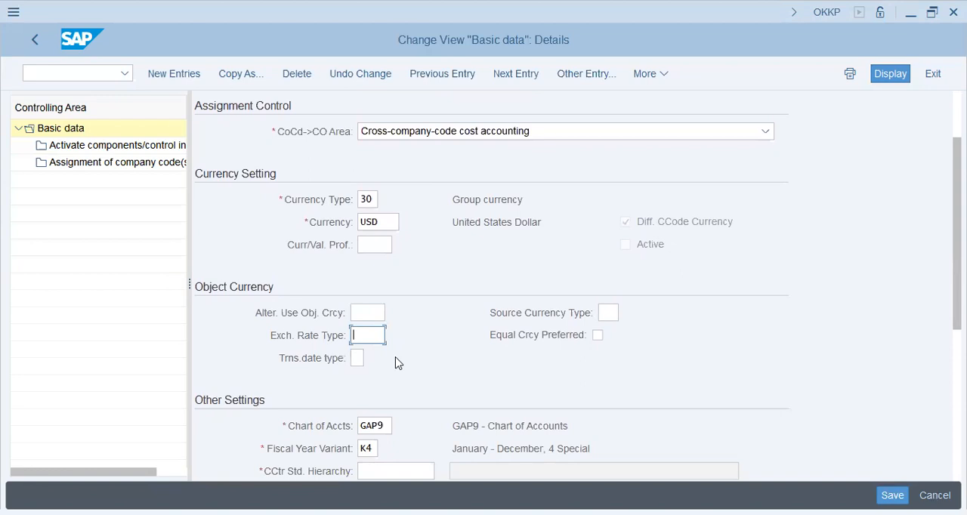
pyautogui.click(396, 354)
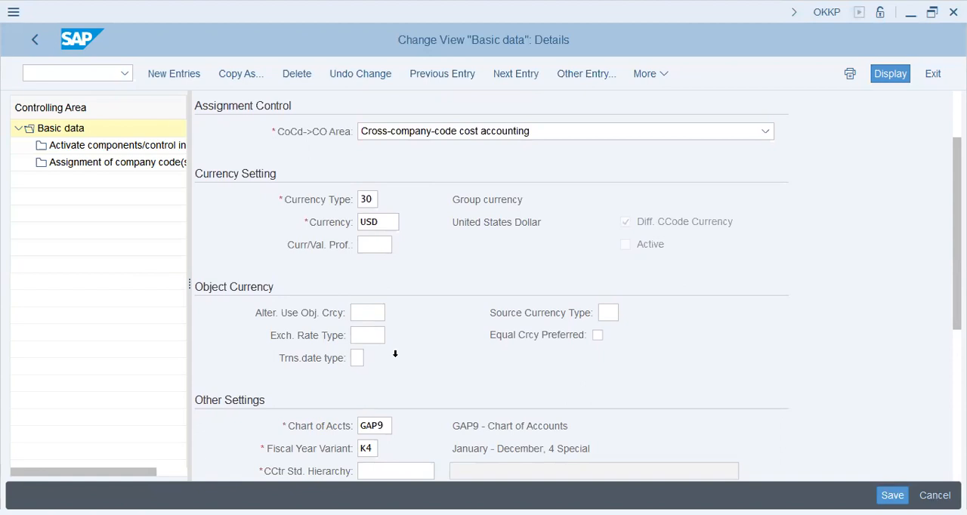
pyautogui.click(395, 355)
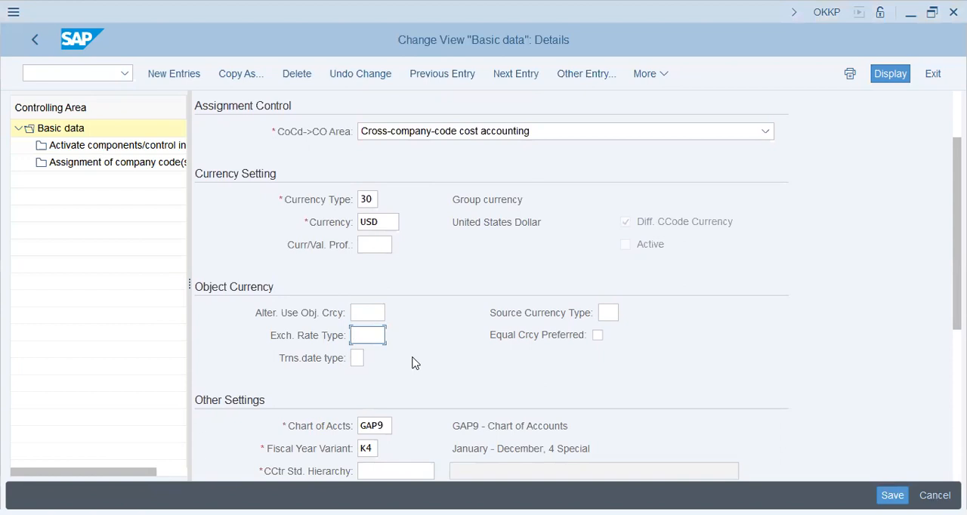
pyautogui.scroll(-2, 412, 362)
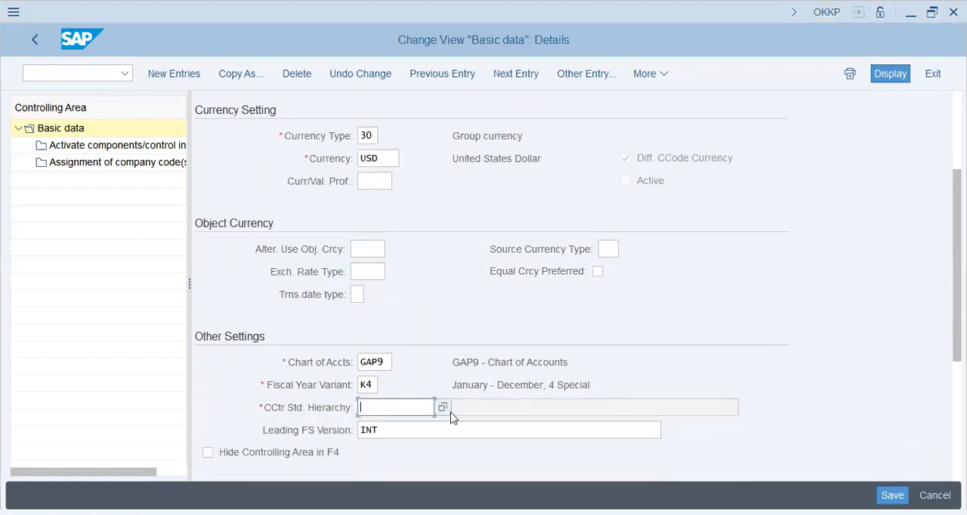
pyautogui.write('std_hier')
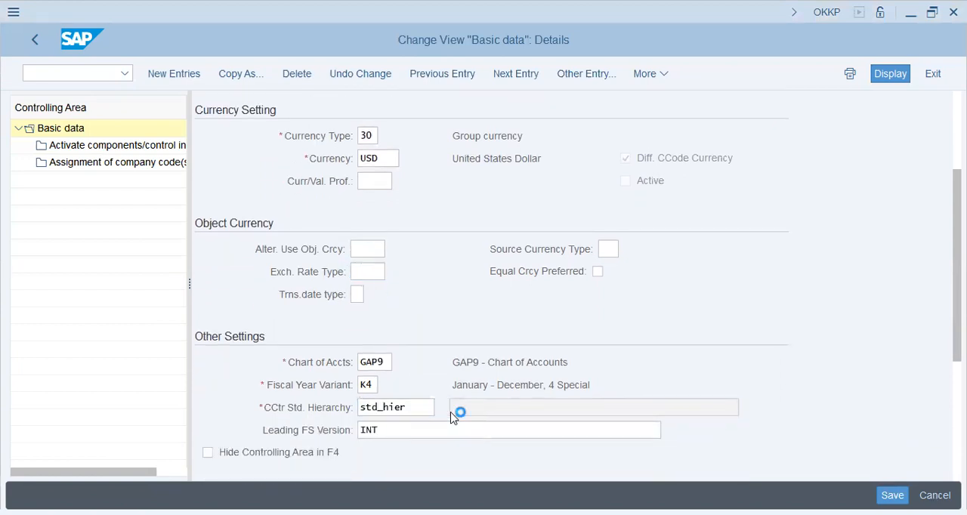
pyautogui.press('Return')
pyautogui.click(280, 417)
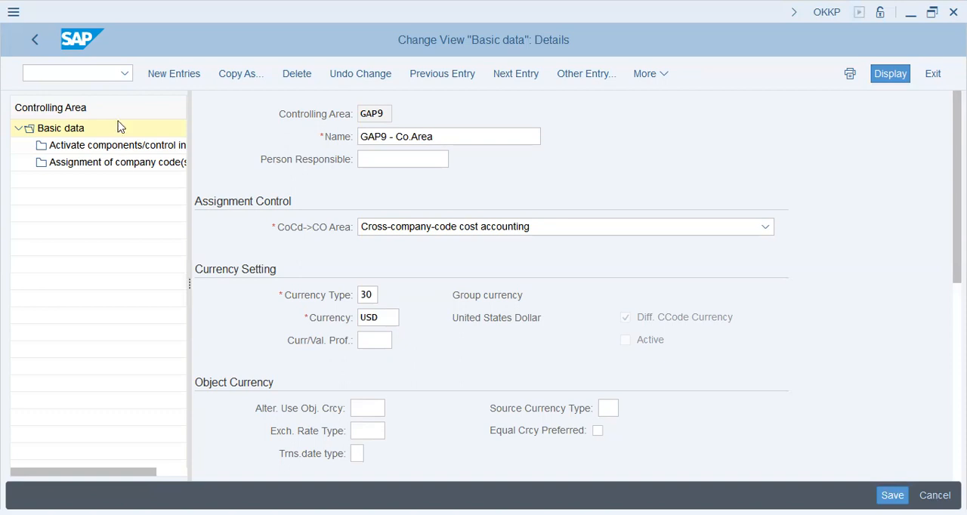
# Add a components and control indicators entry for fiscal year 2024, confirming the creation of the standard hierarchy
pyautogui.doubleClick(119, 151)
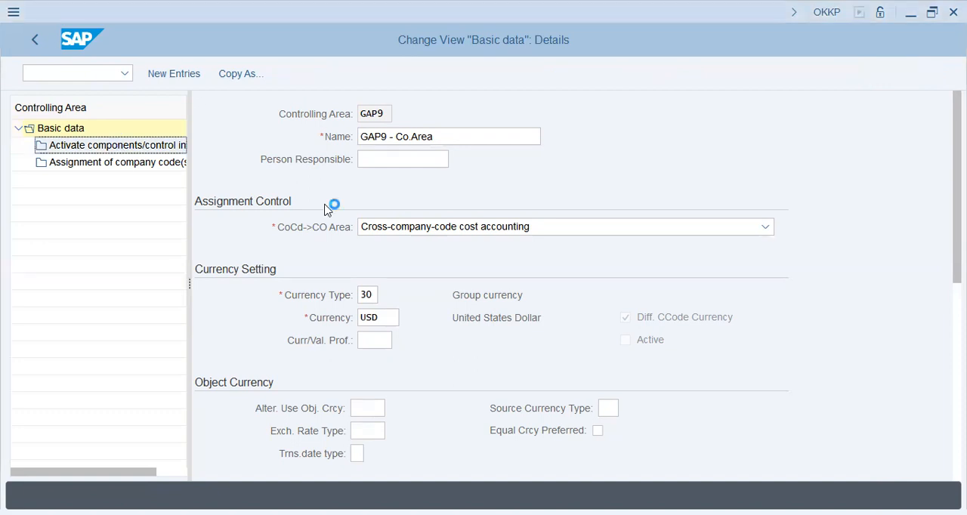
pyautogui.click(292, 420)
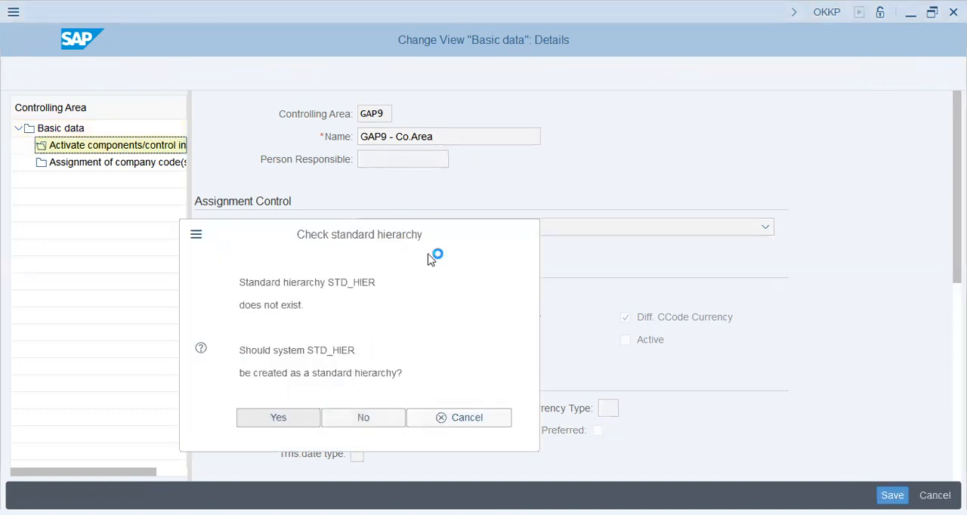
pyautogui.click(221, 79)
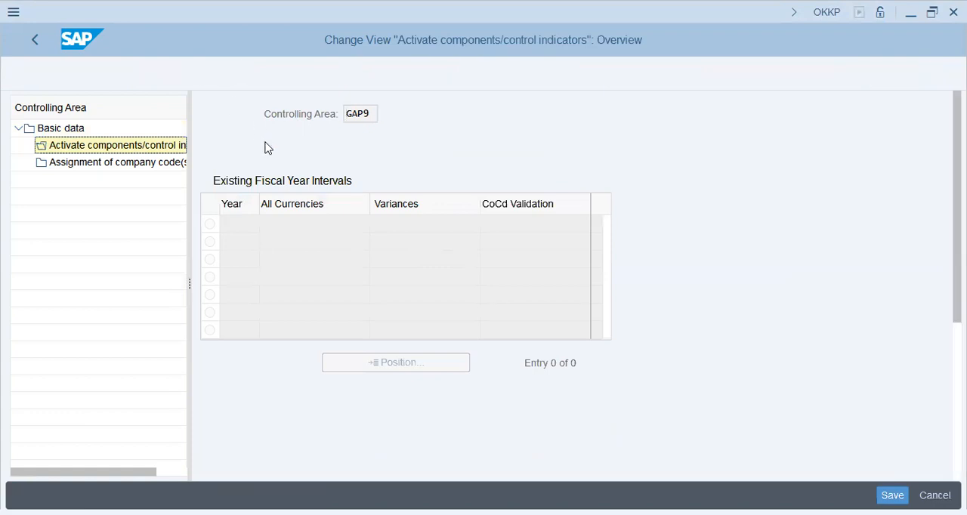
pyautogui.write('202')
pyautogui.write('3')
pyautogui.press('BackSpace')
pyautogui.write('4')
pyautogui.press('Tab')
# Set Cost Centers and Order Management to Component active and enable AA: Activity Type
pyautogui.click(445, 212)
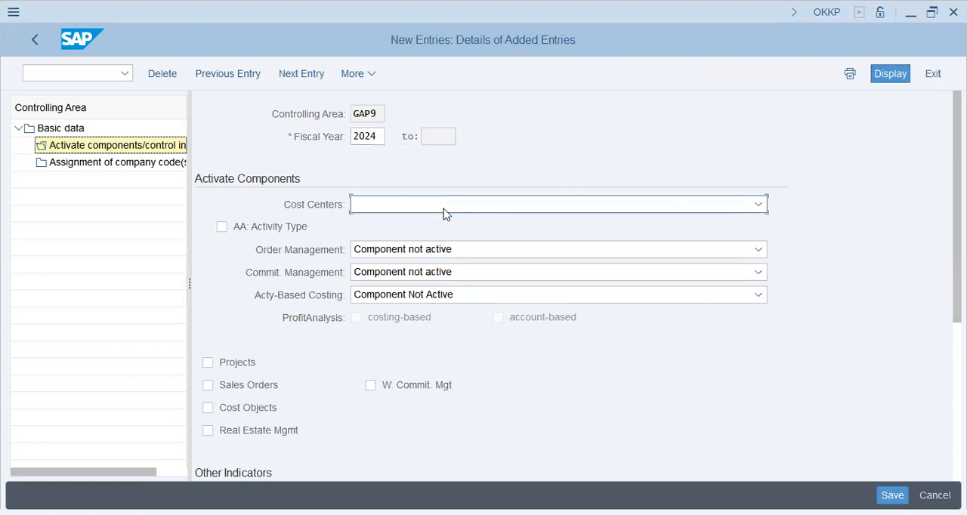
pyautogui.click(425, 248)
pyautogui.click(257, 228)
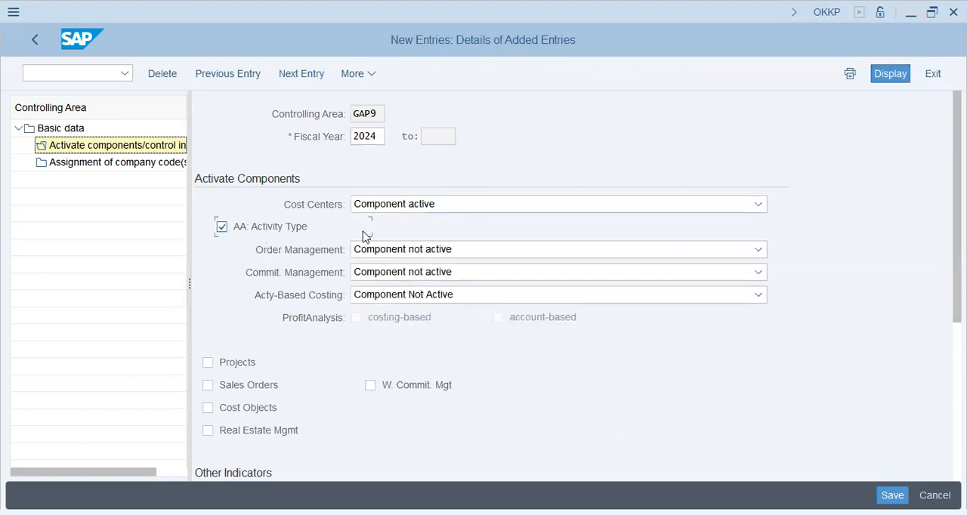
pyautogui.click(432, 252)
pyautogui.click(418, 293)
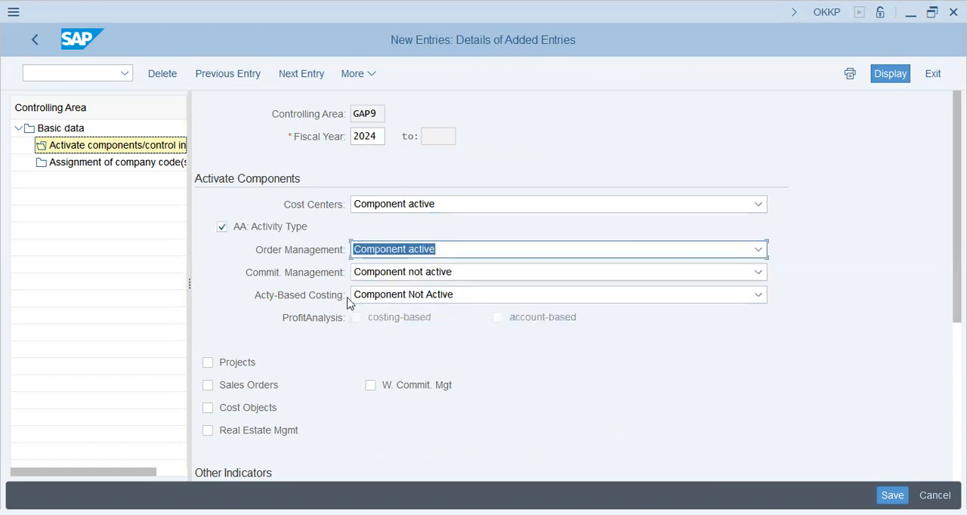
# Activate the Projects, Sales Orders and Cost Objects components and the Variances indicator
pyautogui.click(243, 365)
pyautogui.click(243, 386)
pyautogui.click(244, 408)
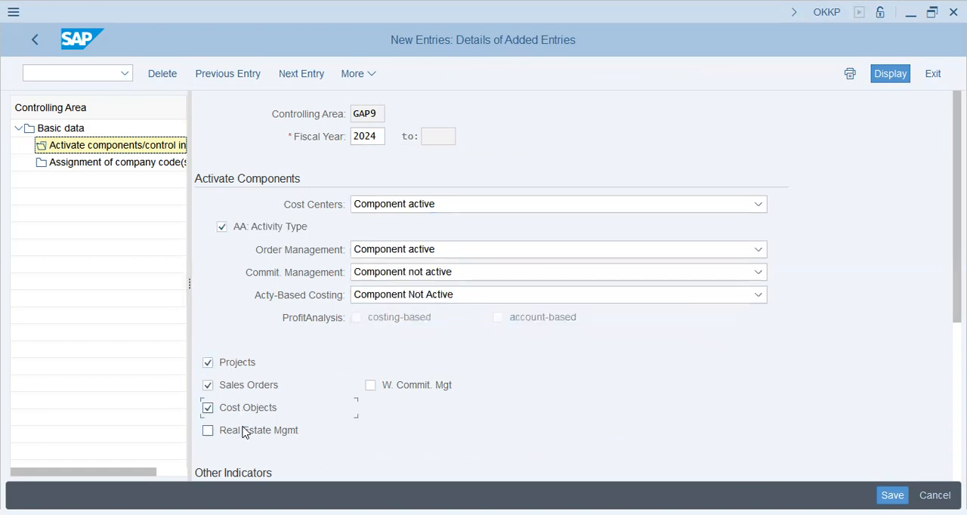
pyautogui.scroll(-1, 463, 350)
pyautogui.scroll(-5, 461, 350)
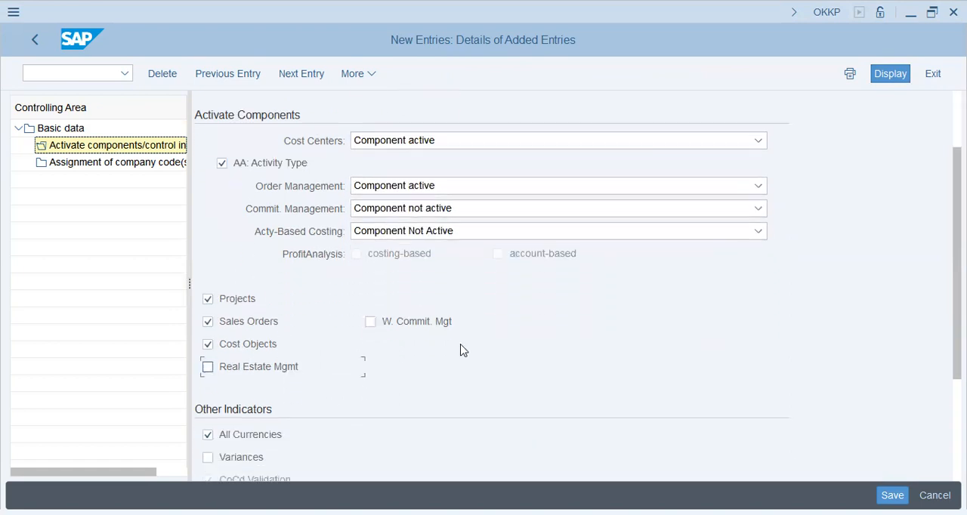
pyautogui.click(251, 352)
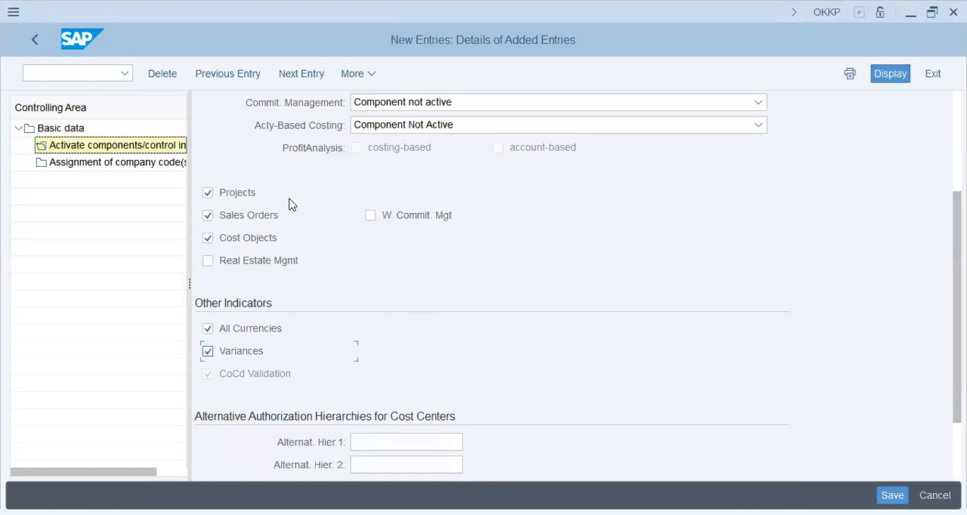
# Assign company code GAP9 to the controlling area as a new entry
pyautogui.click(168, 162)
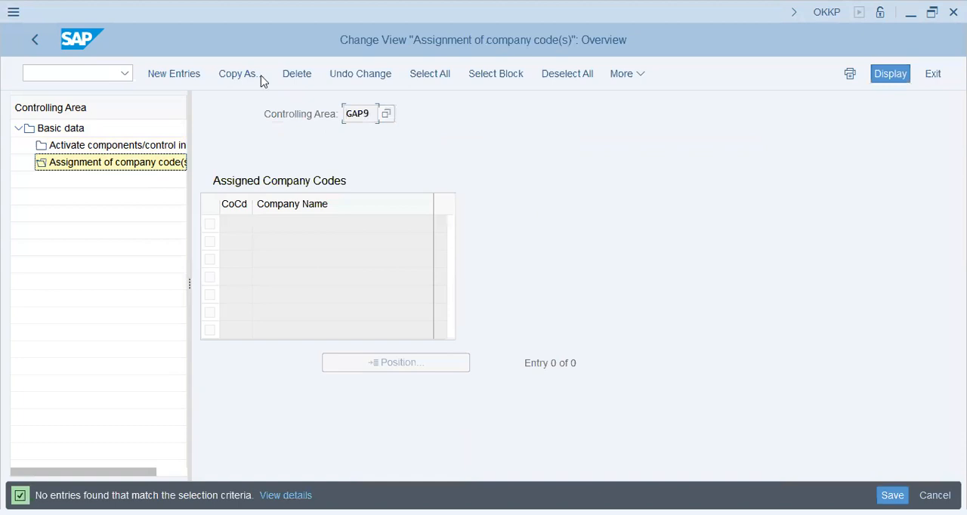
pyautogui.click(195, 74)
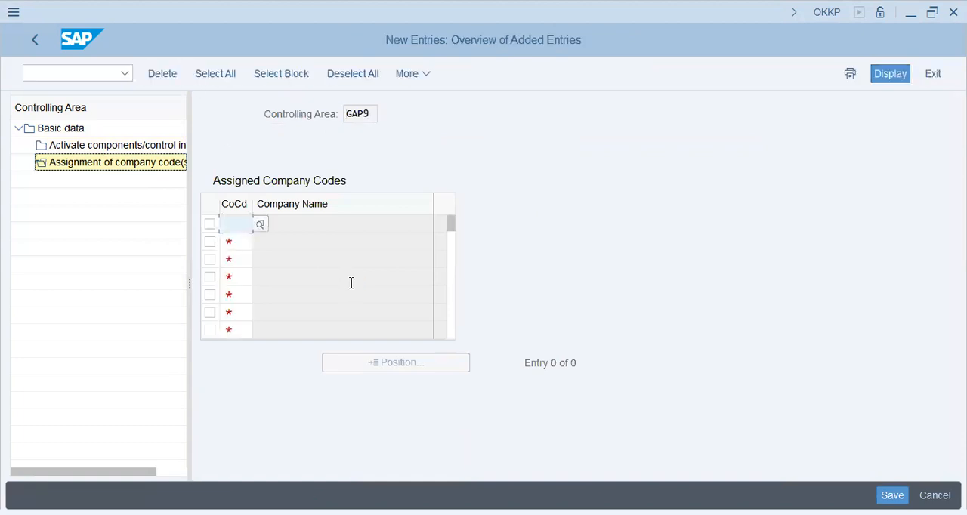
pyautogui.write('gap9')
pyautogui.press('Return')
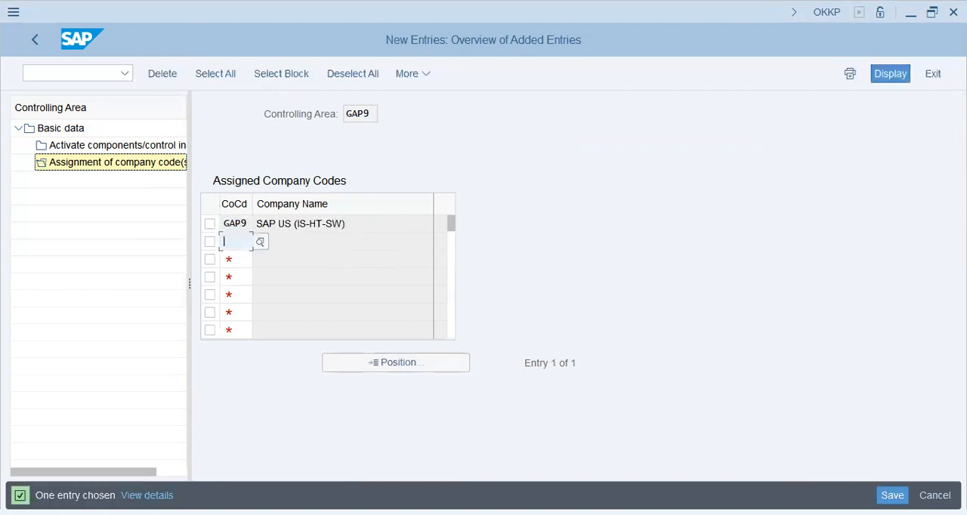
# Save the controlling area settings, confirm the customizing request and close the message lists
pyautogui.hotkey('ctrl', 's')
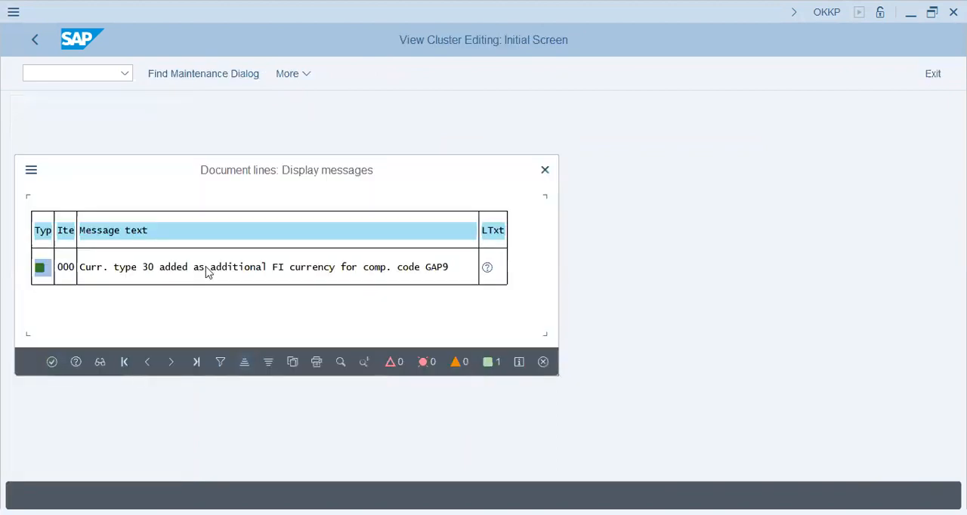
pyautogui.click(148, 267)
pyautogui.click(288, 276)
pyautogui.click(315, 276)
pyautogui.click(438, 272)
pyautogui.click(321, 330)
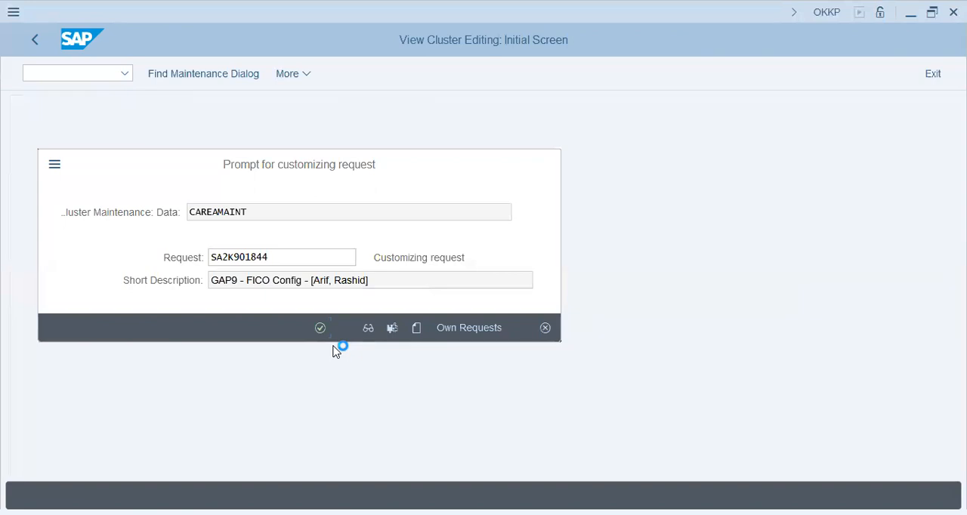
pyautogui.press('Return')
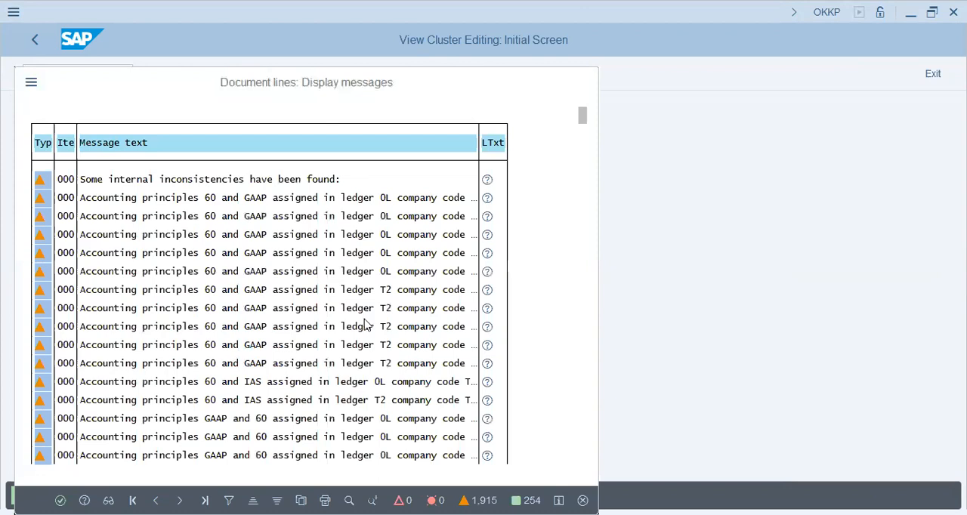
pyautogui.press('Return')
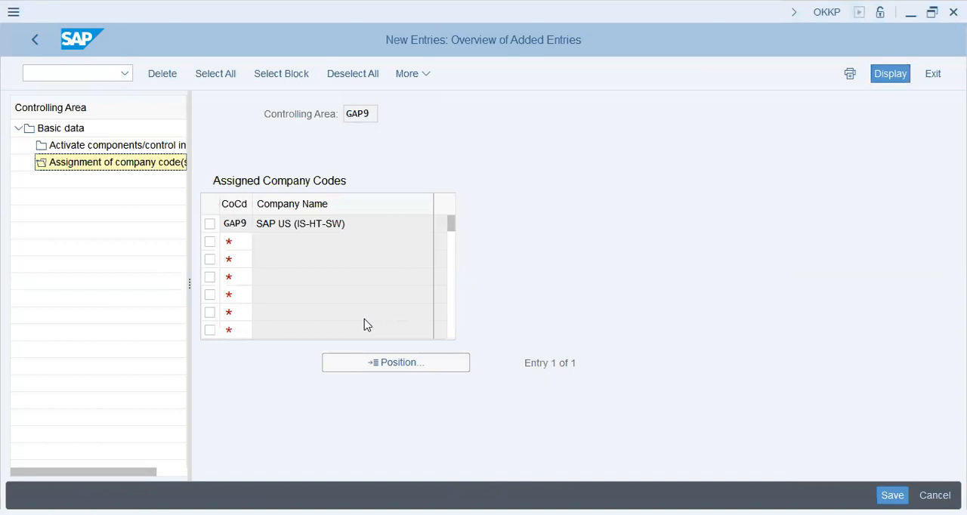
# Open the SAP Reference IMG through transaction SPRO and expand its Financial Accounting node
pyautogui.click(79, 74)
pyautogui.write('/nspro')
pyautogui.press('Return')
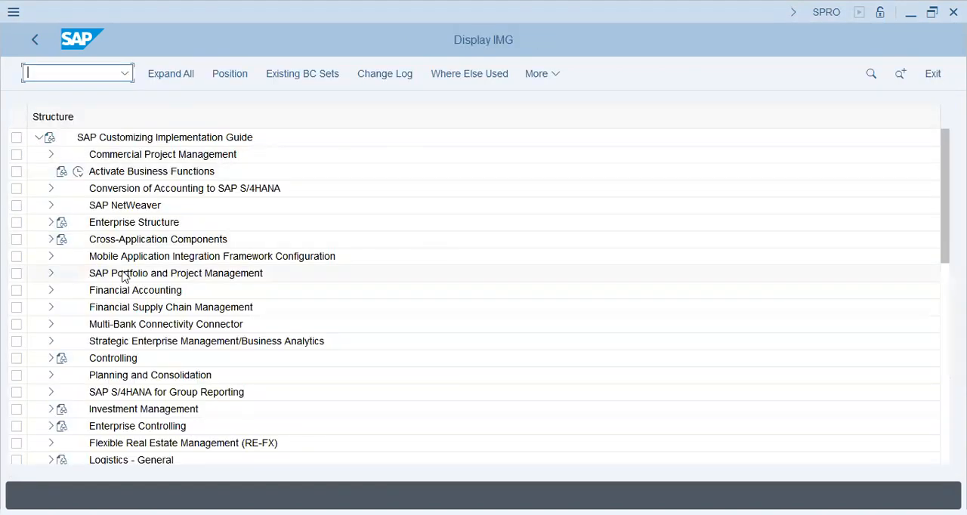
pyautogui.click(124, 274)
pyautogui.click(107, 292)
pyautogui.click(120, 225)
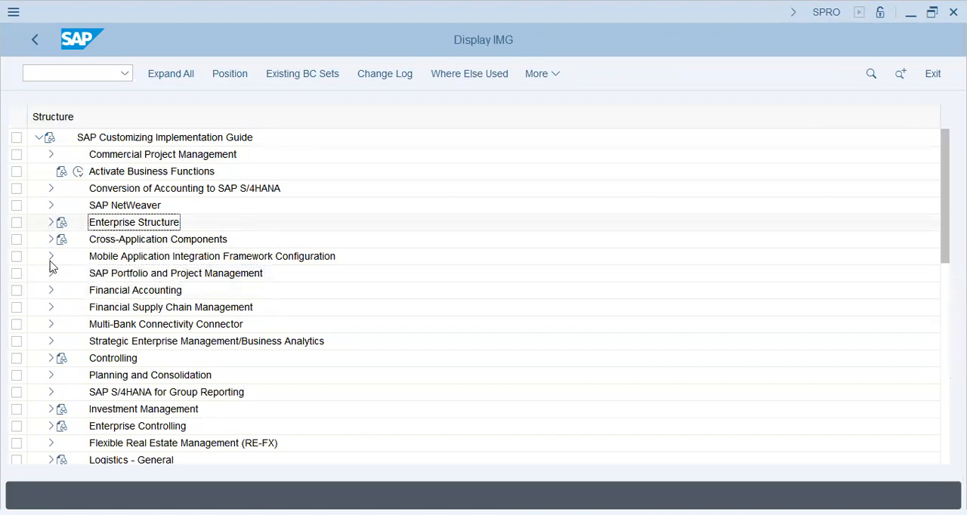
pyautogui.doubleClick(147, 291)
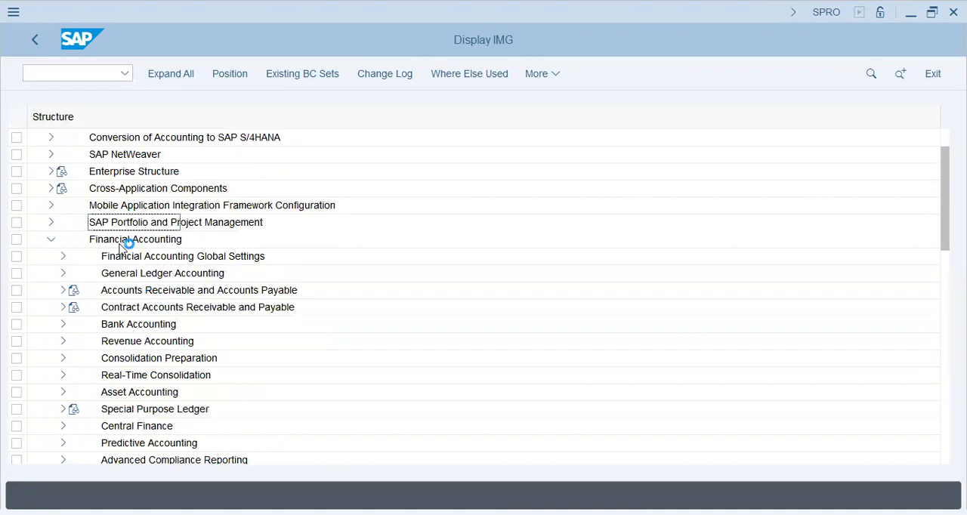
# Open Define Settings for Ledgers and Currency Types under Financial Accounting Global Settings, Ledgers, Ledger and dismiss the consistency check messages
pyautogui.click(64, 257)
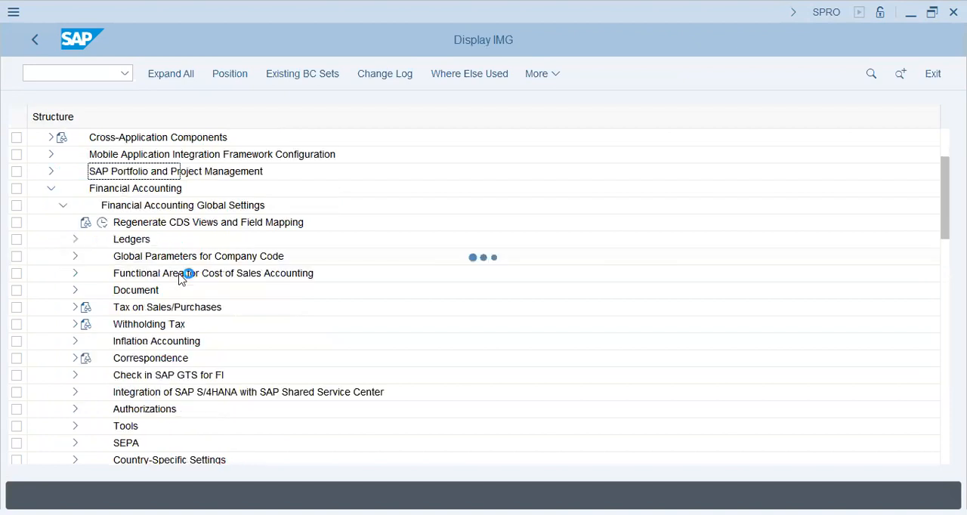
pyautogui.click(73, 240)
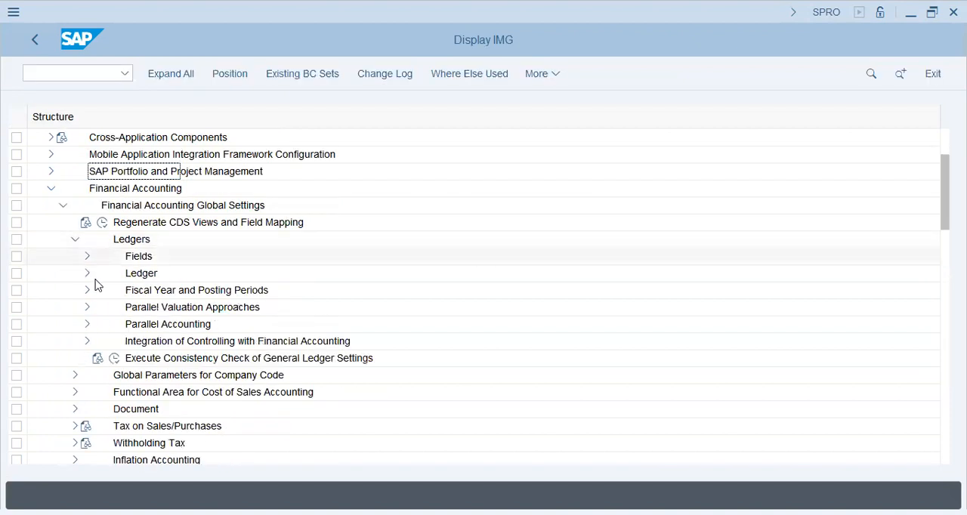
pyautogui.click(87, 273)
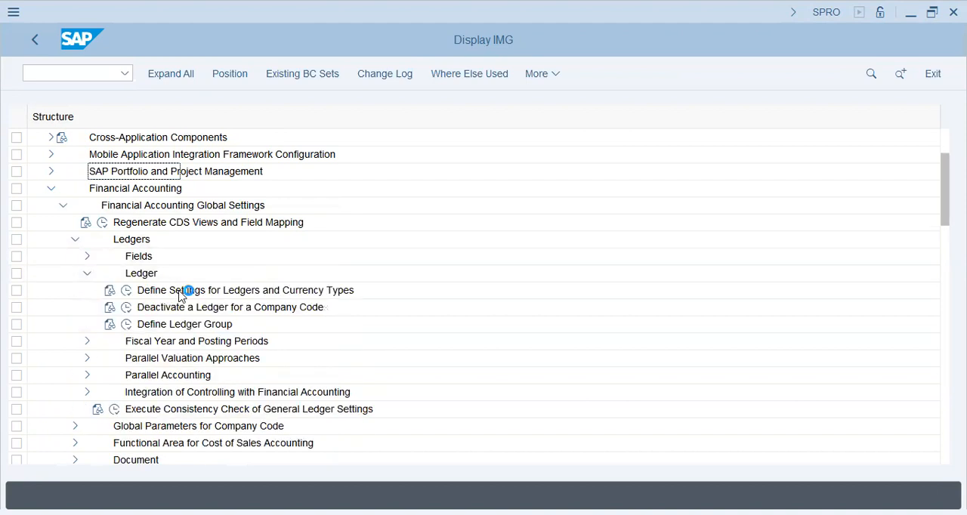
pyautogui.click(126, 291)
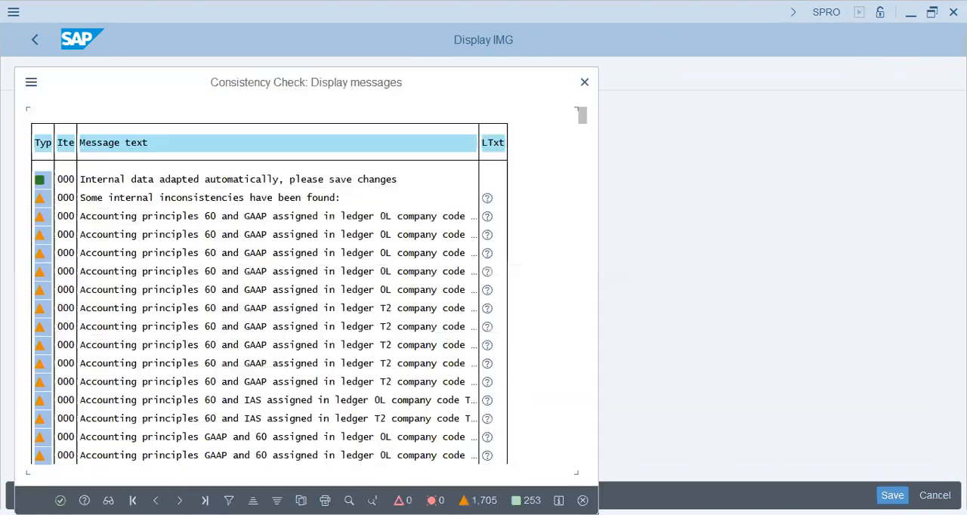
pyautogui.press('Return')
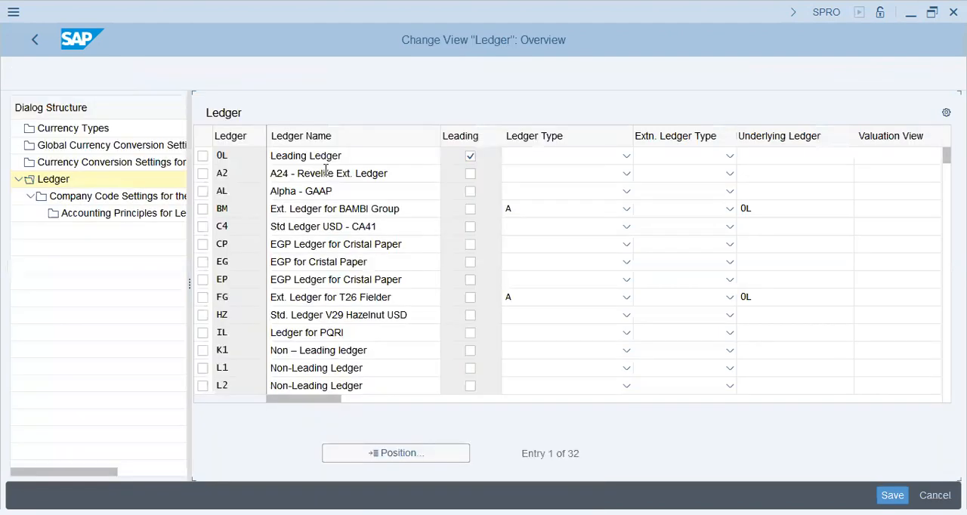
# Open the detailed company code settings of leading ledger 0L for company code GAP9, dismissing the consistency check messages
pyautogui.click(203, 158)
pyautogui.click(96, 198)
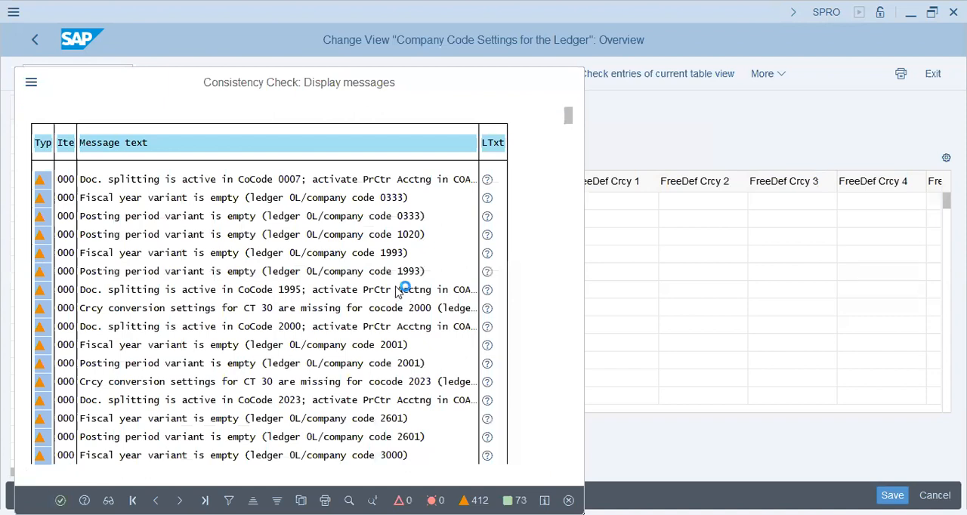
pyautogui.press('Return')
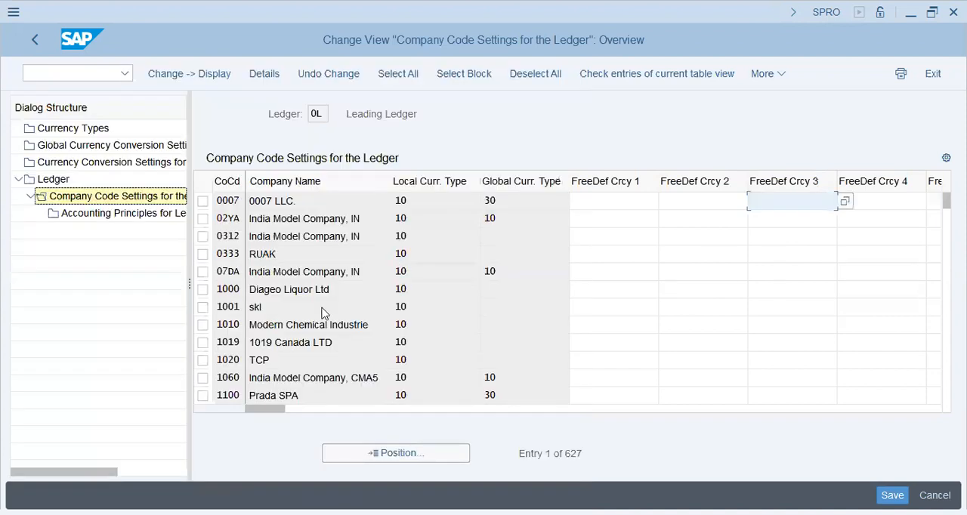
pyautogui.click(367, 456)
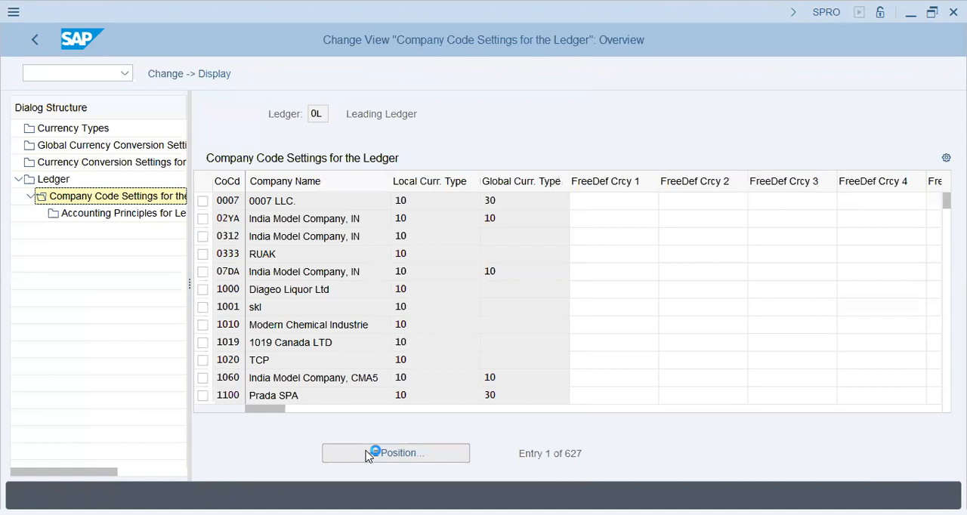
pyautogui.write('gap9')
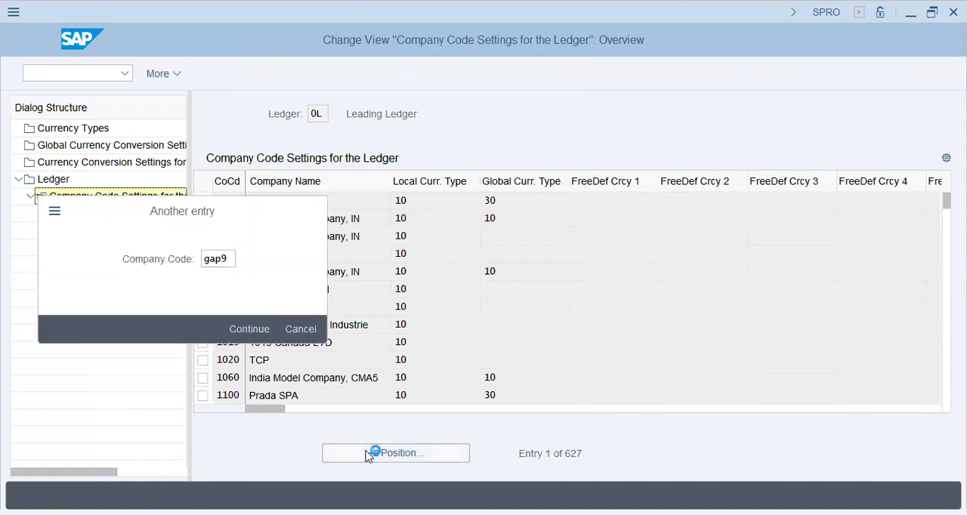
pyautogui.press('Return')
pyautogui.click(513, 198)
pyautogui.click(716, 199)
pyautogui.click(338, 200)
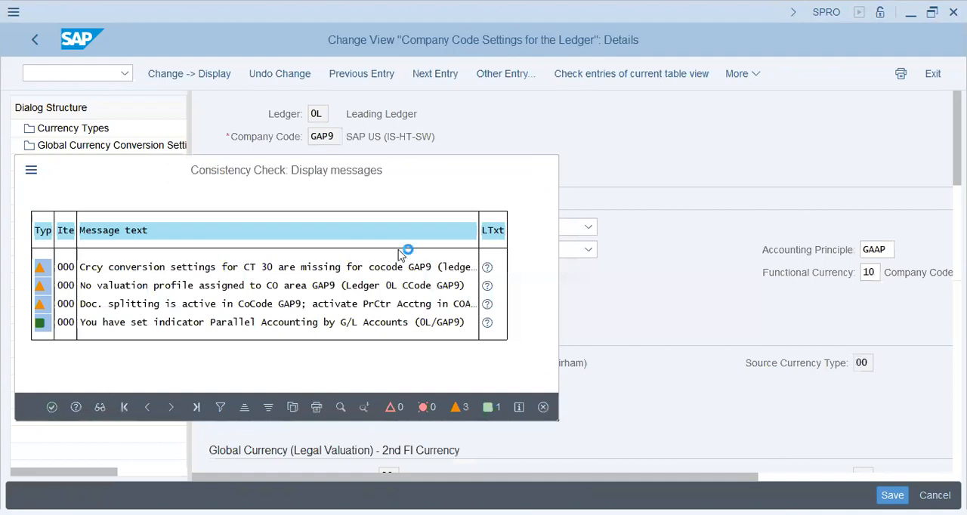
pyautogui.press('Return')
# Examine GAP9's local, global and two freely defined currency types, comparing legal valuation with group valuation
pyautogui.scroll(-3, 459, 339)
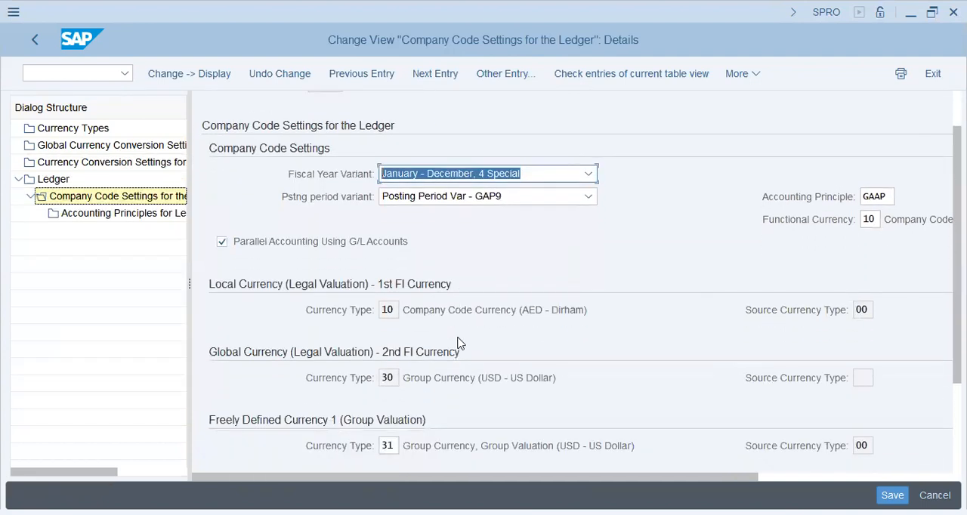
pyautogui.click(452, 262)
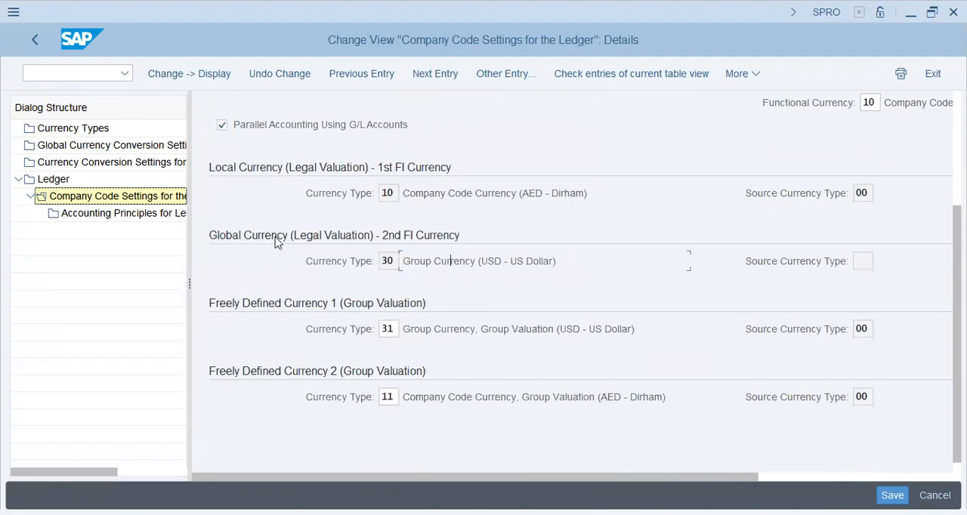
pyautogui.click(394, 266)
pyautogui.moveTo(455, 258); pyautogui.dragTo(745, 293)
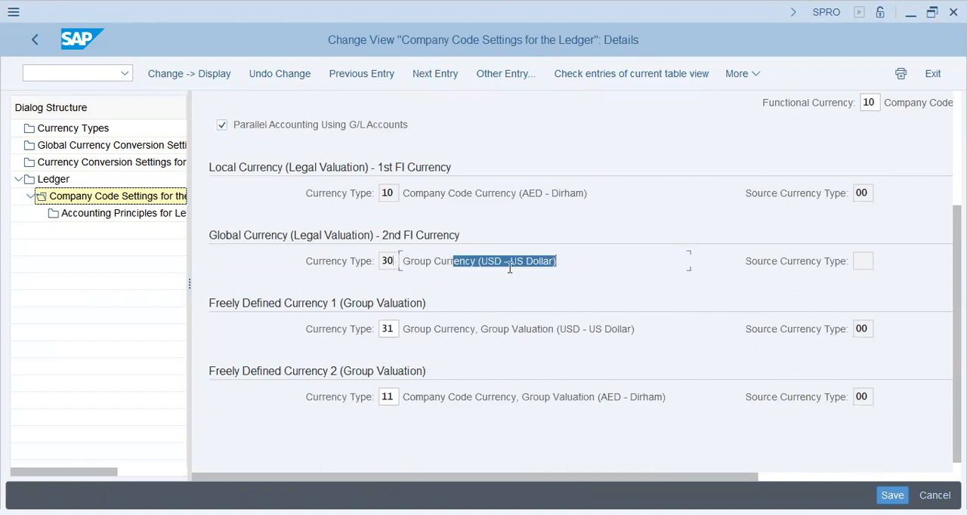
pyautogui.moveTo(521, 192); pyautogui.dragTo(594, 194)
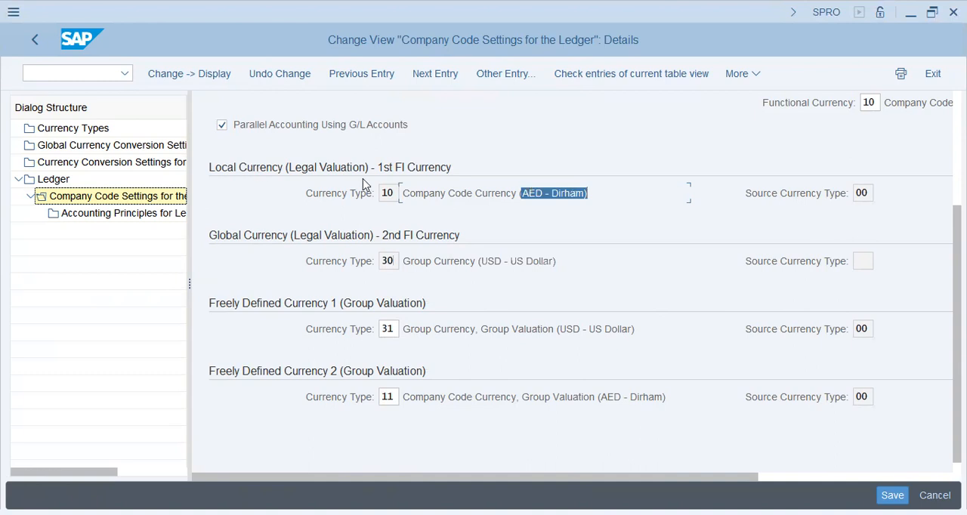
pyautogui.click(329, 196)
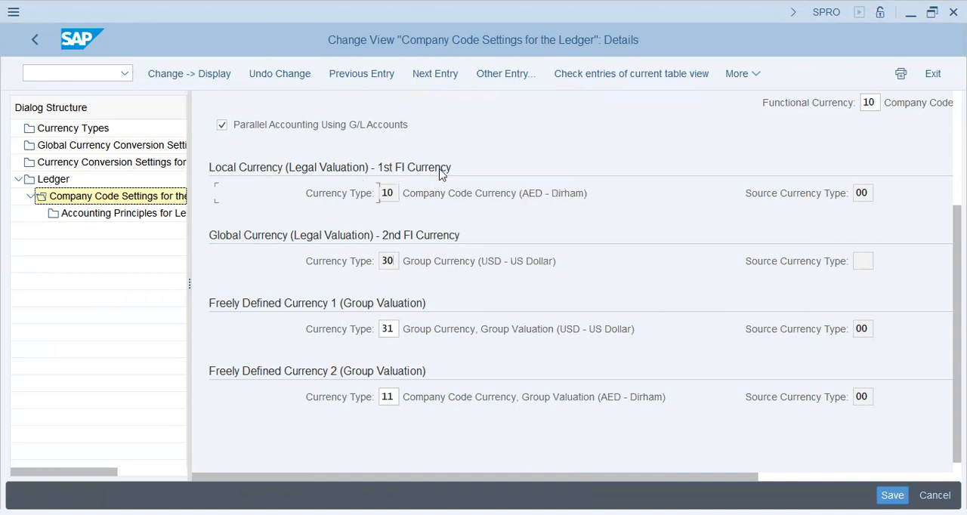
pyautogui.moveTo(525, 198); pyautogui.dragTo(649, 197)
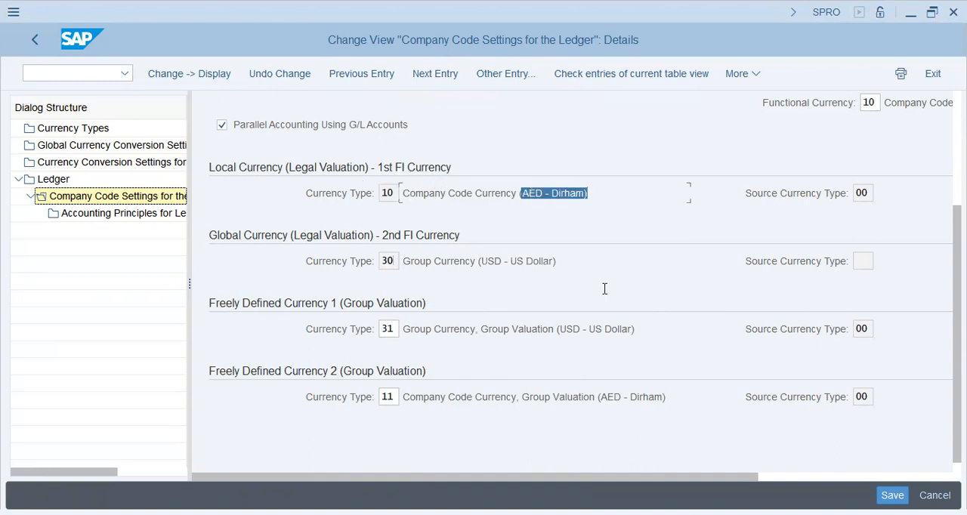
pyautogui.moveTo(478, 326); pyautogui.dragTo(639, 335)
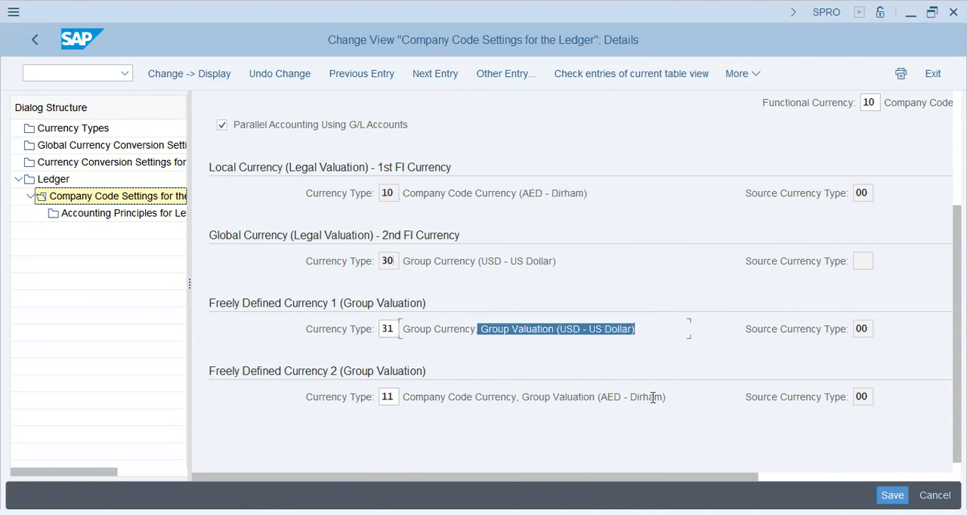
pyautogui.moveTo(545, 402); pyautogui.dragTo(664, 398)
pyautogui.moveTo(510, 325); pyautogui.dragTo(640, 368)
pyautogui.click(393, 330)
pyautogui.click(389, 401)
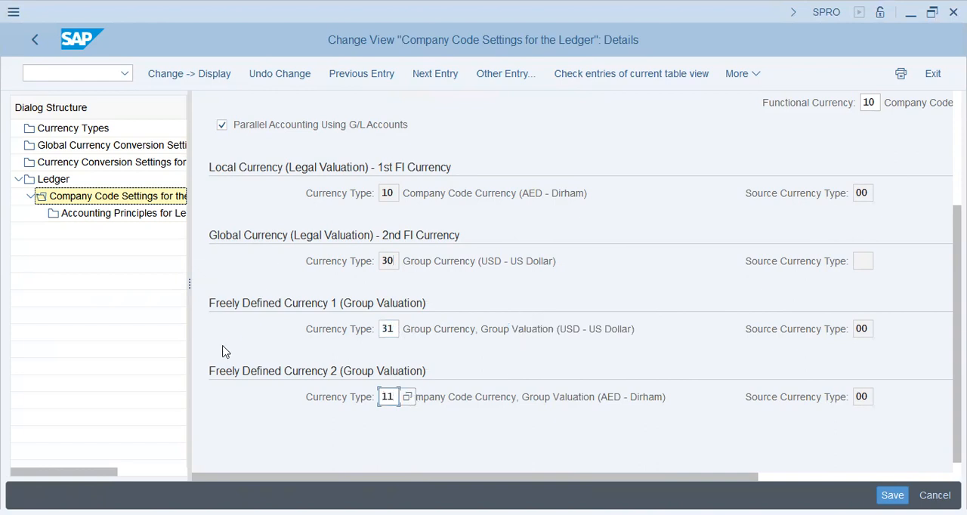
# Open the currency conversion settings for company codes, go to GAP9 and check its entries for the group valuation currency types
pyautogui.click(74, 166)
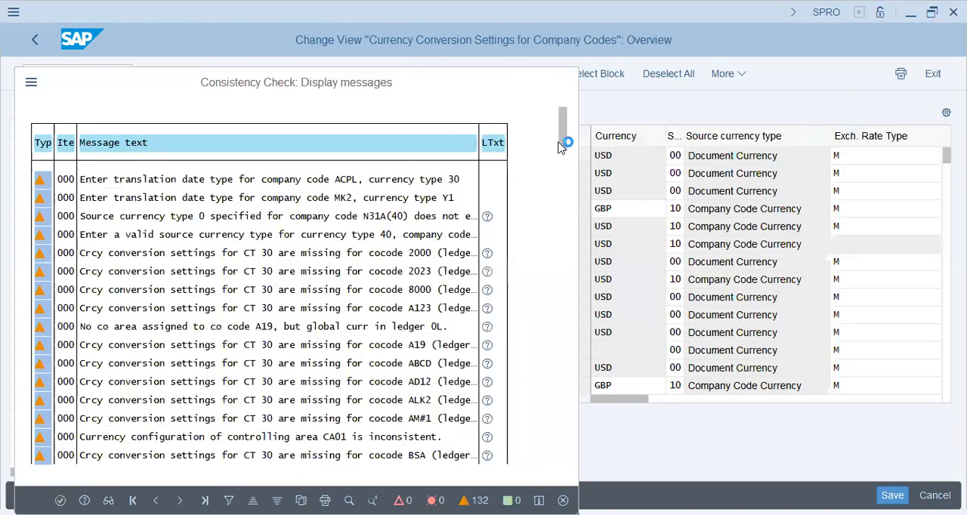
pyautogui.press('Return')
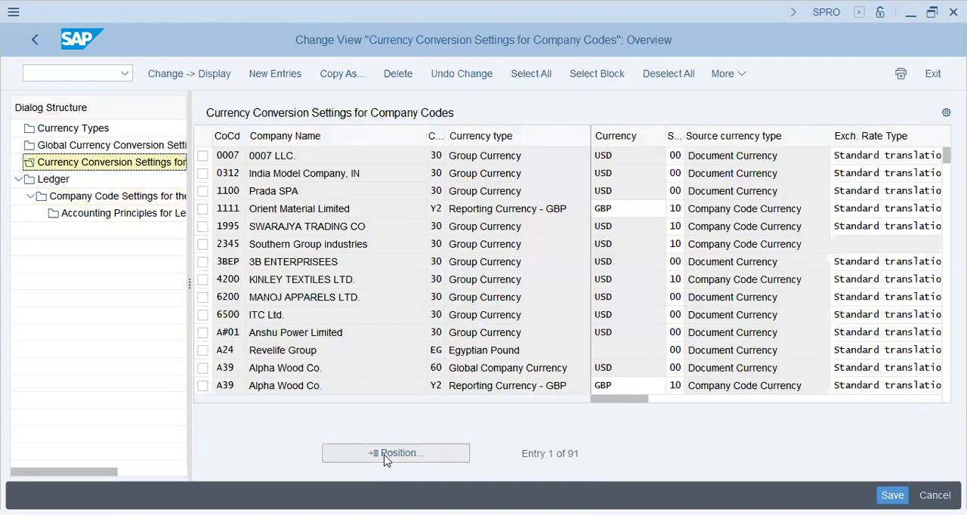
pyautogui.click(386, 456)
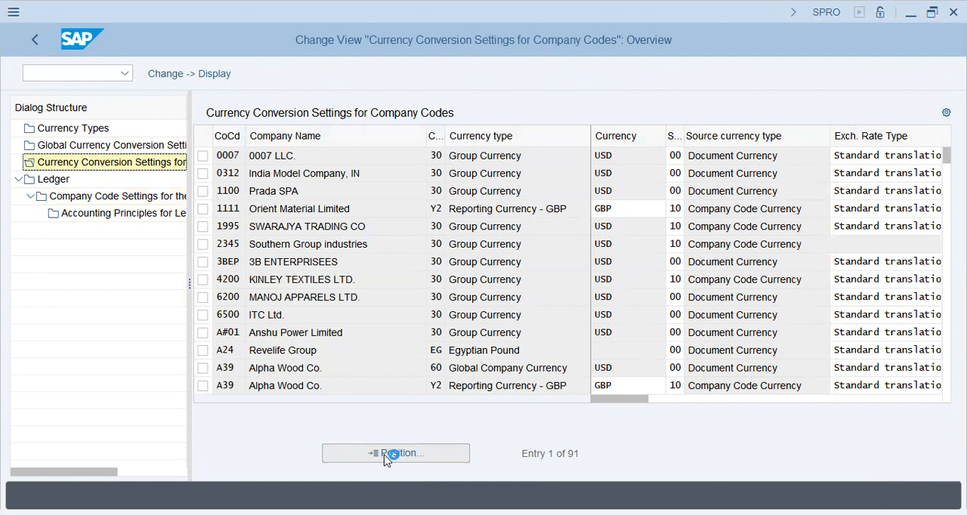
pyautogui.write('gap9')
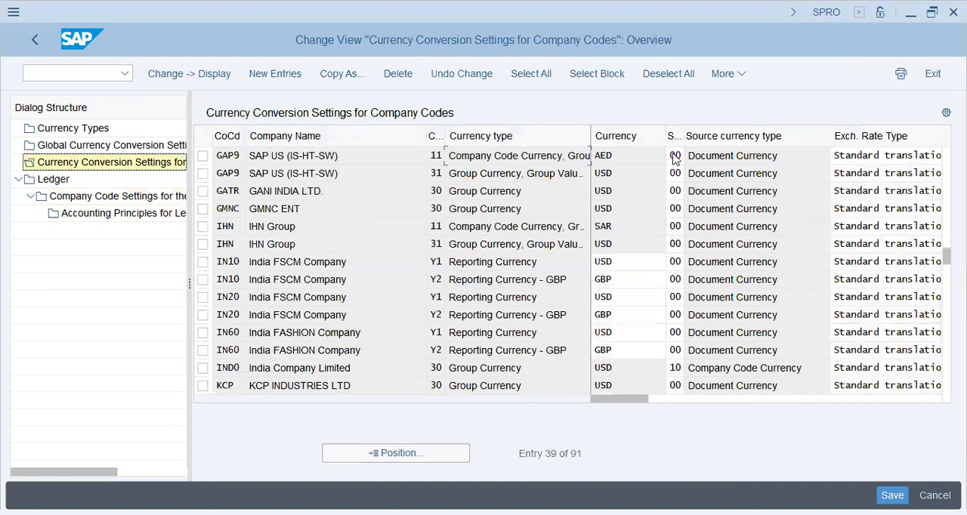
pyautogui.click(451, 176)
pyautogui.click(312, 159)
pyautogui.click(491, 157)
pyautogui.click(638, 161)
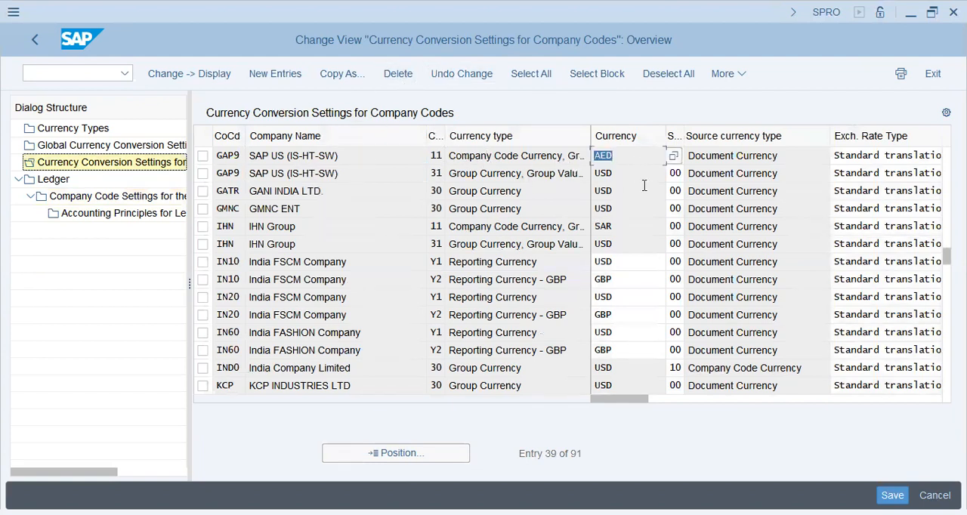
pyautogui.click(648, 189)
# Return to the implementation guide through transaction SPRO and expand the Controlling node down through General Controlling
pyautogui.click(91, 73)
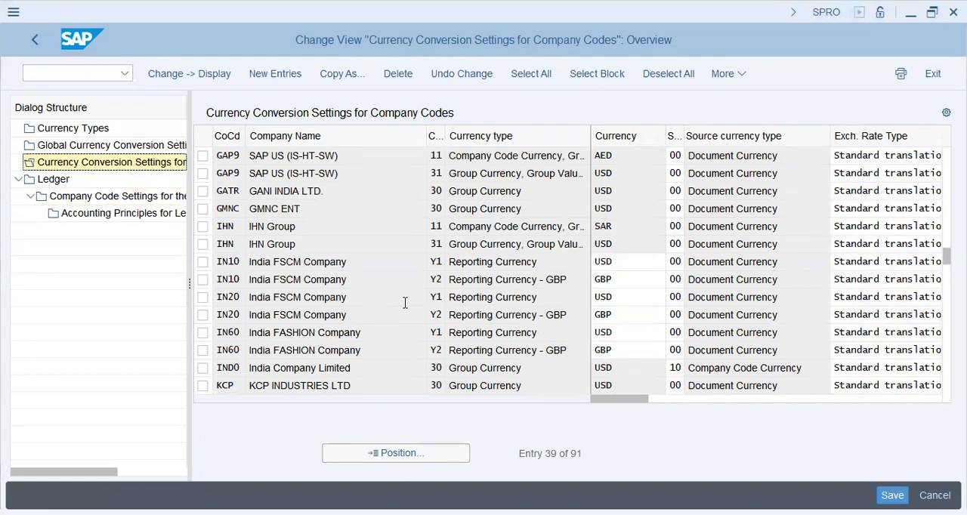
pyautogui.write('pro')
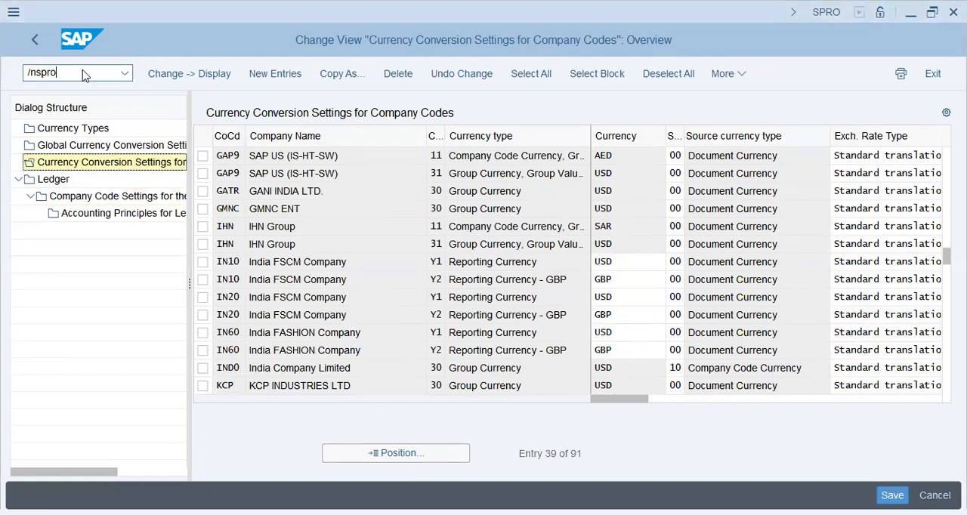
pyautogui.press('Return')
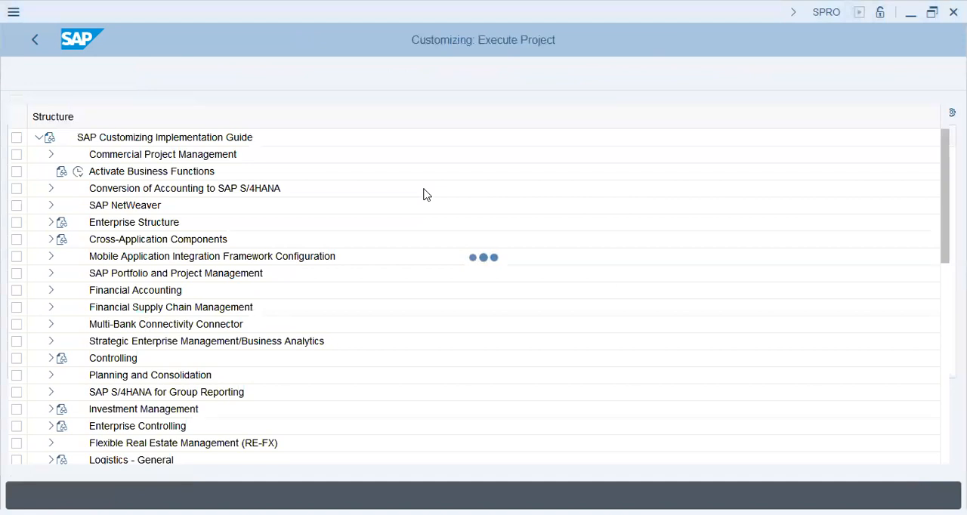
pyautogui.click(50, 358)
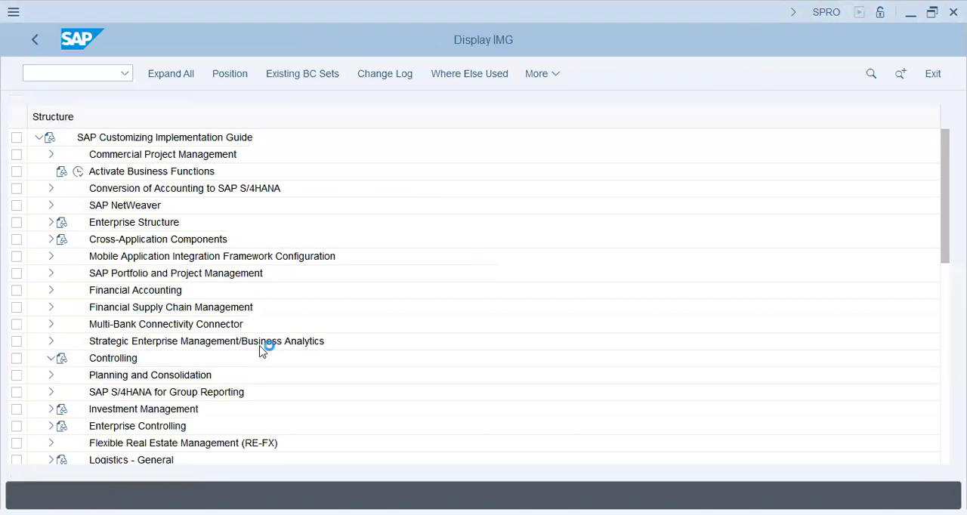
pyautogui.click(62, 341)
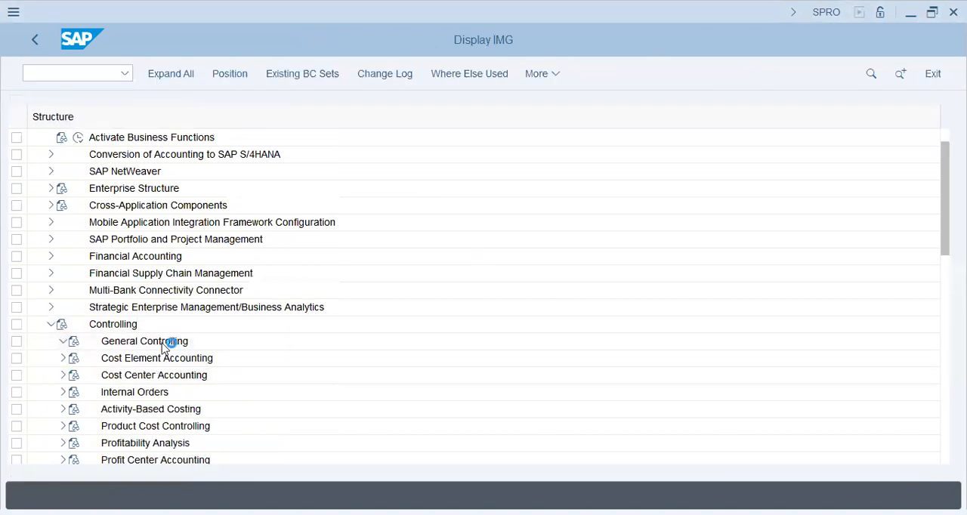
pyautogui.click(75, 239)
pyautogui.click(151, 259)
pyautogui.click(156, 292)
pyautogui.click(115, 257)
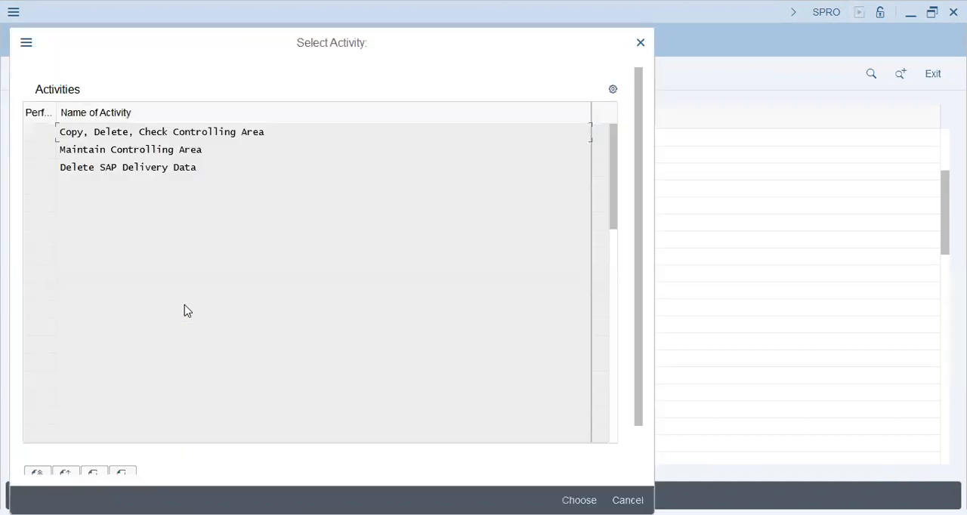
pyautogui.press('Escape')
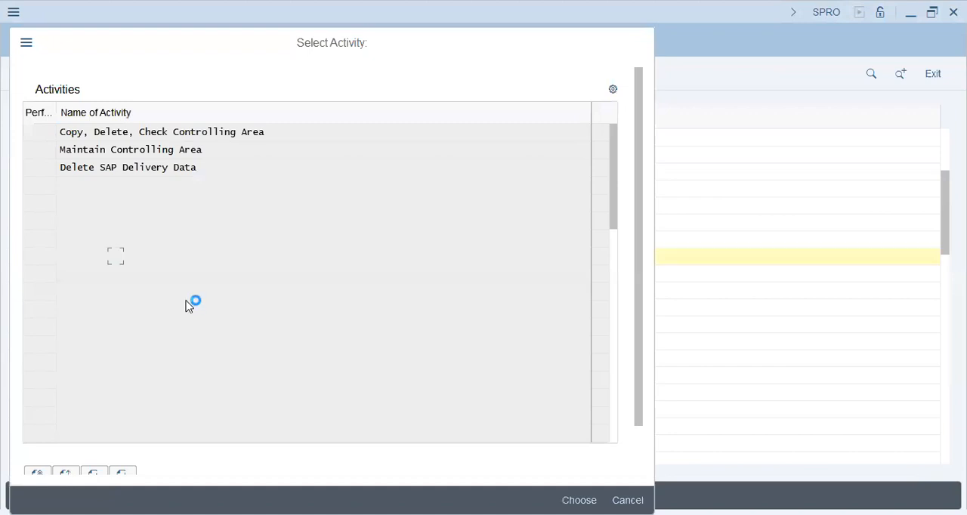
# Open the General Version Definition under General Controlling and review the Plan/actual version, Group Valuation and Profit Center Valuation entries
pyautogui.click(156, 274)
pyautogui.click(153, 308)
pyautogui.click(114, 307)
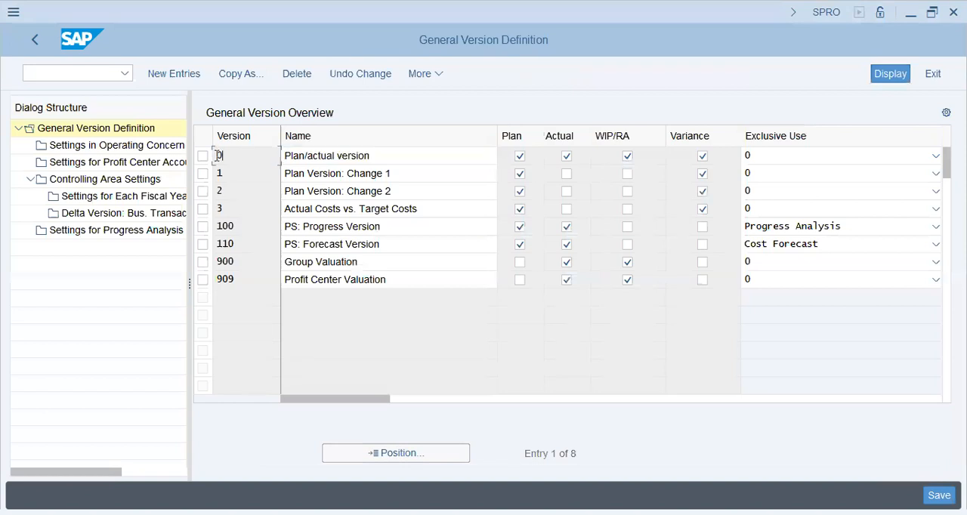
pyautogui.click(376, 155)
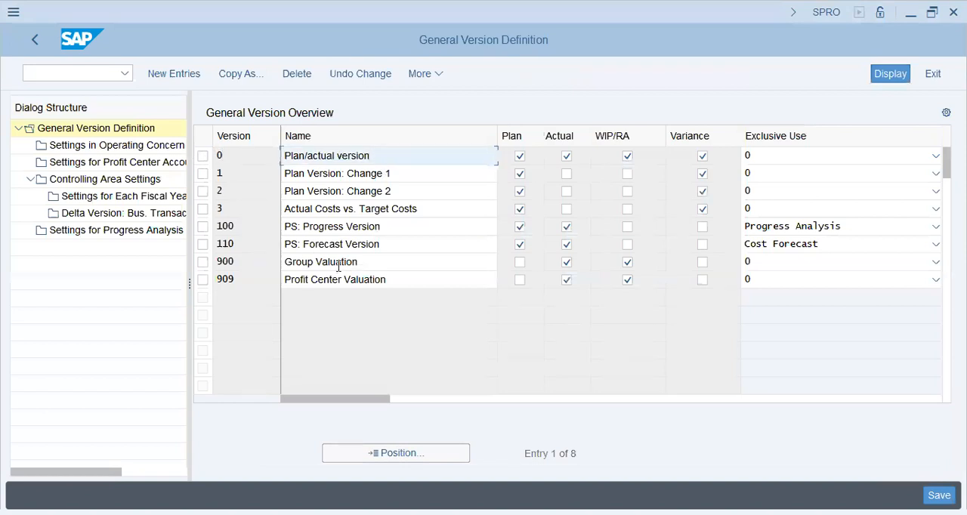
pyautogui.moveTo(360, 265); pyautogui.dragTo(277, 258)
pyautogui.moveTo(418, 280); pyautogui.dragTo(254, 282)
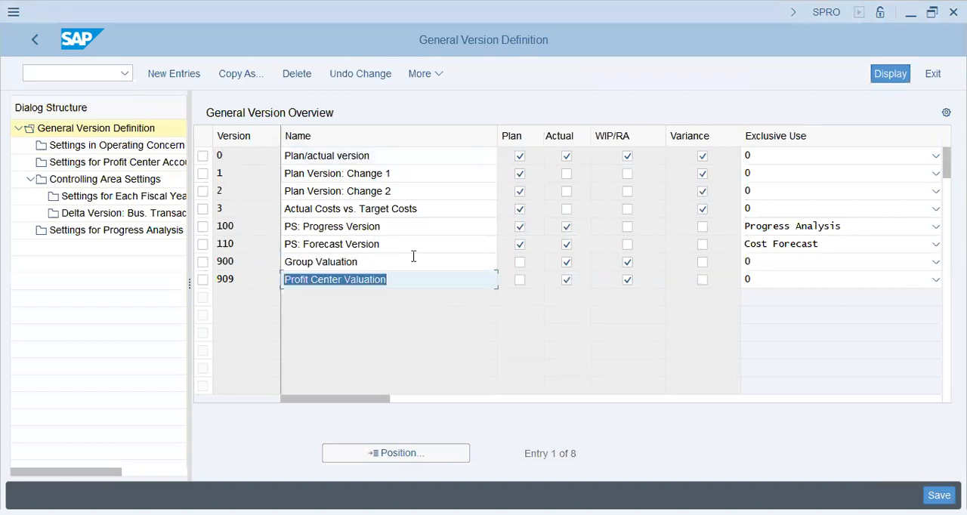
pyautogui.moveTo(414, 257); pyautogui.dragTo(266, 266)
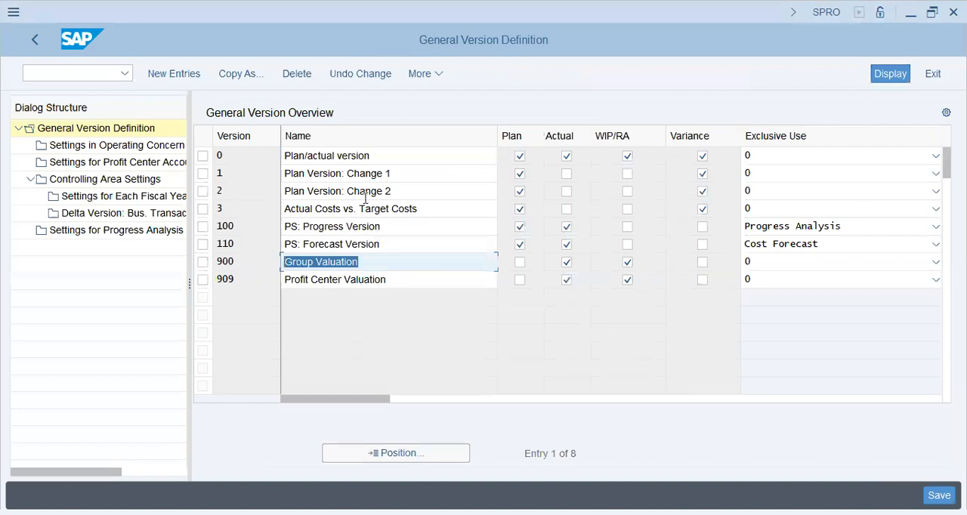
pyautogui.click(396, 154)
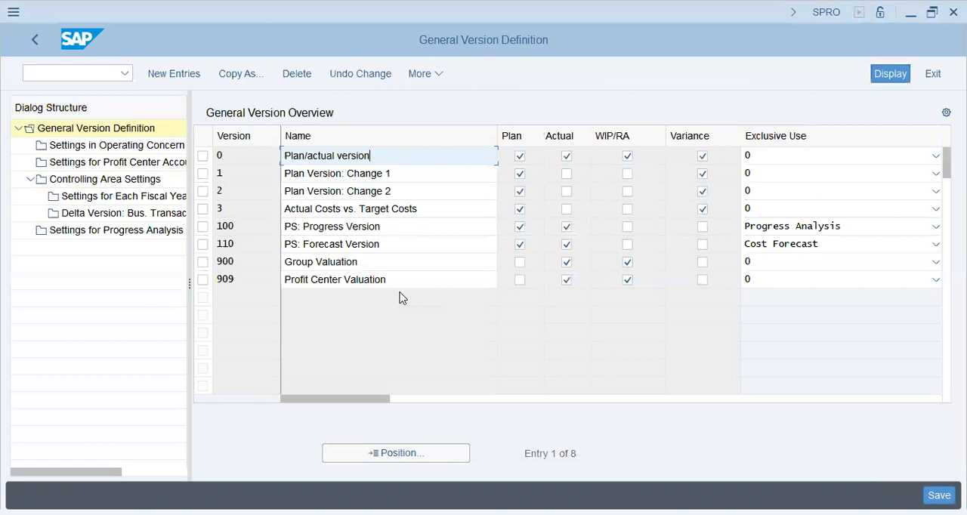
# Examine the Plan/actual, Group Valuation and Profit Center Valuation versions, including the Exclusive Use choices for version 909
pyautogui.hotkey('alt', 'Tab')
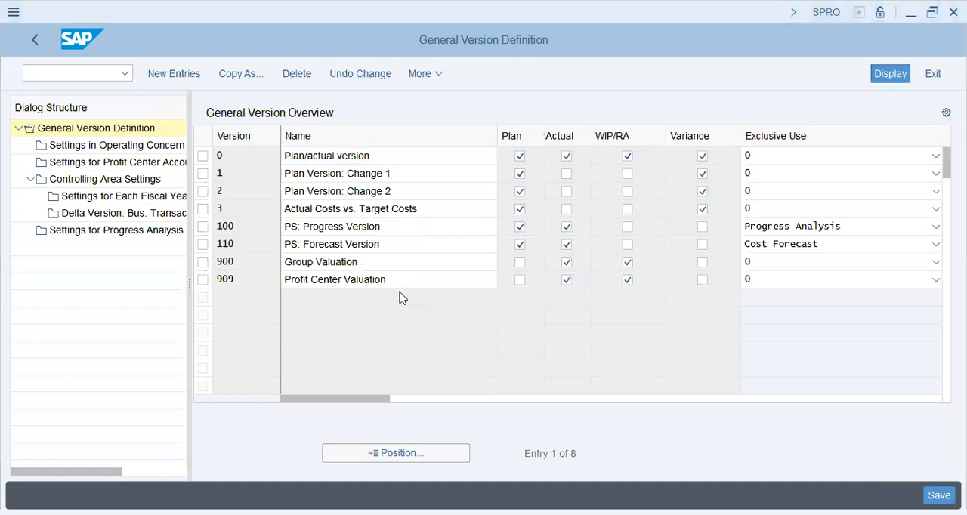
pyautogui.click(377, 158)
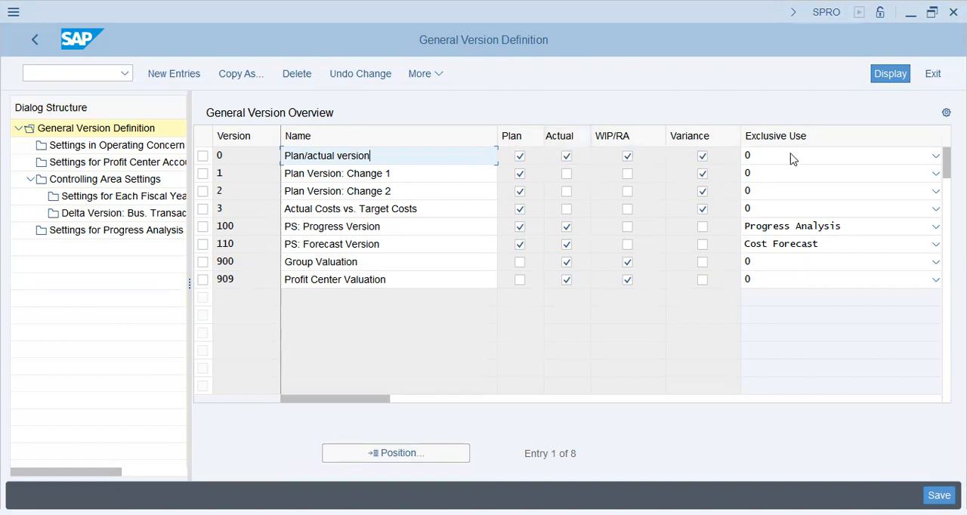
pyautogui.click(414, 266)
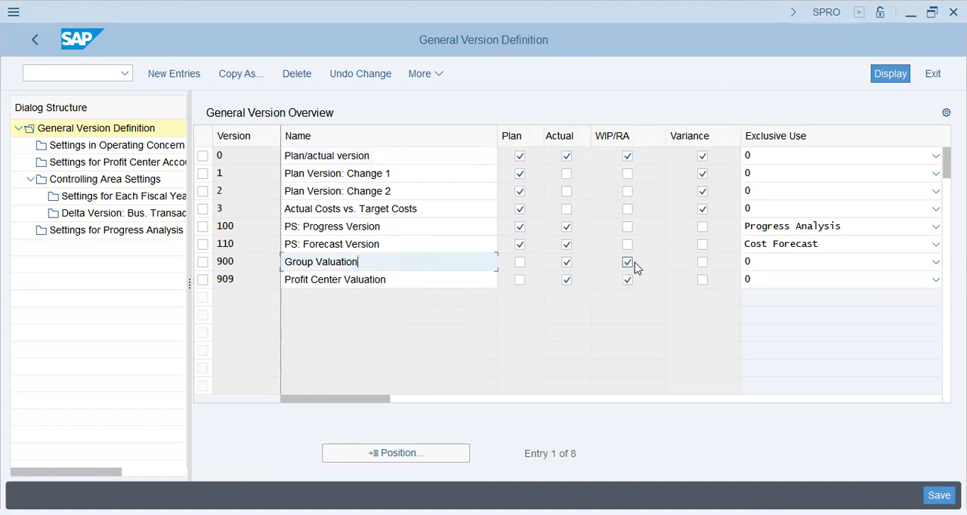
pyautogui.click(399, 274)
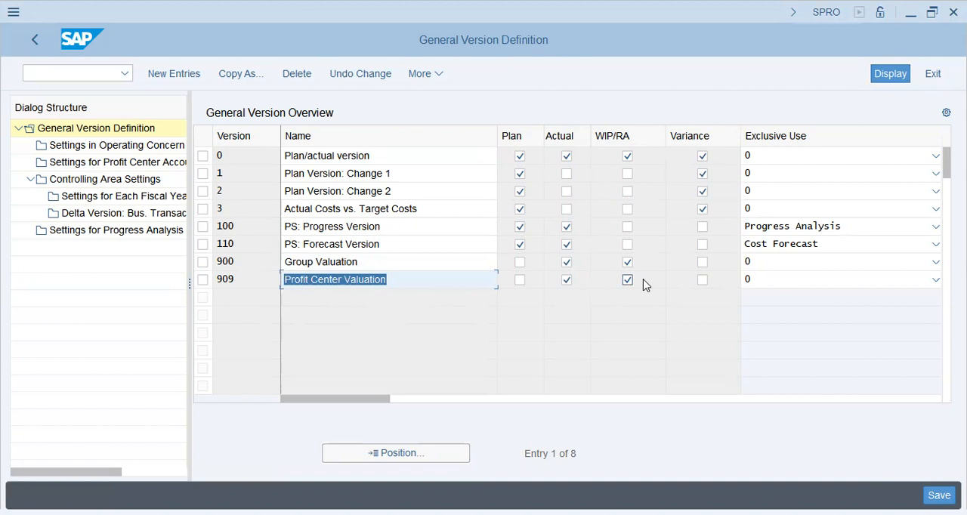
pyautogui.click(820, 283)
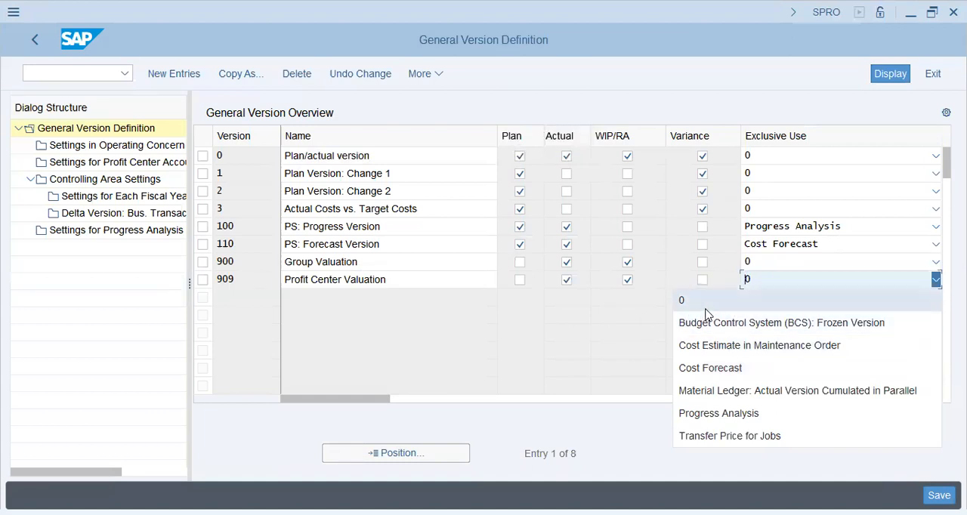
pyautogui.click(594, 370)
pyautogui.moveTo(356, 401); pyautogui.dragTo(217, 417)
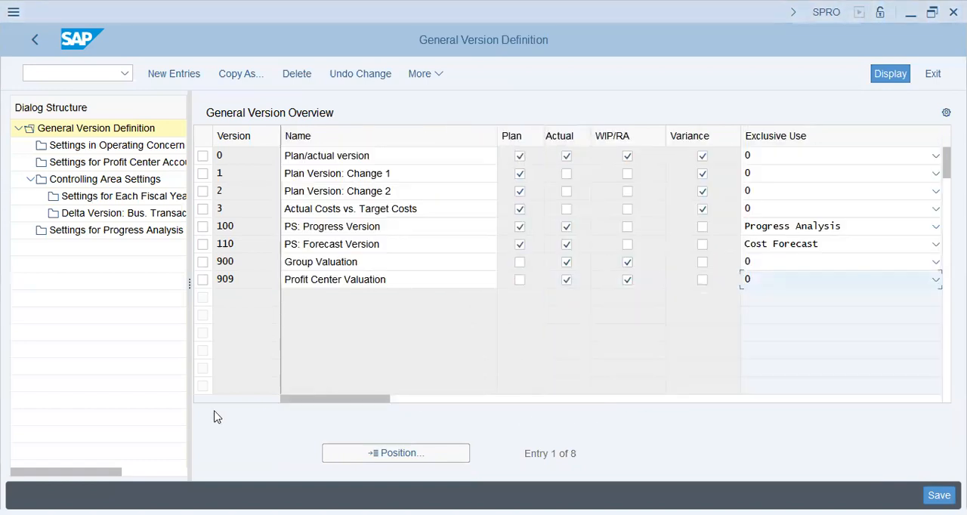
# Open version 0's controlling area settings, view the Valuation View choices, and check which controlling area its fiscal-year settings belong to
pyautogui.click(203, 156)
pyautogui.click(121, 180)
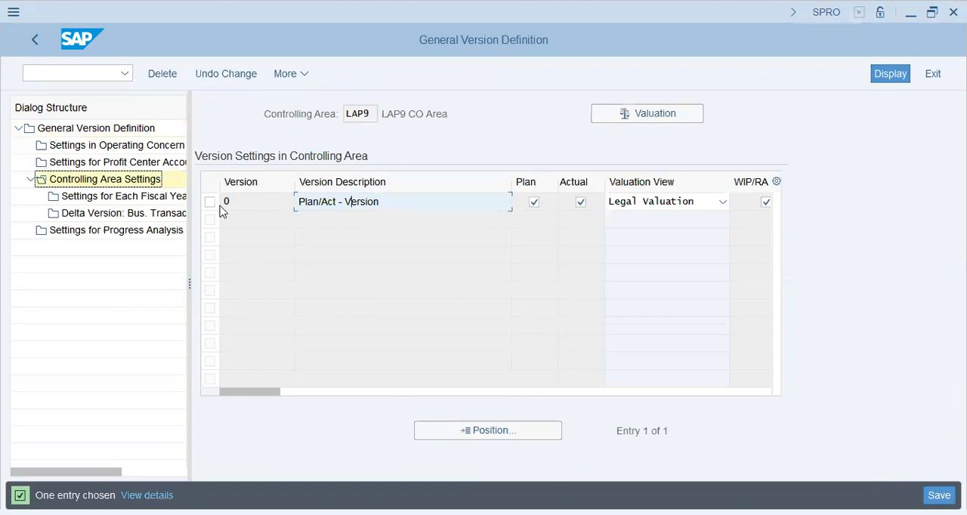
pyautogui.click(653, 205)
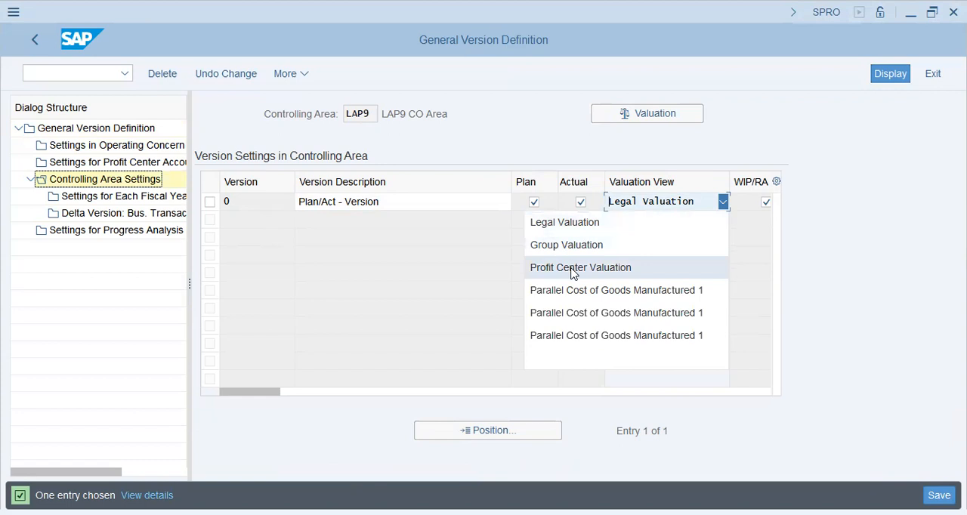
pyautogui.click(435, 271)
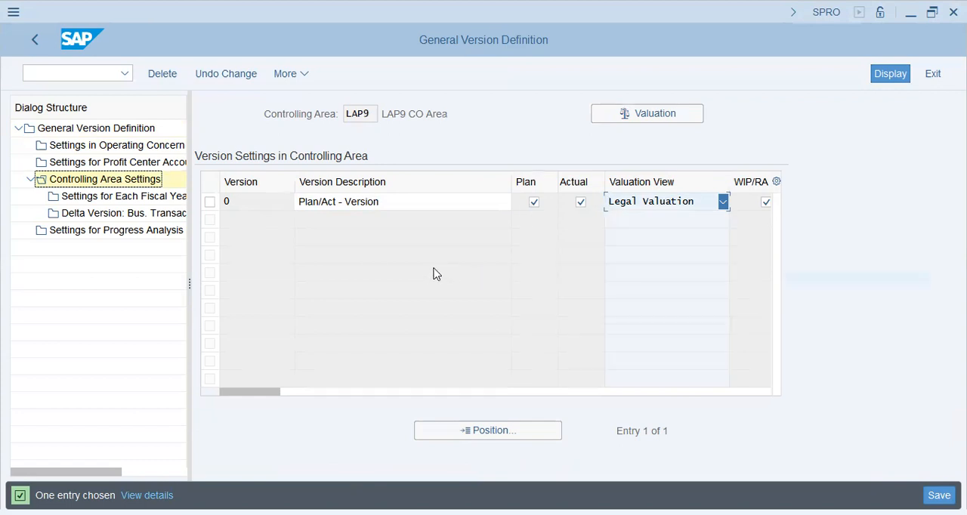
pyautogui.click(210, 210)
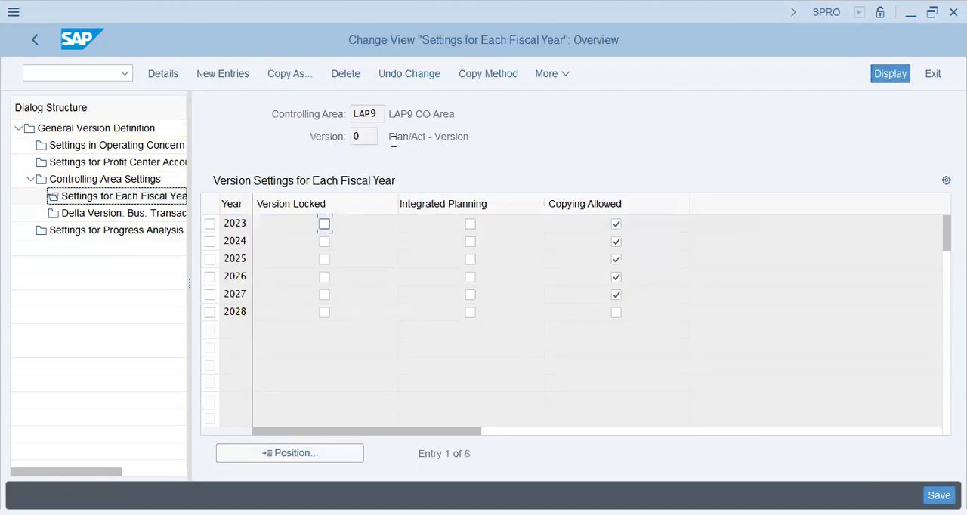
pyautogui.doubleClick(371, 114)
# Run transaction OKKS and set the controlling area to GAP9
pyautogui.click(80, 71)
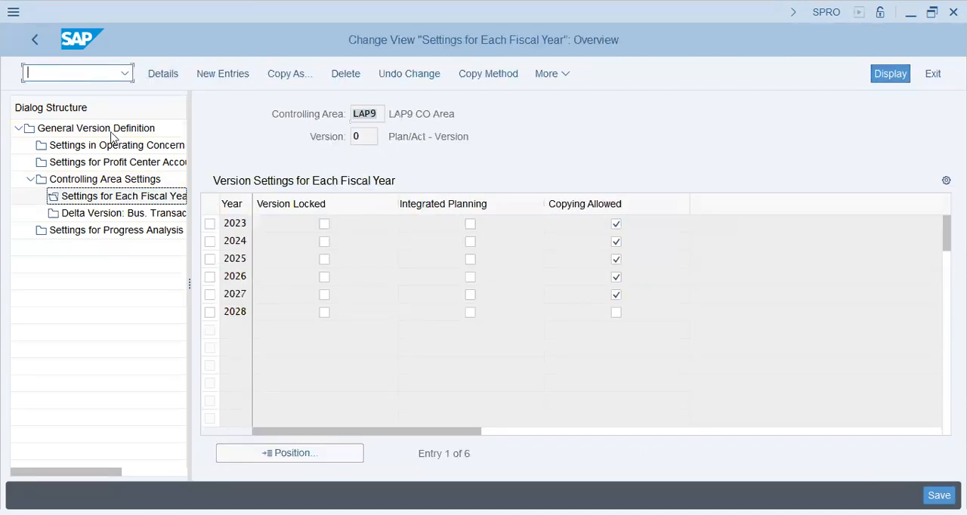
pyautogui.write('/nokks')
pyautogui.press('Return')
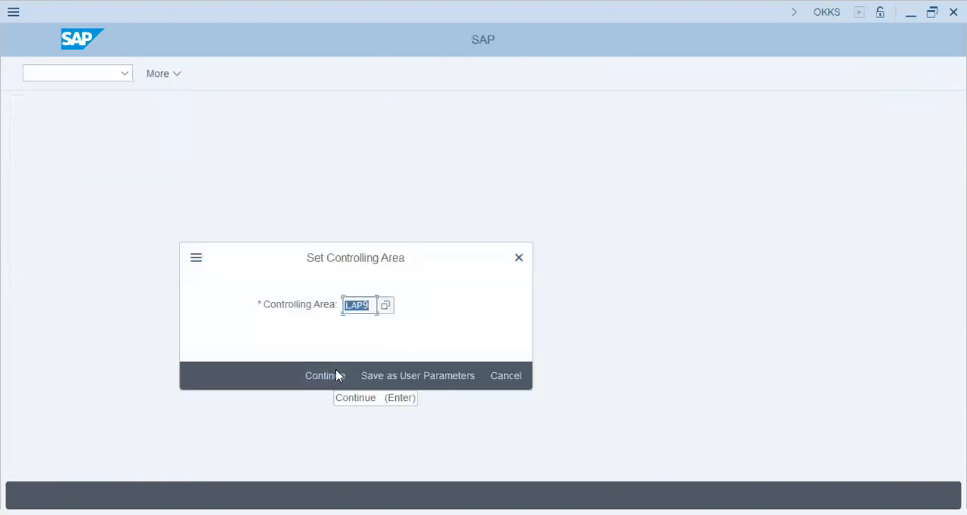
pyautogui.click(338, 376)
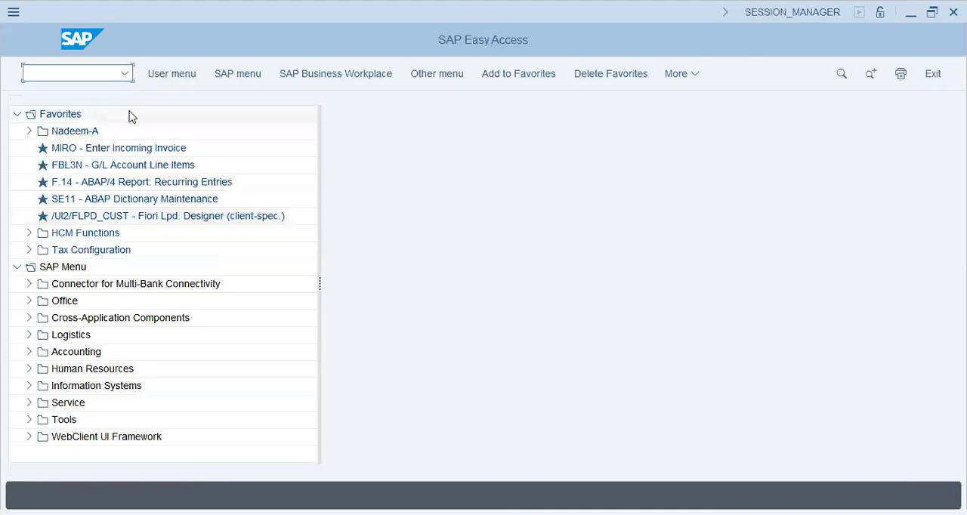
# Return to the implementation guide through transaction SPRO and reopen the General Version Definition under General Controlling
pyautogui.write('spro')
pyautogui.press('Return')
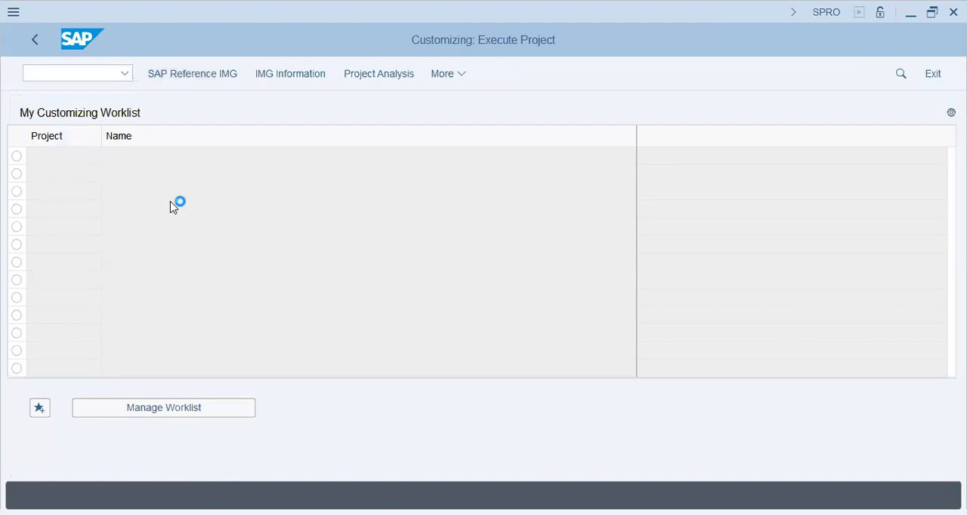
pyautogui.press('F5')
pyautogui.click(50, 360)
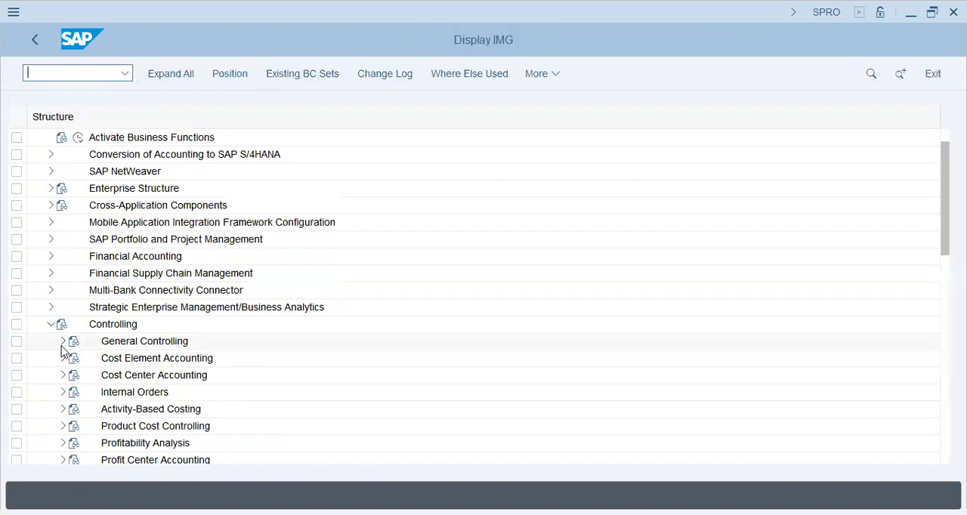
pyautogui.click(63, 342)
pyautogui.click(76, 240)
pyautogui.click(133, 256)
pyautogui.click(151, 307)
pyautogui.click(114, 307)
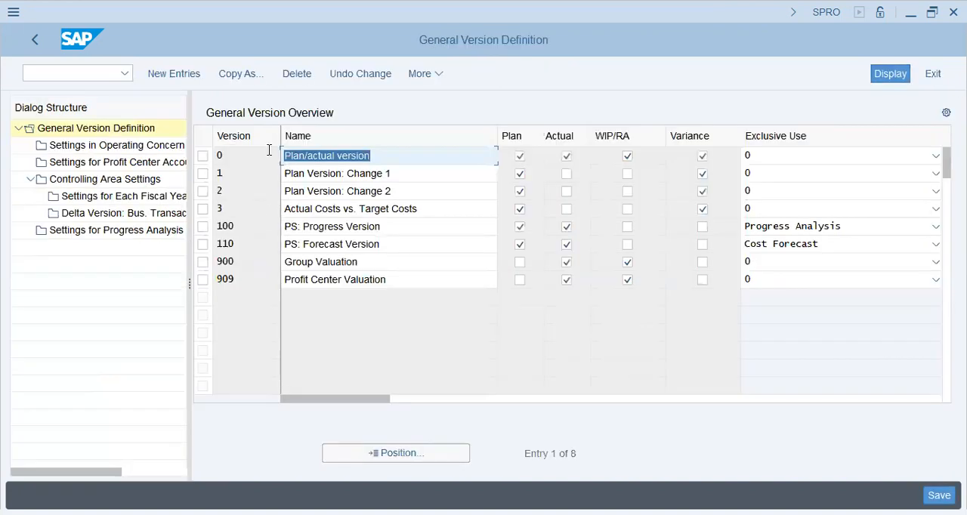
# Select version 0 and open its settings for each fiscal year in controlling area GAP9
pyautogui.click(202, 155)
pyautogui.click(121, 182)
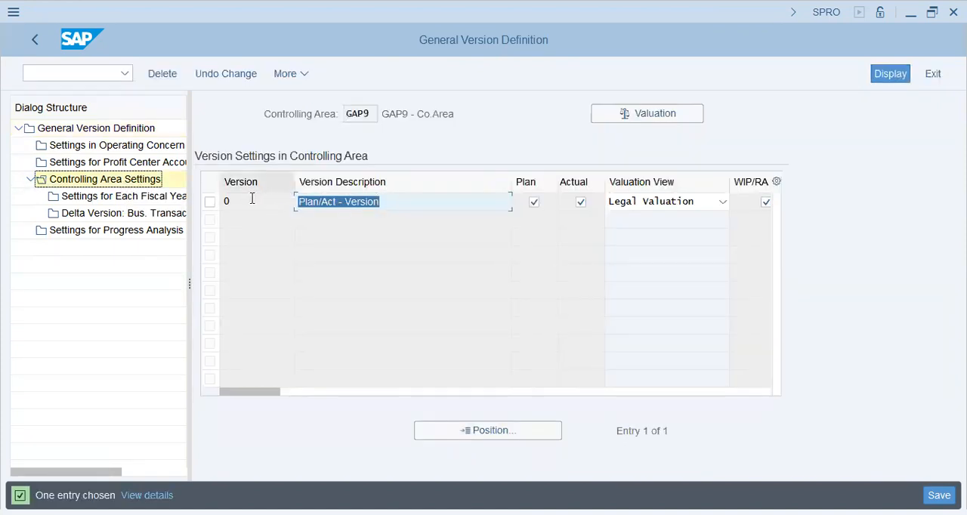
pyautogui.click(209, 203)
pyautogui.click(106, 196)
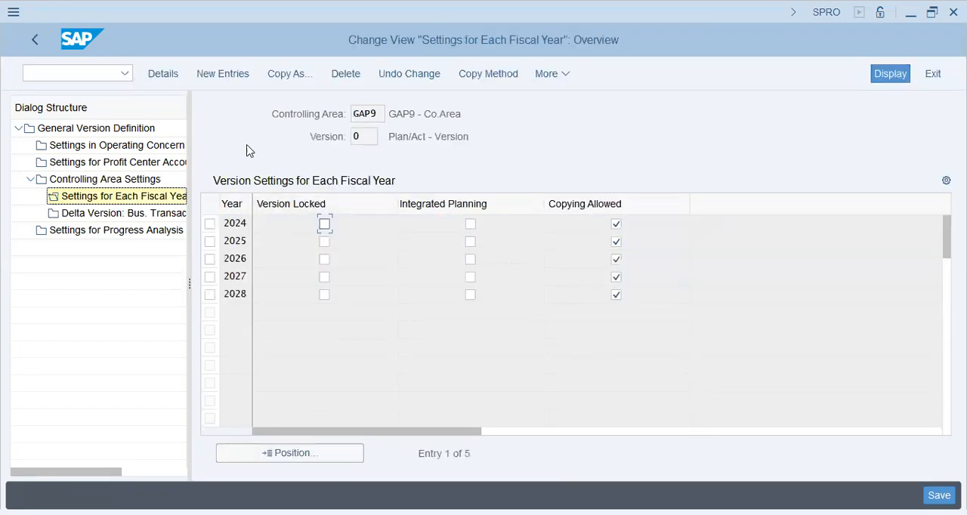
pyautogui.click(382, 112)
# Try to enable Integrated Planning for 2024 and save it without background processing, discarding the edit at the end
pyautogui.click(470, 225)
pyautogui.click(939, 496)
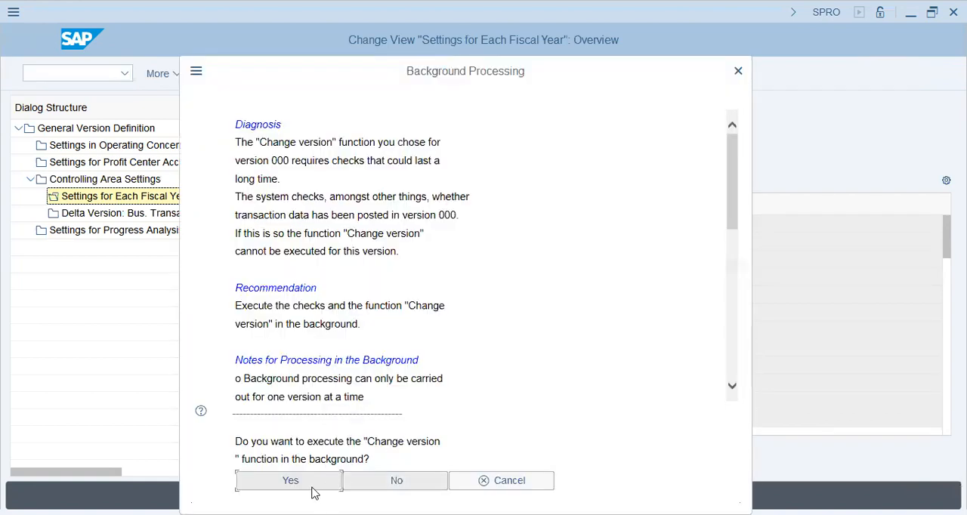
pyautogui.click(360, 482)
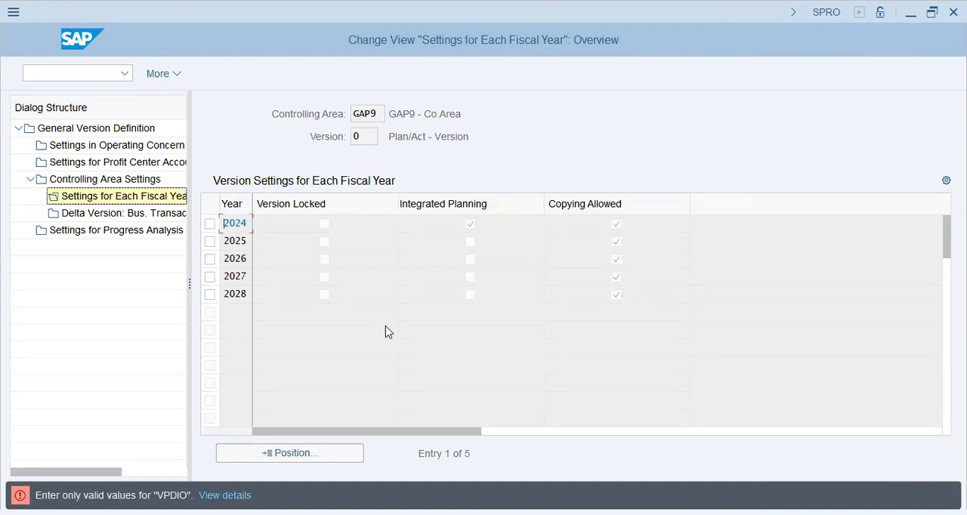
pyautogui.click(405, 327)
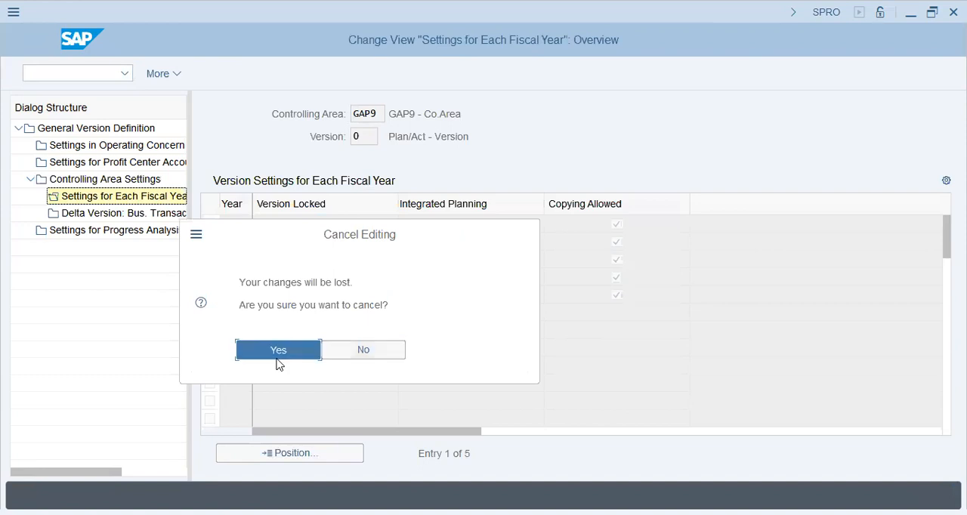
pyautogui.click(278, 355)
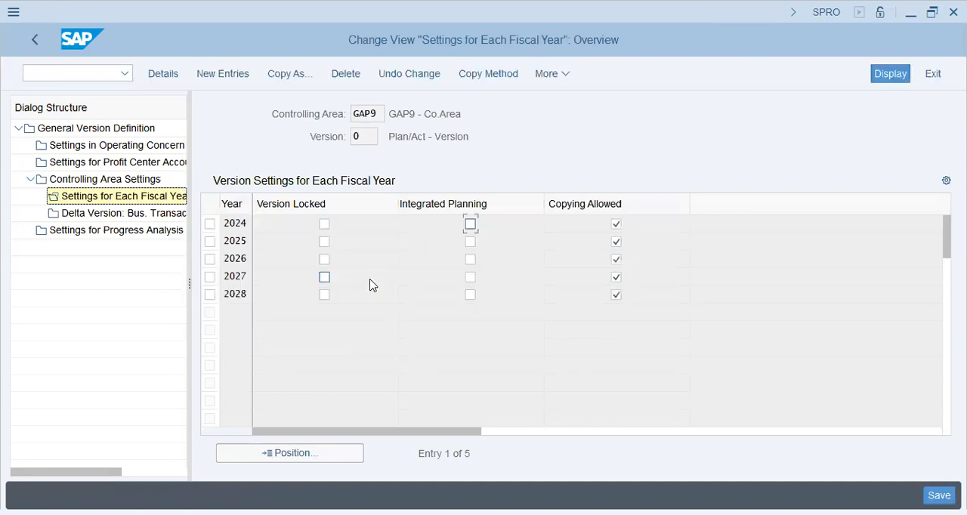
# Enable Integrated Planning for fiscal year 2024 in version 0 and save, executing the version change in the background
pyautogui.click(471, 226)
pyautogui.click(470, 242)
pyautogui.click(470, 260)
pyautogui.click(471, 278)
pyautogui.click(470, 294)
pyautogui.hotkey('ctrl', 's')
pyautogui.click(307, 485)
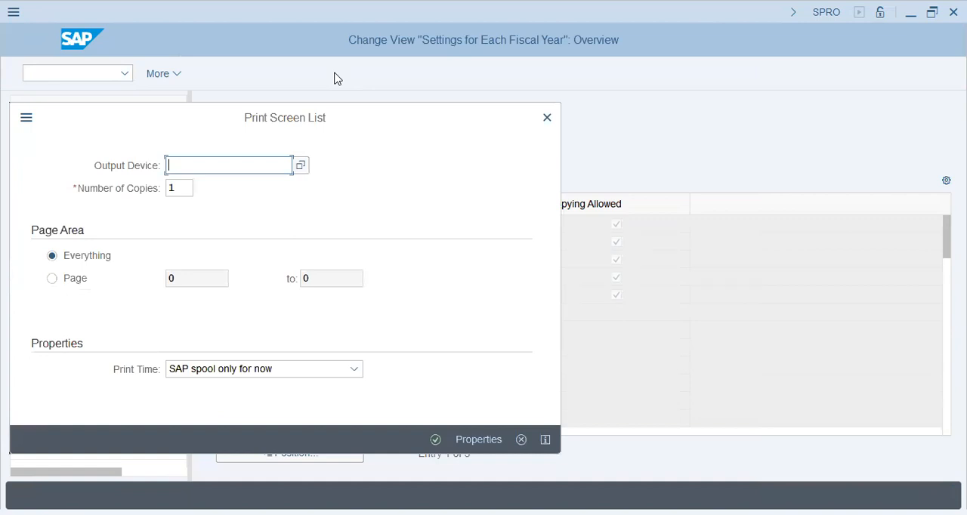
# Set lp01 as the output device for the background job and submit it
pyautogui.click(259, 194)
pyautogui.click(263, 165)
pyautogui.write('lp01')
pyautogui.press('Return')
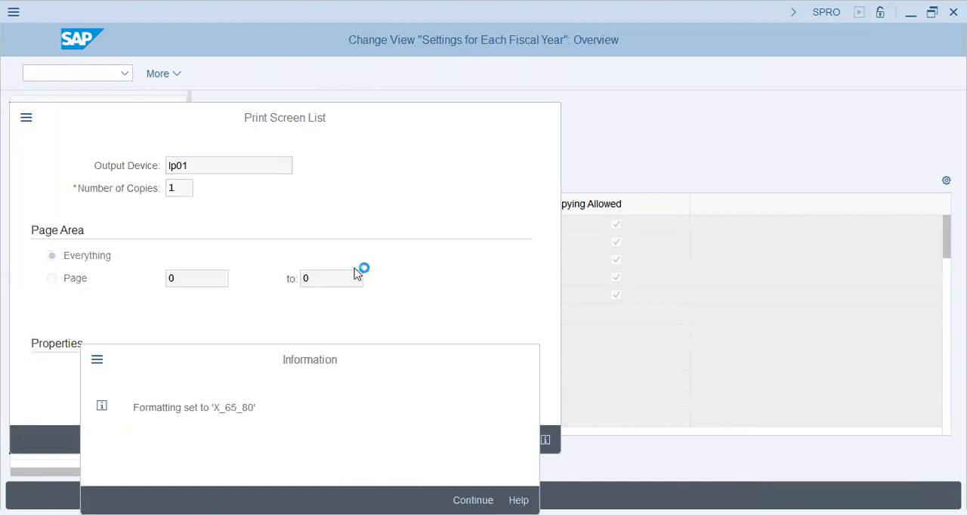
pyautogui.press('Return')
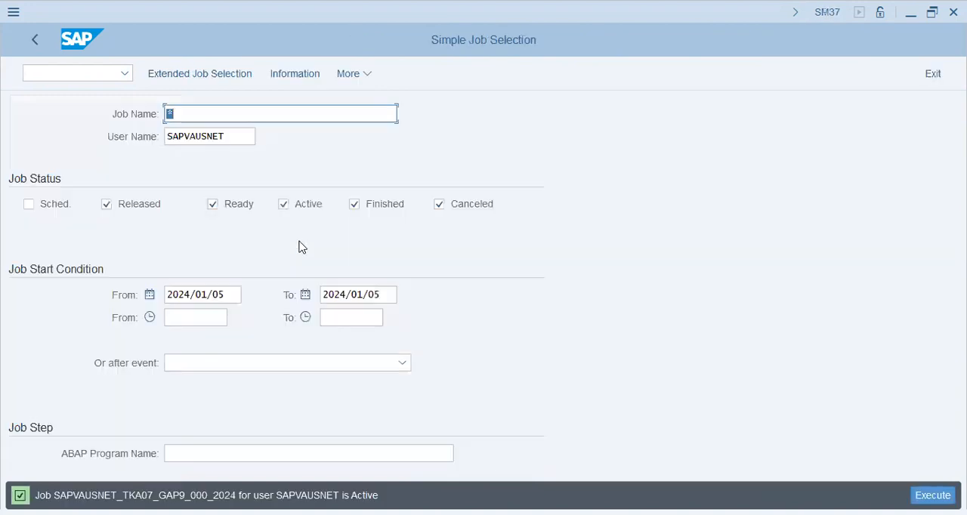
# Include scheduled jobs in the SM37 job selection, list the jobs and check the status of the GAP9 2024 version job
pyautogui.click(48, 207)
pyautogui.click(232, 117)
pyautogui.press('F8')
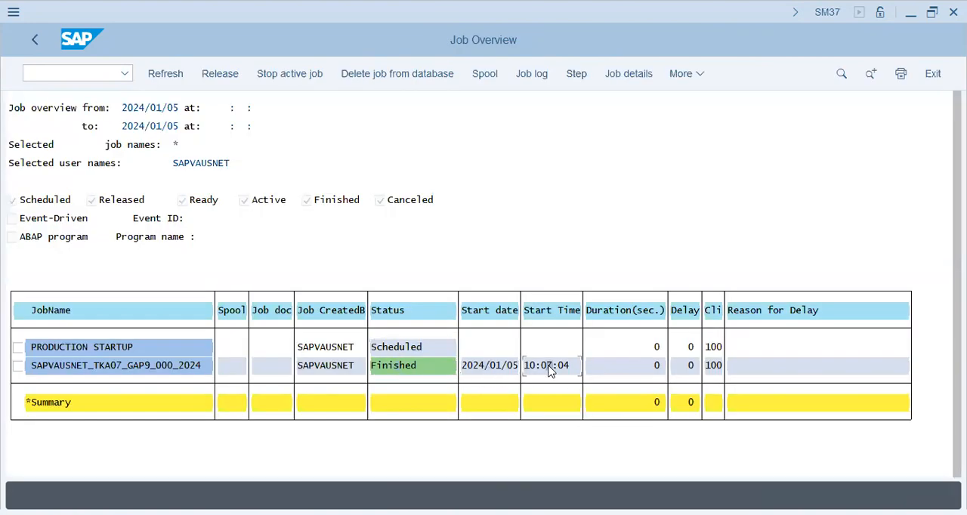
pyautogui.click(232, 366)
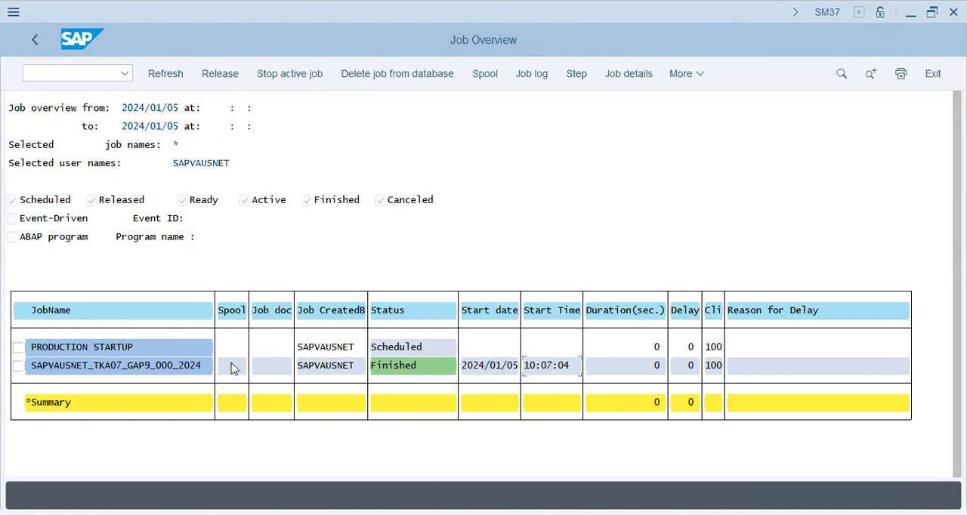
pyautogui.click(36, 40)
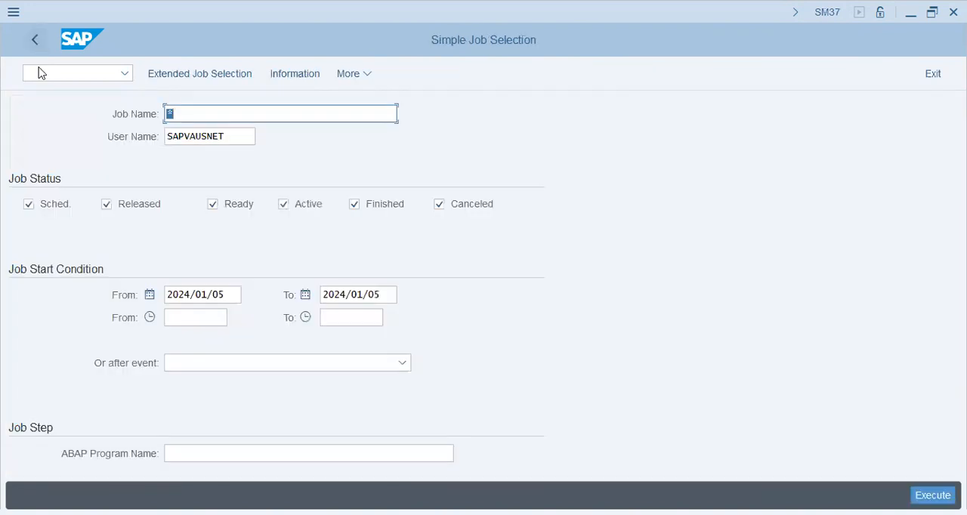
pyautogui.click(34, 42)
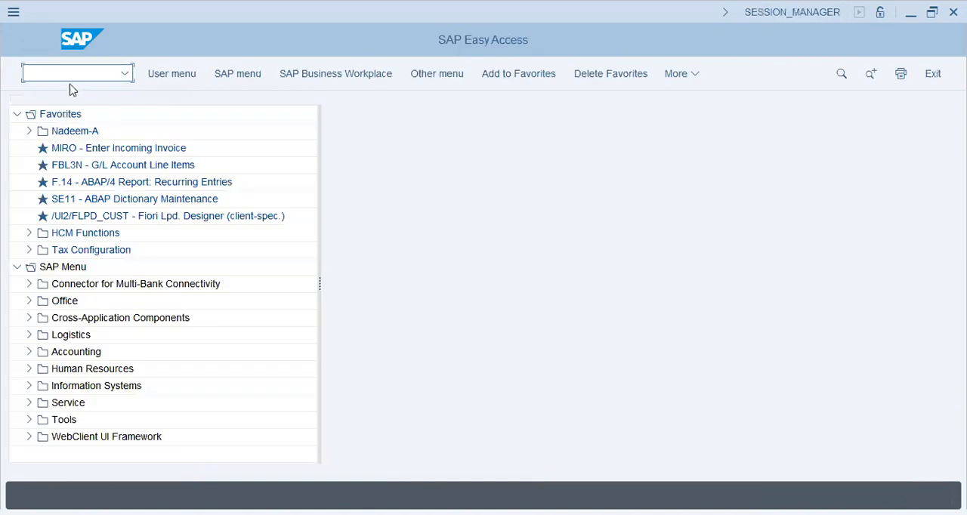
# Run SPRO again and open the General Version Definition through the General Controlling node of the implementation guide
pyautogui.write('spro')
pyautogui.press('Return')
pyautogui.click(181, 75)
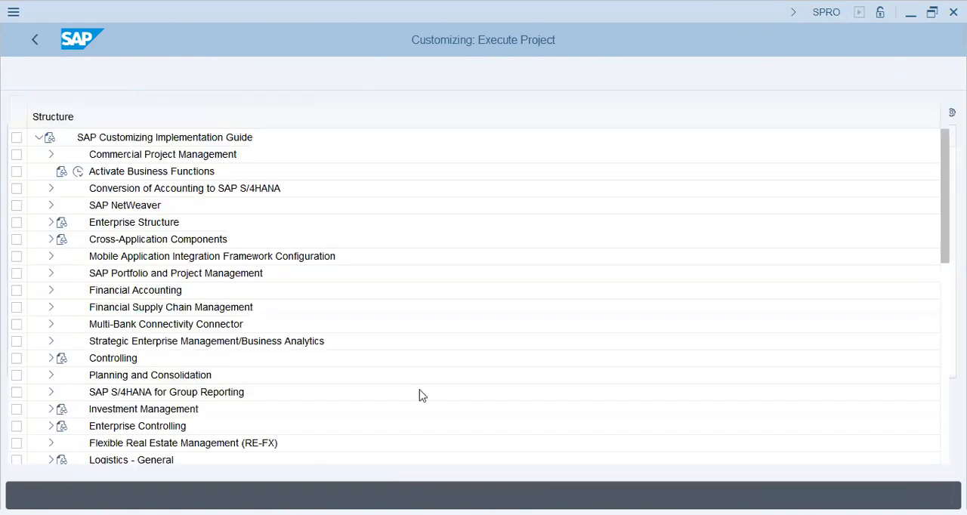
pyautogui.scroll(-1, 422, 396)
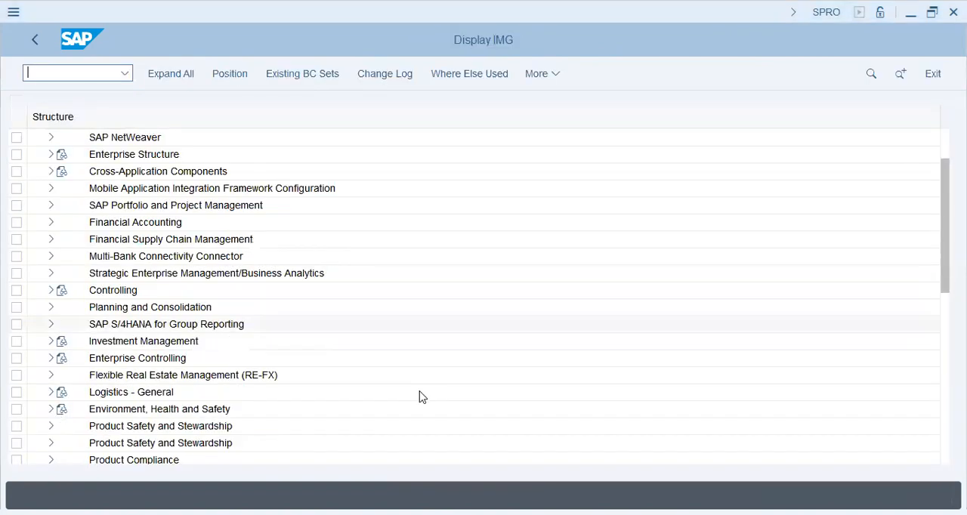
pyautogui.scroll(-1, 422, 397)
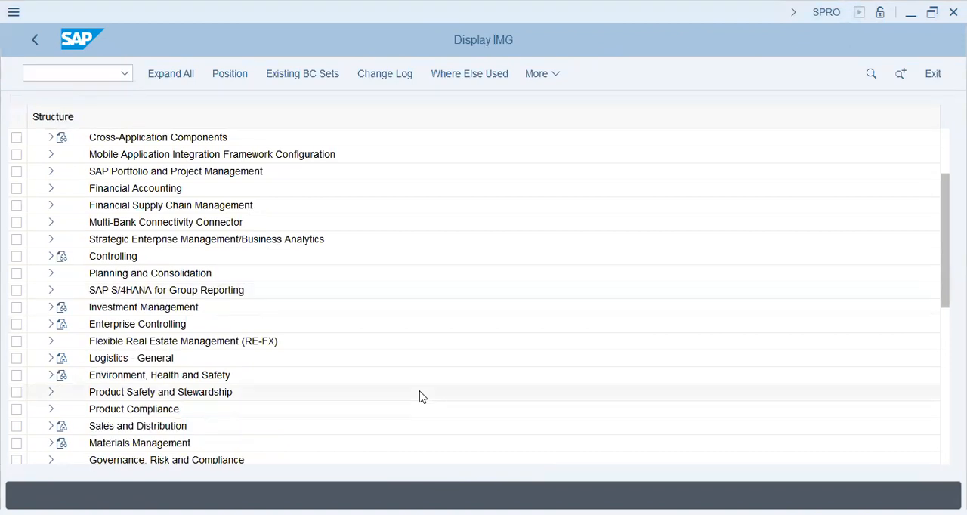
pyautogui.click(50, 257)
pyautogui.click(63, 273)
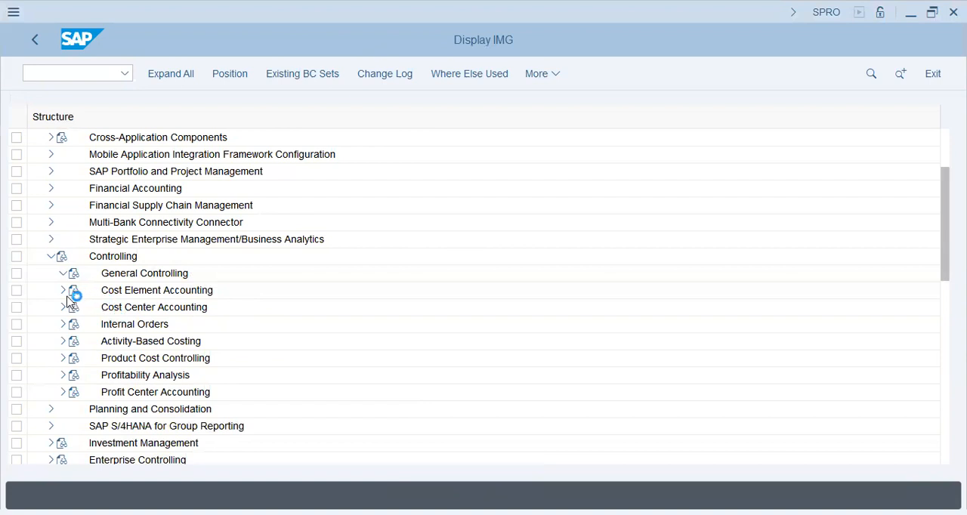
pyautogui.click(74, 239)
pyautogui.click(114, 307)
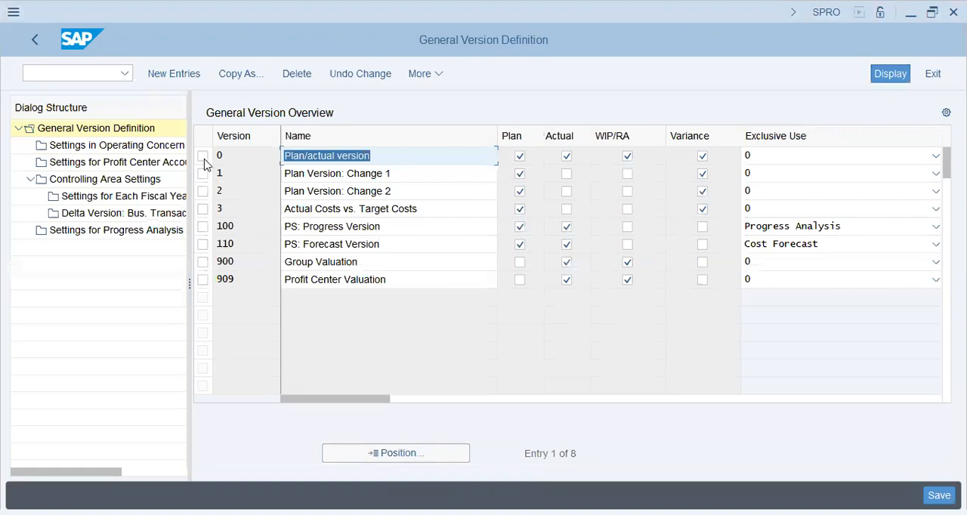
# Open version 0's fiscal-year settings in controlling area GAP9 and check Integrated Planning for 2024
pyautogui.click(205, 159)
pyautogui.click(78, 181)
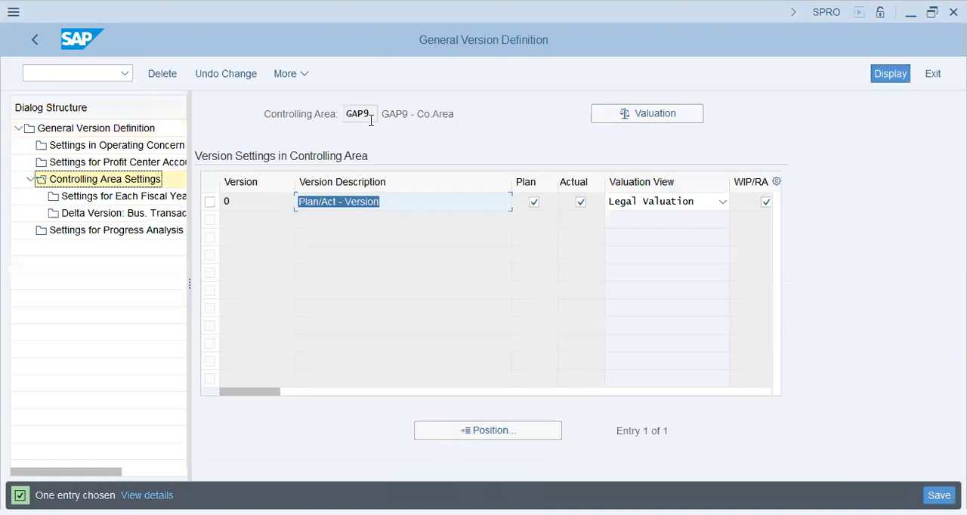
pyautogui.click(209, 202)
pyautogui.click(134, 198)
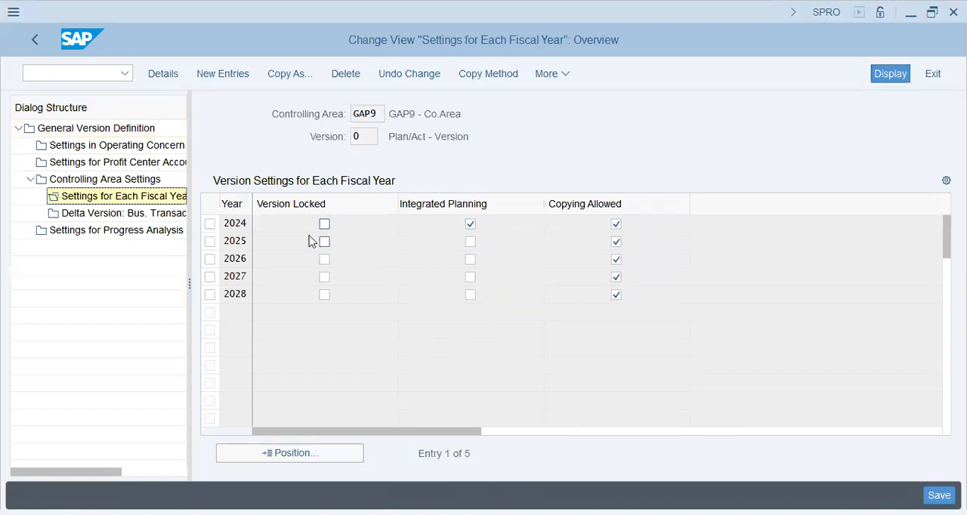
# Return to the General Version Definition overview and start a set of new version entries
pyautogui.click(110, 180)
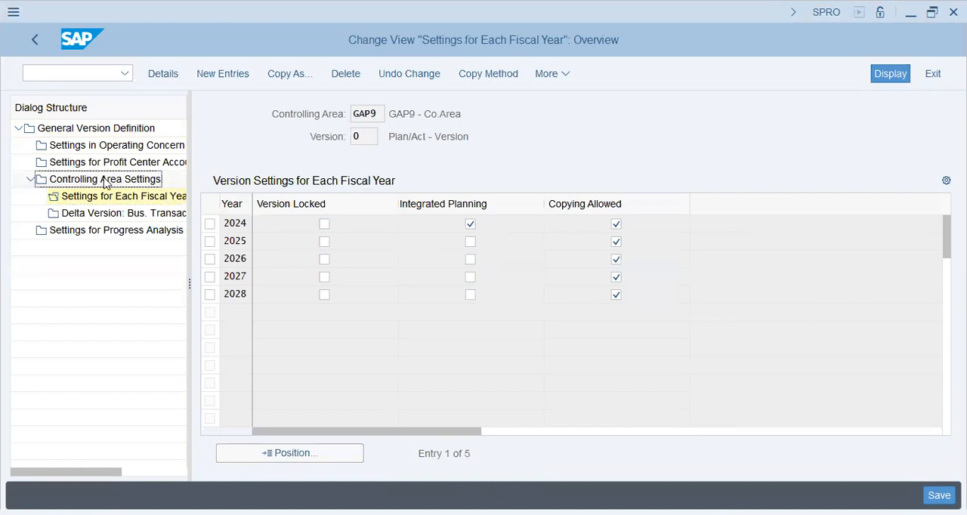
pyautogui.doubleClick(97, 128)
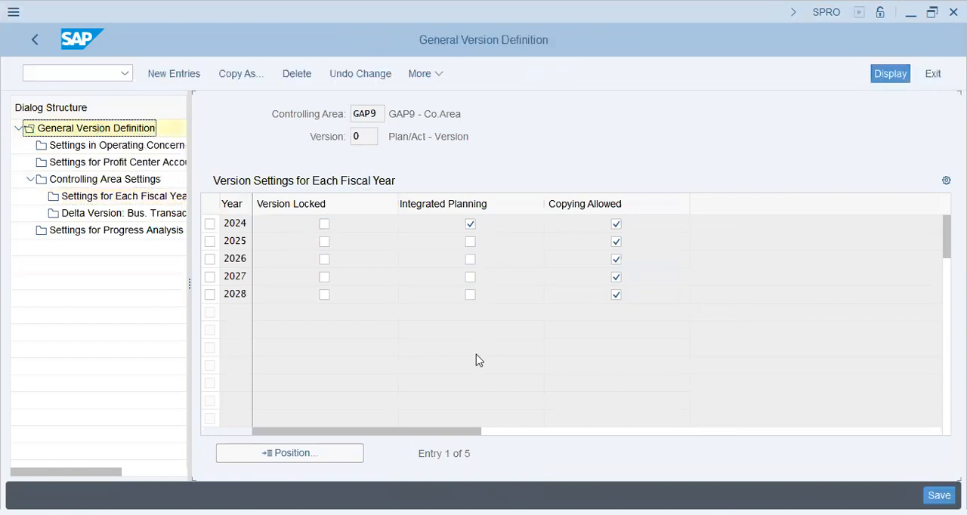
pyautogui.click(303, 263)
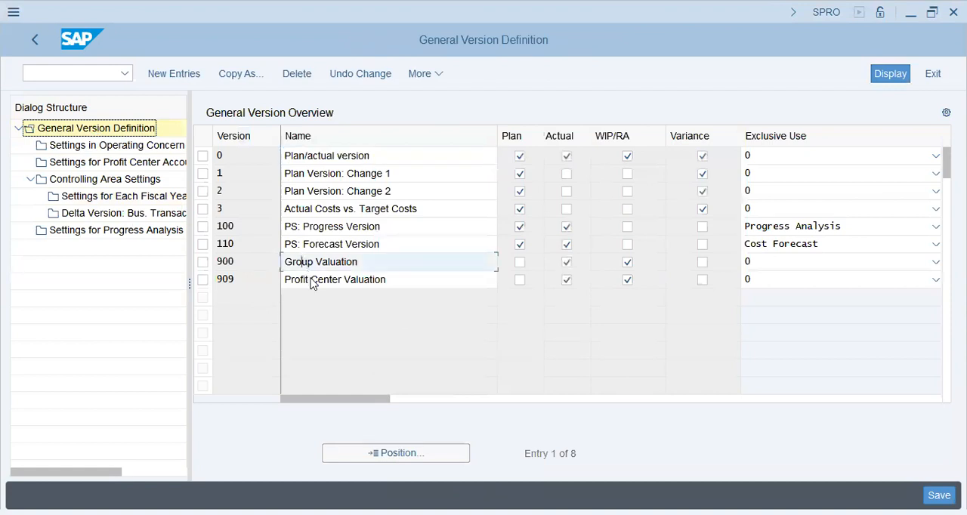
pyautogui.click(313, 284)
pyautogui.click(202, 282)
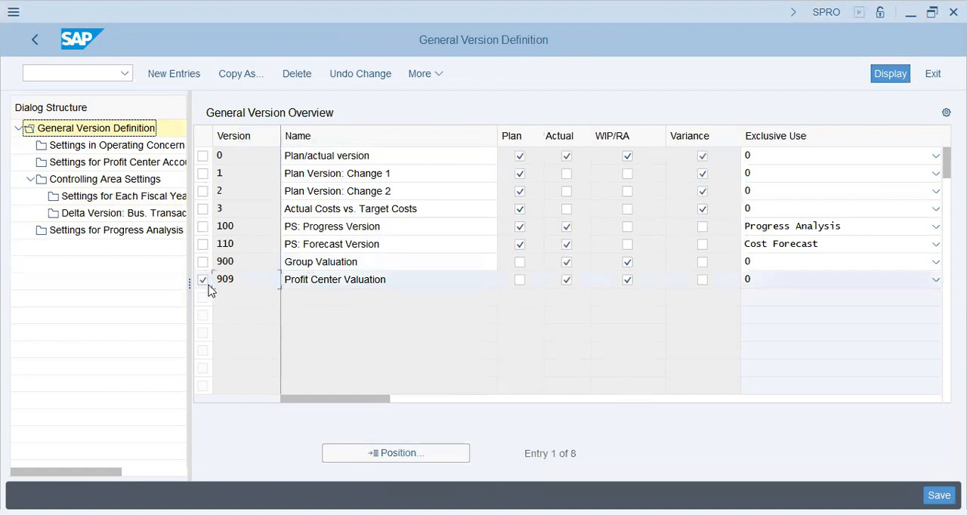
pyautogui.click(190, 84)
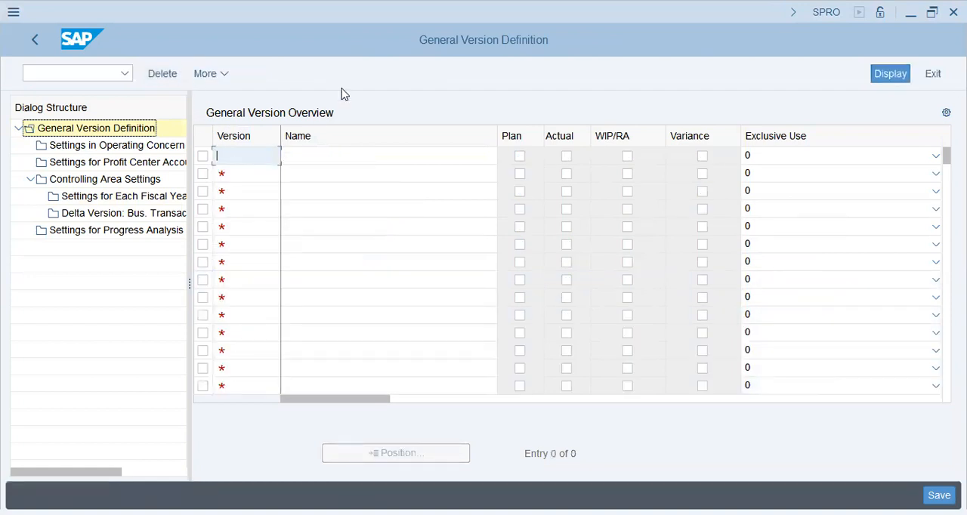
# Enter version x, Worst Case Scenario, with Plan, Actual, WIP/RA and Variance enabled and Cost Forecast as its exclusive use
pyautogui.write('x')
pyautogui.press('Tab')
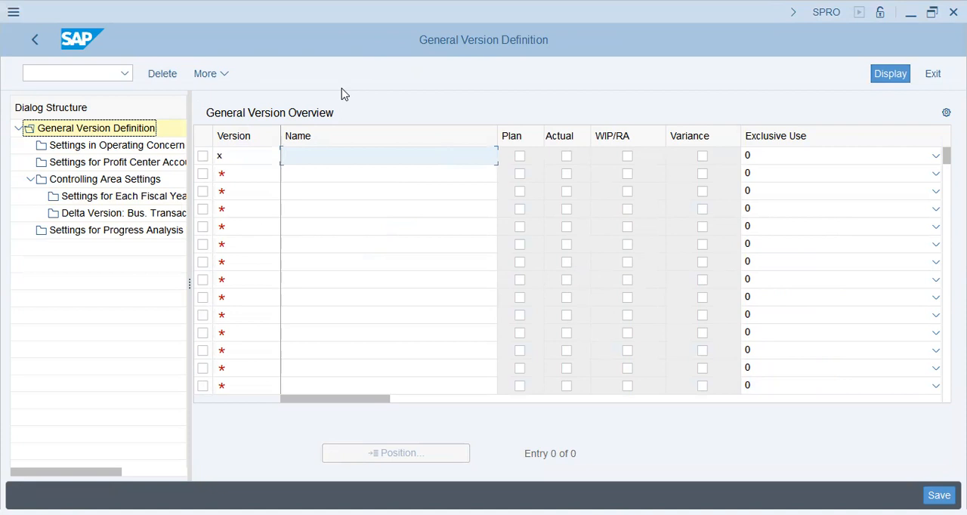
pyautogui.write('Worst Case Scenario')
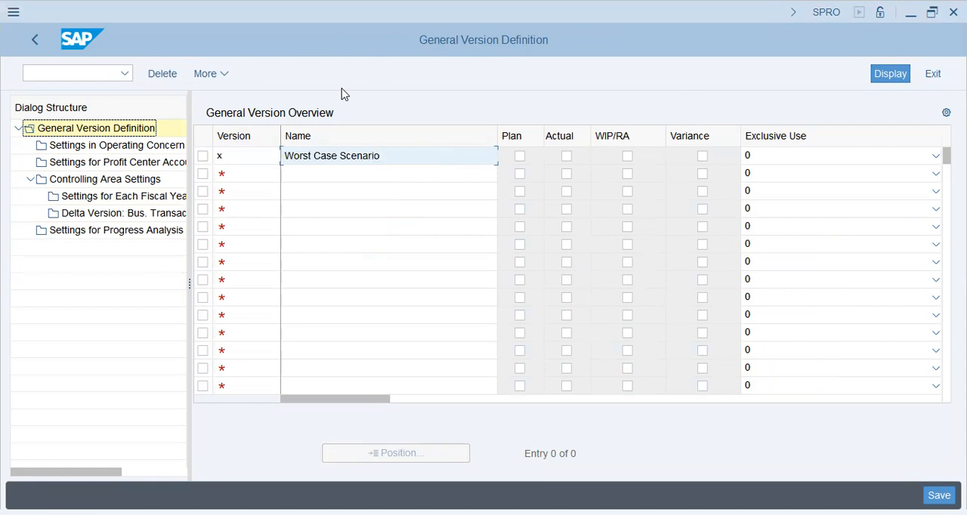
pyautogui.press('Tab')
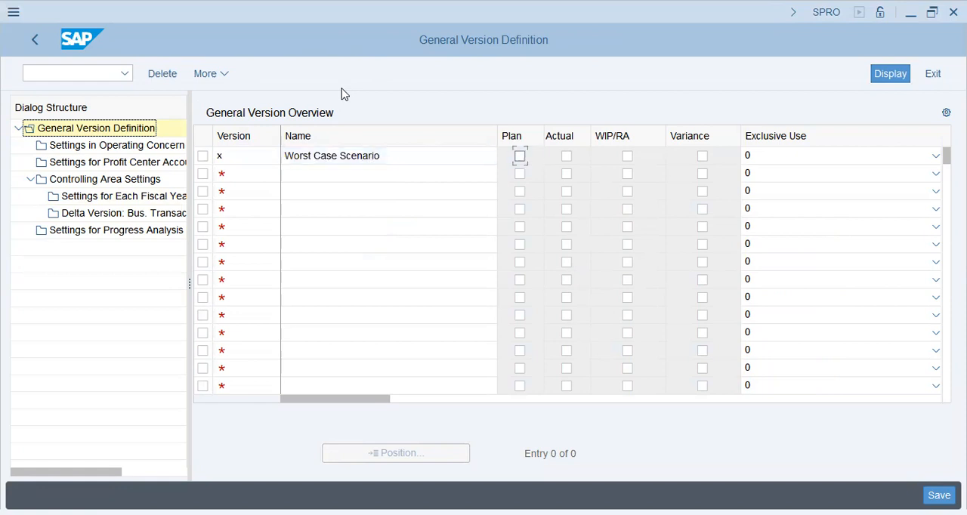
pyautogui.click(520, 157)
pyautogui.click(567, 157)
pyautogui.click(628, 157)
pyautogui.click(704, 158)
pyautogui.click(747, 157)
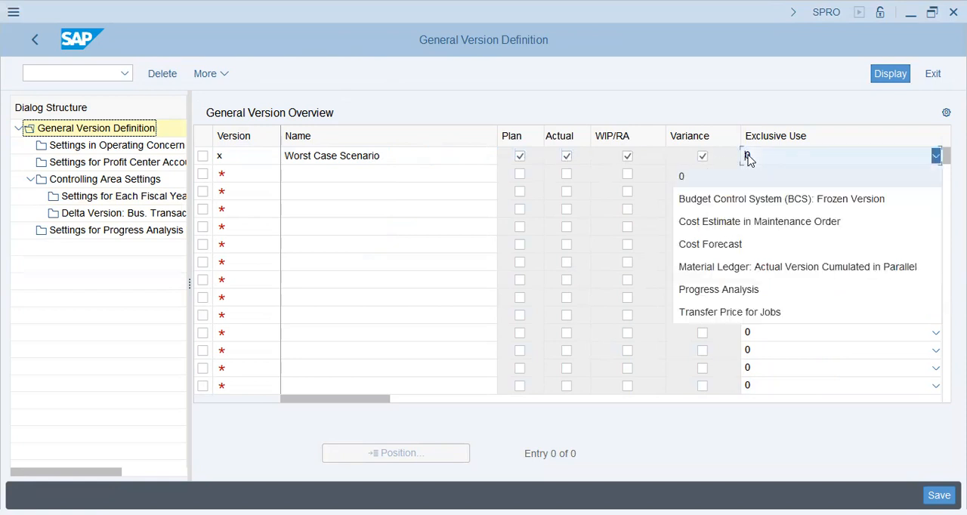
pyautogui.click(784, 252)
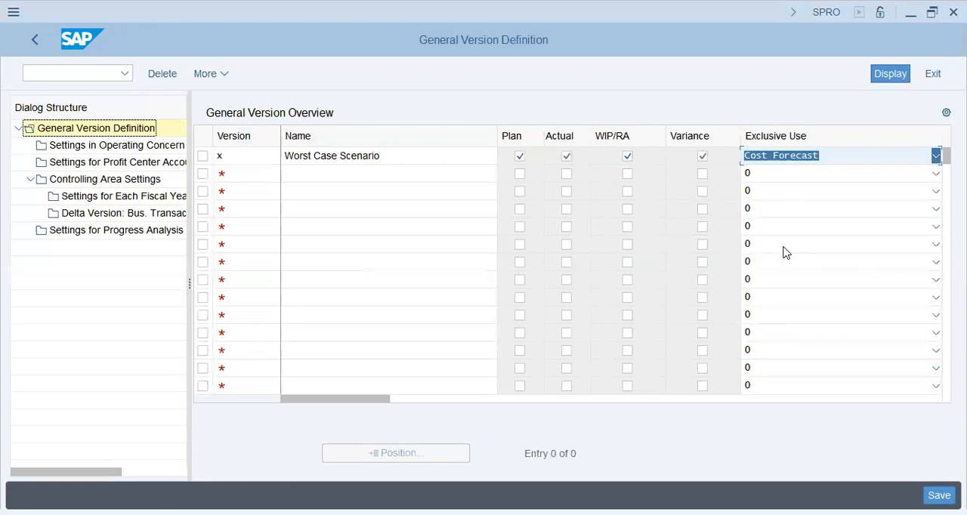
# Add a second new version y named Avg. Case Scenario
pyautogui.click(249, 171)
pyautogui.write('y')
pyautogui.press('Tab')
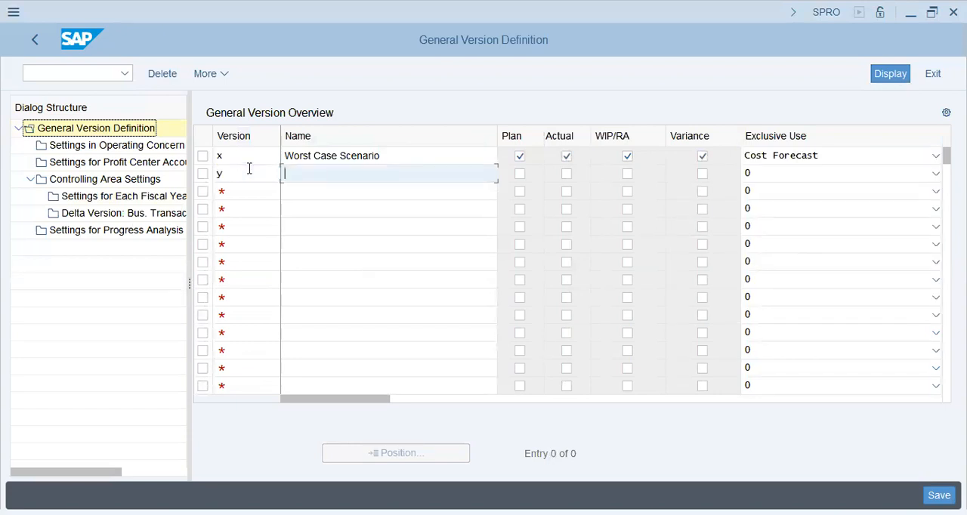
pyautogui.write('Avg. Case Scenario')
# Enable Plan, Actual, WIP/RA and Variance for version y and set its exclusive use to Cost Forecast
pyautogui.press('Tab')
pyautogui.press('space')
pyautogui.press('Tab')
pyautogui.press('space')
pyautogui.press('Tab')
pyautogui.press('space')
pyautogui.press('Tab')
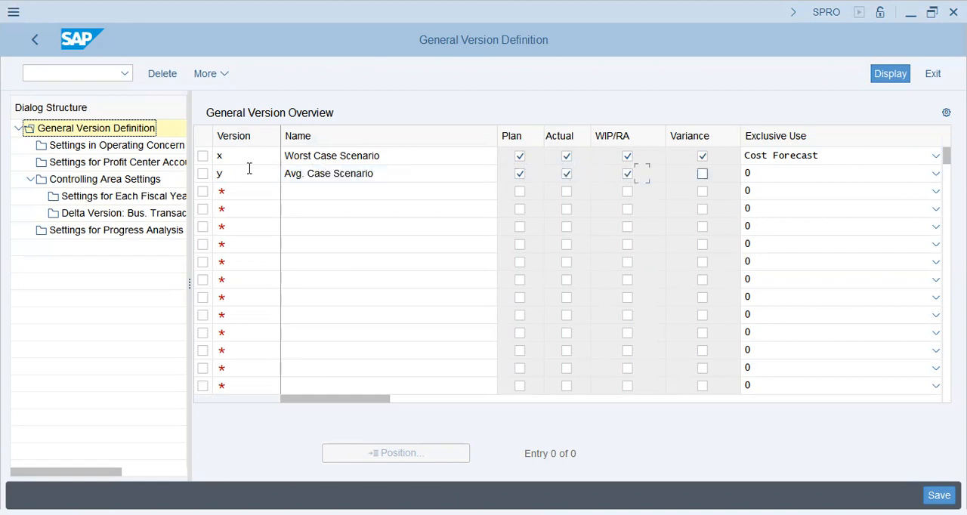
pyautogui.press('space')
pyautogui.press('Tab')
pyautogui.press('Down')
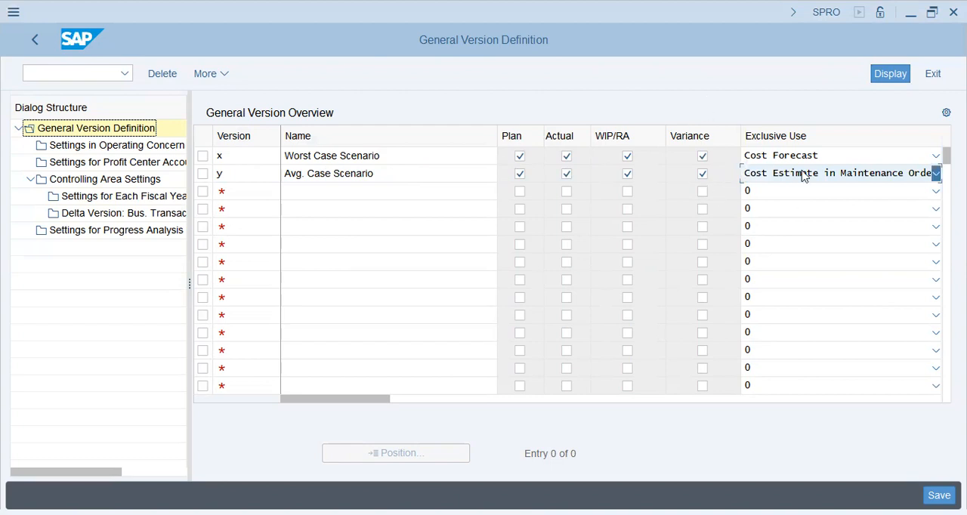
pyautogui.click(937, 173)
pyautogui.click(794, 264)
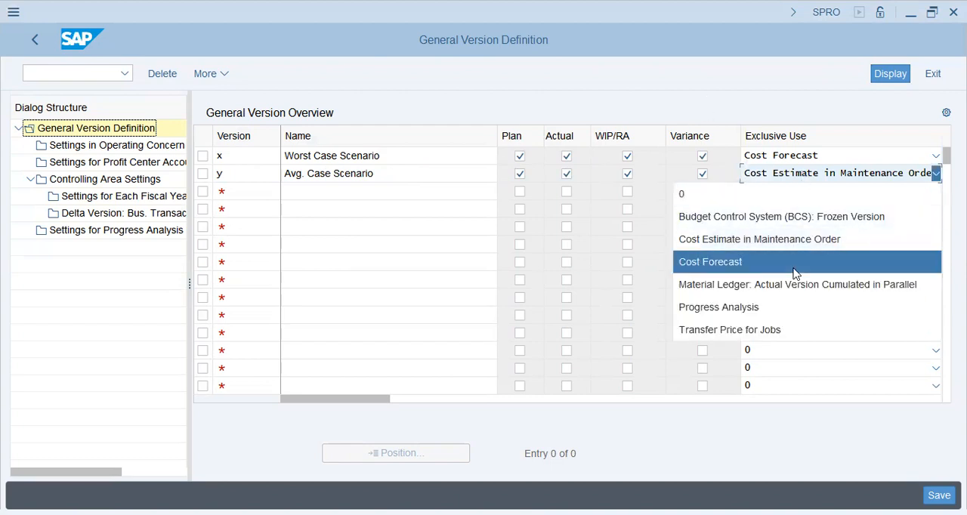
# Add a third new version z named Best Case Scenario
pyautogui.click(270, 204)
pyautogui.write('x')
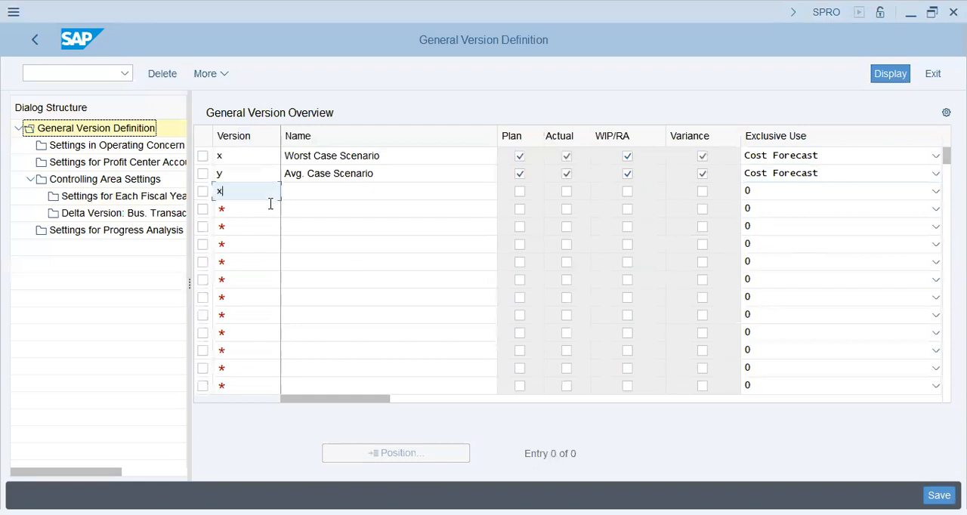
pyautogui.write('z')
pyautogui.press('Tab')
pyautogui.write('Bes')
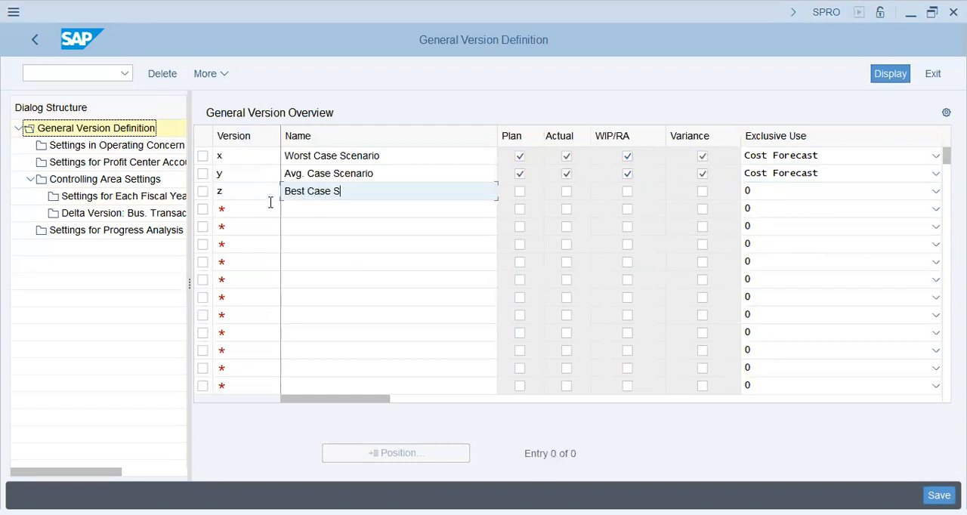
pyautogui.write('t Case Scenario')
pyautogui.press('Tab')
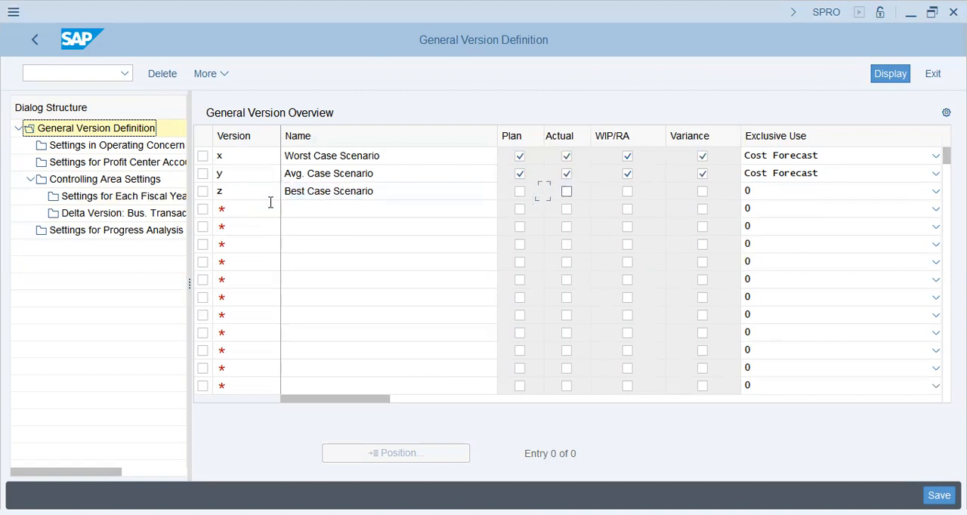
# Enable Plan, Actual, WIP/RA and Variance for version z and set its exclusive use to Cost Forecast
pyautogui.press('space')
pyautogui.press('Tab')
pyautogui.press('Tab')
pyautogui.press('space')
pyautogui.hotkey('shift', 'Tab')
pyautogui.press('Tab')
pyautogui.press('Tab')
pyautogui.press('Tab')
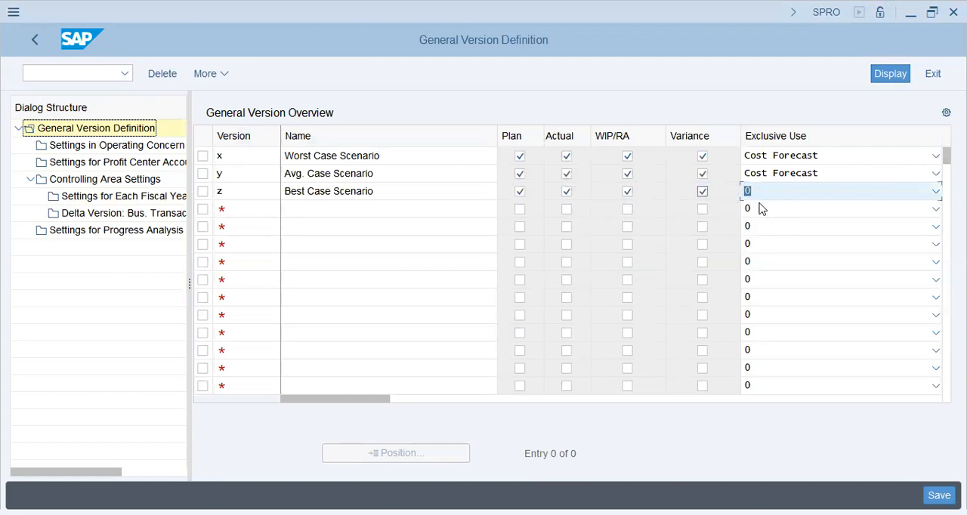
pyautogui.press('c')
pyautogui.click(781, 196)
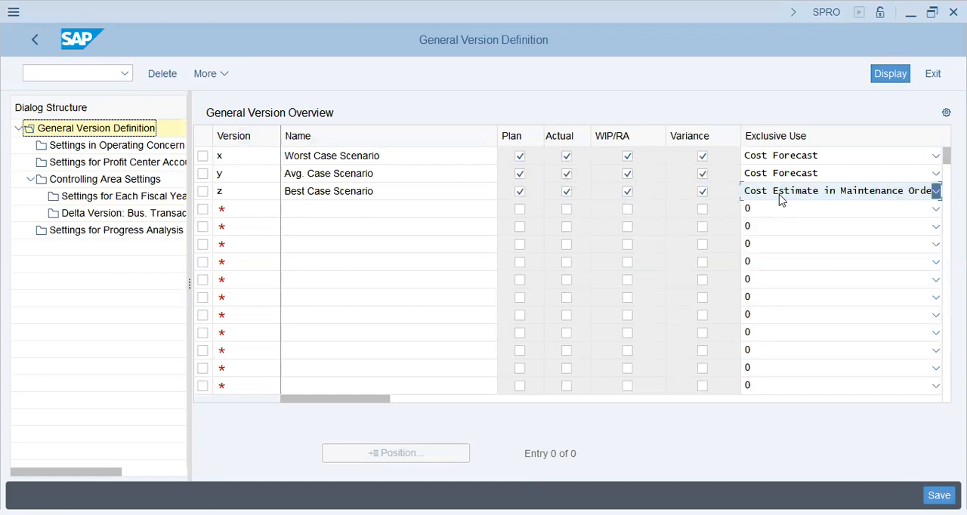
pyautogui.click(790, 283)
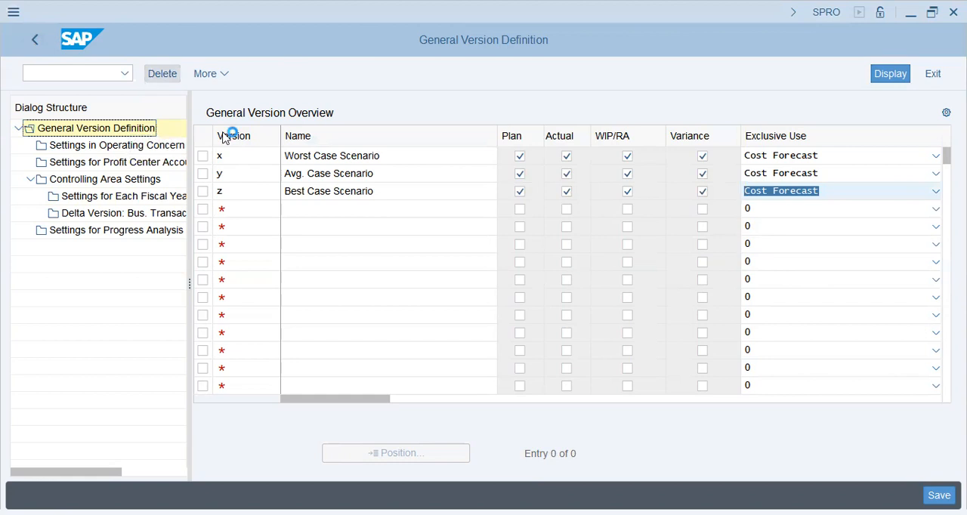
# Discard the new version entries and save the version definition to the GAP9 FICO customizing request
pyautogui.press('F12')
pyautogui.click(288, 354)
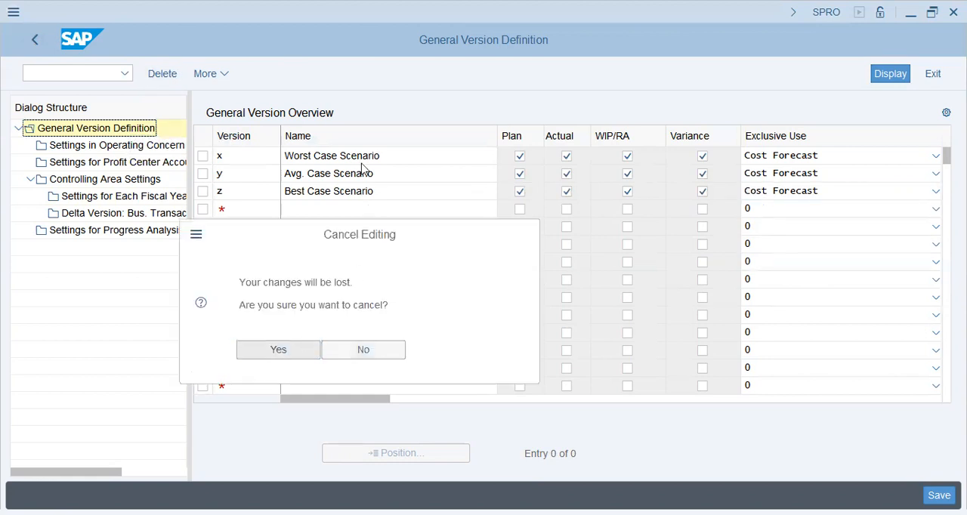
pyautogui.click(40, 39)
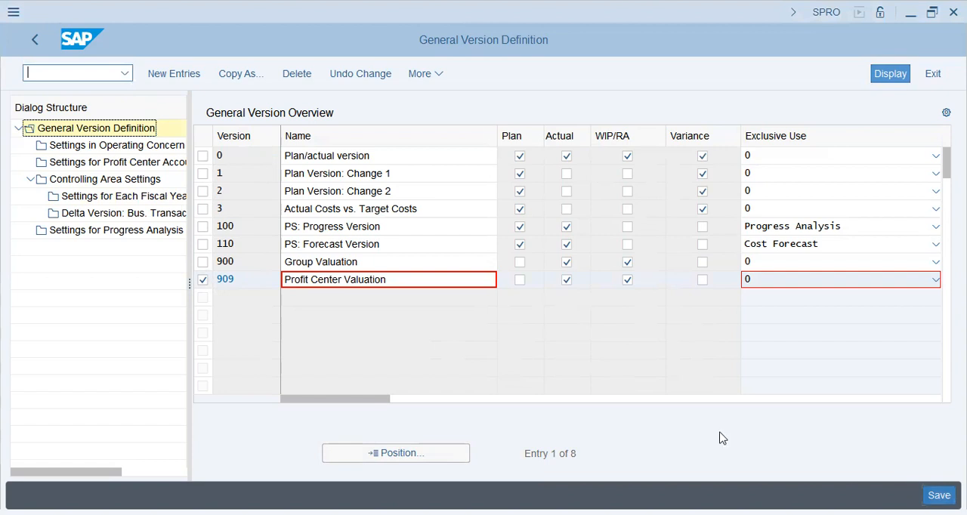
pyautogui.hotkey('ctrl', 's')
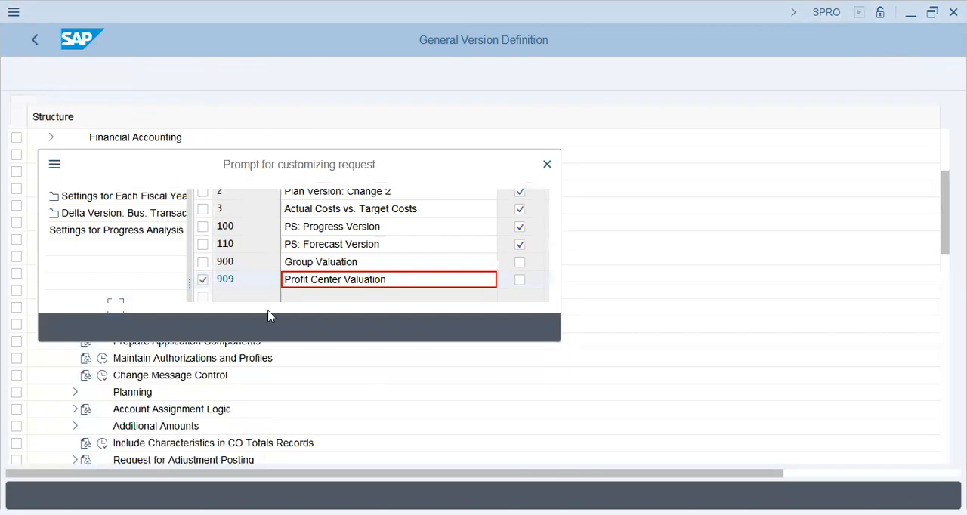
pyautogui.click(319, 328)
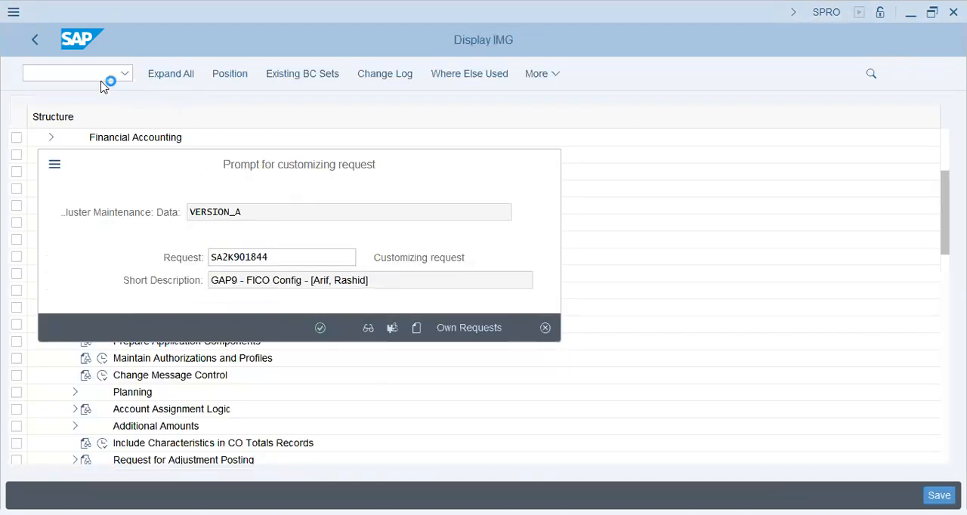
# Run transaction KANK and set the CO area to GAP9
pyautogui.write('/nkank')
pyautogui.press('Return')
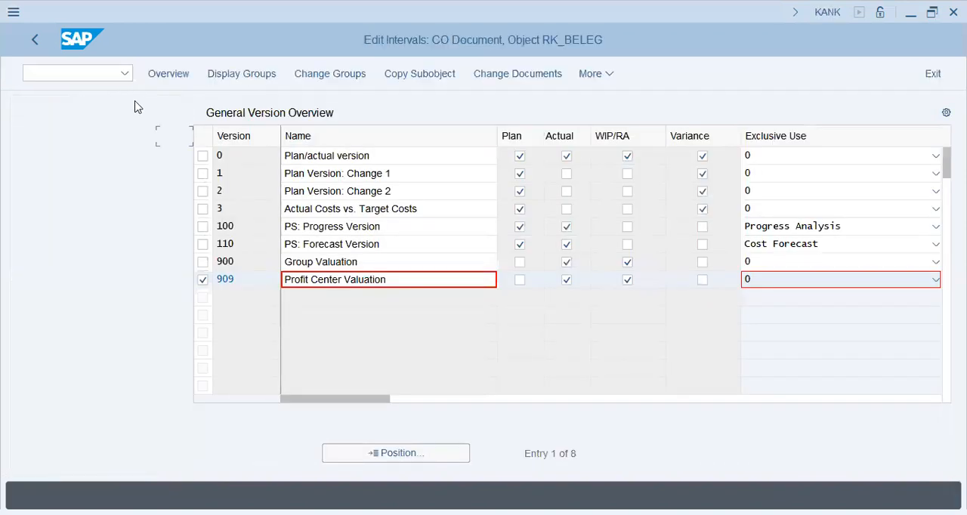
pyautogui.write('gap9')
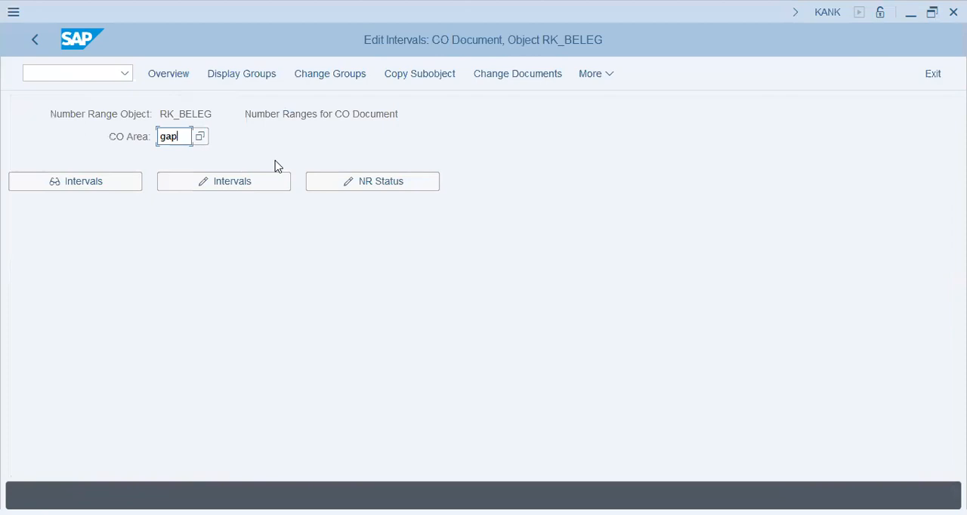
pyautogui.press('Return')
# Examine the CO document number range groups and intervals of CO area GAP9
pyautogui.click(310, 73)
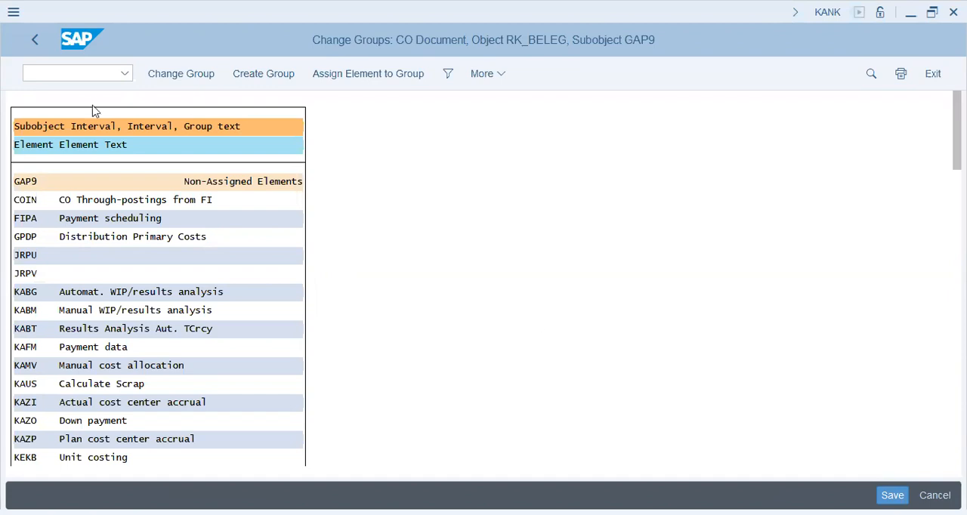
pyautogui.click(91, 73)
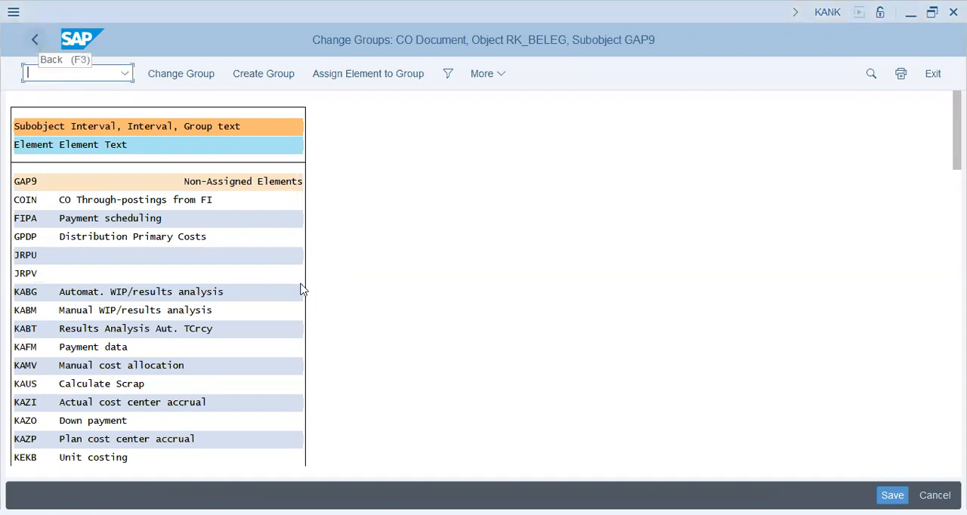
pyautogui.press('F3')
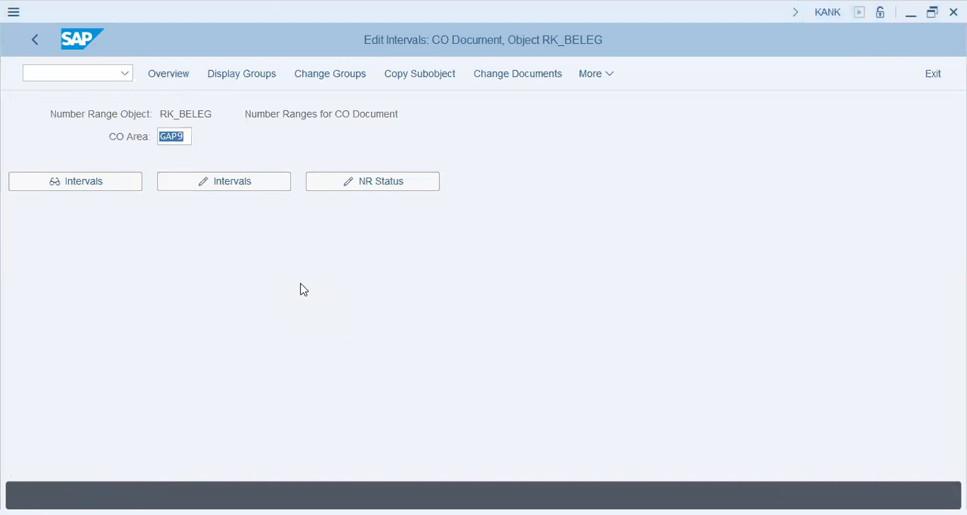
pyautogui.click(247, 182)
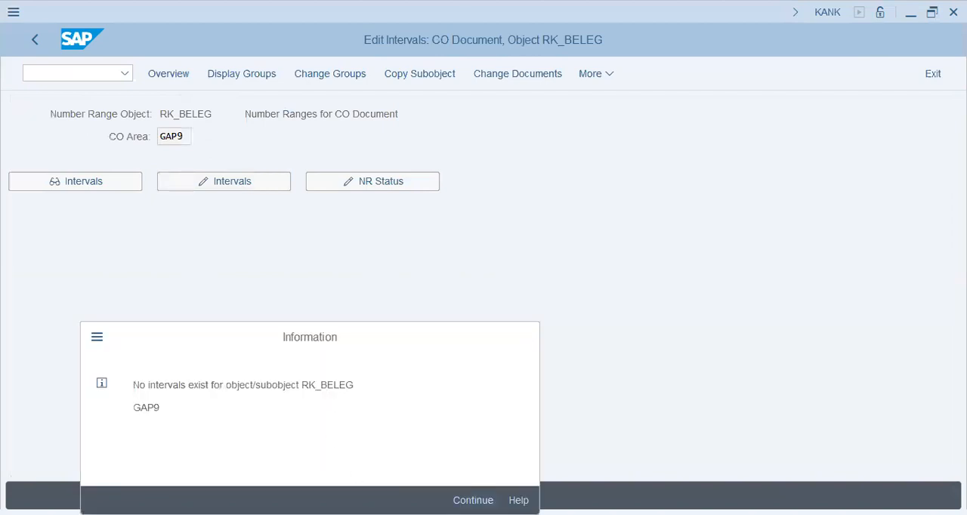
pyautogui.press('Return')
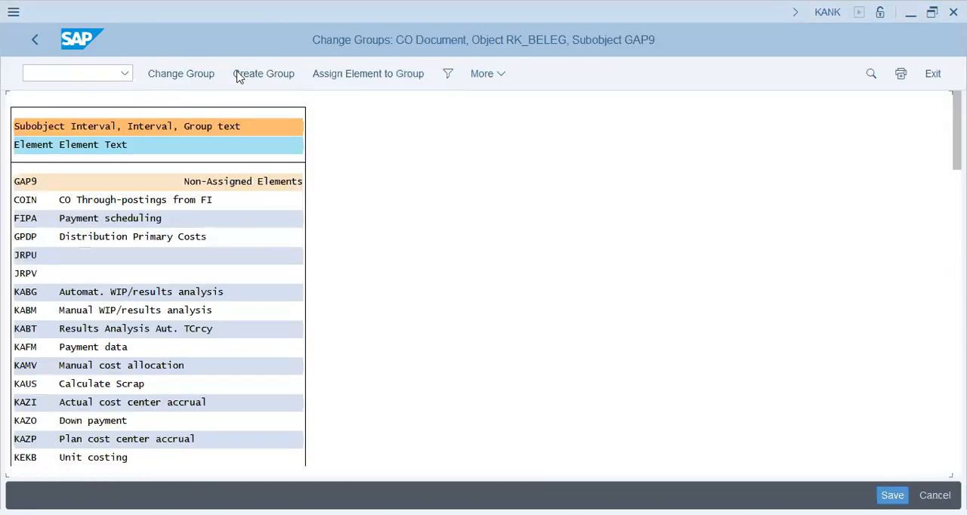
pyautogui.click(239, 78)
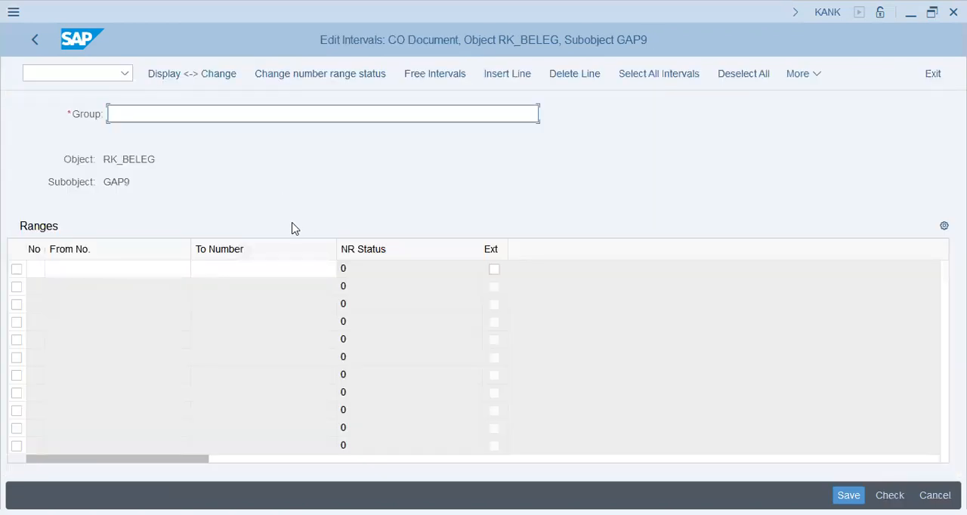
pyautogui.write('0')
pyautogui.press('BackSpace')
pyautogui.hotkey('alt', 'Tab')
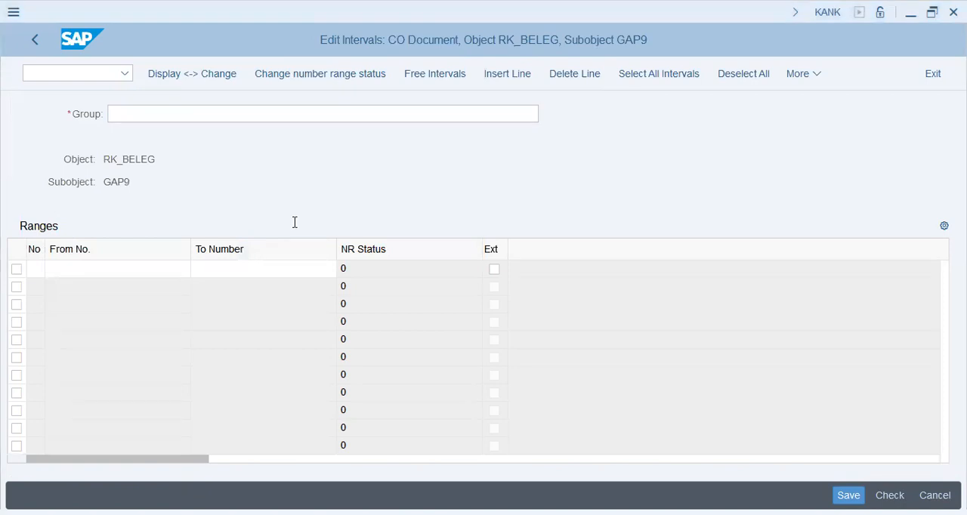
pyautogui.hotkey('alt', 'Tab')
pyautogui.write('No. Range ')
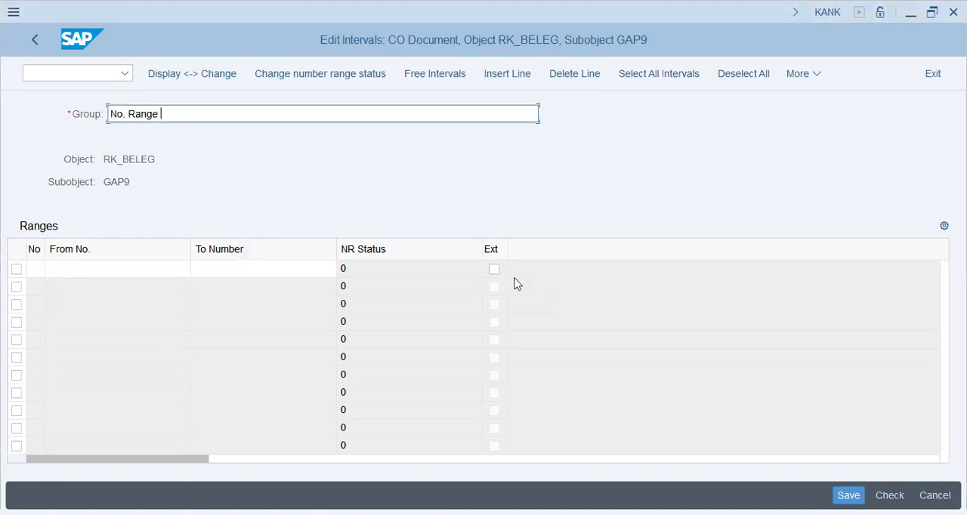
pyautogui.write('s for CO')
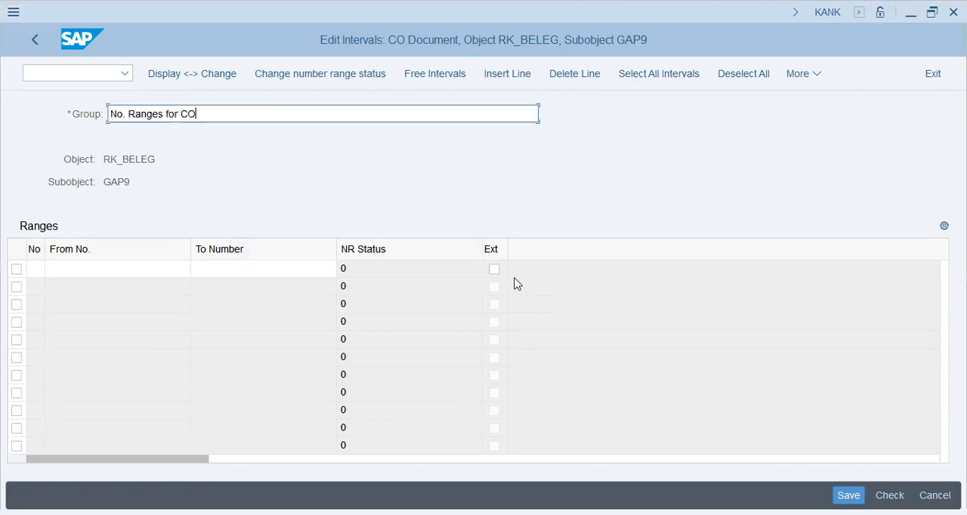
pyautogui.write(' docs [GAP9 -')
pyautogui.hotkey('alt', 'Tab')
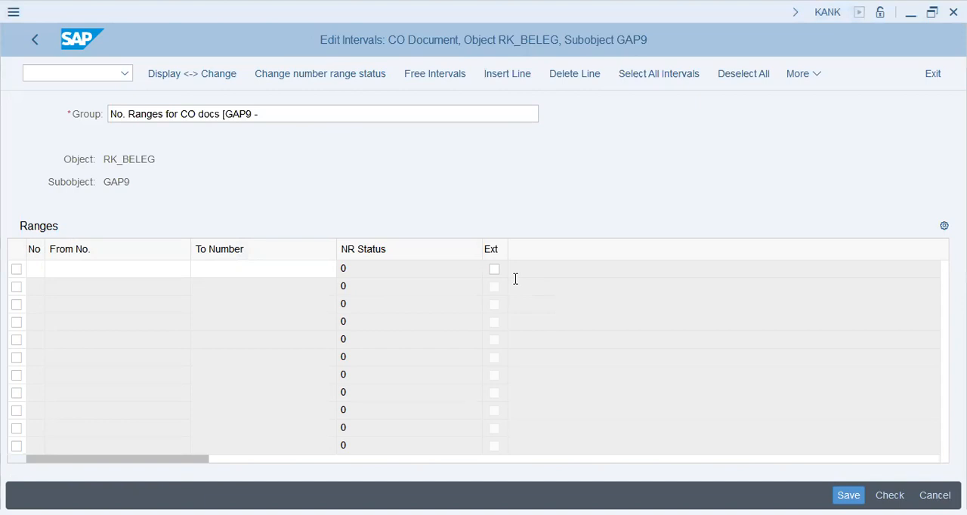
pyautogui.click(378, 148)
pyautogui.write('090000000')
pyautogui.write('-')
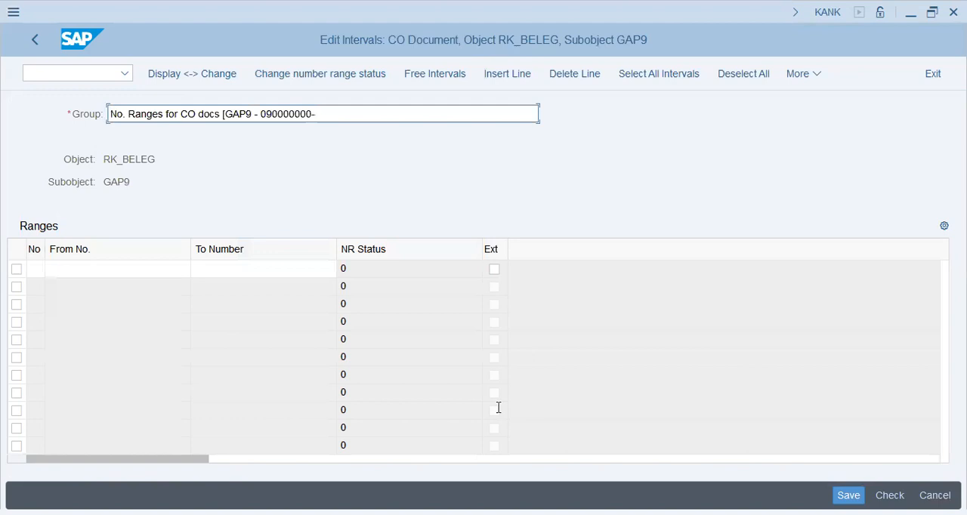
pyautogui.hotkey('alt', 'Tab')
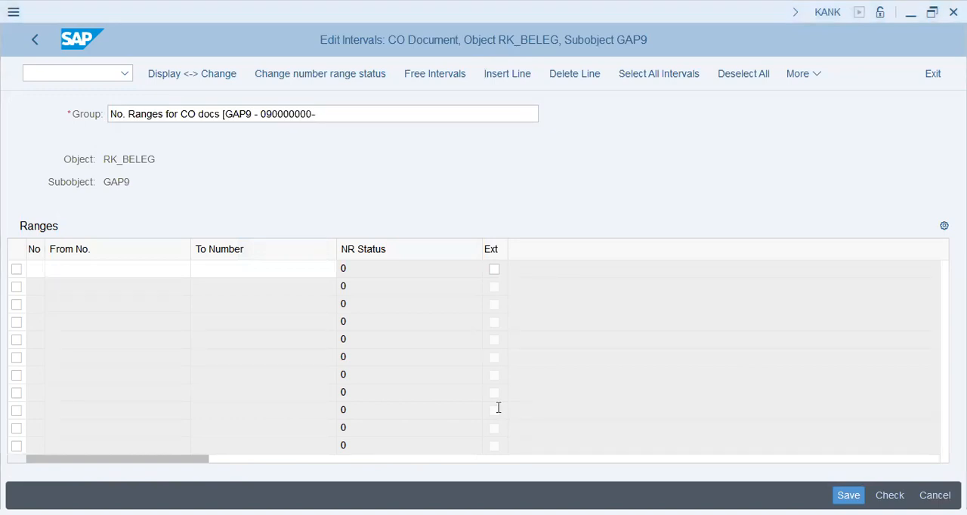
pyautogui.hotkey('alt', 'Tab')
pyautogui.write('099999999]')
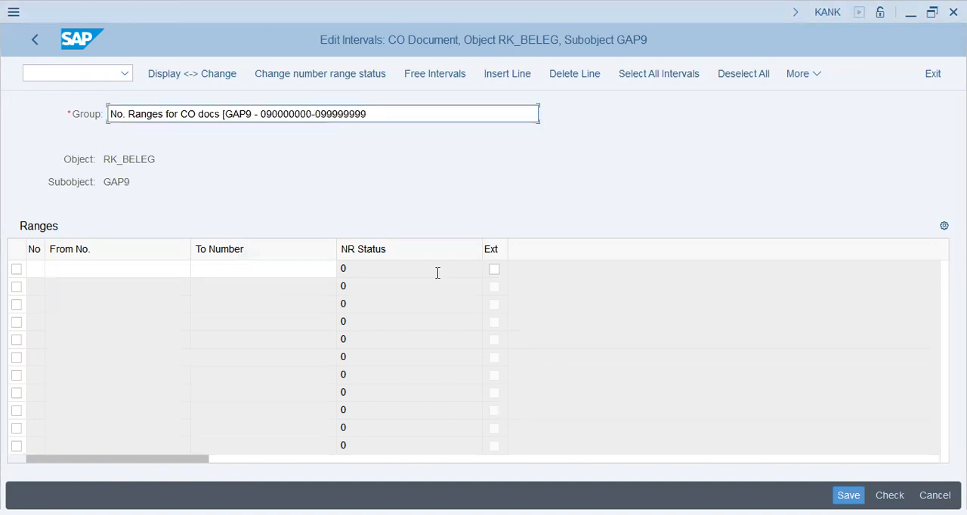
# Define the group's interval as number 01, from 090000000 to 099999999
pyautogui.click(227, 269)
pyautogui.write('099999999')
pyautogui.click(132, 271)
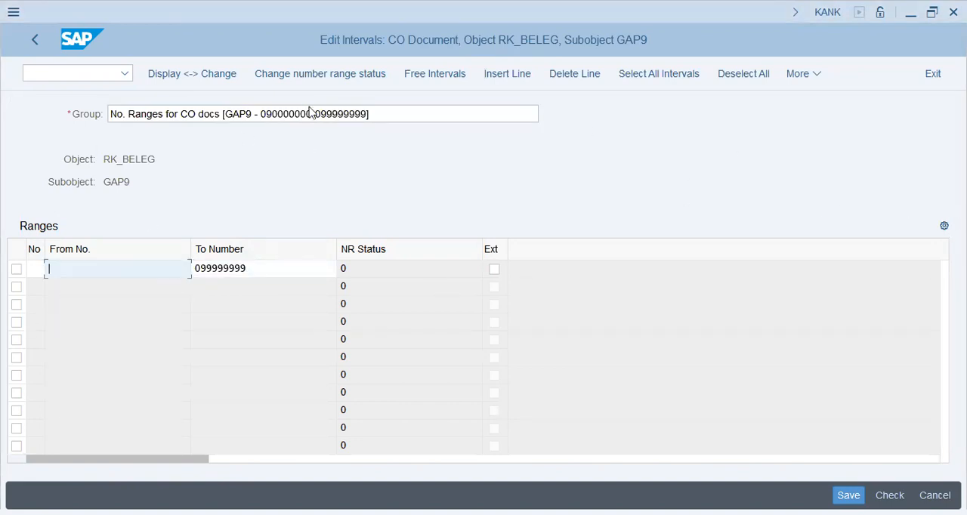
pyautogui.moveTo(312, 114); pyautogui.dragTo(263, 115)
pyautogui.hotkey('ctrl', 'c')
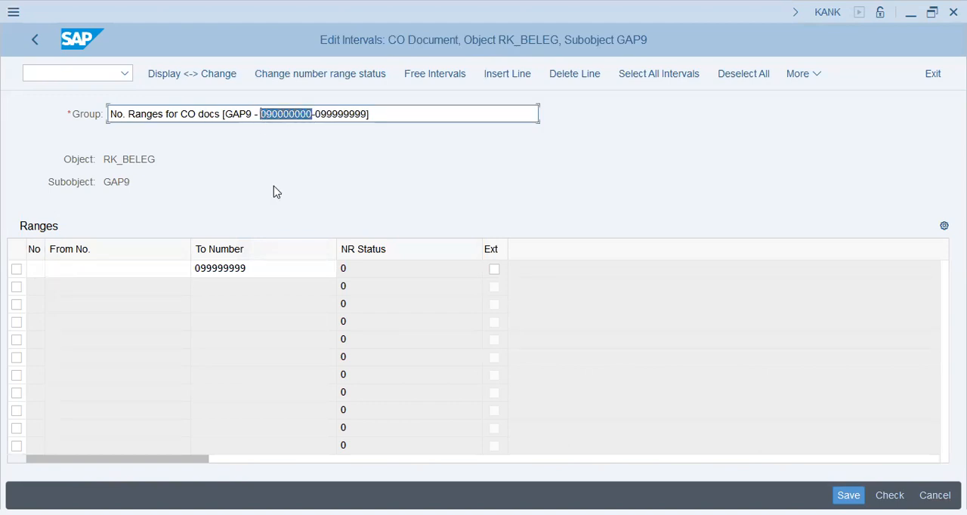
pyautogui.click(161, 285)
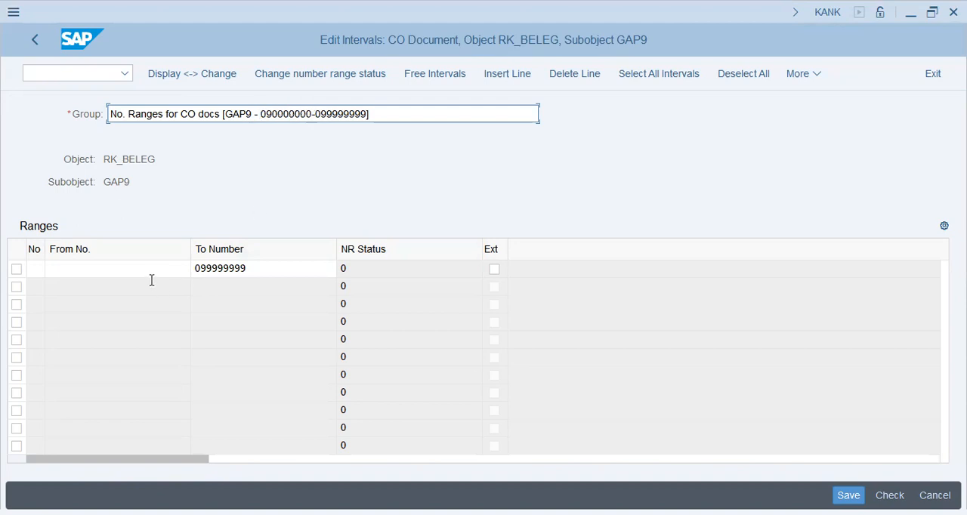
pyautogui.click(151, 269)
pyautogui.hotkey('ctrl', 'v')
pyautogui.click(32, 269)
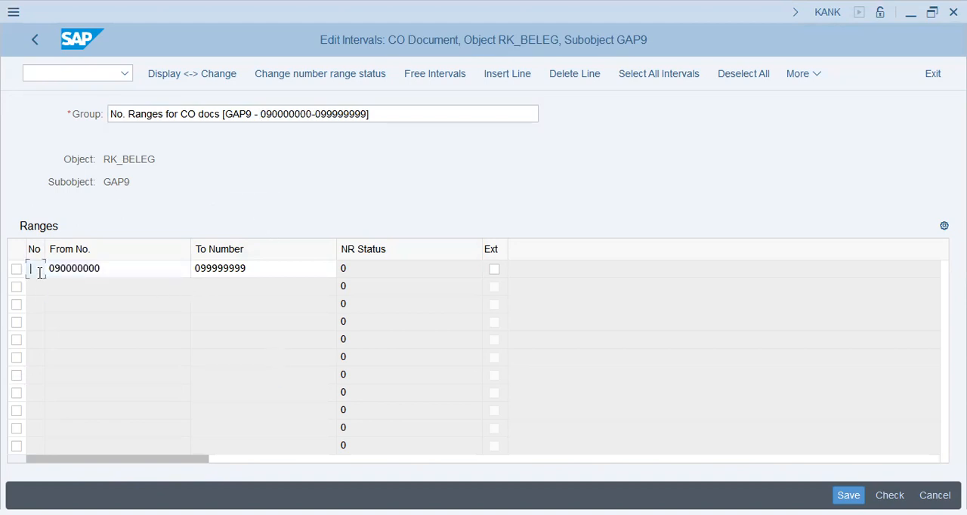
pyautogui.write('01')
pyautogui.press('Return')
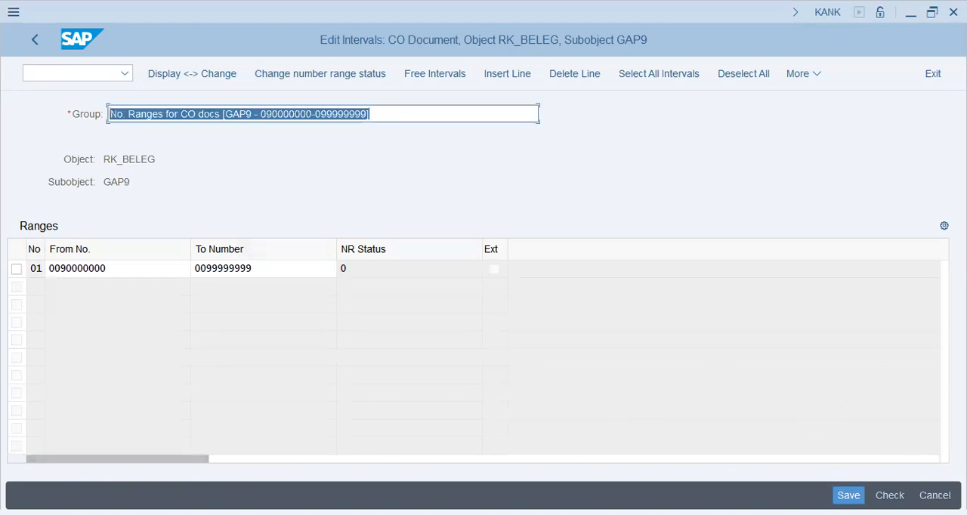
# Save the new number range group with its interval, accept the transport notice and return to the groups of GAP9
pyautogui.hotkey('ctrl', 's')
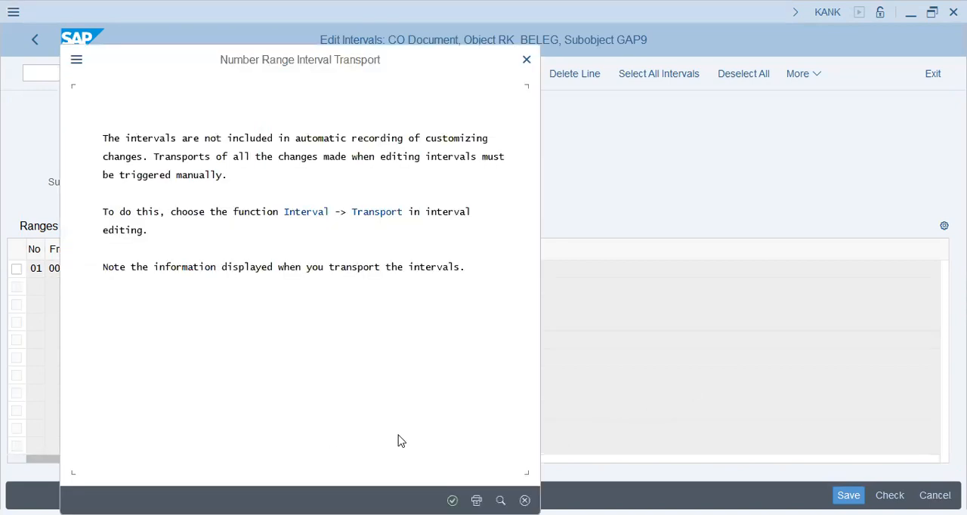
pyautogui.press('Return')
pyautogui.click(33, 43)
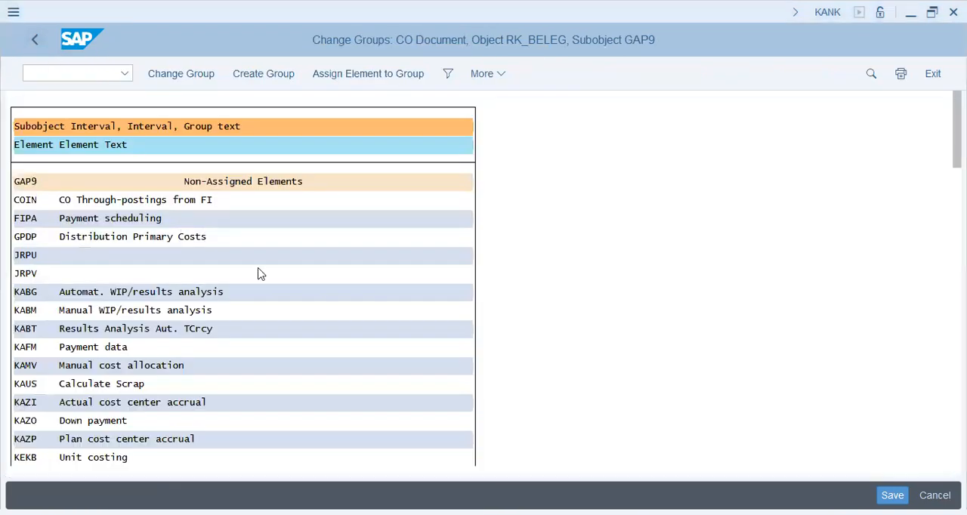
# Assign the non-assigned element COIN (CO Through-postings from FI) to the GAP9 number range group 01 and save
pyautogui.click(129, 201)
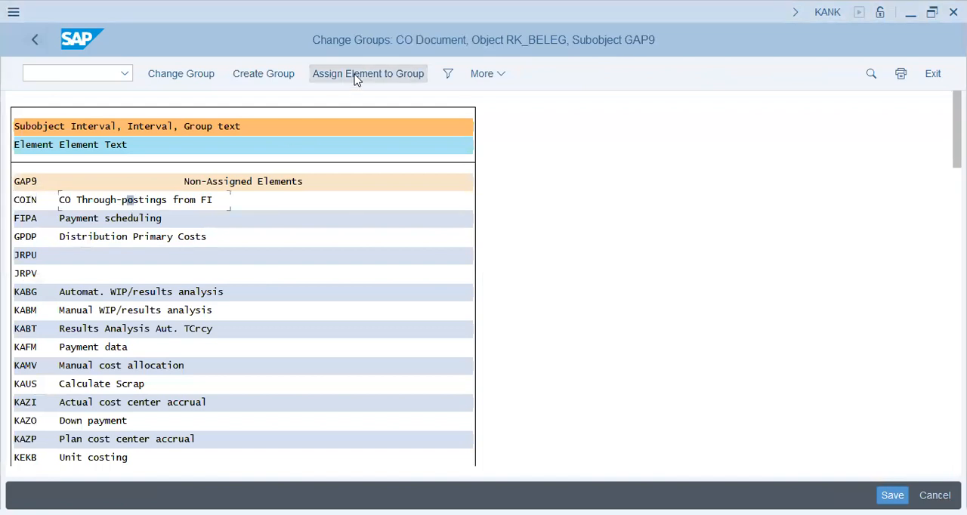
pyautogui.click(893, 495)
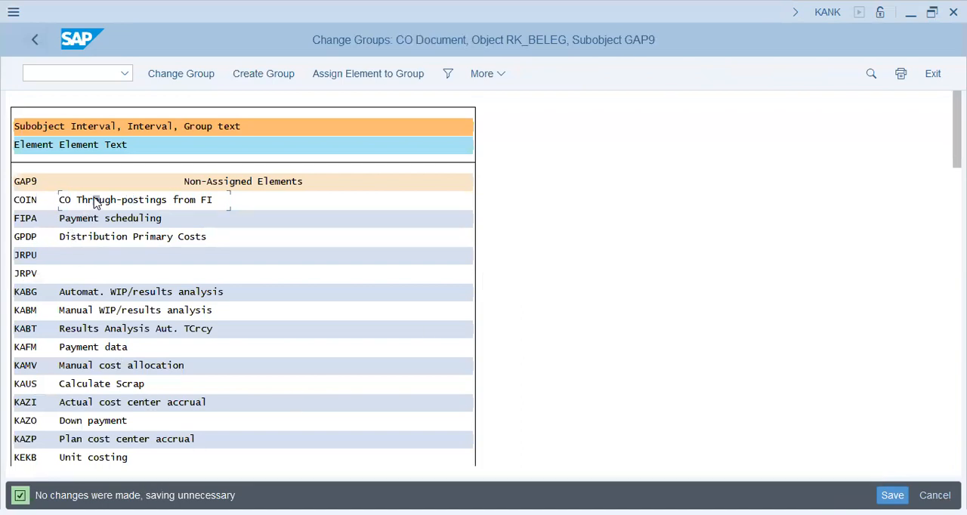
pyautogui.click(144, 201)
pyautogui.click(189, 202)
pyautogui.click(361, 75)
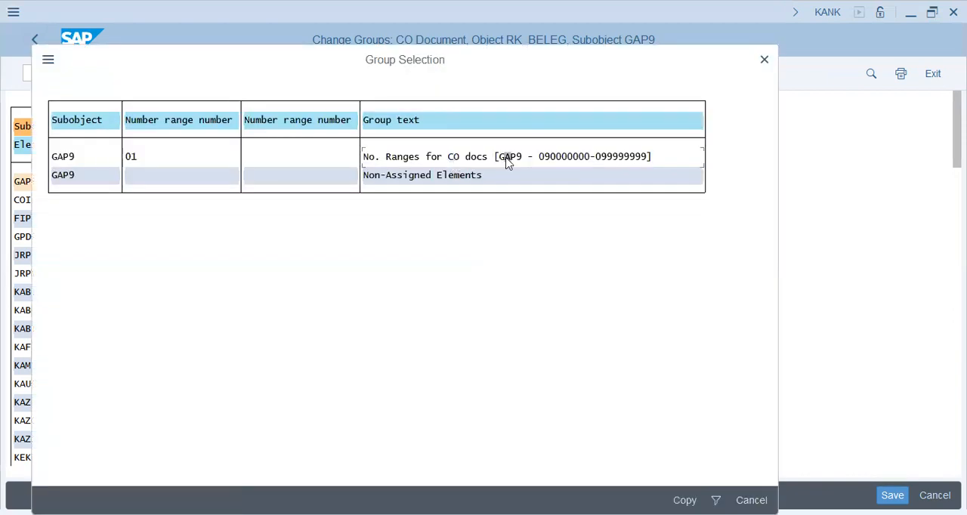
pyautogui.click(507, 160)
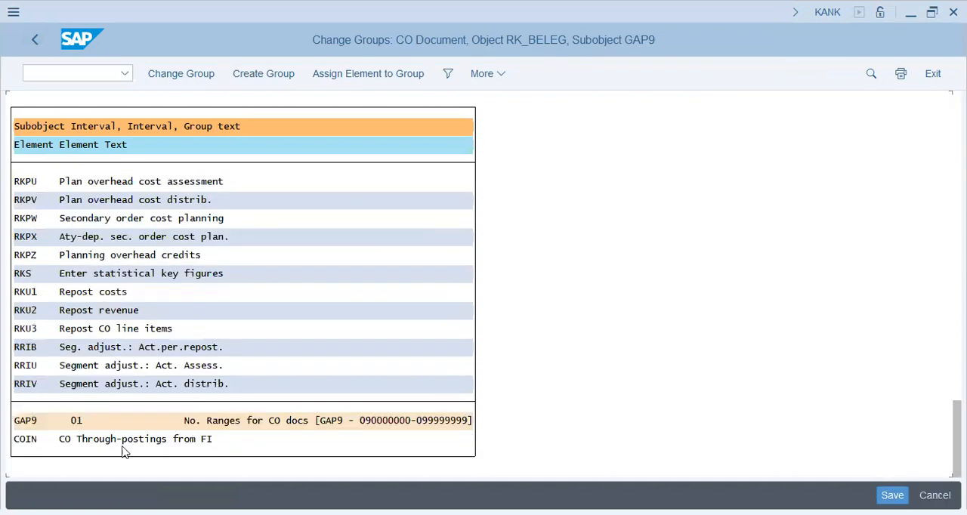
pyautogui.click(34, 443)
pyautogui.click(322, 425)
pyautogui.hotkey('ctrl', 's')
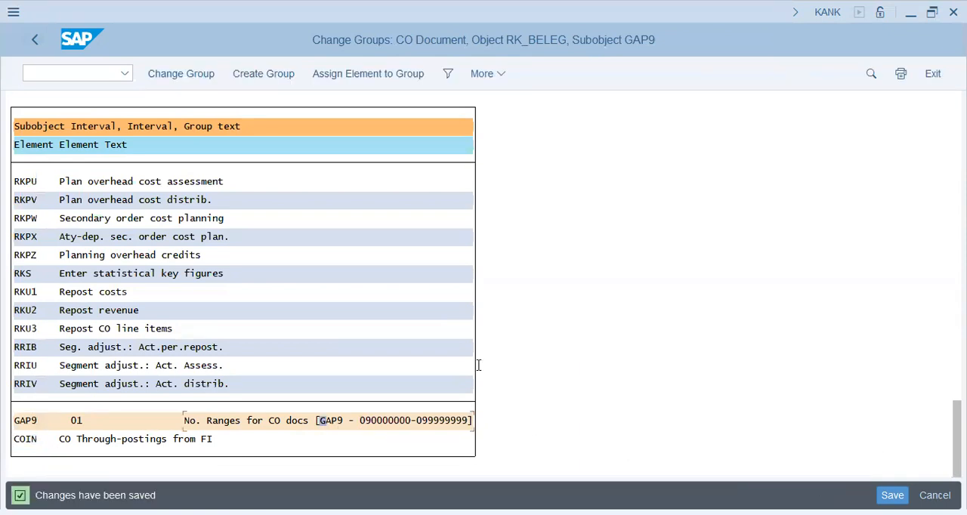
# Assign element RKU1 (Repost costs) to the number range group 01 of GAP9
pyautogui.hotkey('alt', 'Tab')
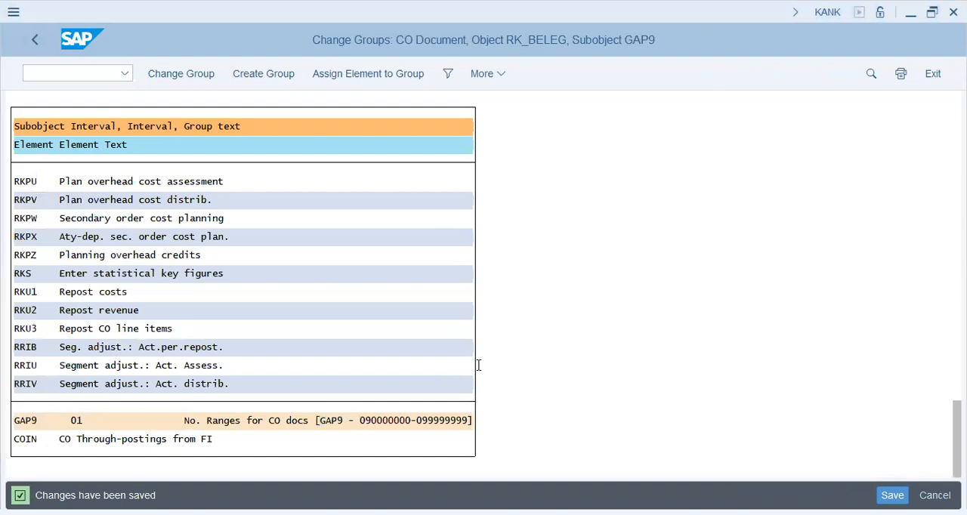
pyautogui.click(94, 293)
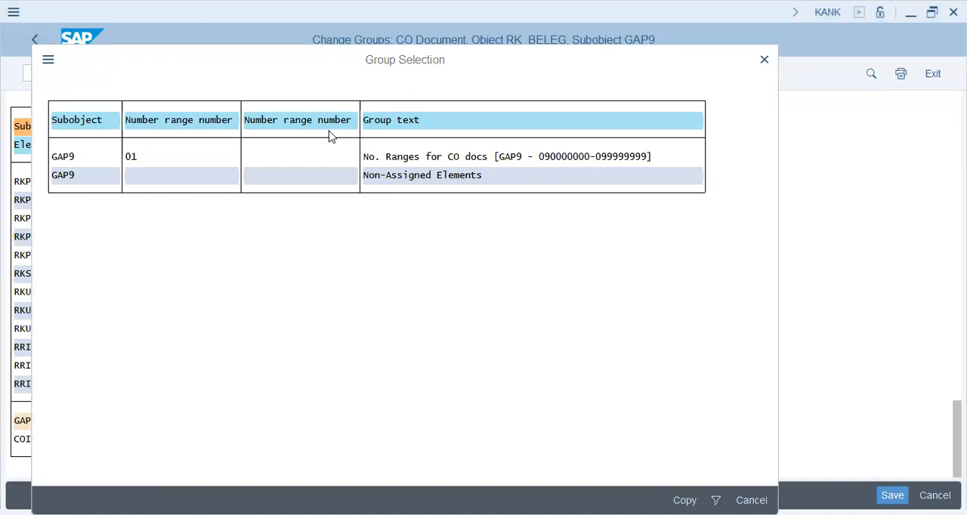
pyautogui.doubleClick(490, 157)
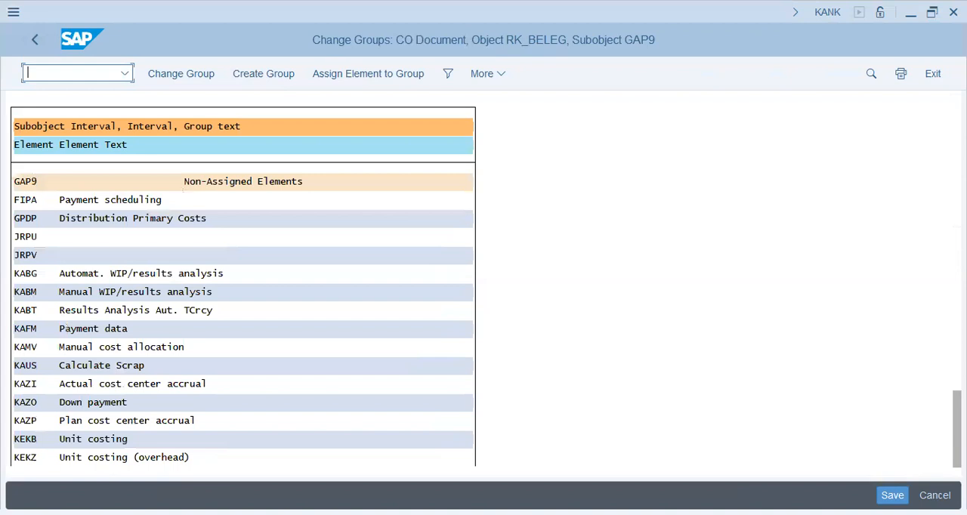
# Assign element RKU3 (Repost CO line items) to the number range group 01 and save the group assignments
pyautogui.click(102, 328)
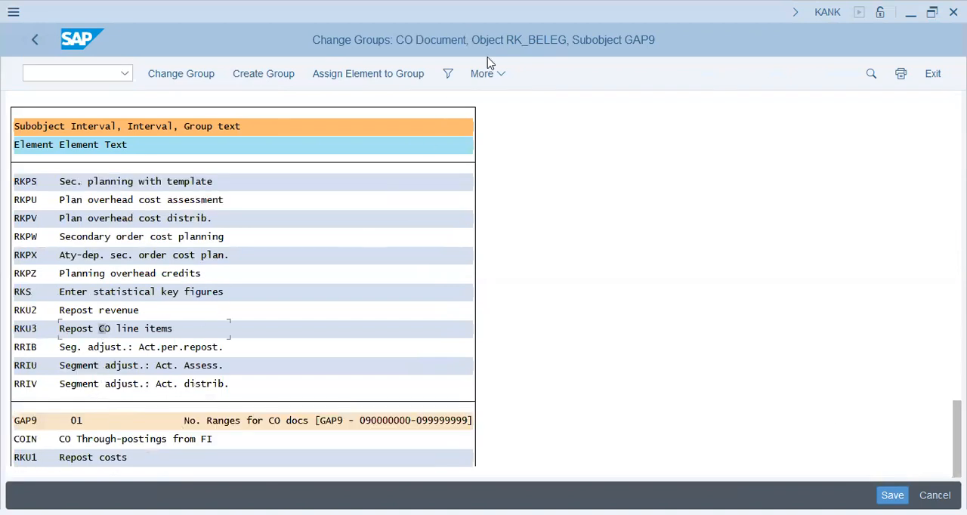
pyautogui.click(447, 76)
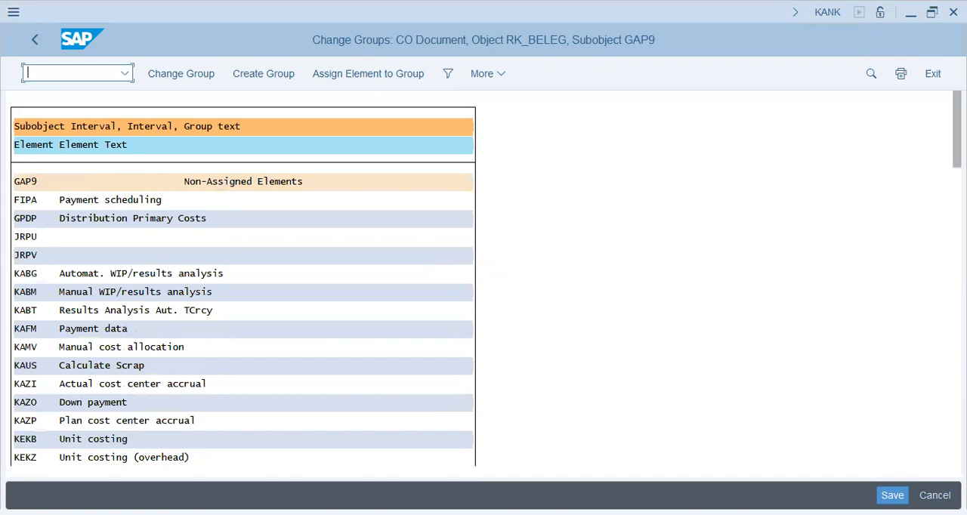
pyautogui.moveTo(958, 129); pyautogui.dragTo(957, 440)
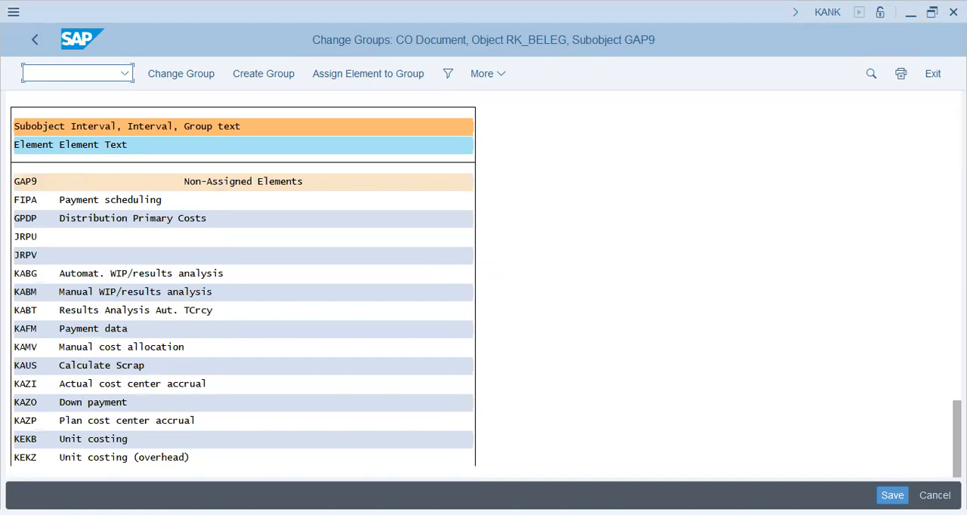
pyautogui.click(126, 404)
pyautogui.click(126, 441)
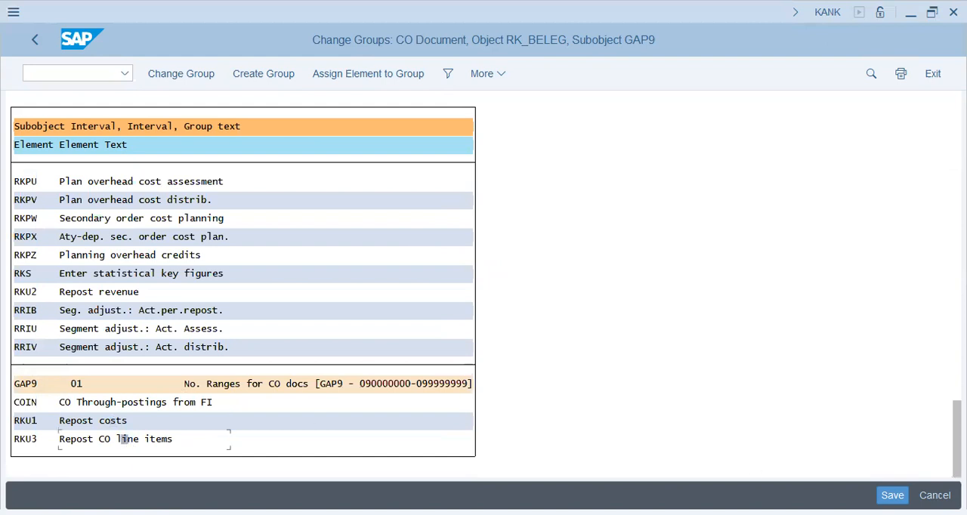
pyautogui.click(893, 495)
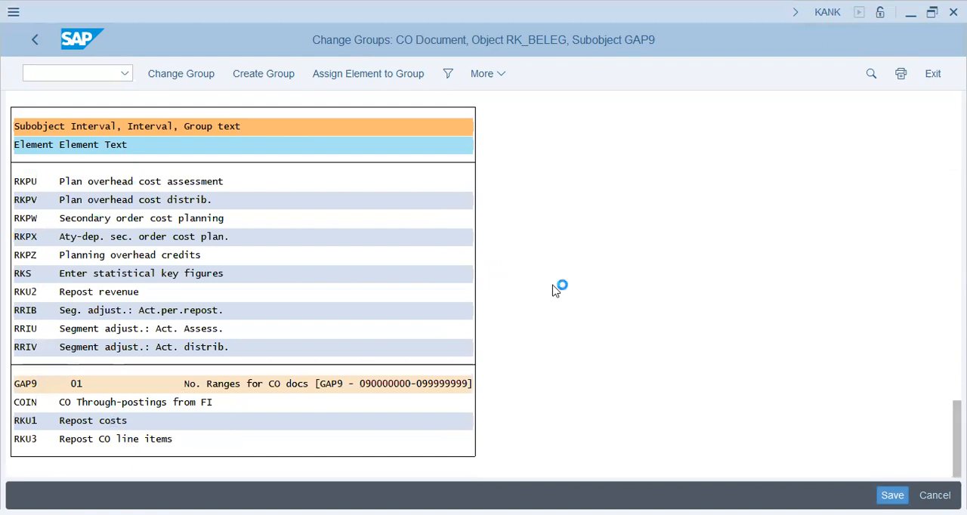
pyautogui.click(373, 386)
pyautogui.click(445, 386)
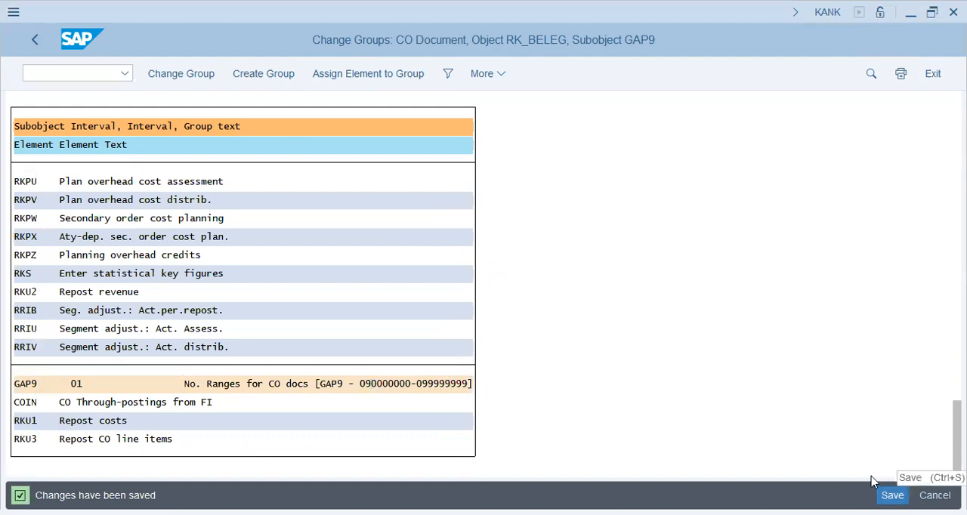
pyautogui.click(888, 495)
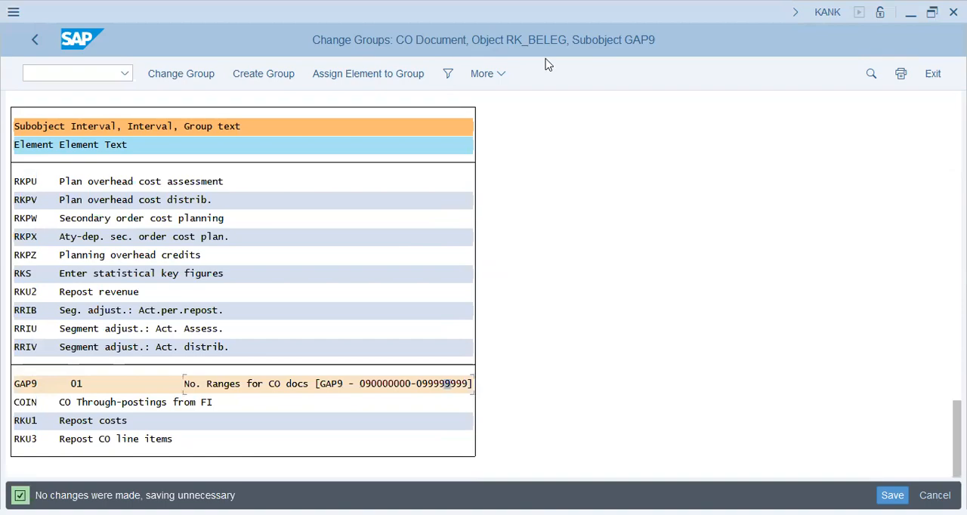